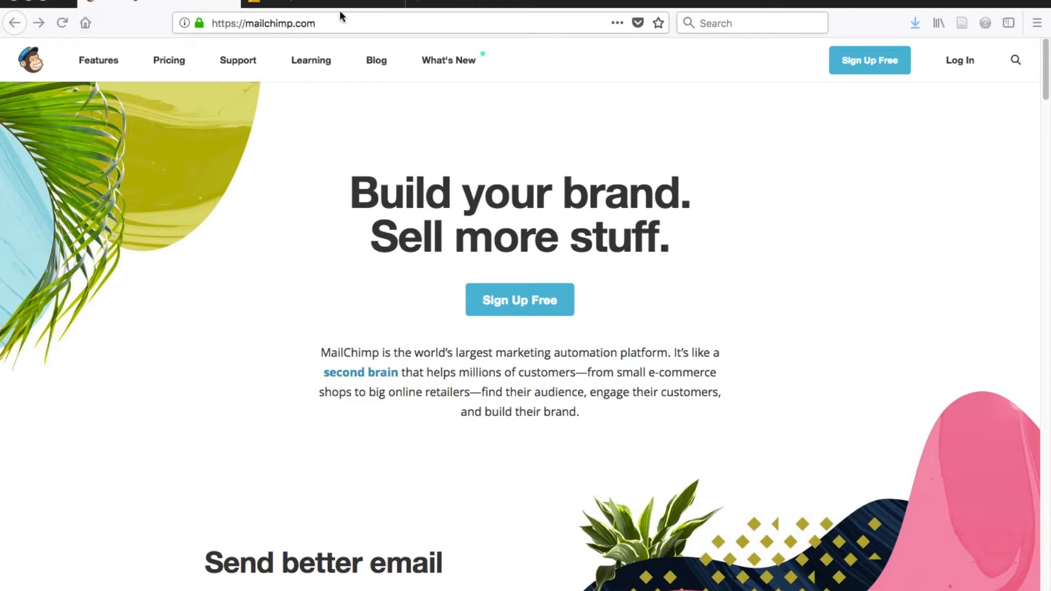
- Start a free MailChimp signup with the organisation's email address and a chosen username
left_click(328, 20)
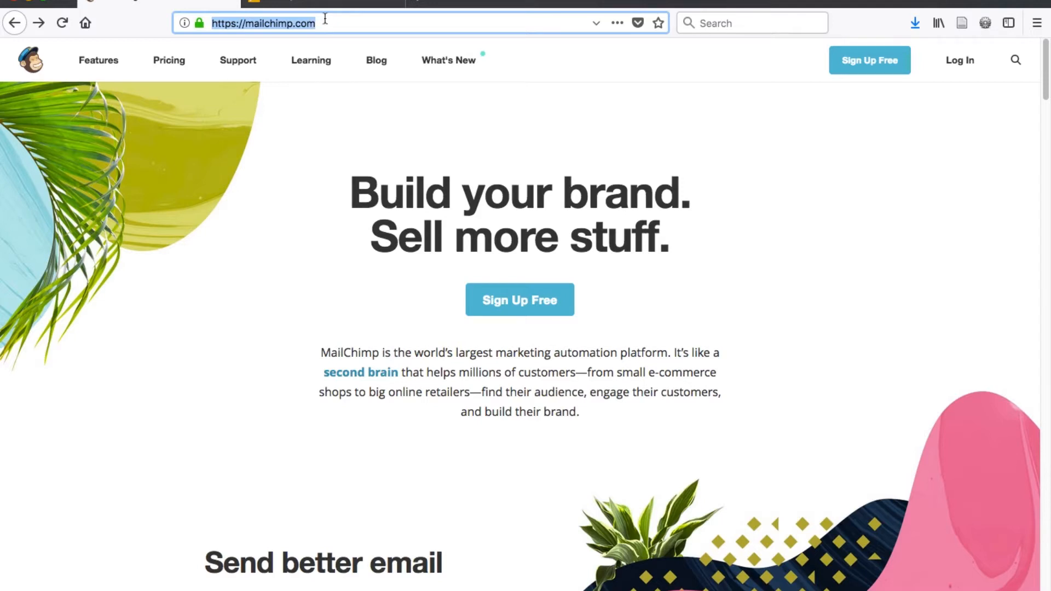
left_click(509, 304)
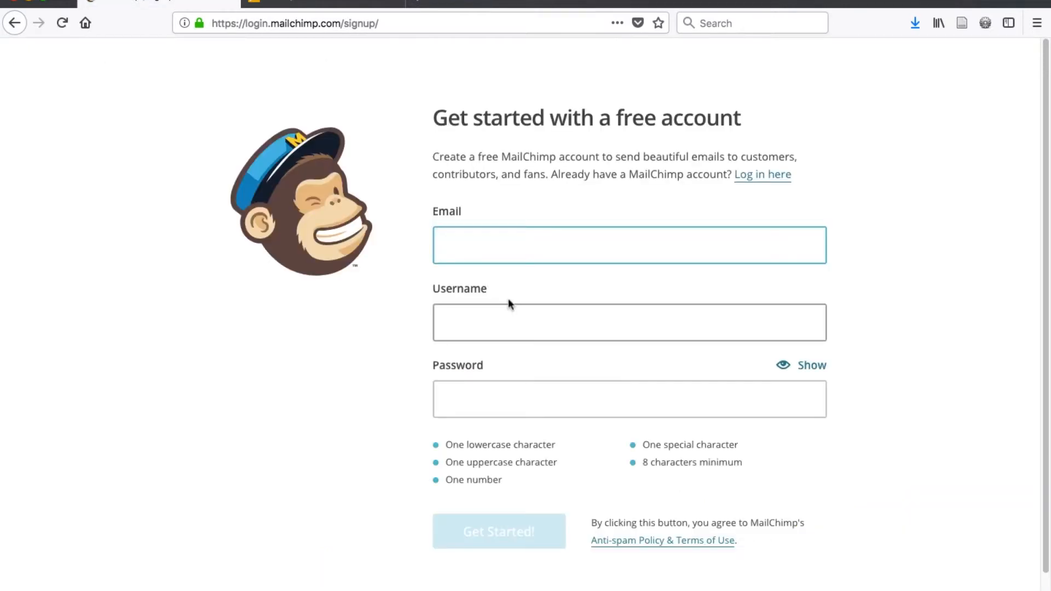
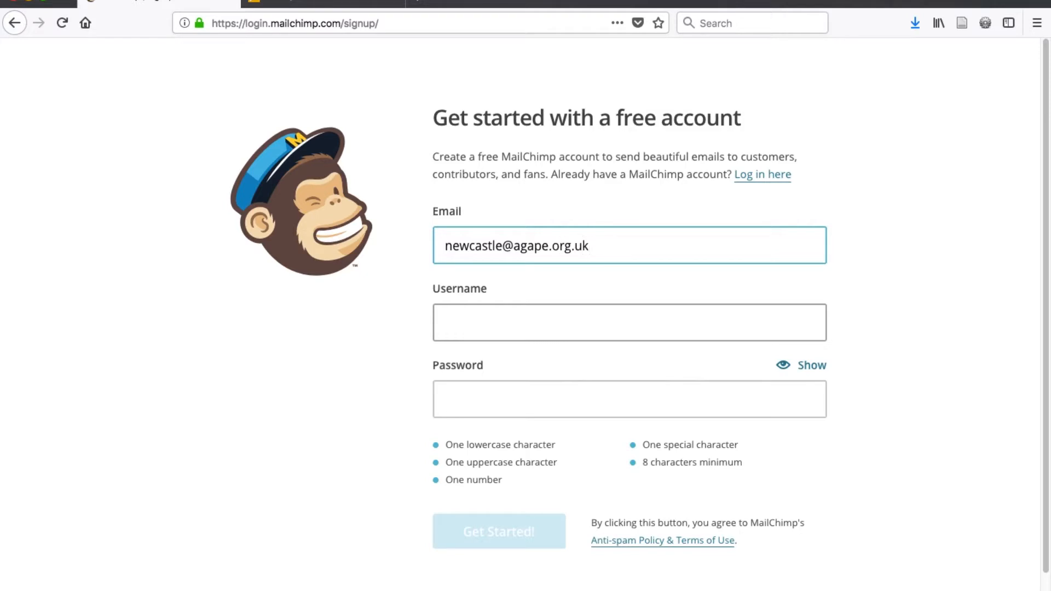
left_click(499, 326)
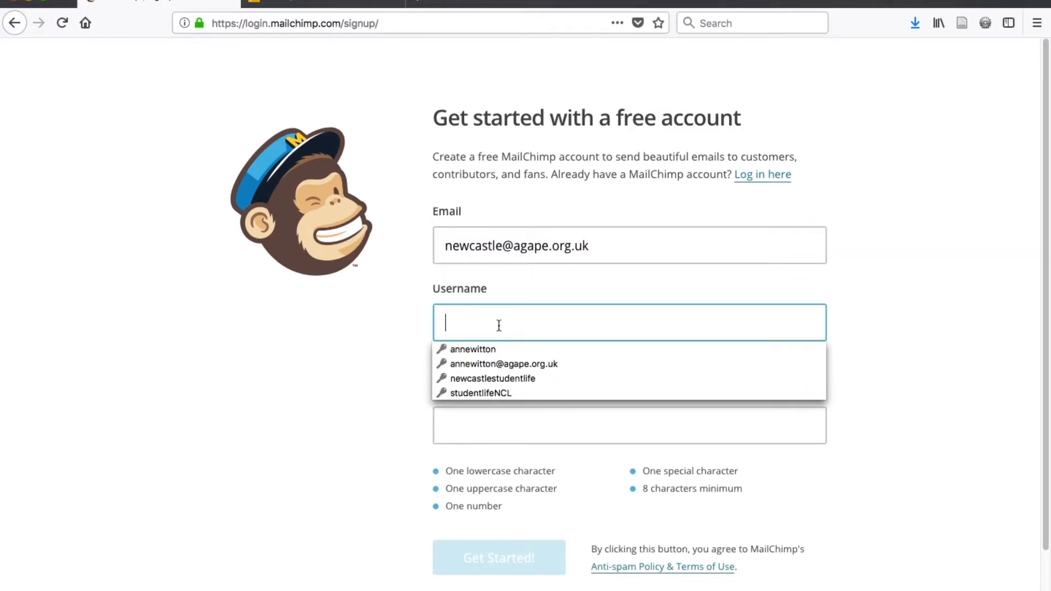
type("newcastleap")
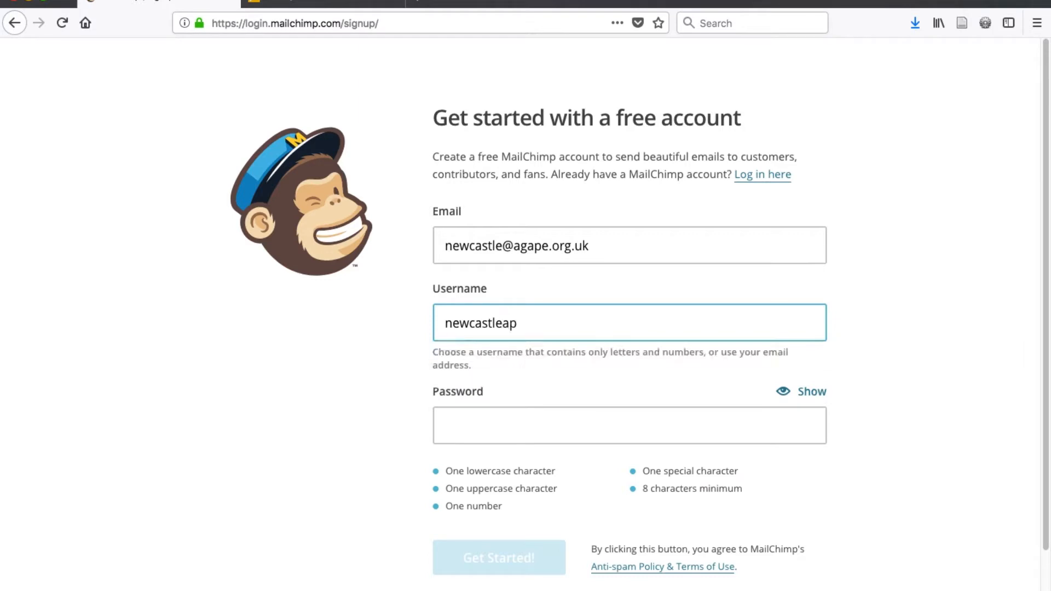
key("BackSpace")
type("gape")
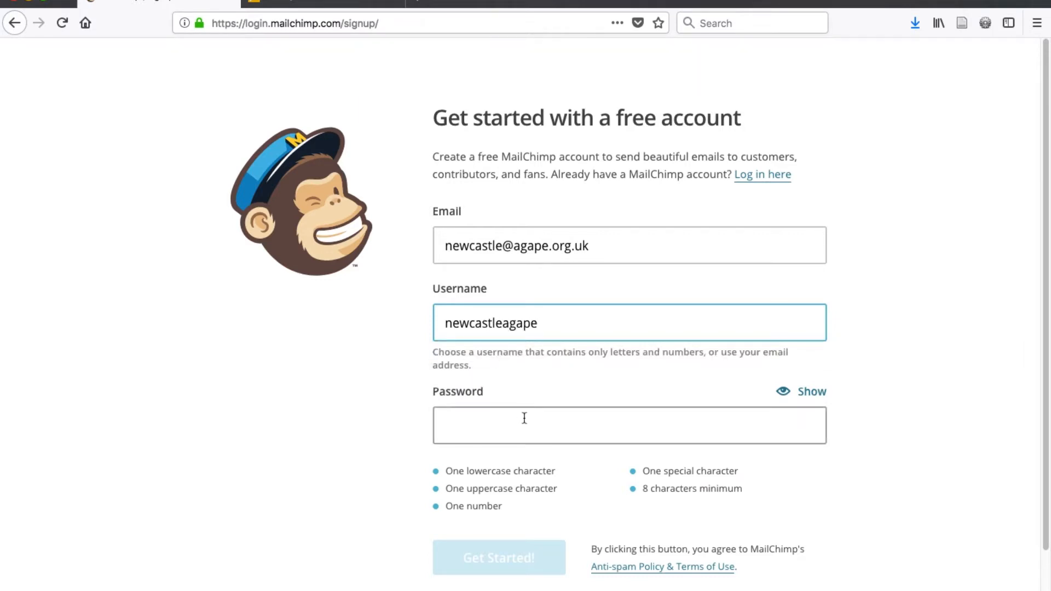
- Enter a secure password, submit the signup form and let the browser save the login
left_click(526, 418)
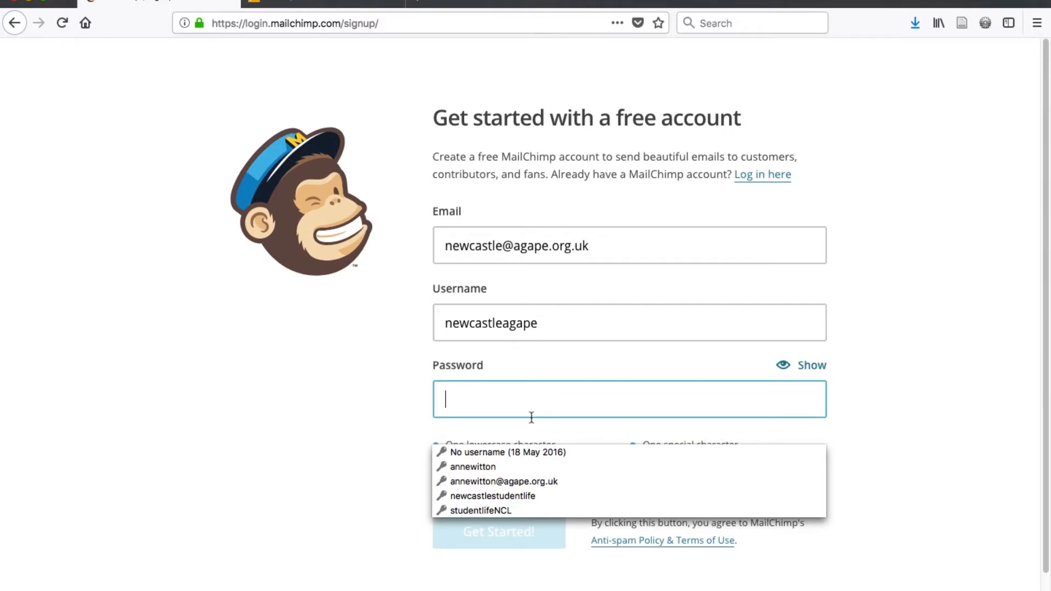
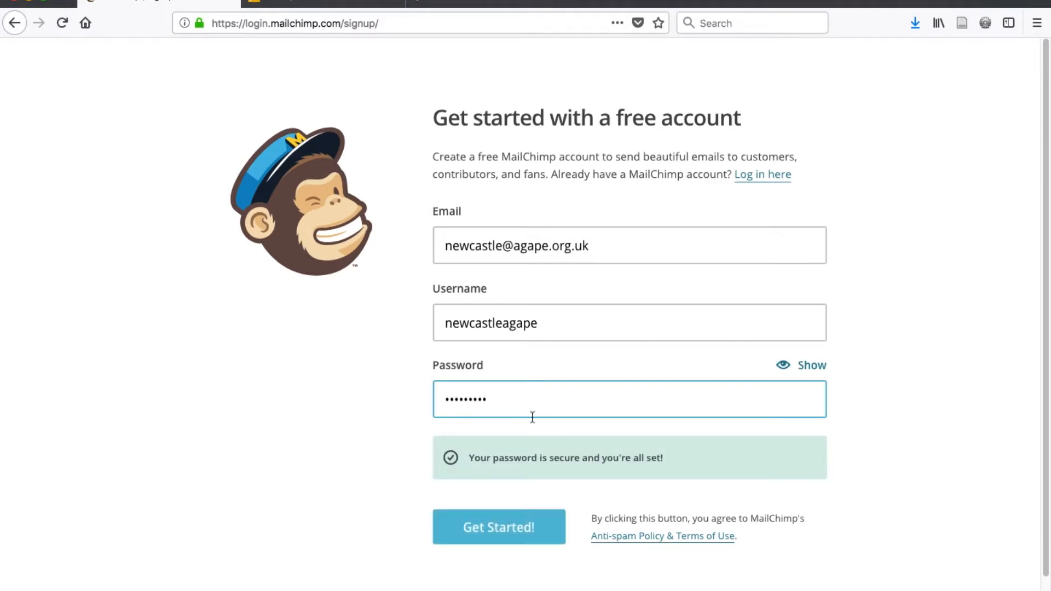
scroll(528, 415, "down", 2)
left_click(498, 491)
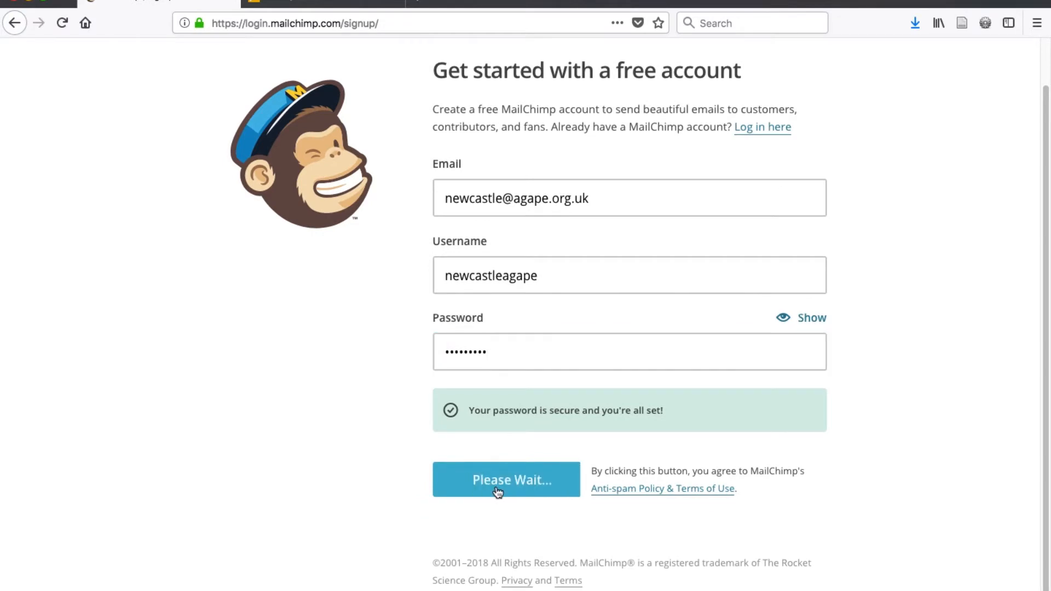
left_click(382, 167)
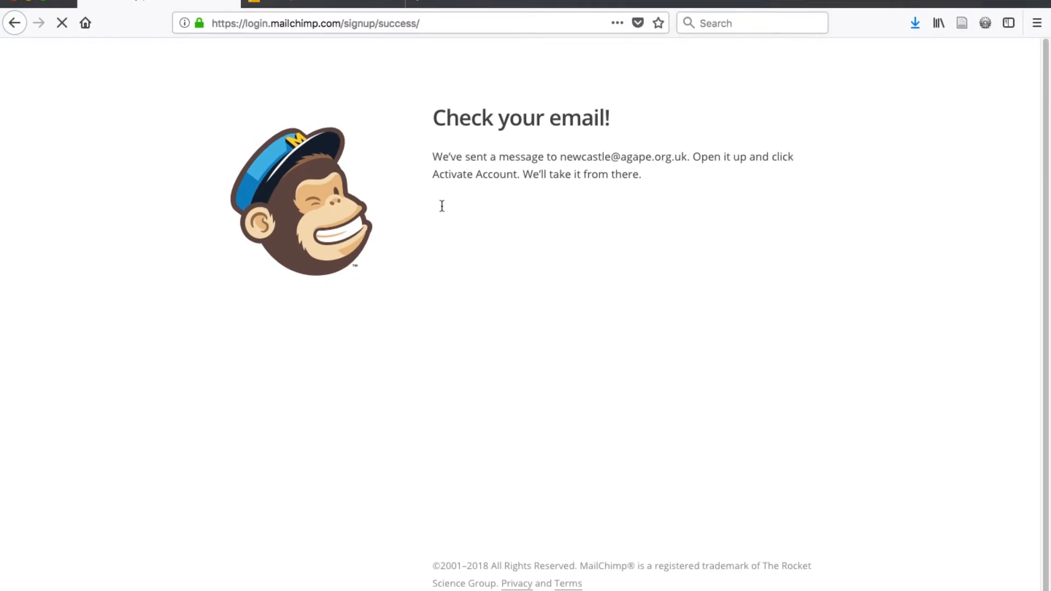
key("super+Tab")
key("super+Tab")
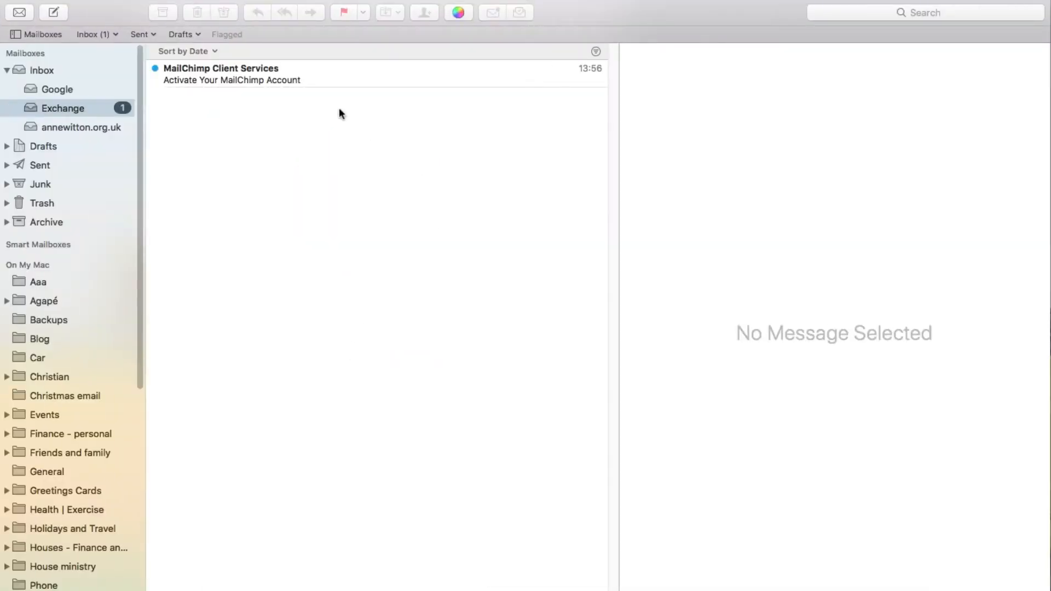
- Open the MailChimp activation email in Apple Mail and follow its Activate Account link
left_click(307, 82)
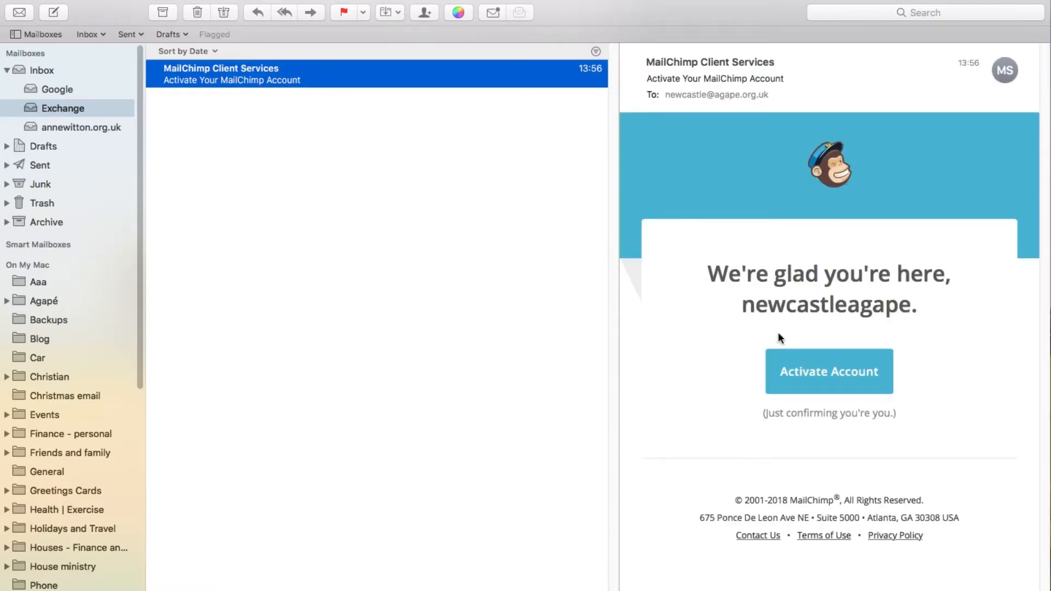
left_click(798, 367)
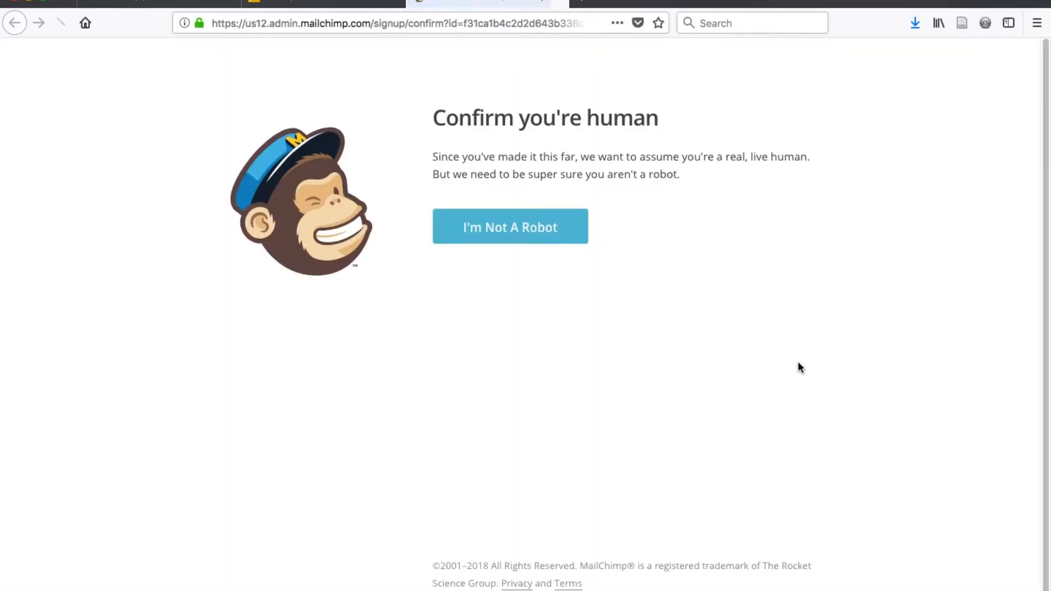
- Pass the human check and enter the account holder's first and last name
left_click(515, 229)
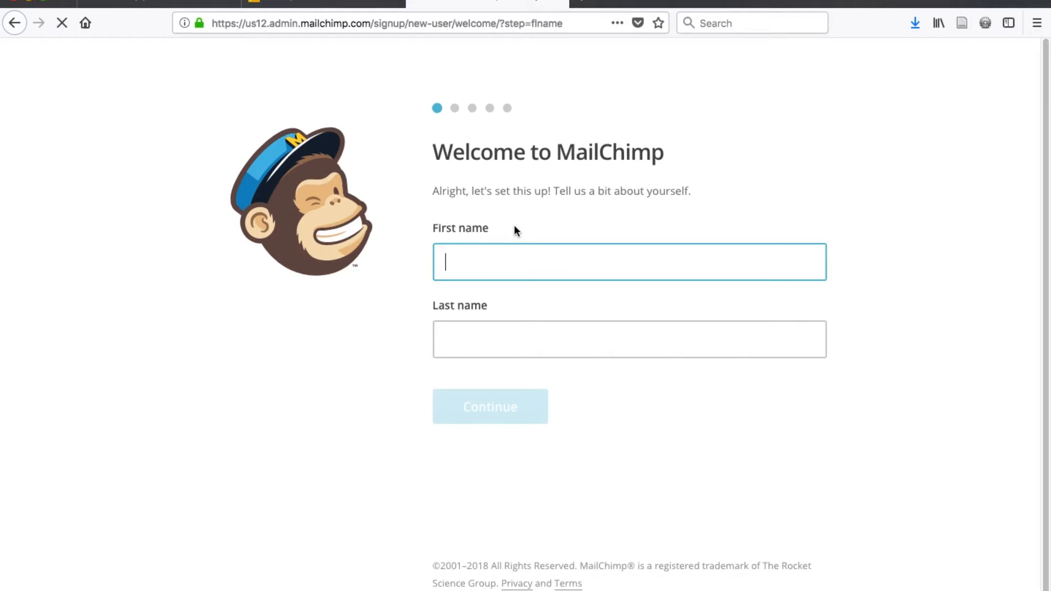
key("Tab")
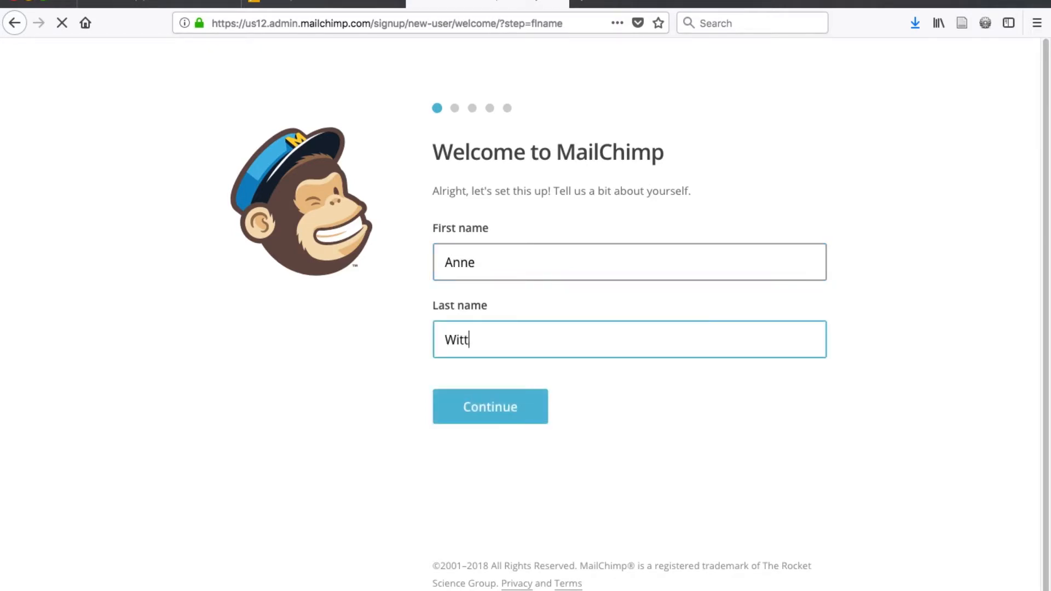
left_click(498, 407)
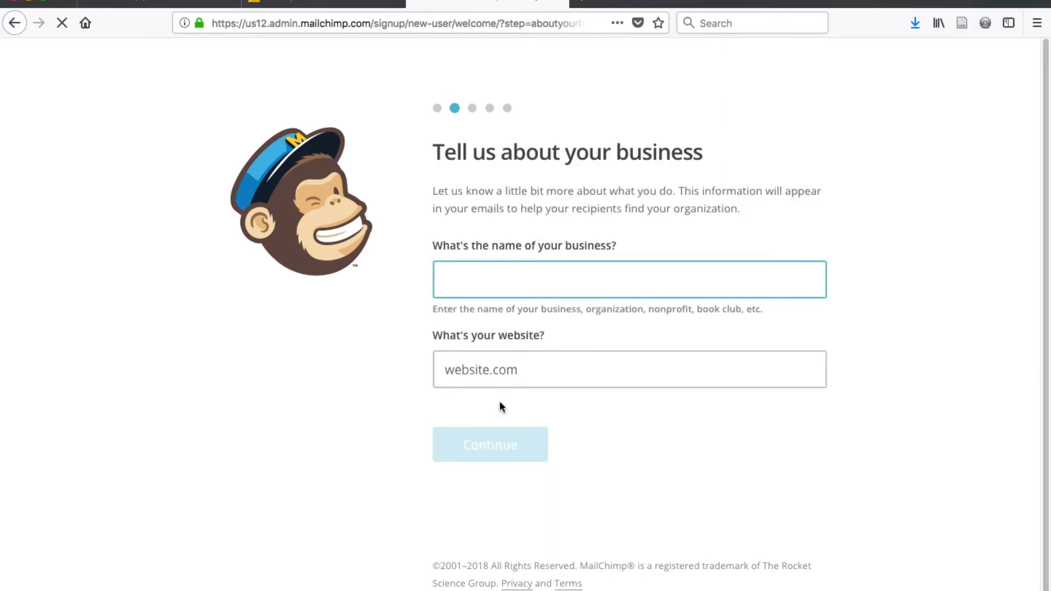
- Enter 'Agapé UK' as business name and agape.org.uk as the website
type("Agapé UK")
left_click(491, 368)
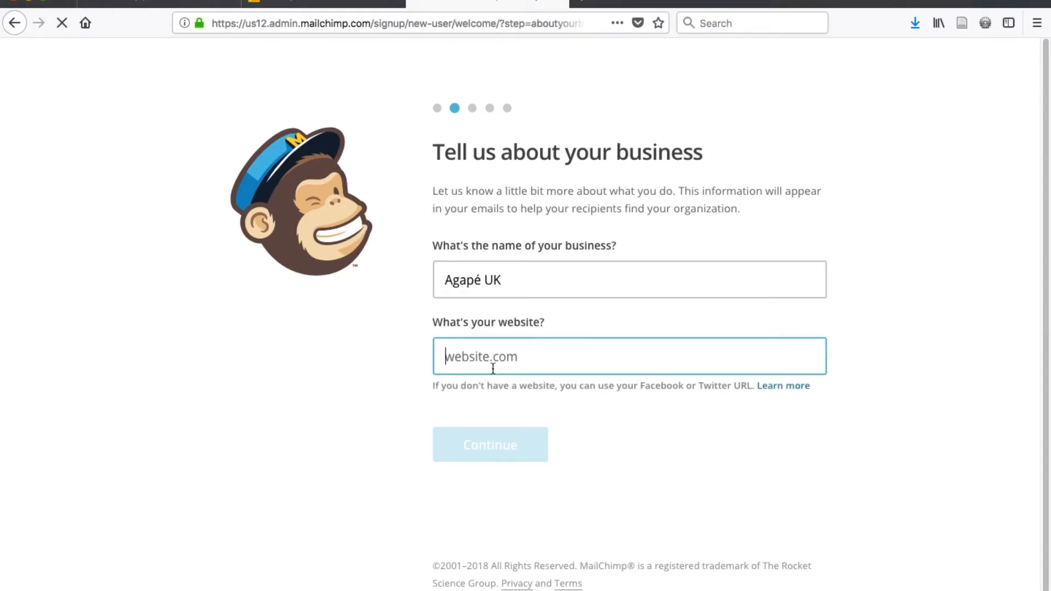
type("agape.")
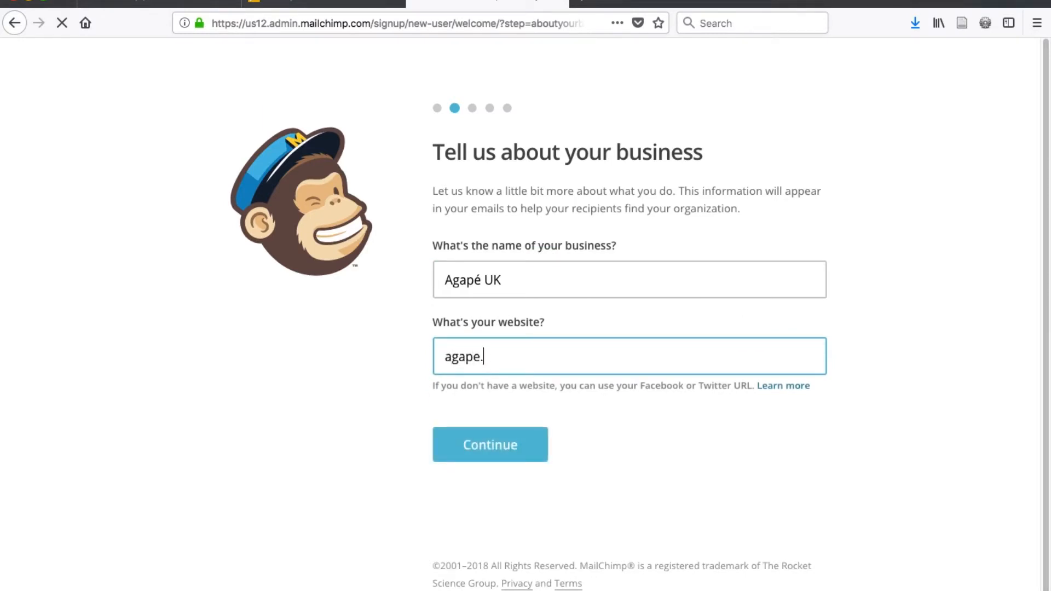
type("org.uk")
- Submit the business details and paste the street copied from the Agapé website footer into Address line 1
left_click(512, 446)
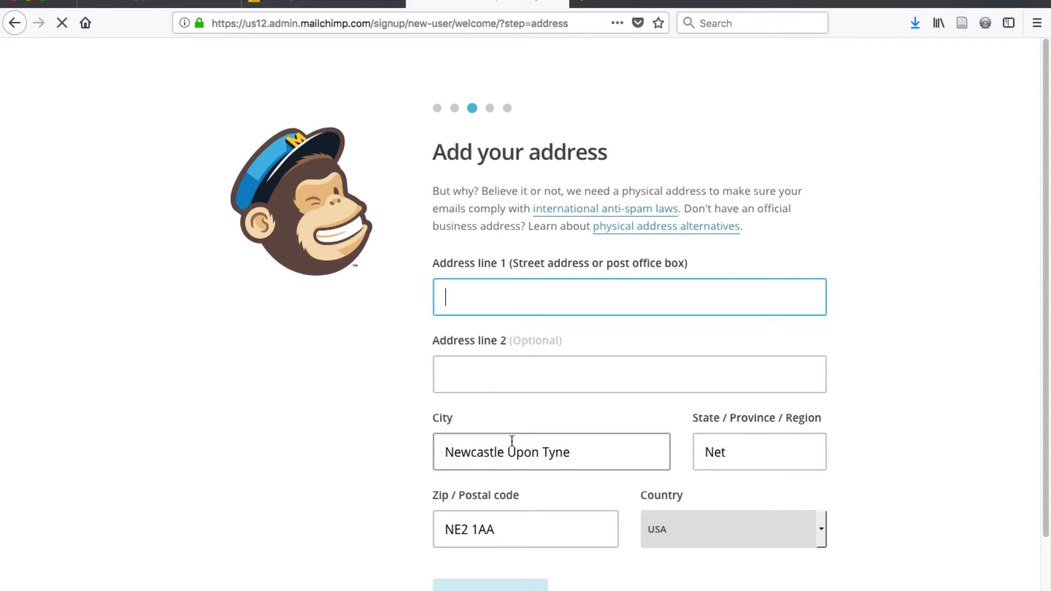
left_click(582, 5)
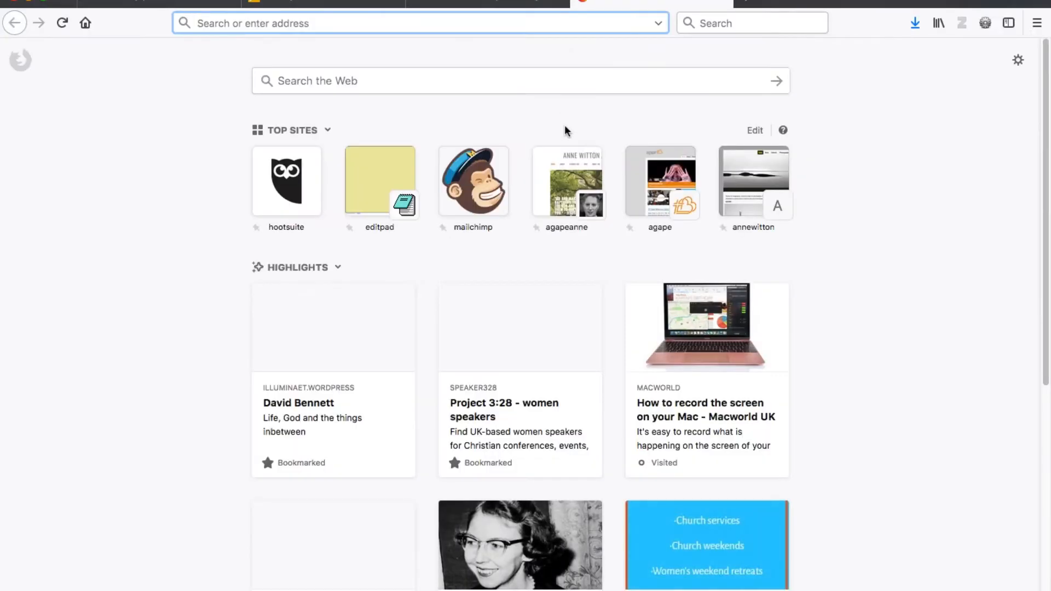
left_click(652, 185)
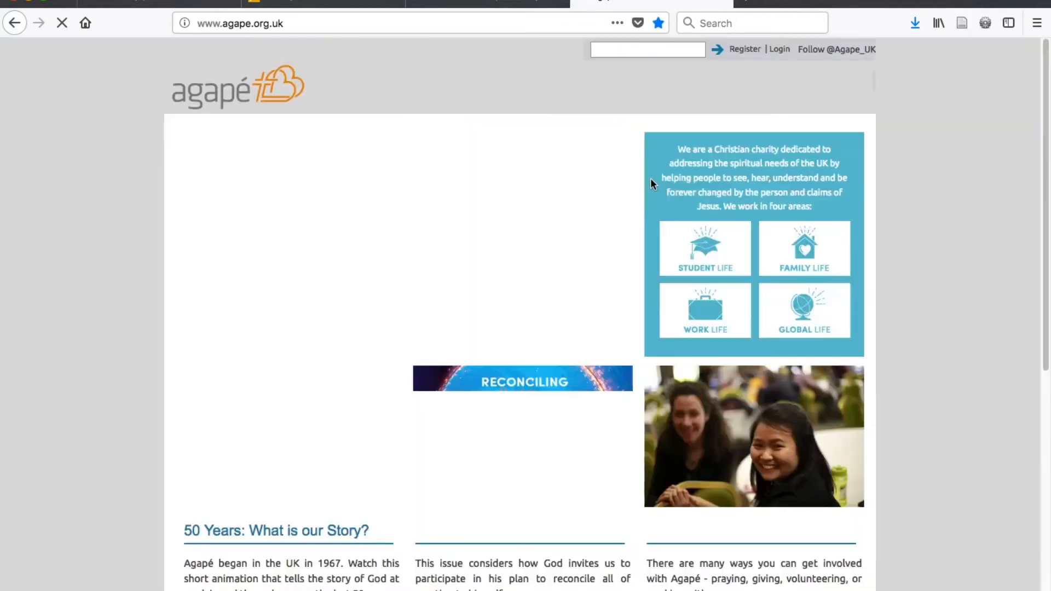
scroll(651, 184, "down", 4)
scroll(651, 189, "down", 5)
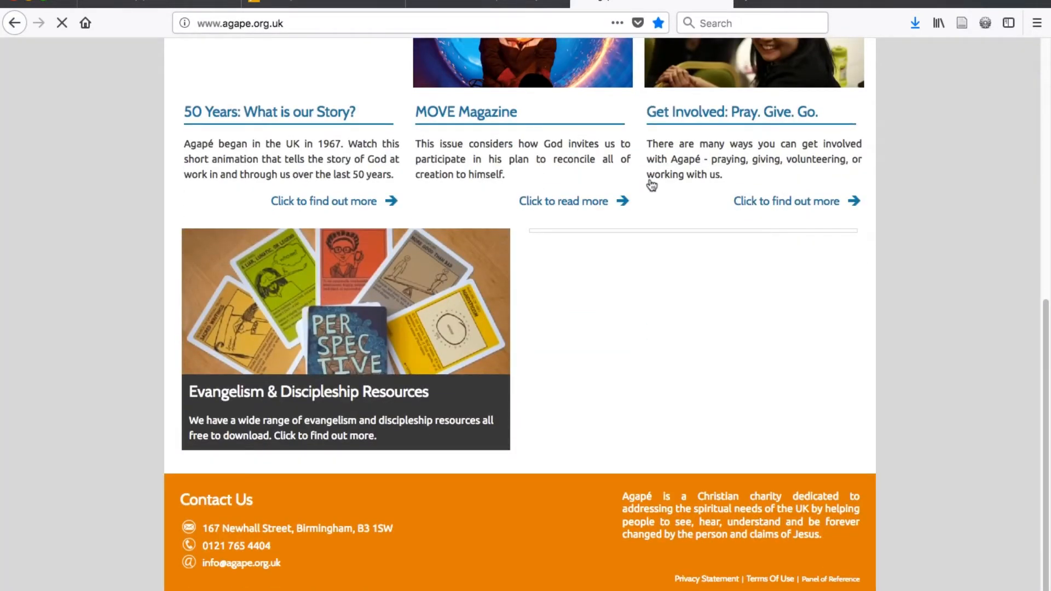
left_click_drag(203, 529, 290, 530)
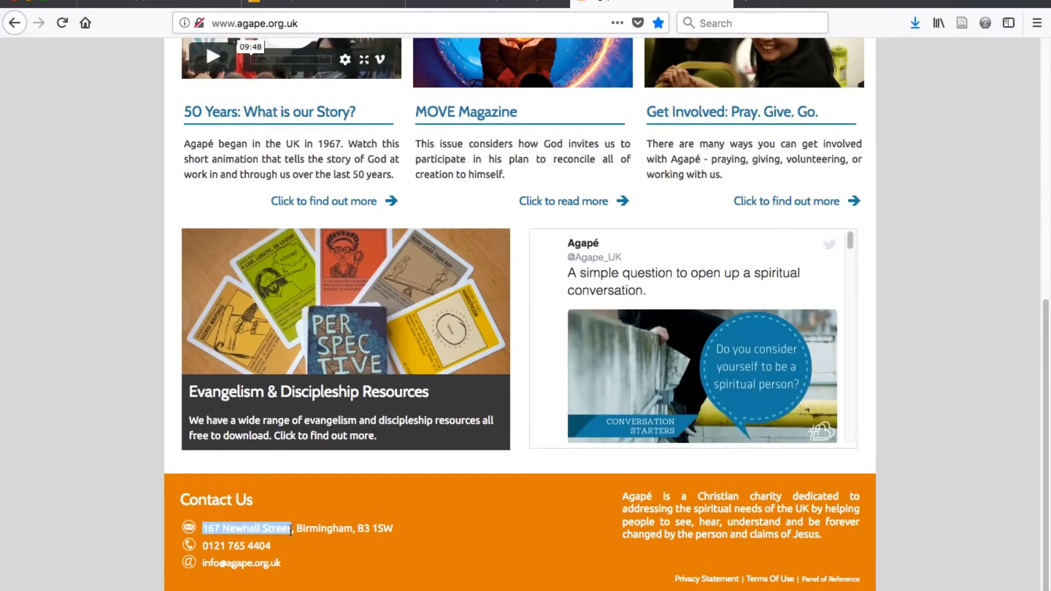
left_click(450, 6)
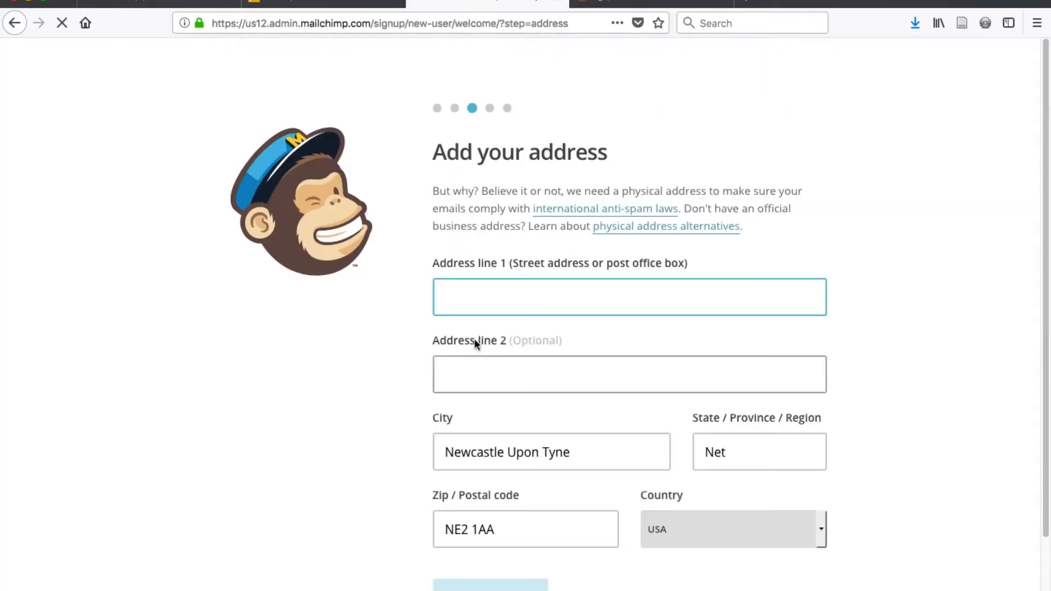
type("167 Newhall Street")
- Copy the postcode from the website footer and replace the City and Zip fields with the business's values
left_click(663, 8)
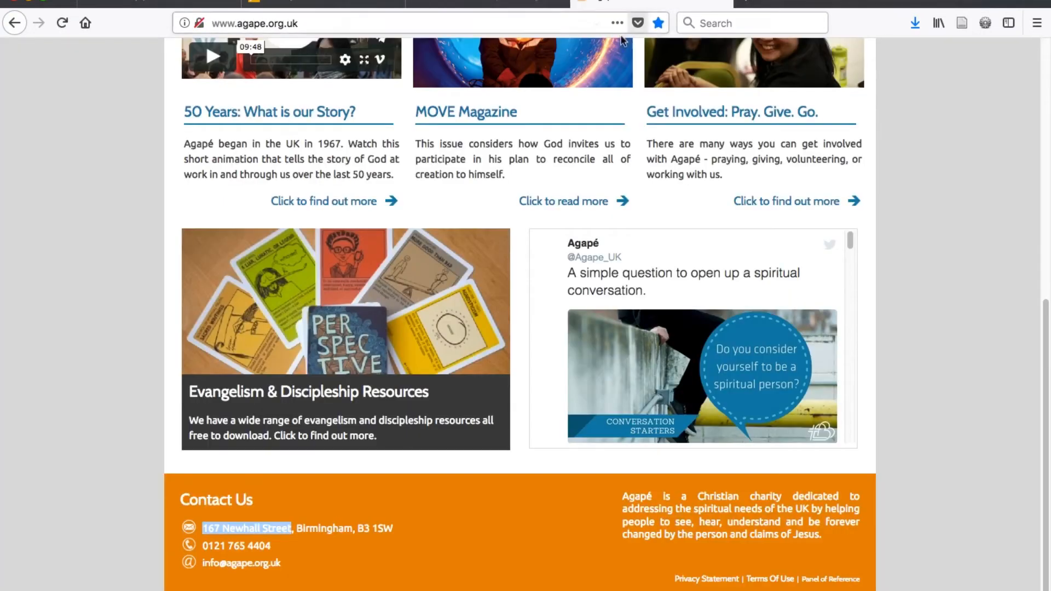
left_click_drag(392, 528, 362, 529)
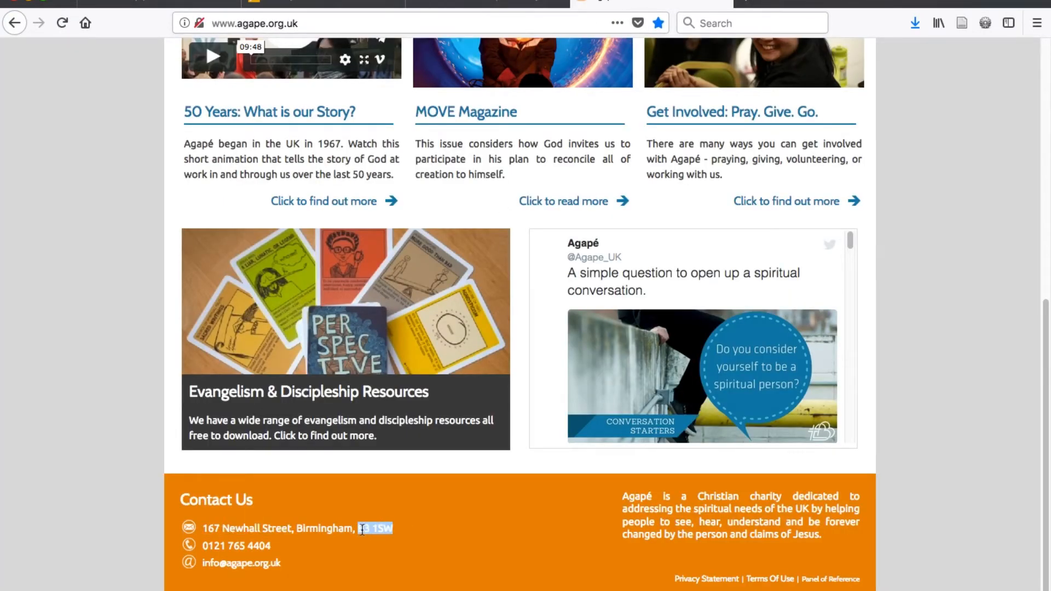
left_click(493, 5)
left_click(550, 379)
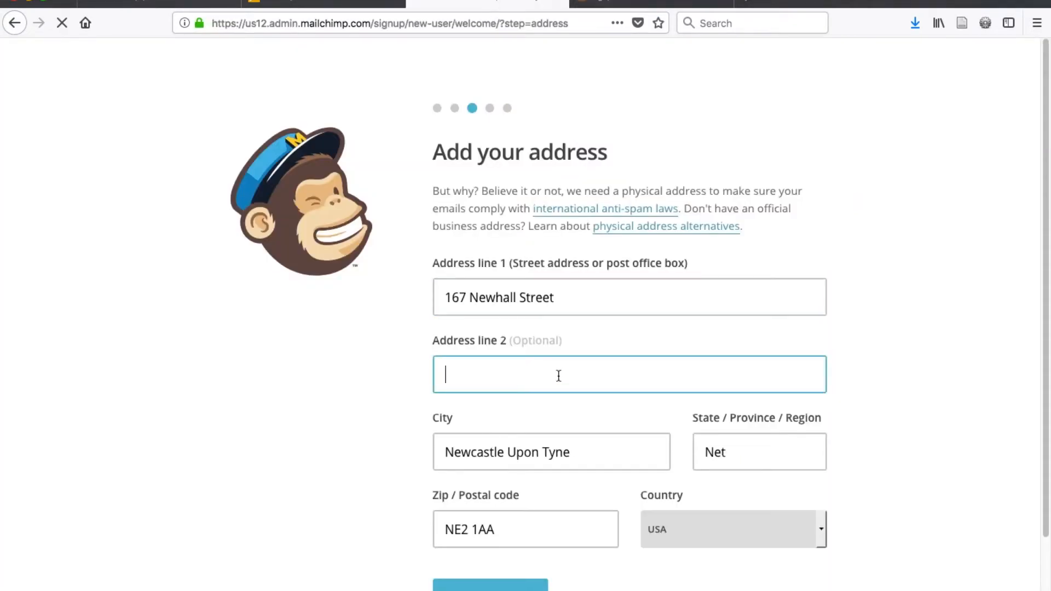
triple_click(596, 453)
type("Birmingham")
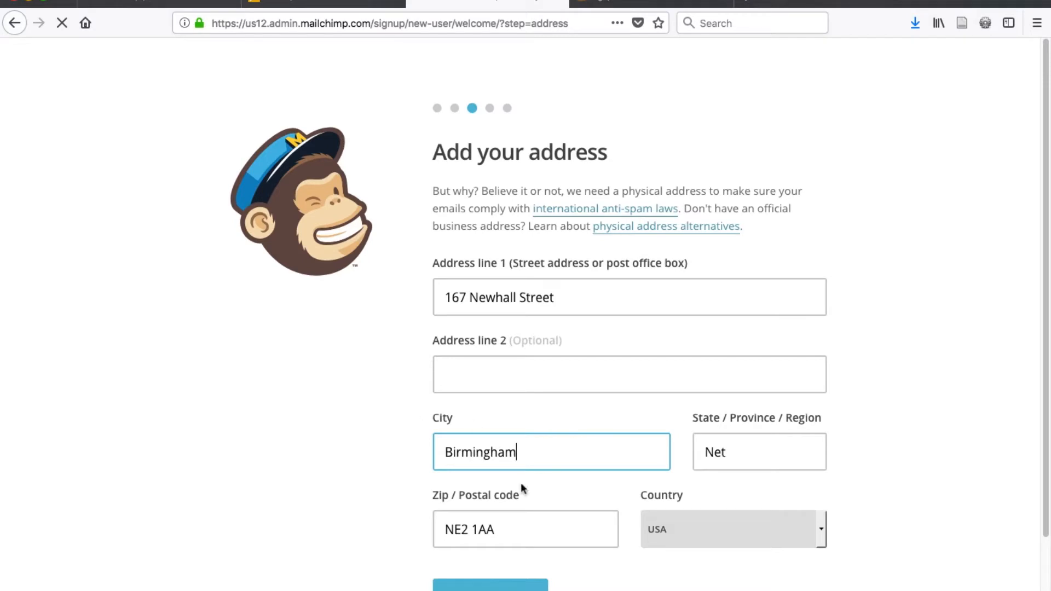
triple_click(524, 525)
type("B3 1SW")
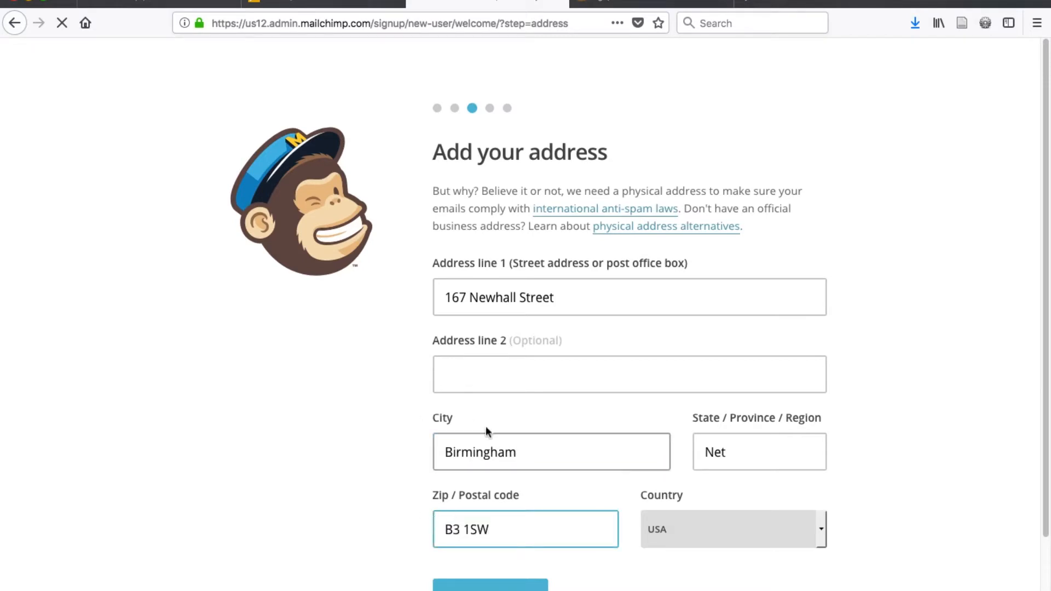
- Set the country to United Kingdom and submit the address
scroll(492, 431, "down", 2)
left_click(819, 460)
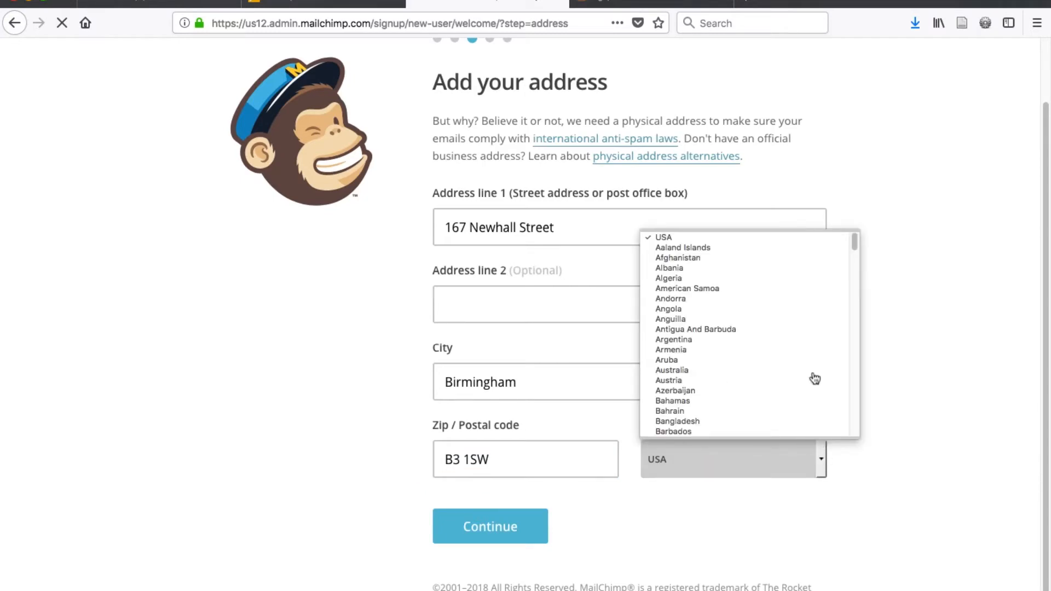
scroll(811, 377, "down", 20)
left_click(788, 328)
left_click(482, 523)
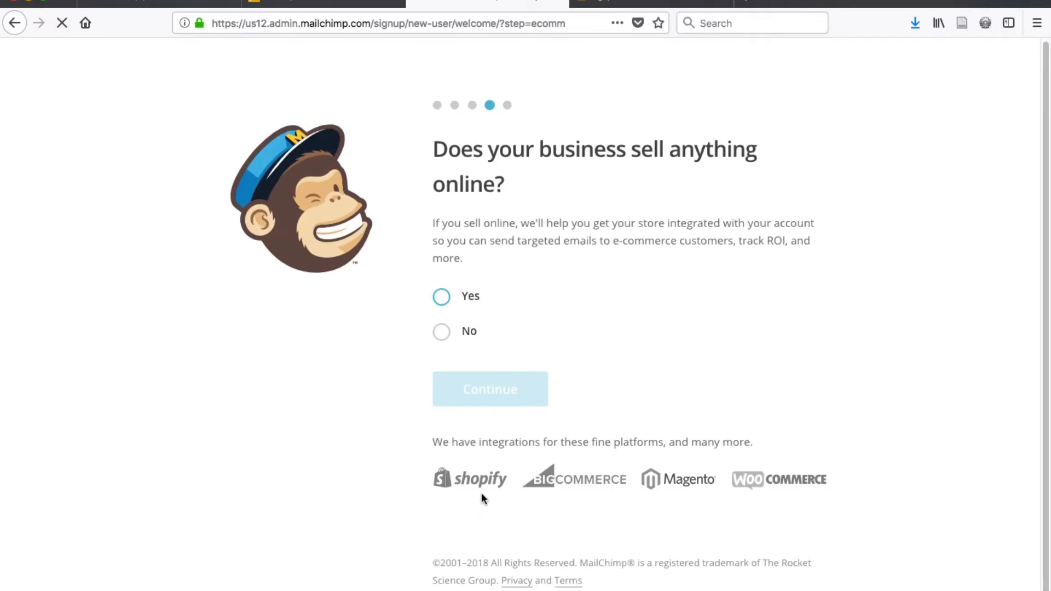
- Answer No to selling online, skip connecting social media, and finish onboarding
left_click(469, 331)
left_click(509, 388)
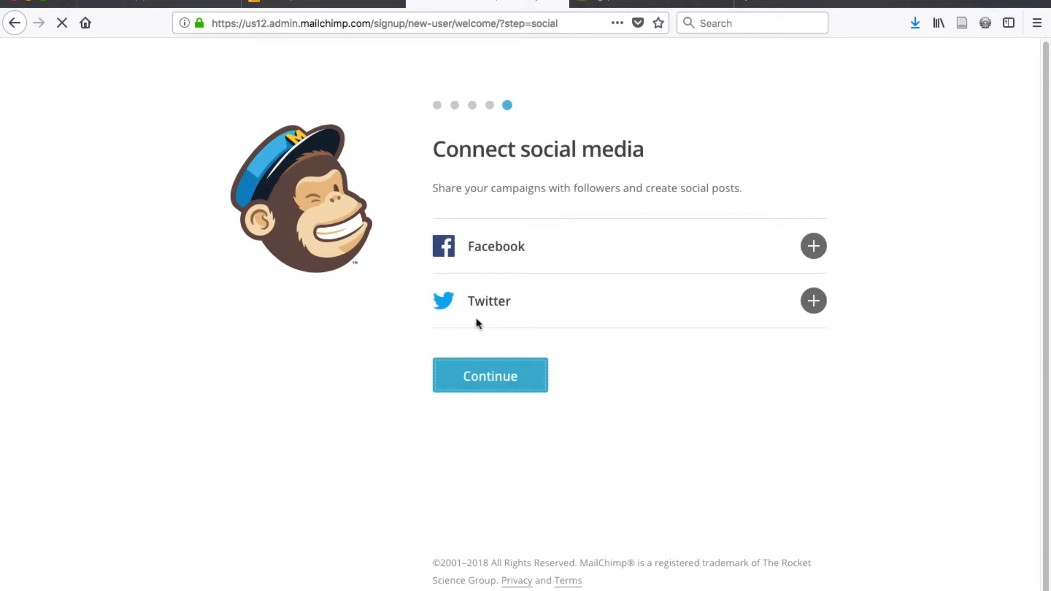
left_click(478, 374)
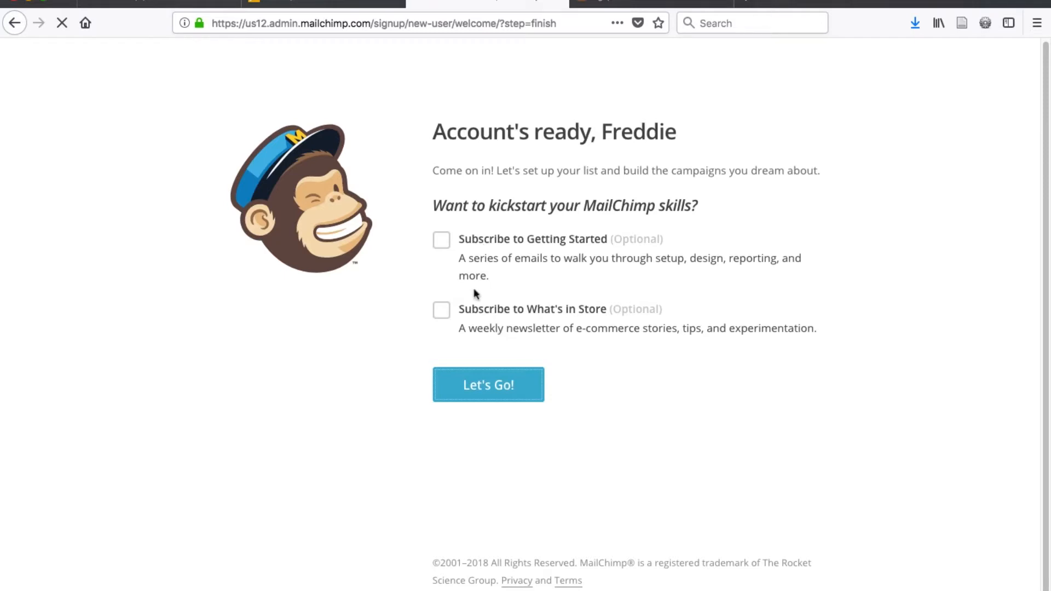
left_click(476, 385)
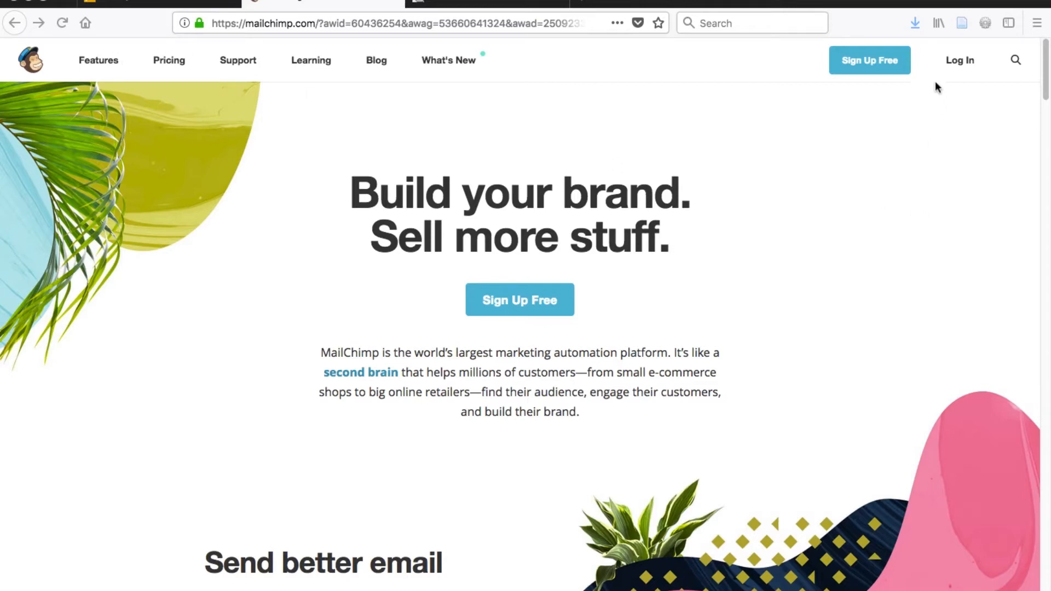
- Log in with the saved credentials and view the Lists page with the Agapé UK list
left_click(958, 62)
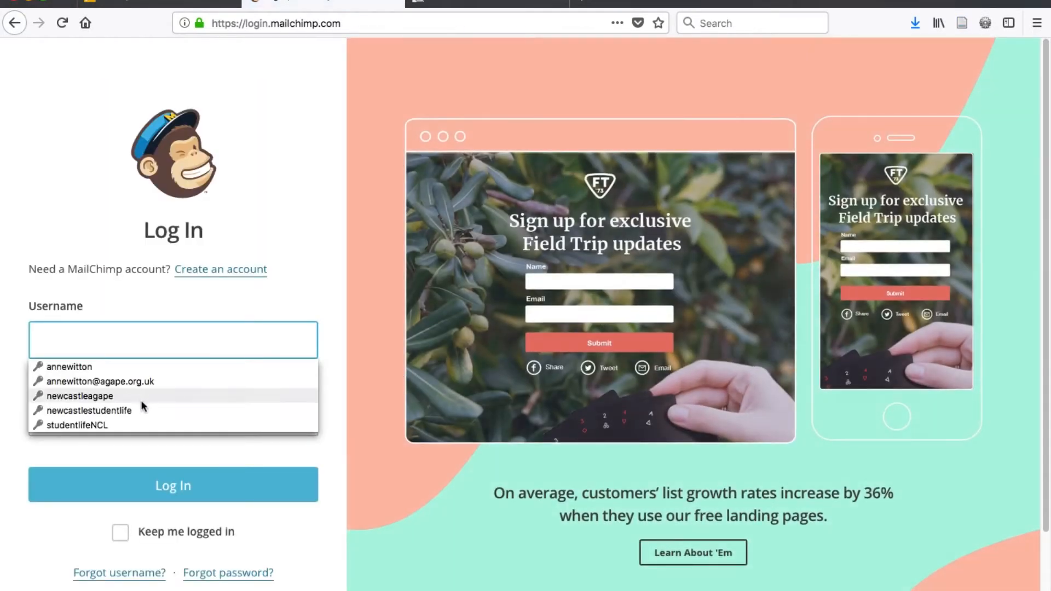
left_click(141, 397)
left_click(188, 488)
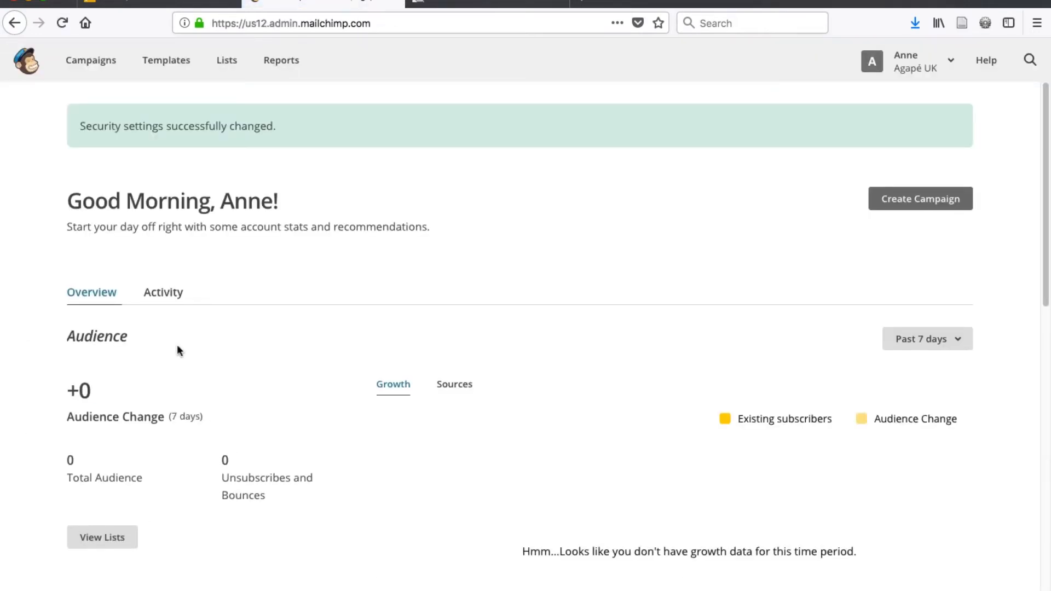
left_click(231, 65)
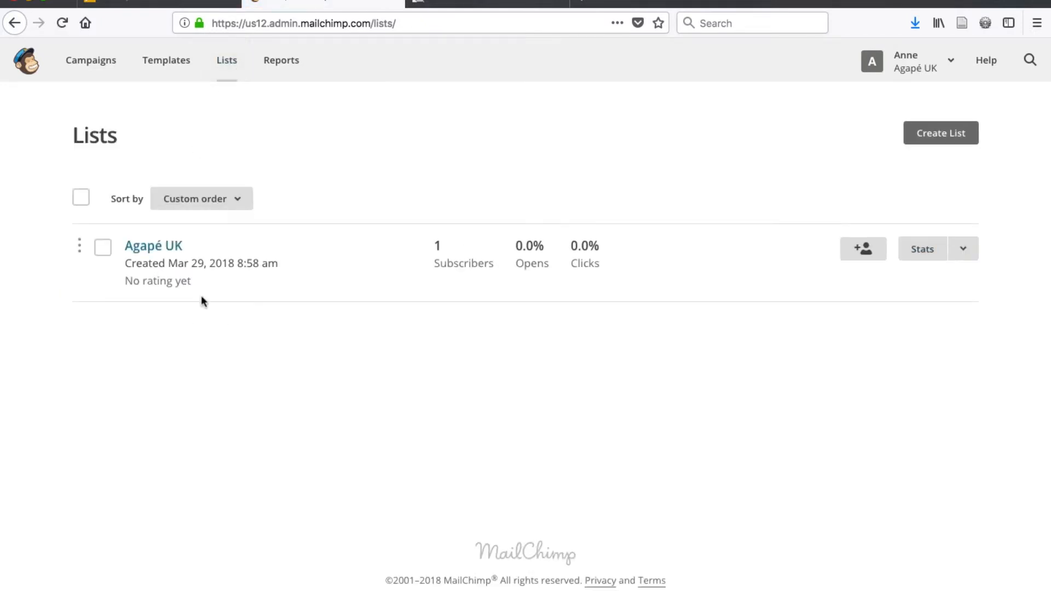
- Rename the Agapé UK list to 'Newsletter list' in its name and defaults settings
left_click(167, 252)
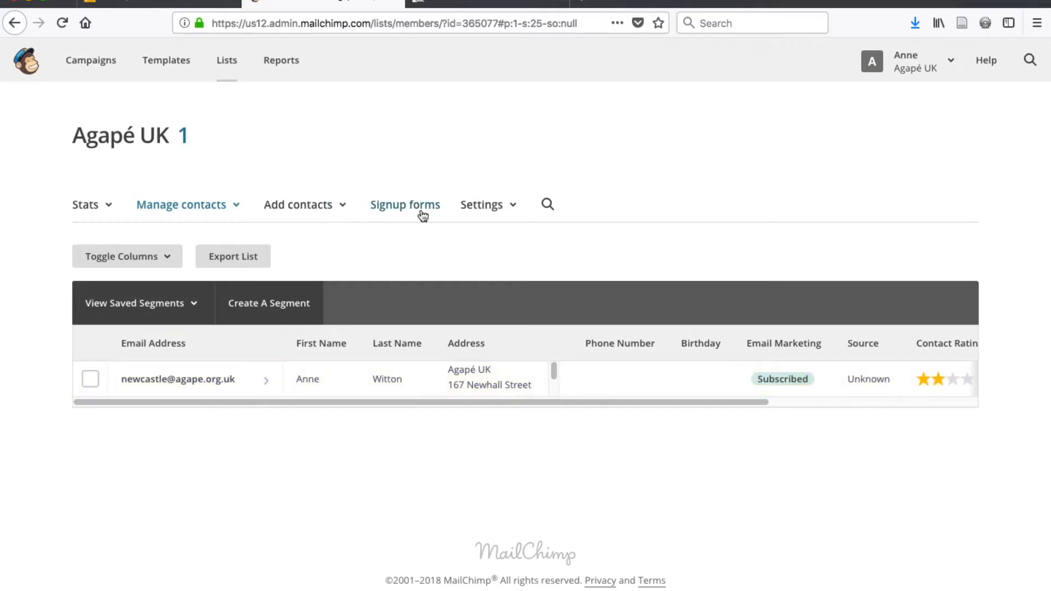
left_click(482, 205)
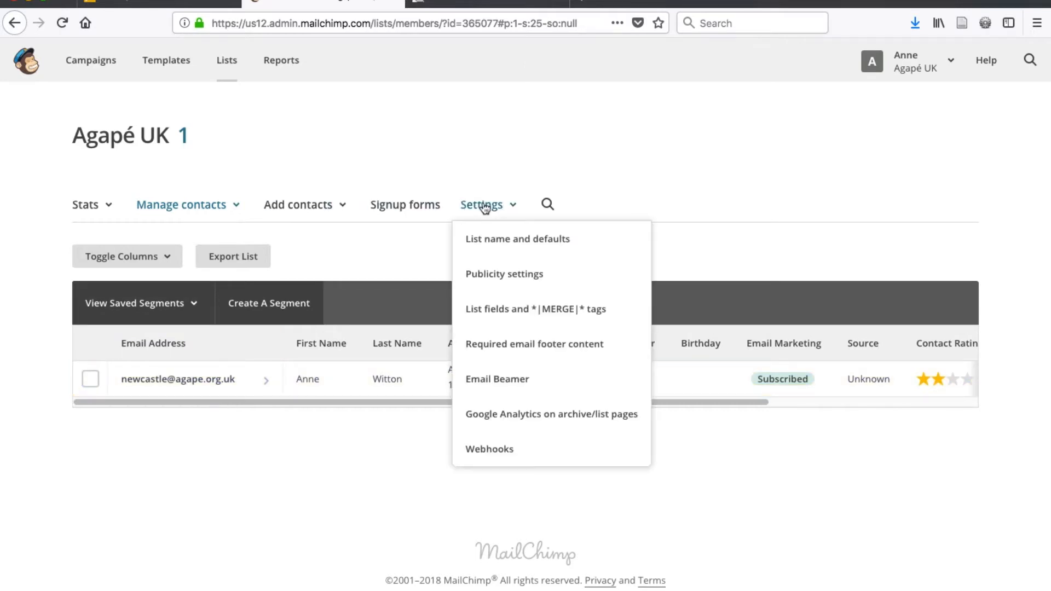
left_click(486, 247)
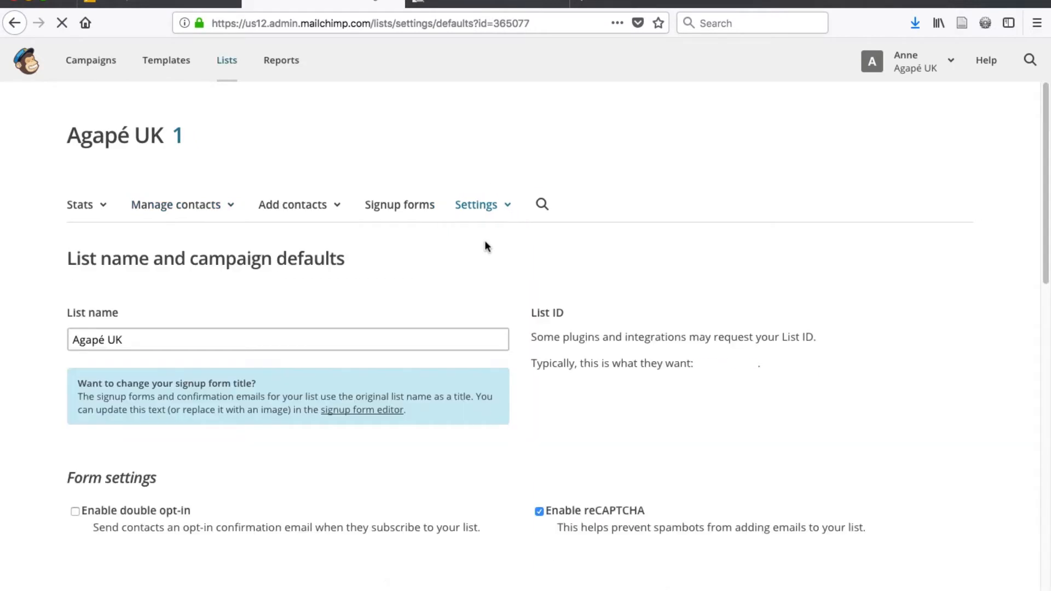
scroll(148, 332, "down", 2)
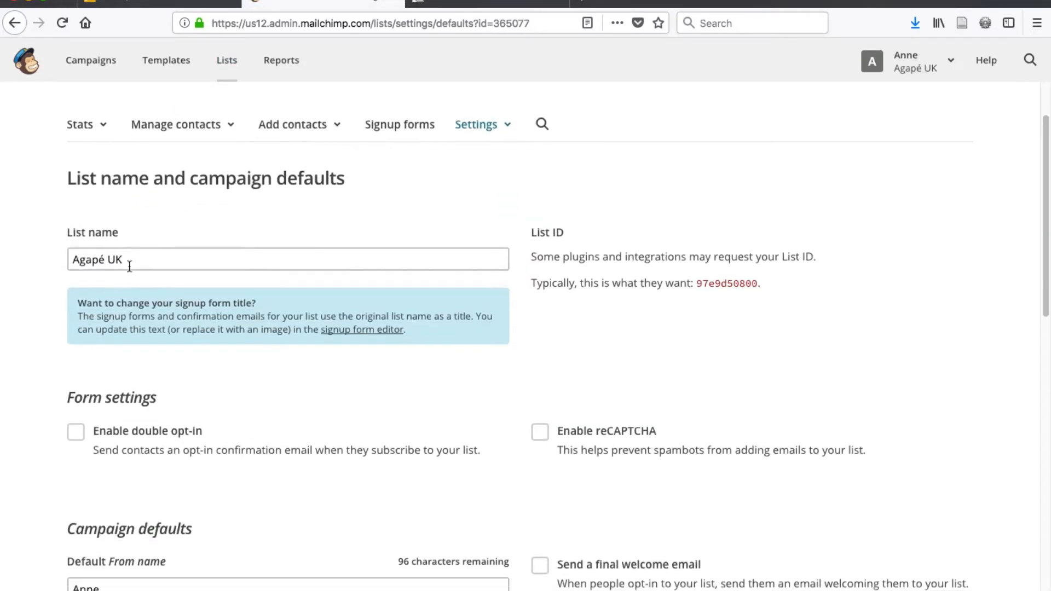
left_click_drag(122, 260, 65, 260)
type("New")
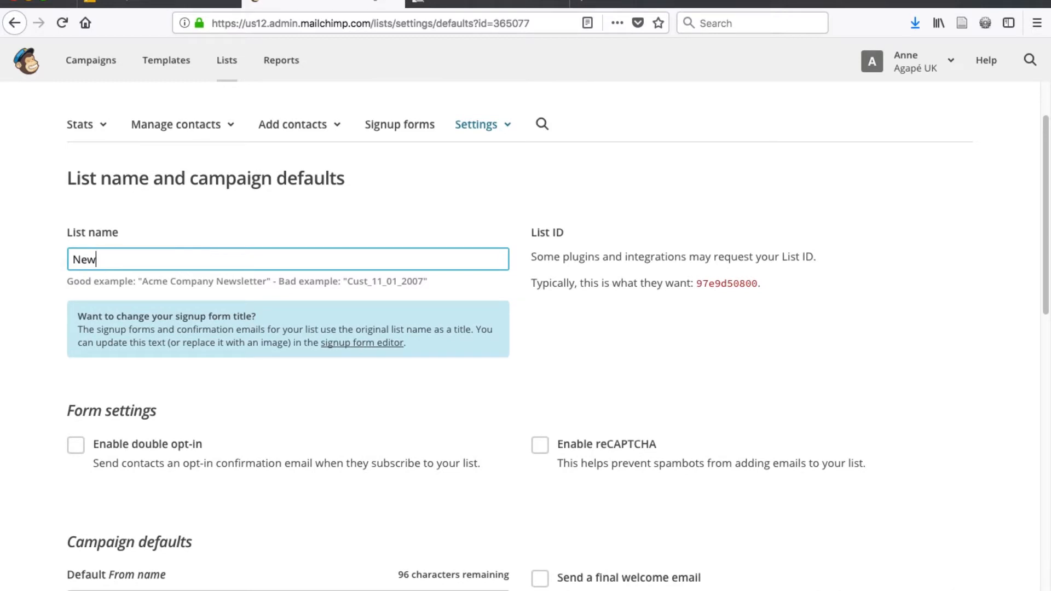
type("sletter list")
- Add the surname to the default From name and save the list and campaign defaults
scroll(93, 264, "down", 5)
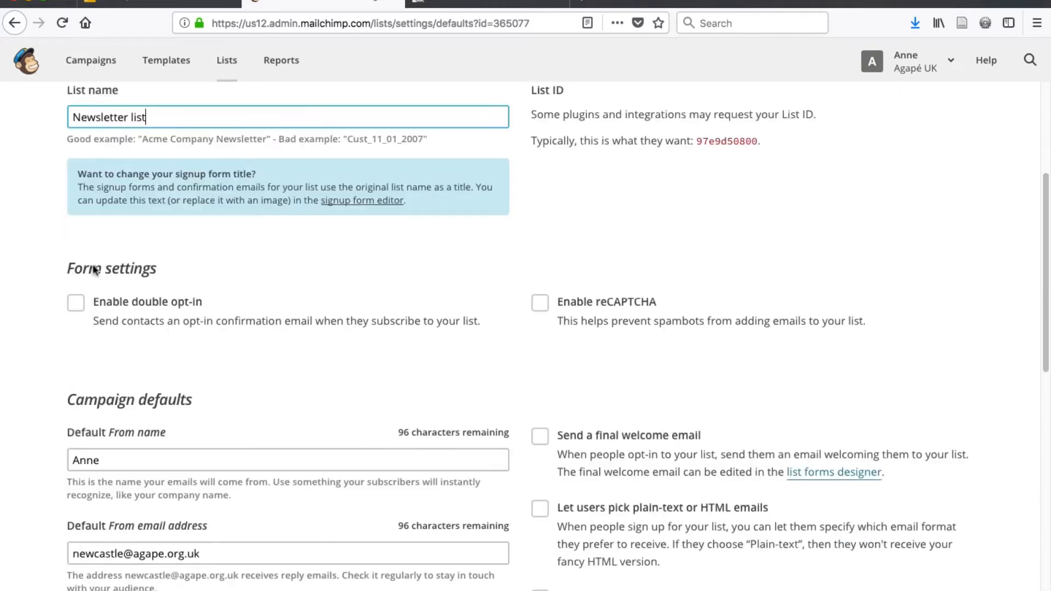
scroll(111, 271, "down", 2)
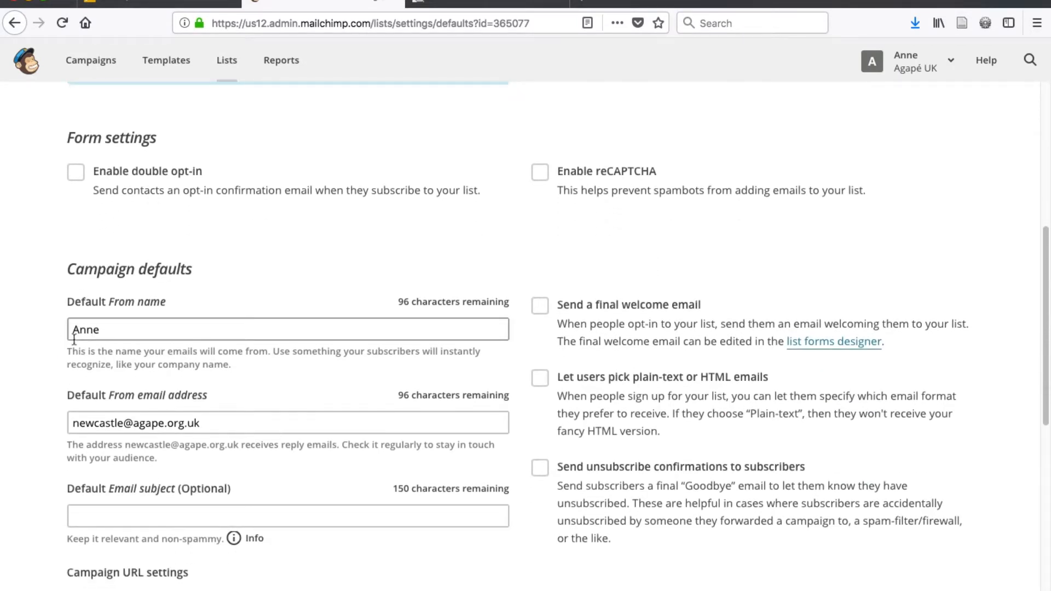
left_click(121, 329)
scroll(119, 329, "down", 1)
type("Witton")
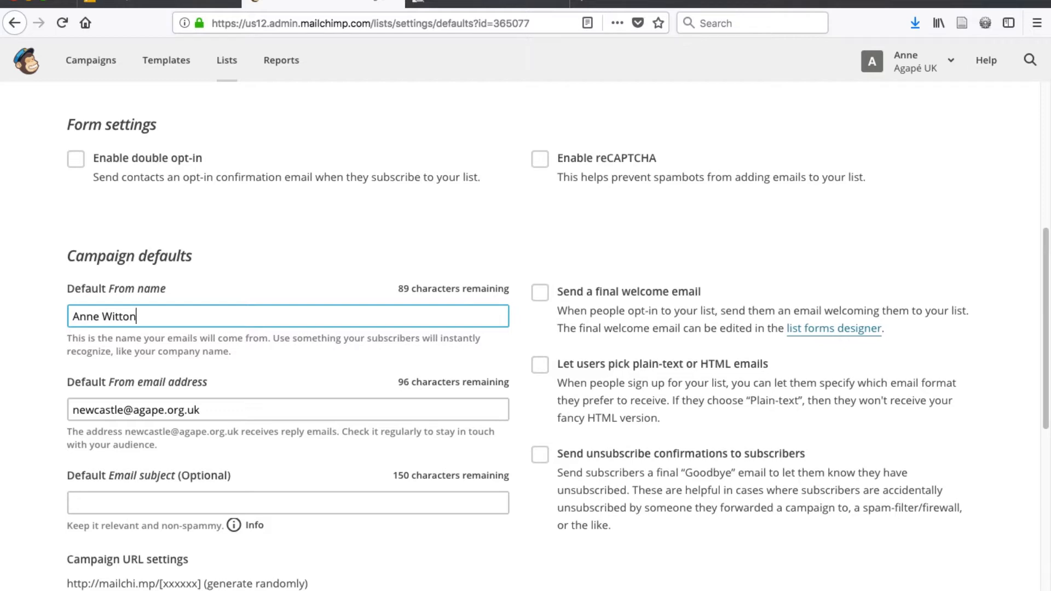
scroll(119, 323, "down", 5)
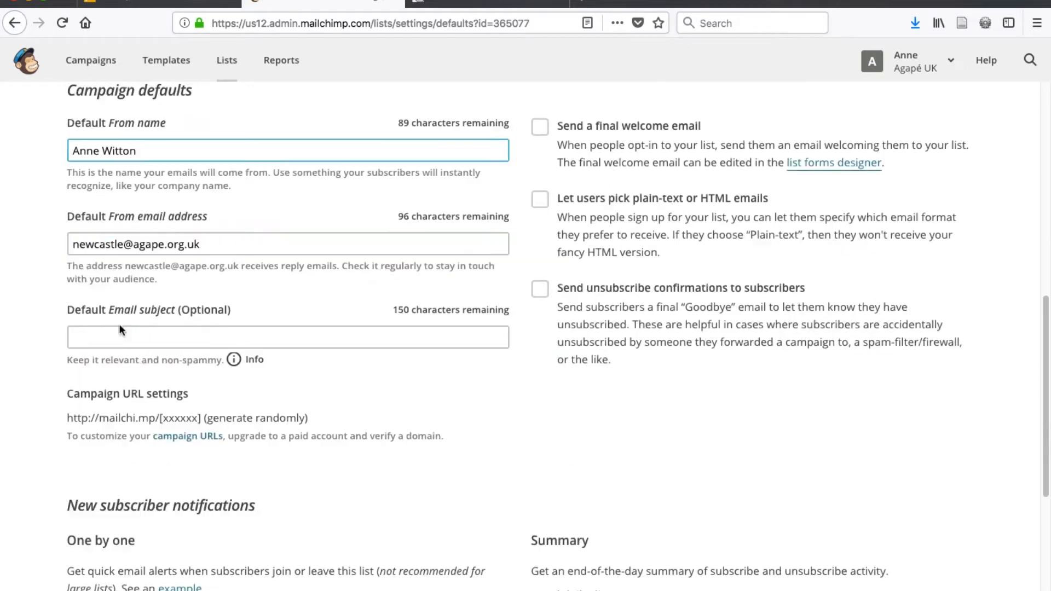
scroll(118, 323, "up", 10)
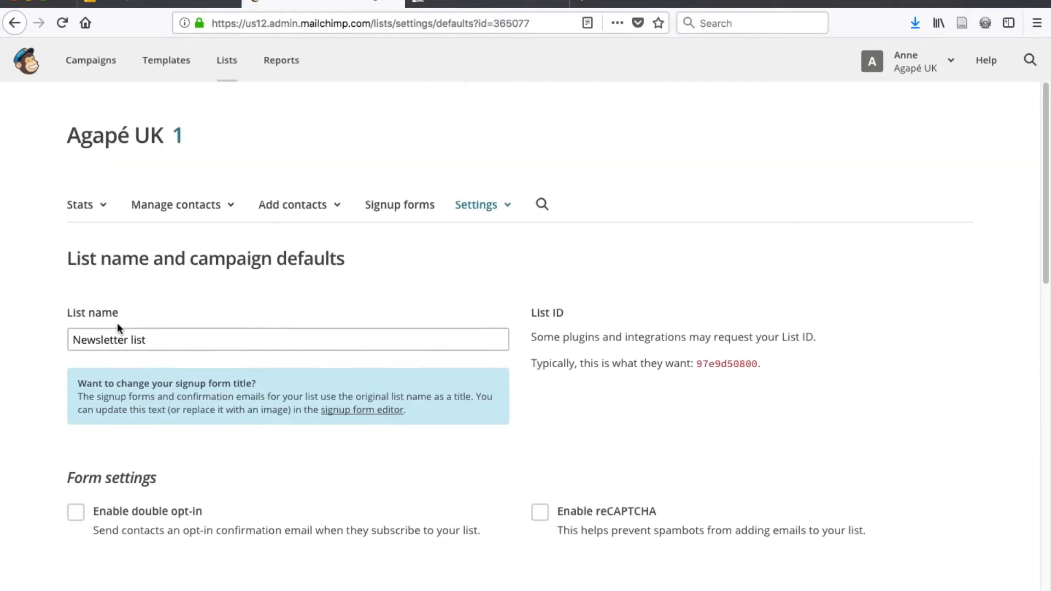
scroll(116, 323, "down", 8)
scroll(116, 323, "down", 10)
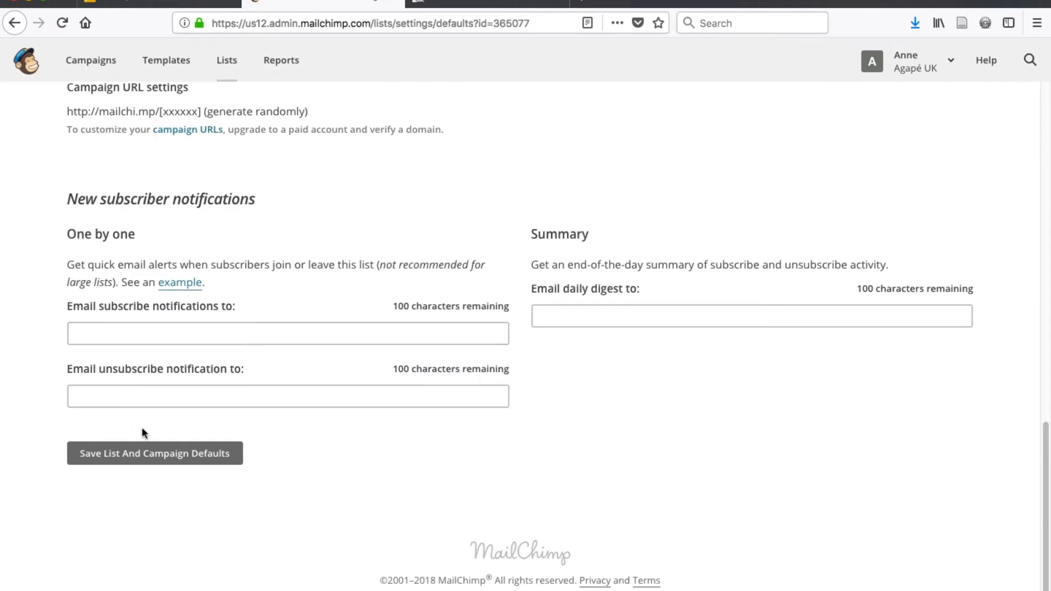
left_click(151, 450)
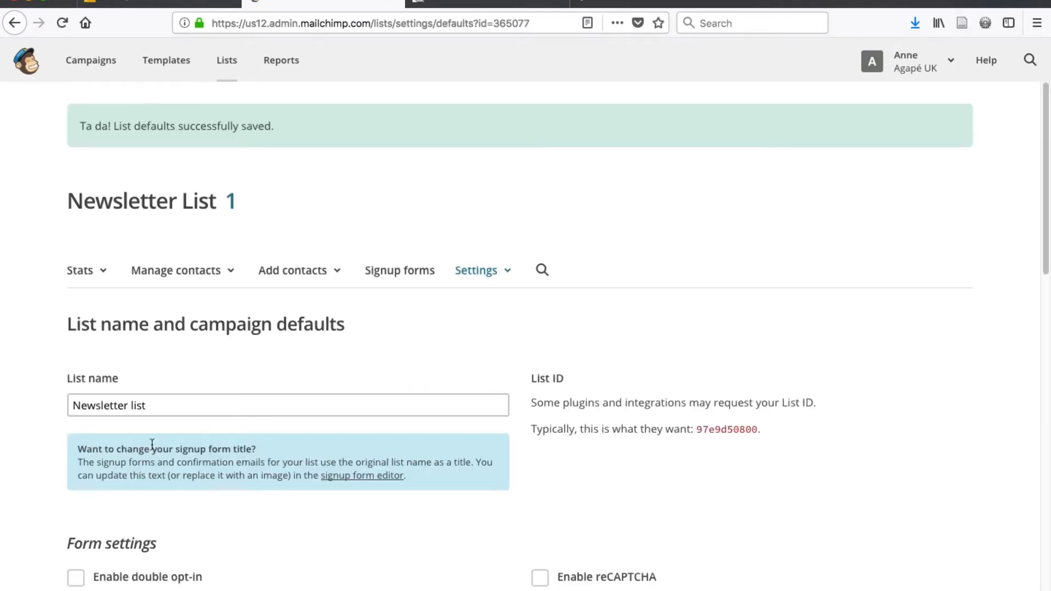
- Open the Newsletter list's Required email footer content settings and review the permission reminder
left_click(489, 273)
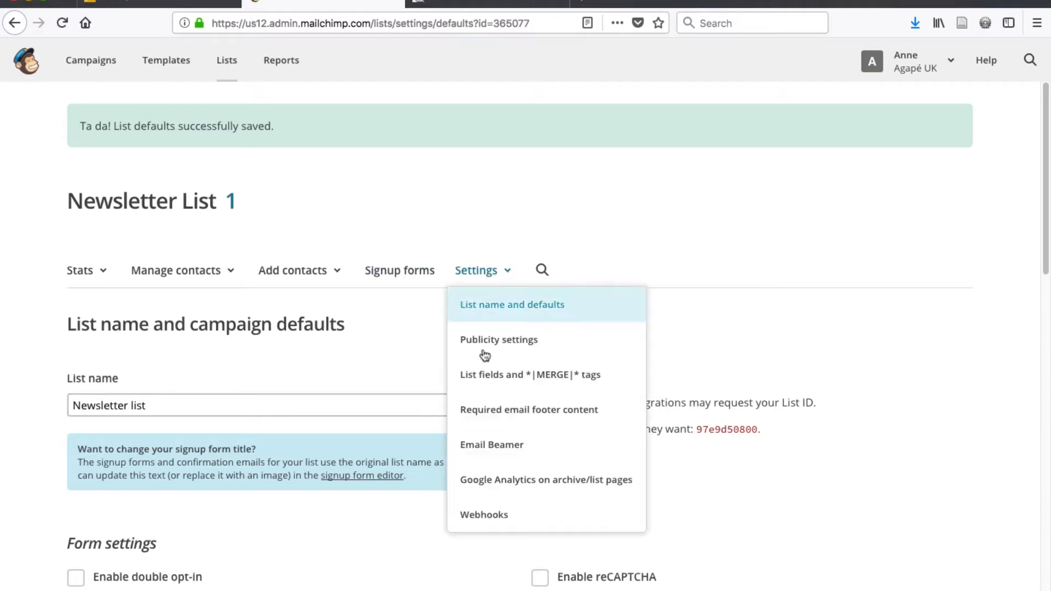
left_click(513, 417)
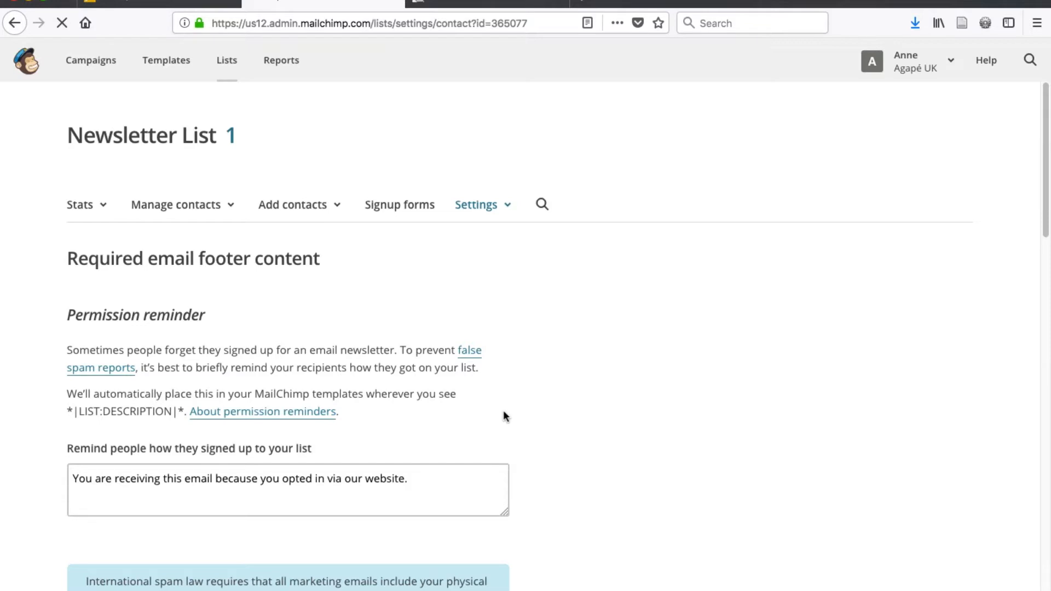
scroll(315, 488, "down", 3)
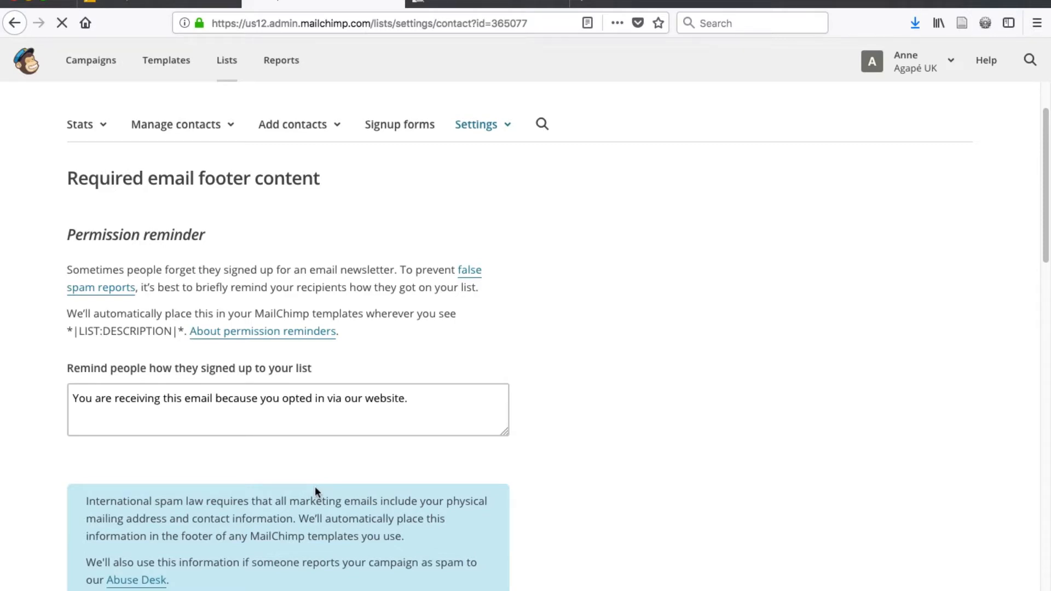
- Replace the permission reminder with the prepared text copied from the editpad page, then check the contact fields below
left_click(470, 3)
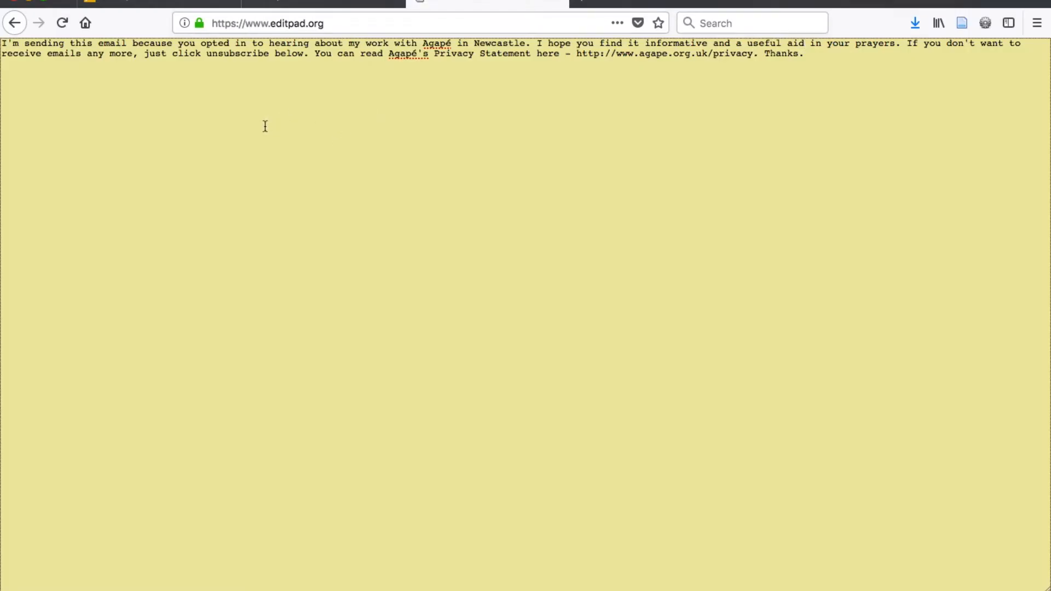
key("super+a")
left_click(328, 3)
left_click(240, 418)
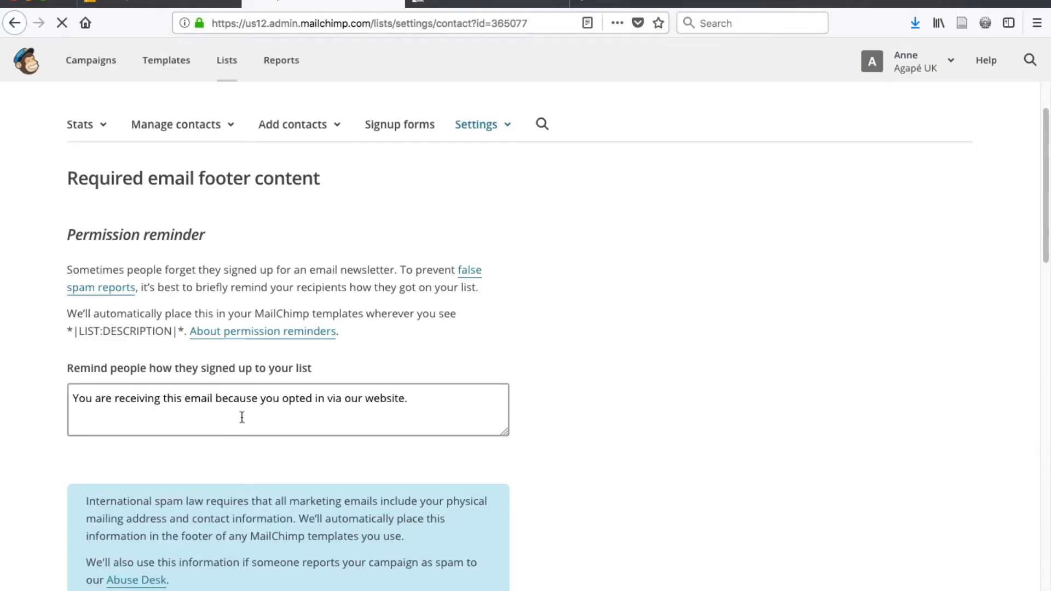
key("super+a")
key("super+v")
scroll(427, 397, "up", 2)
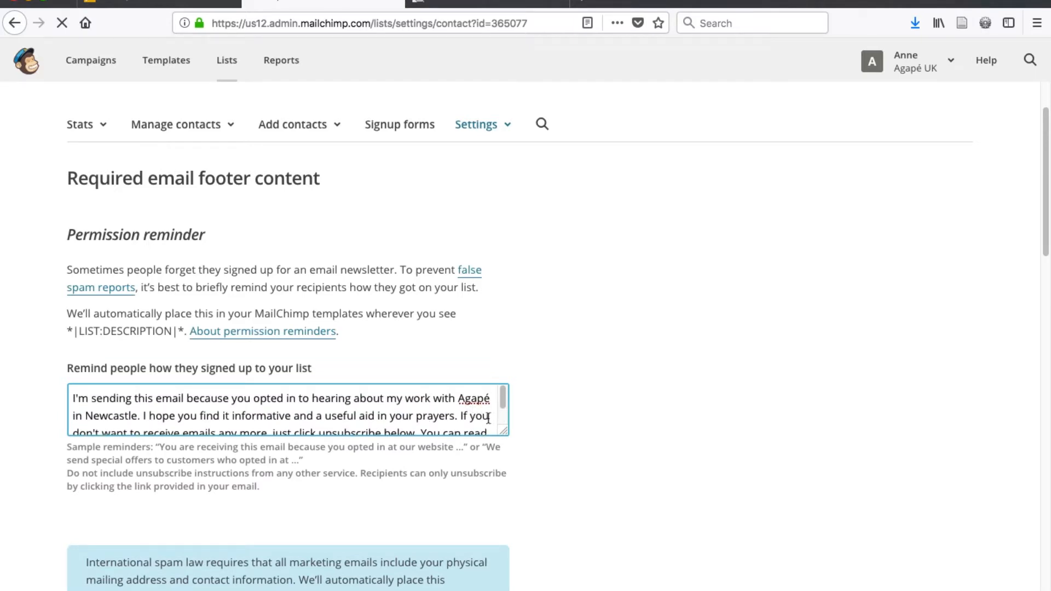
scroll(488, 418, "down", 1)
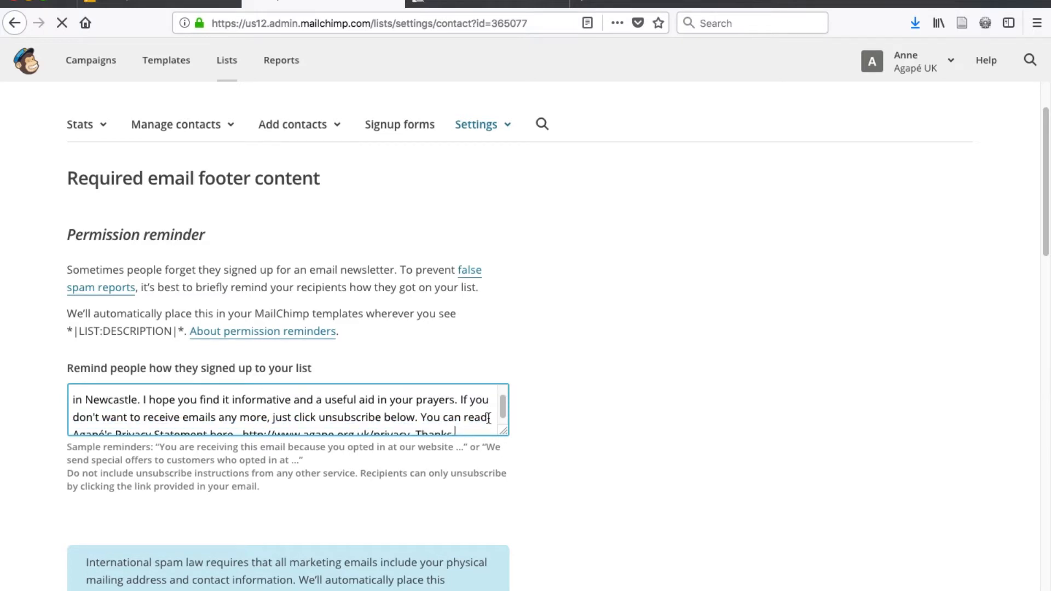
scroll(489, 417, "down", 2)
scroll(489, 418, "down", 1)
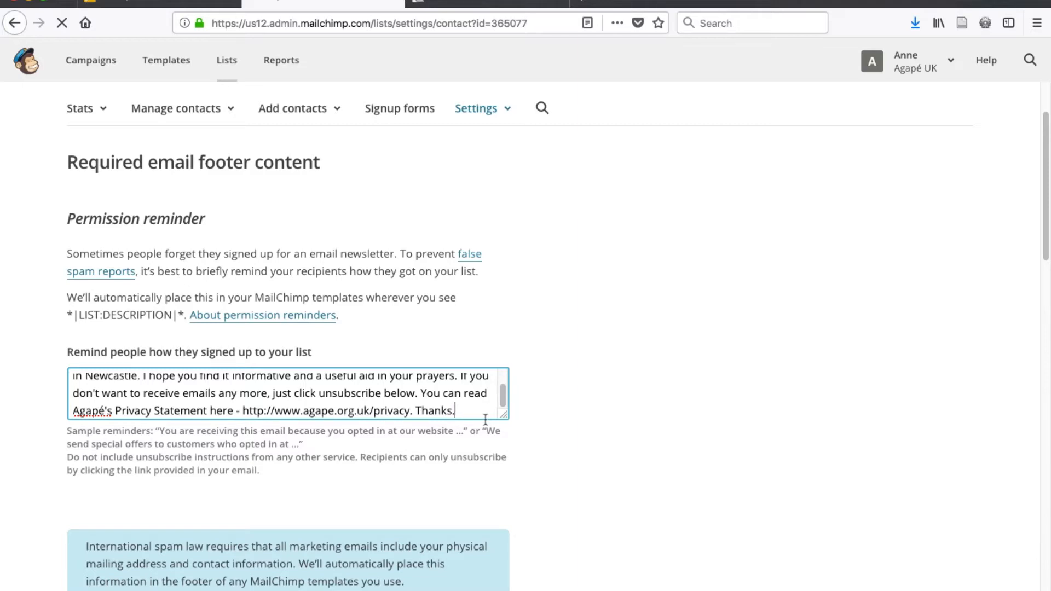
scroll(538, 457, "down", 5)
scroll(539, 454, "down", 8)
scroll(540, 459, "down", 8)
scroll(526, 460, "down", 1)
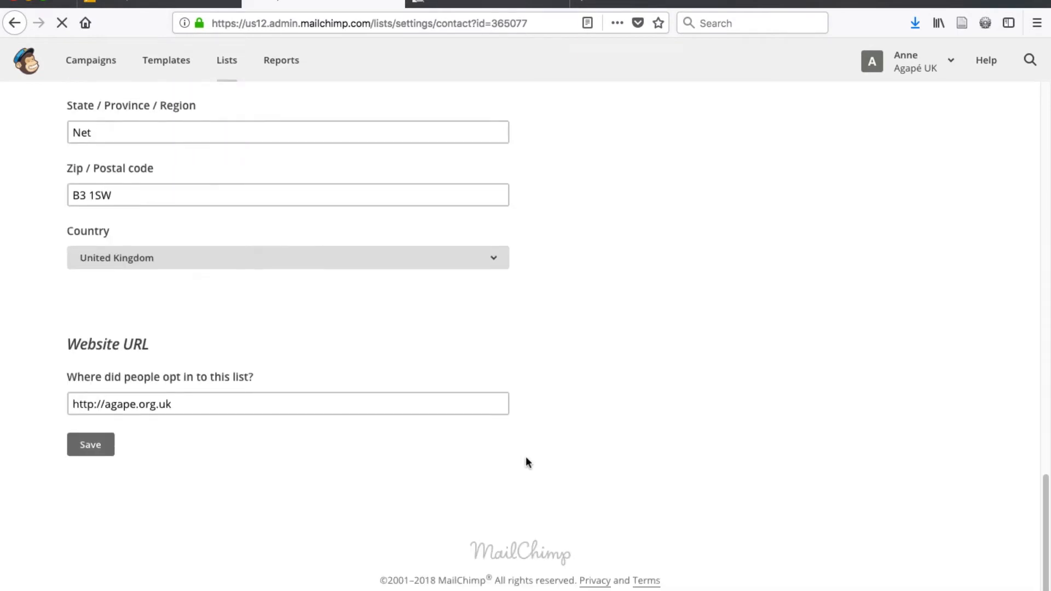
- Save the footer contact information and return to the MPDX Email Only contacts tab
left_click(88, 444)
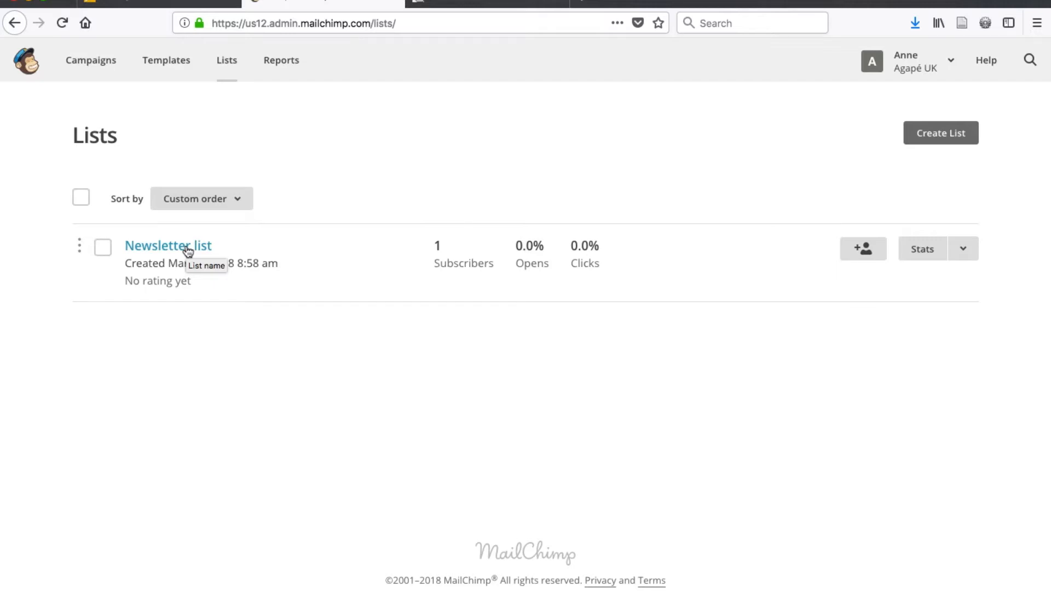
left_click(162, 4)
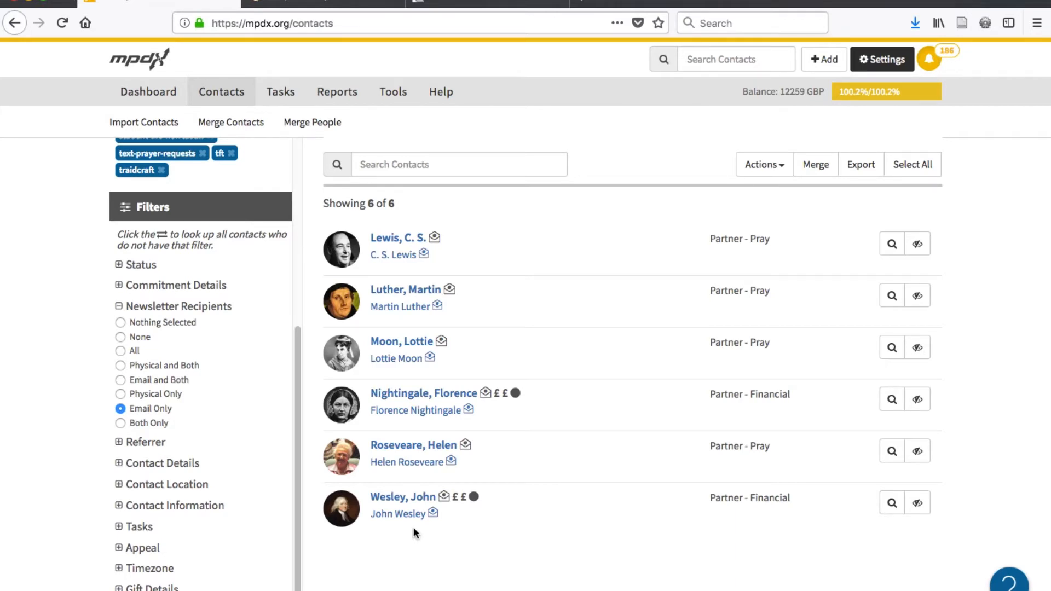
left_click(397, 240)
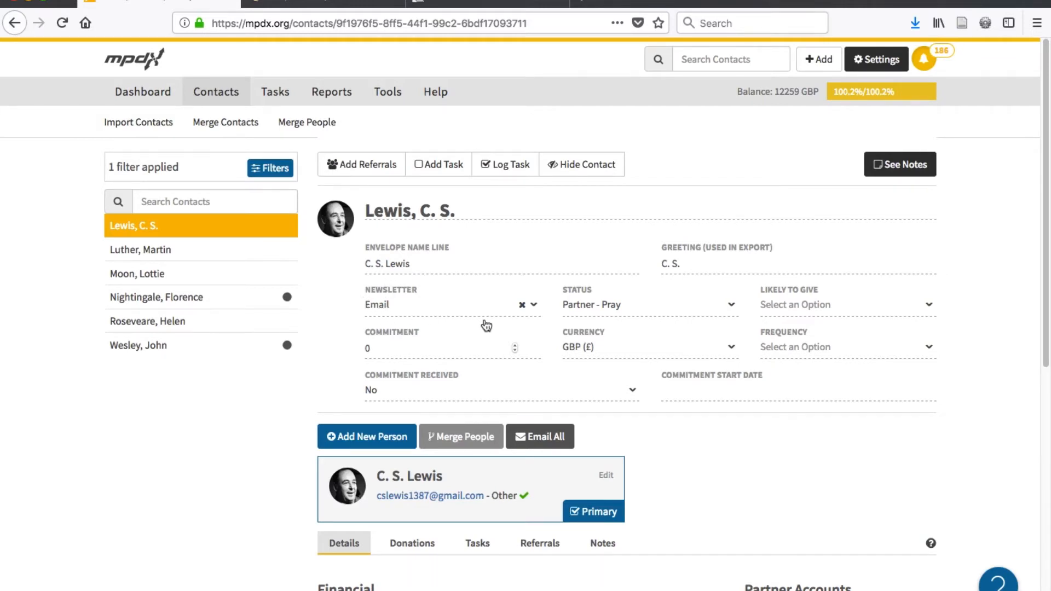
left_click(534, 305)
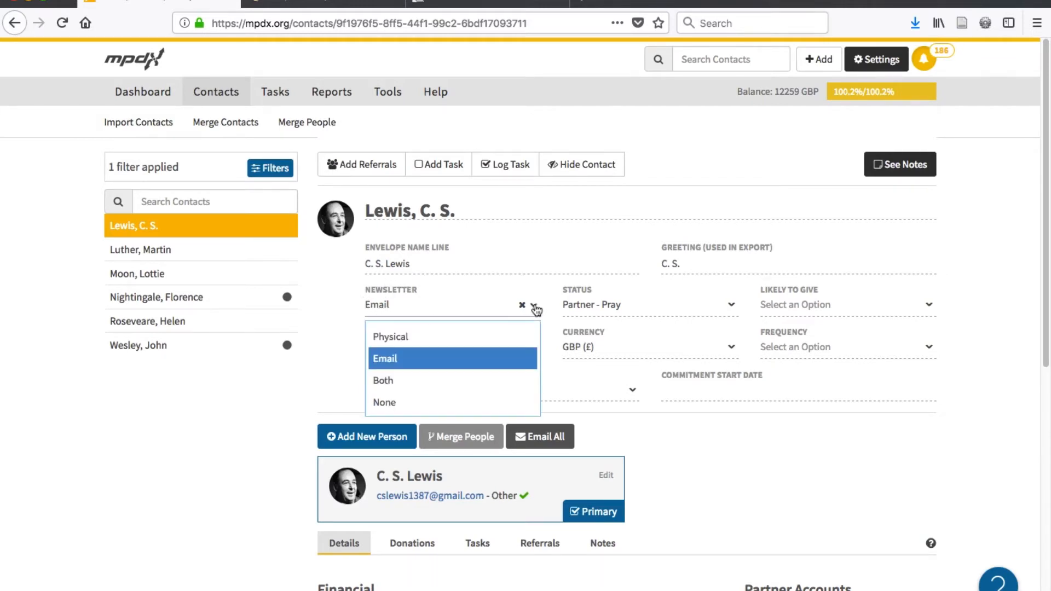
left_click(428, 366)
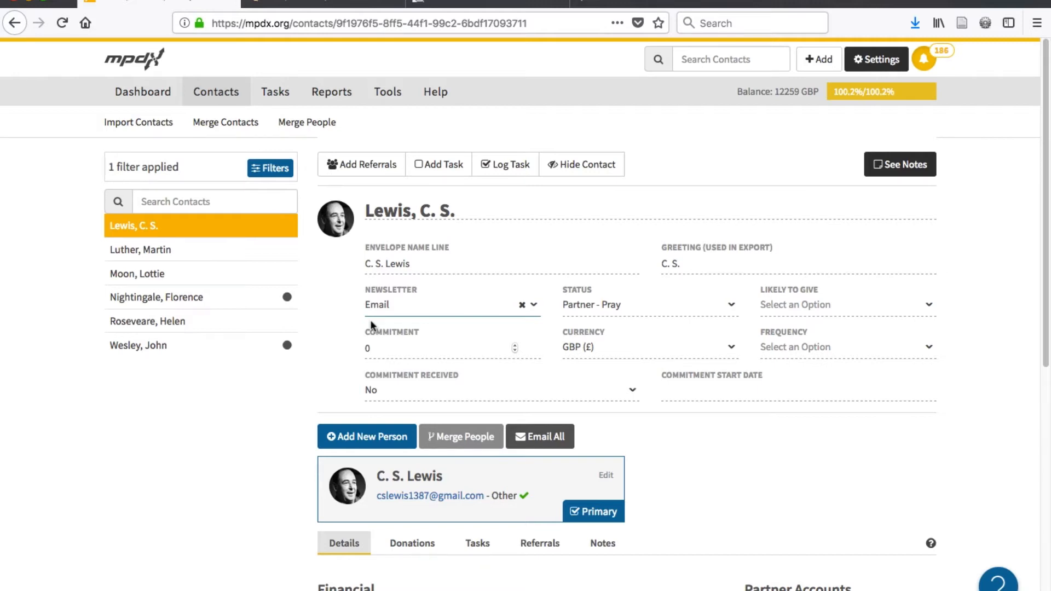
scroll(427, 383, "down", 2)
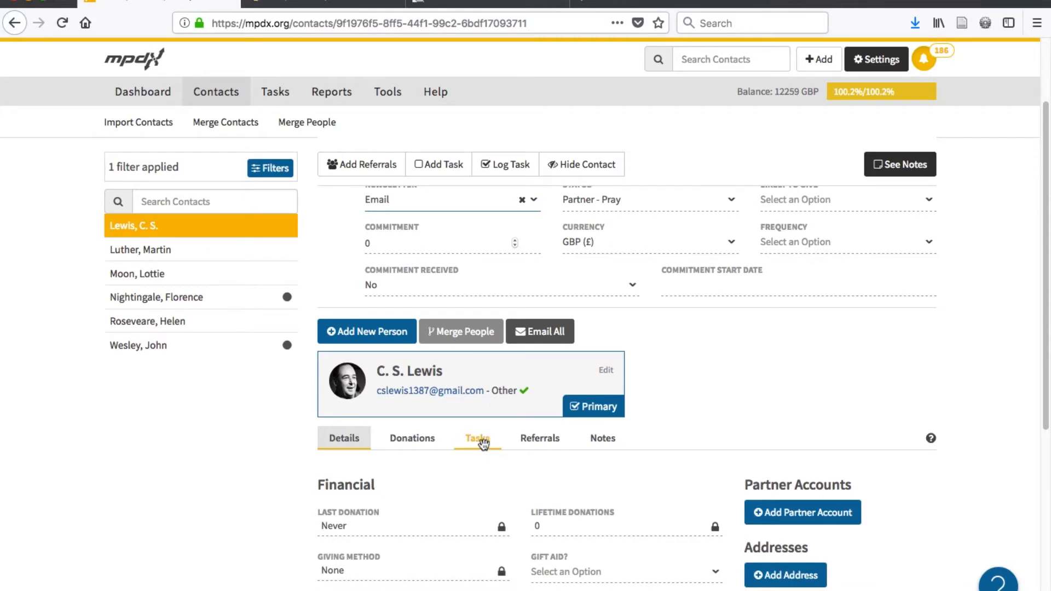
scroll(471, 425, "up", 2)
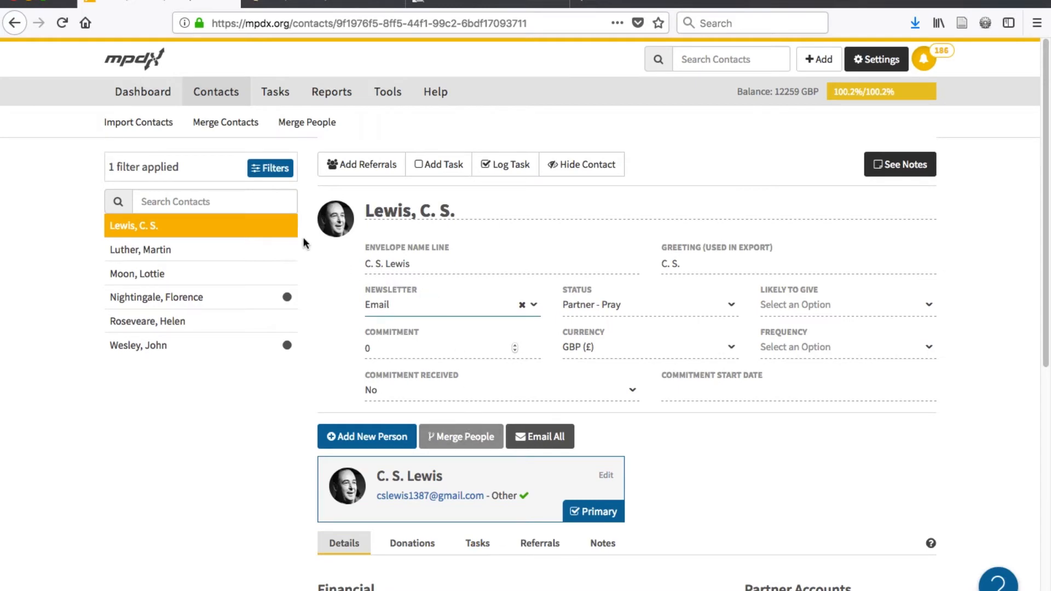
left_click(270, 168)
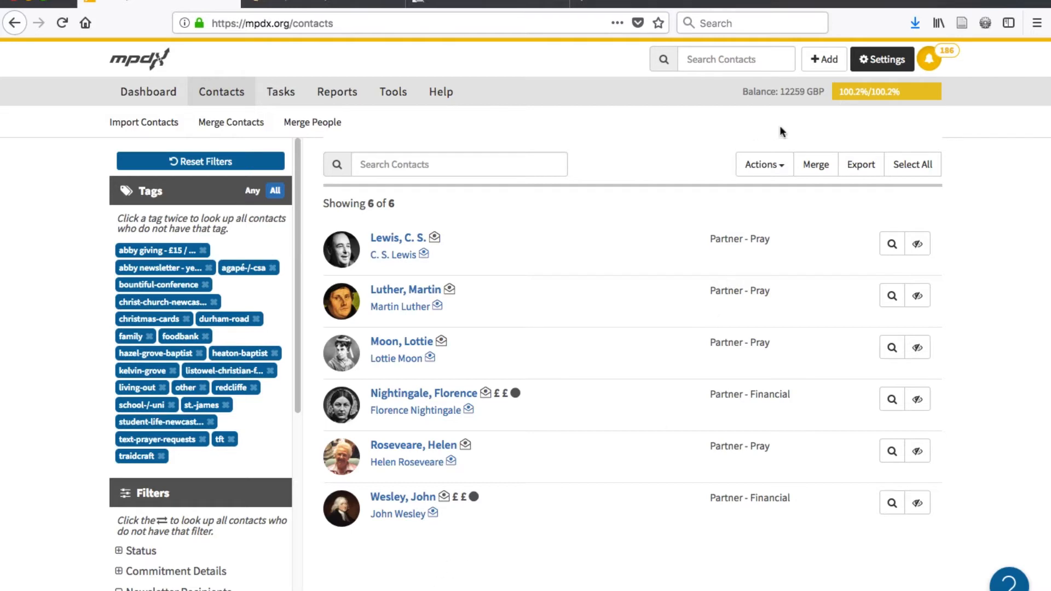
- Authorise MPDX's MailChimp service under Connect Services with the saved MailChimp login
left_click(880, 60)
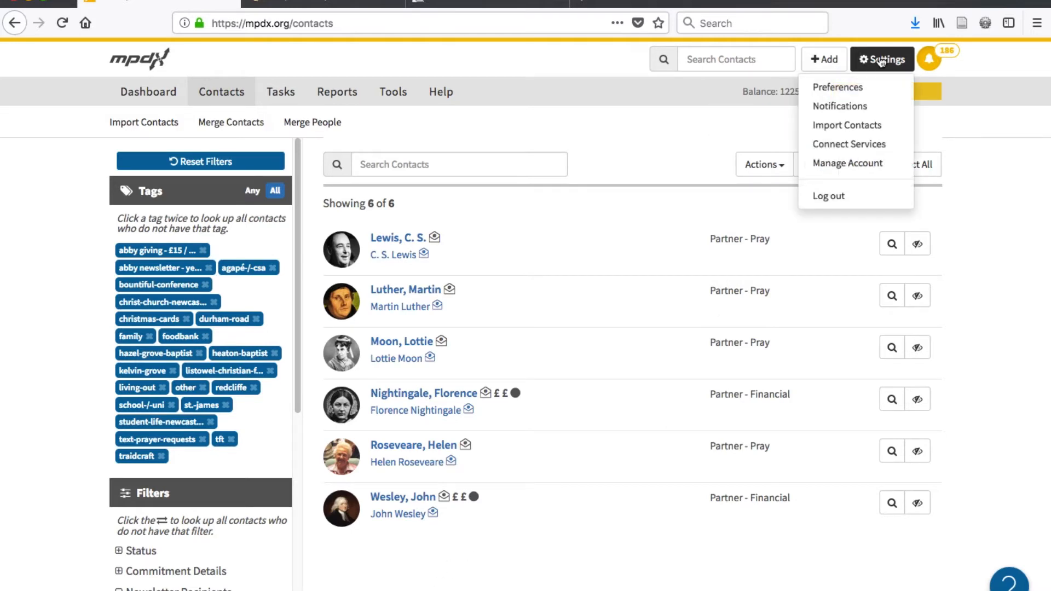
left_click(847, 144)
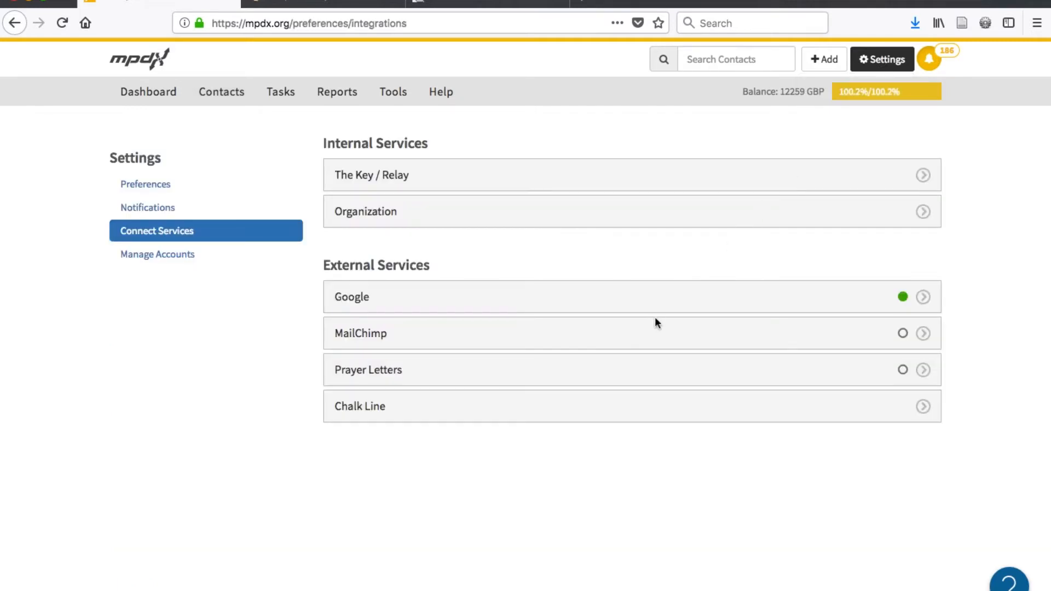
left_click(660, 332)
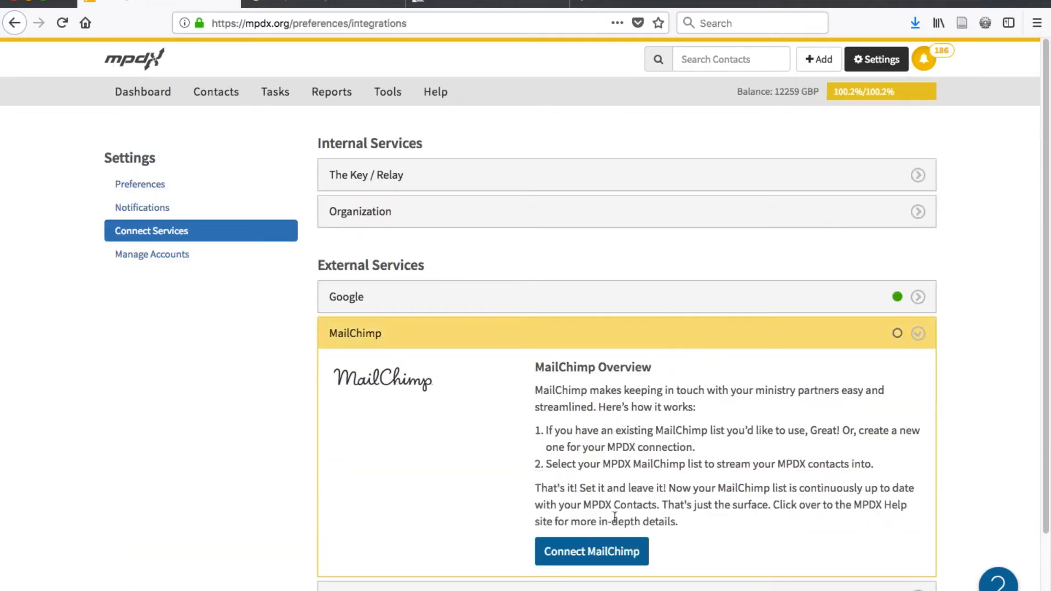
left_click(588, 562)
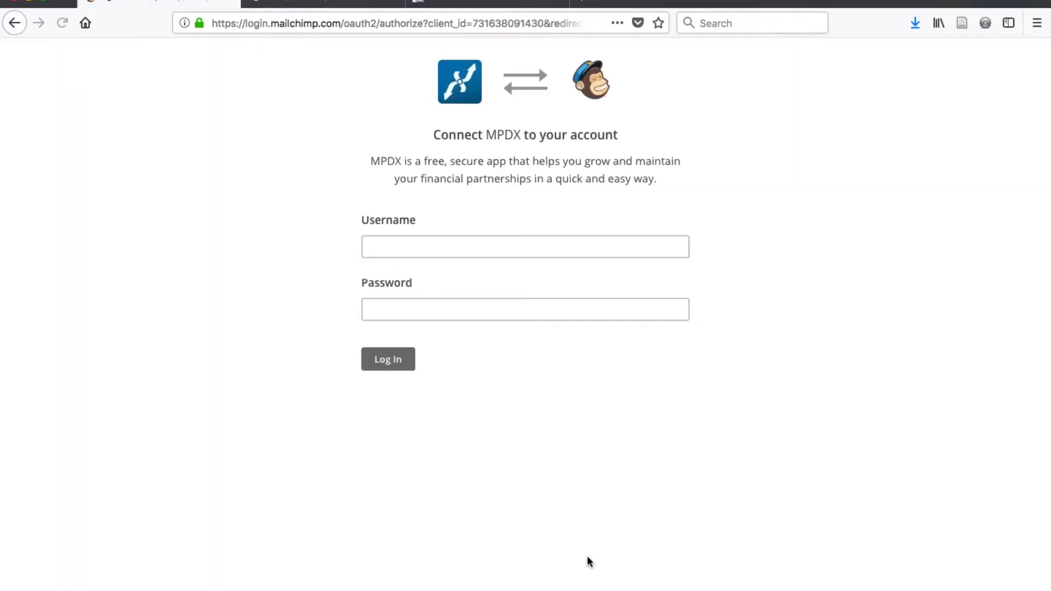
left_click(469, 253)
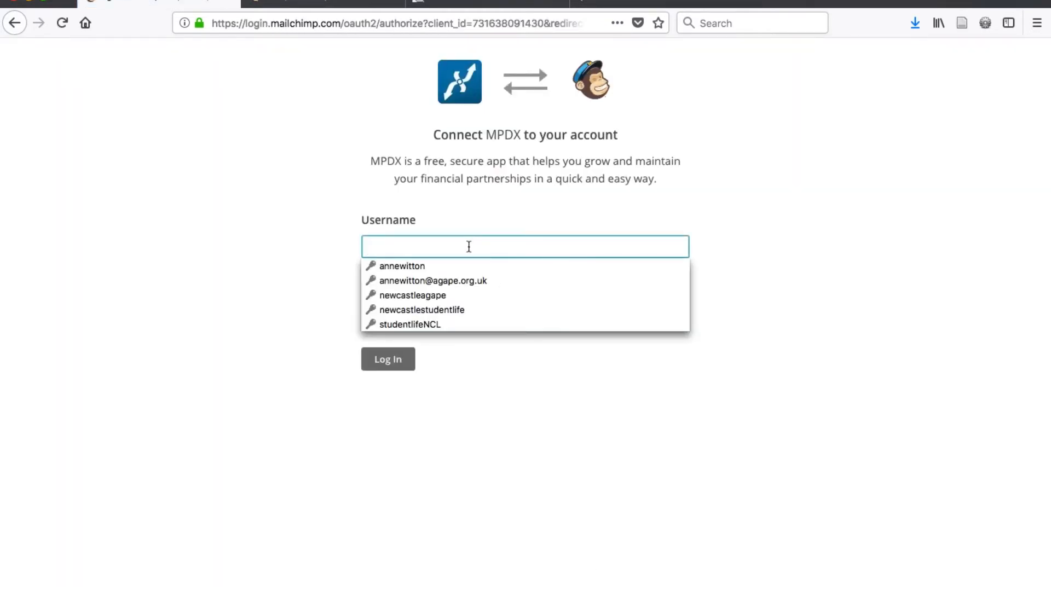
left_click(469, 295)
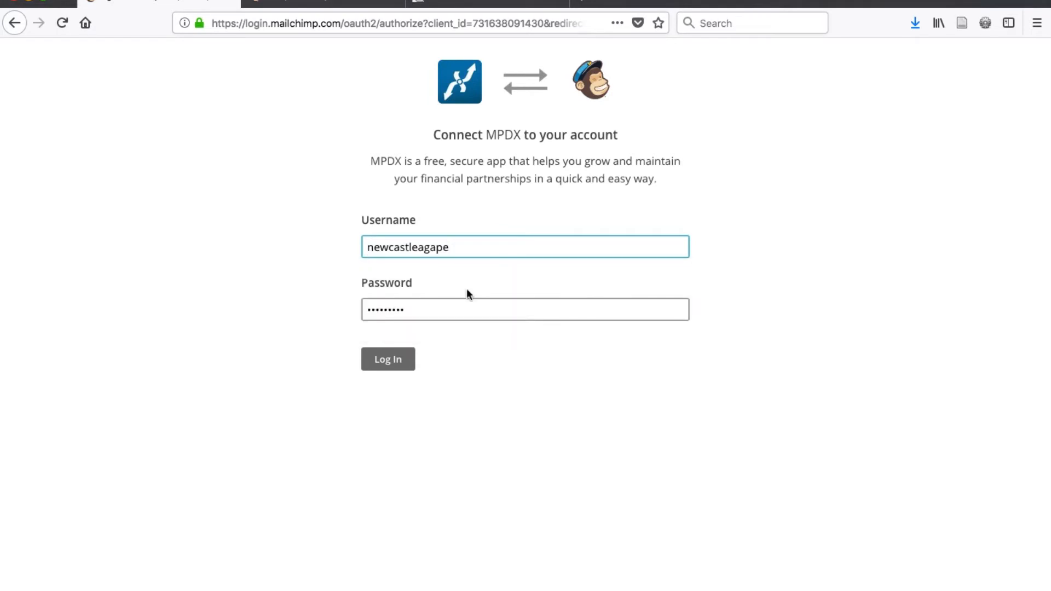
left_click(389, 360)
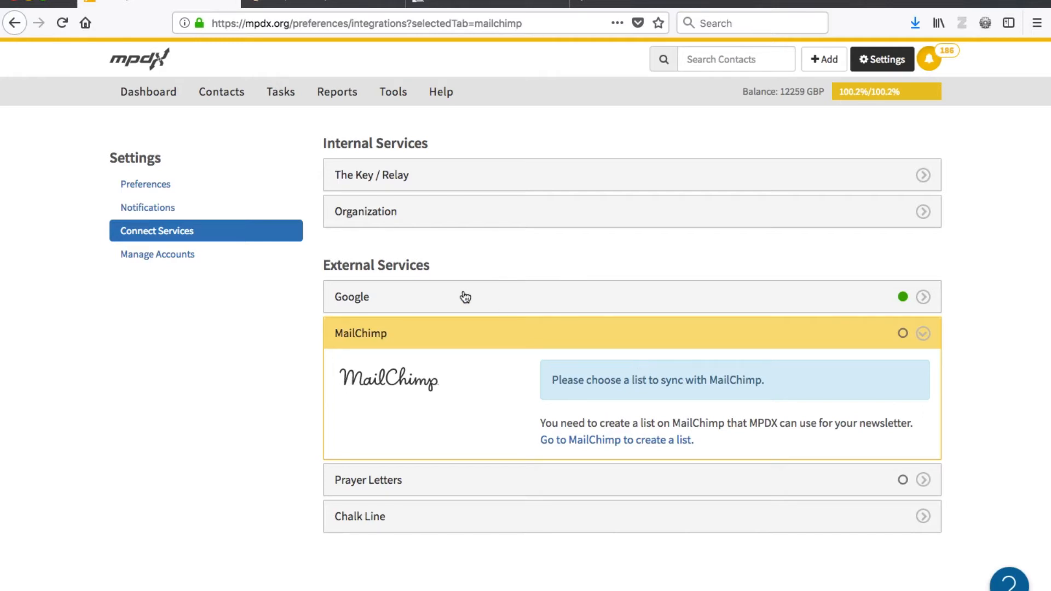
- Sync MPDX to MailChimp's 'Newsletter list' with automatic campaign logging on, and save
left_click(60, 27)
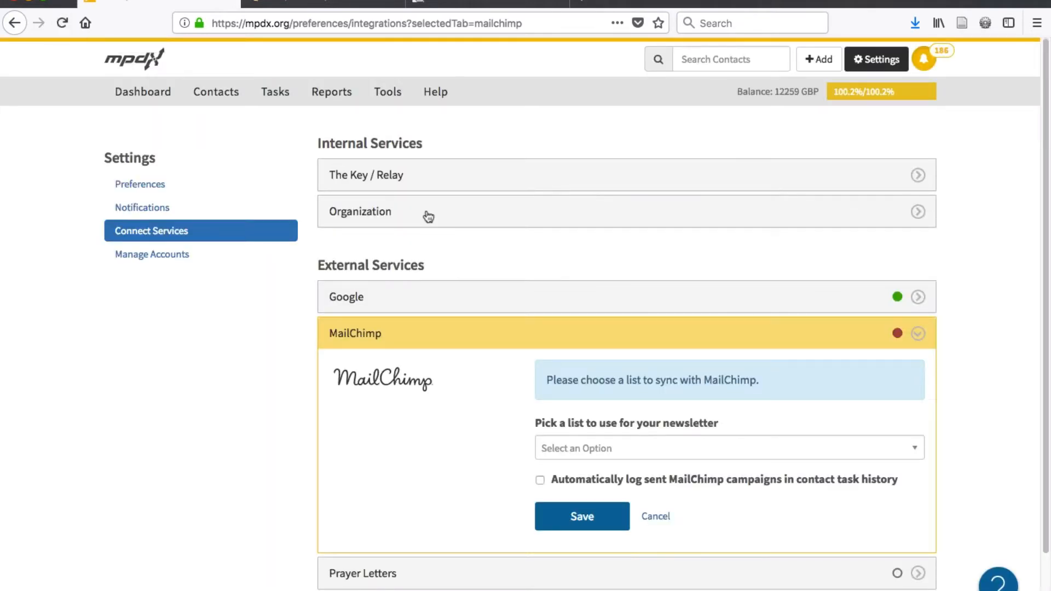
scroll(579, 272, "down", 1)
left_click(914, 430)
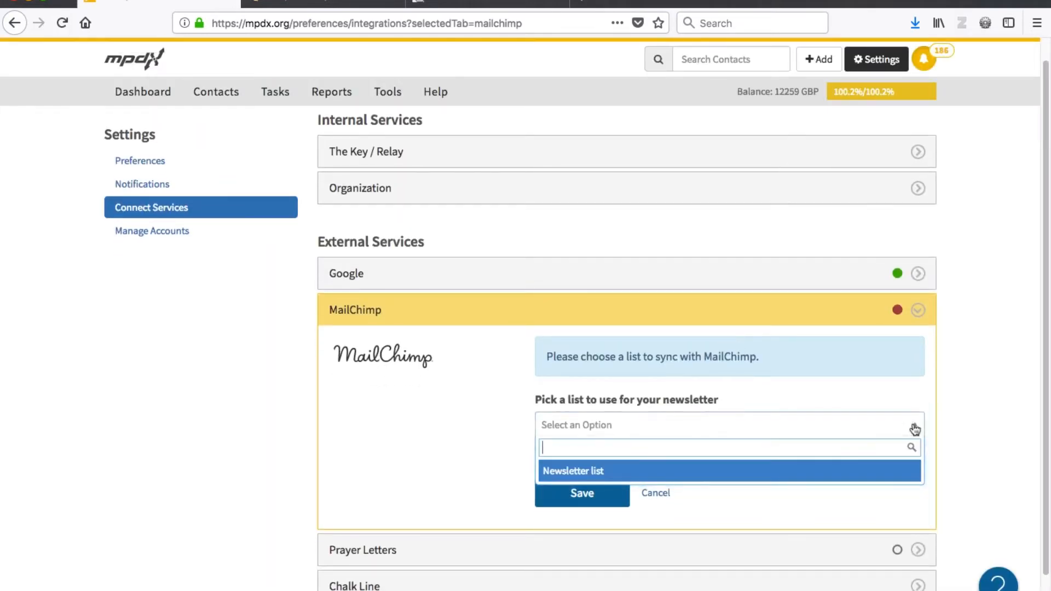
left_click(595, 472)
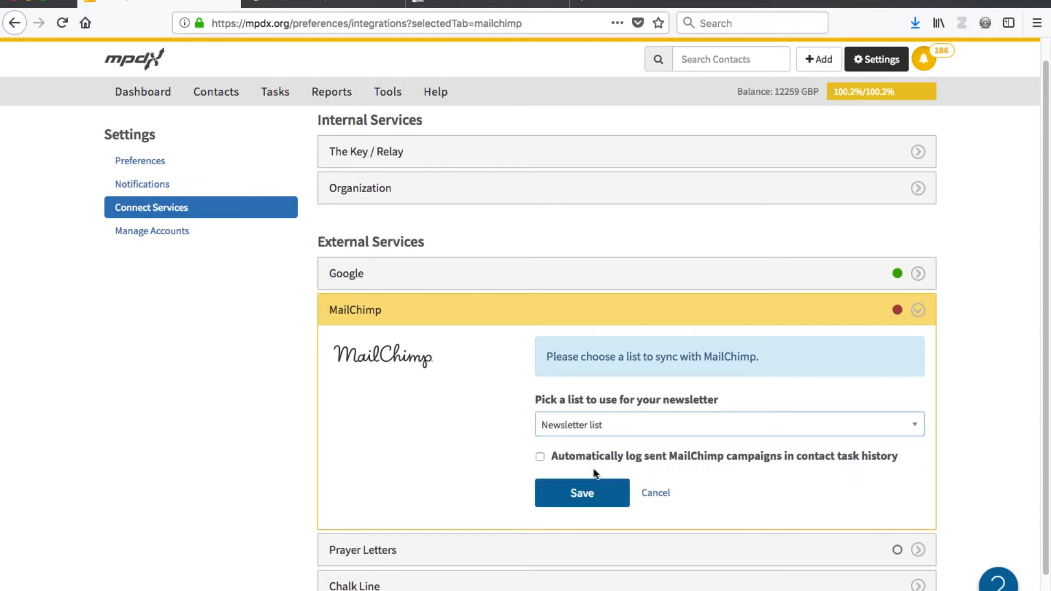
left_click(540, 459)
left_click(575, 494)
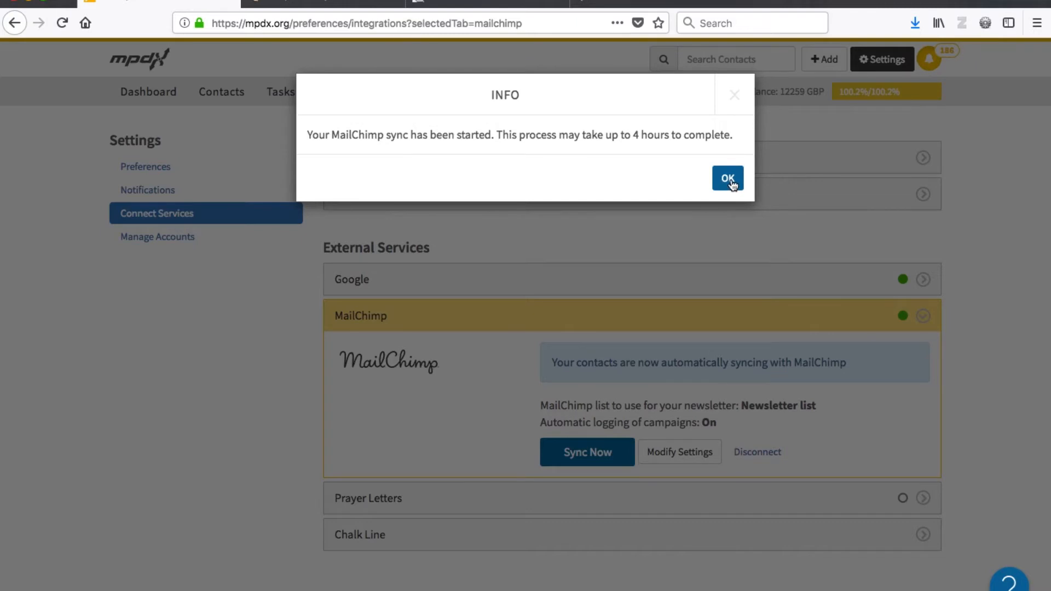
left_click(729, 179)
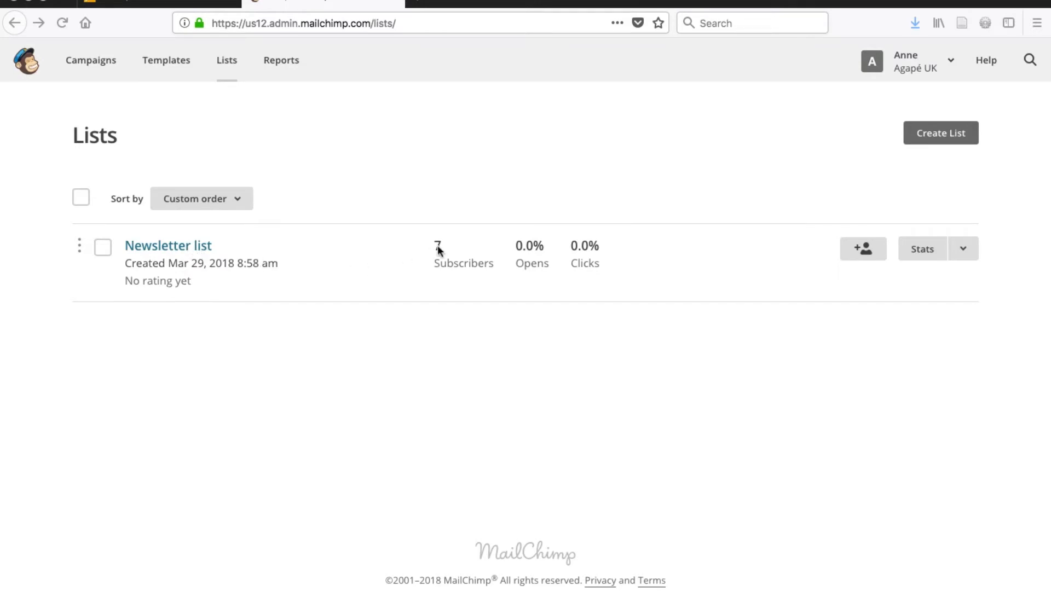
- View the Newsletter list members in MailChimp to confirm the synced MPDX contacts
left_click(173, 247)
left_click(173, 250)
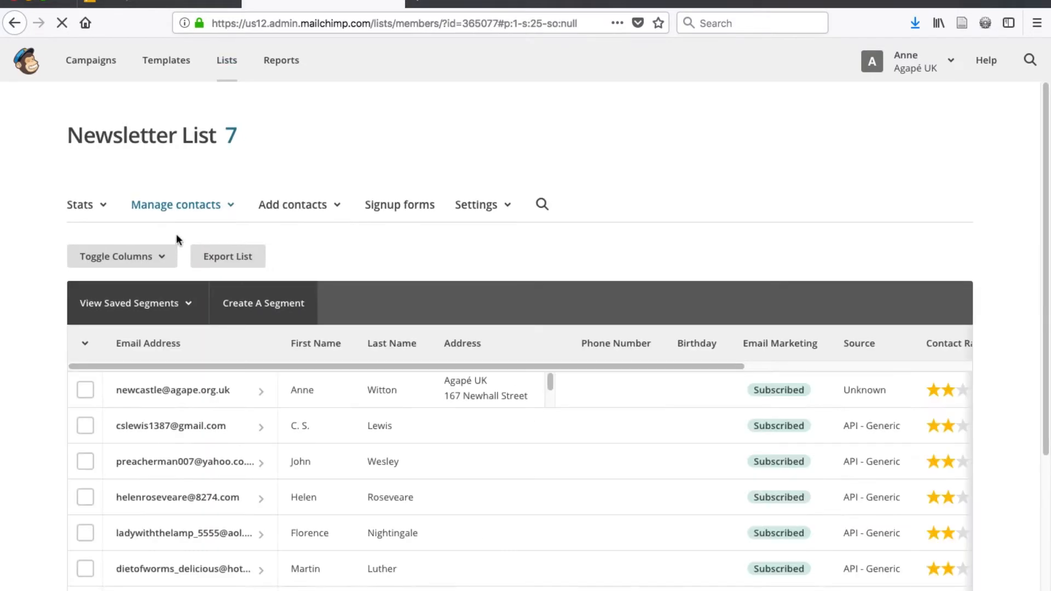
scroll(209, 194, "down", 3)
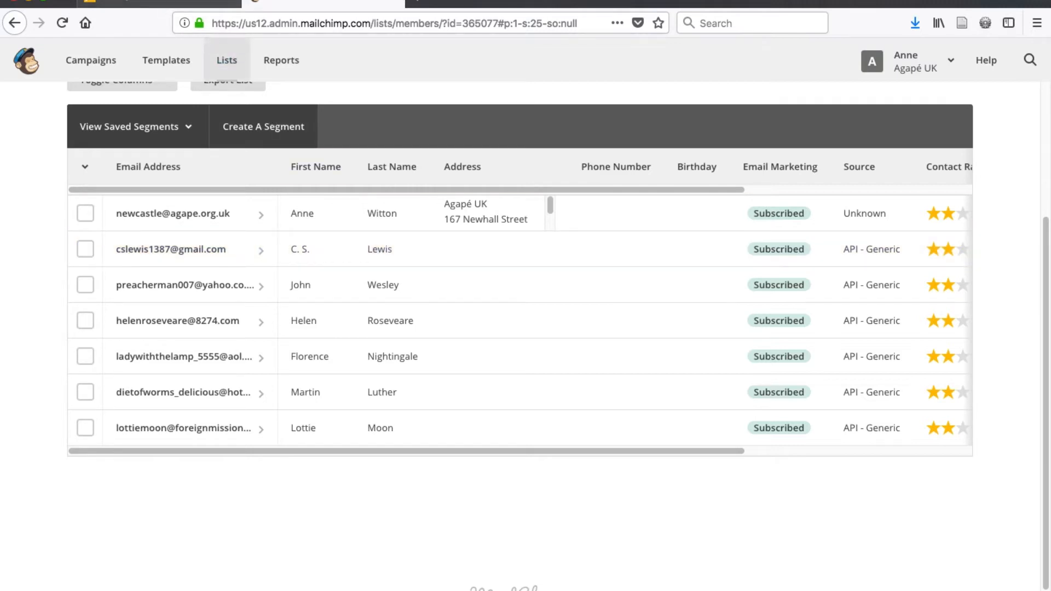
- Add a new MPDX contact, entering the person's full name
left_click(132, 1)
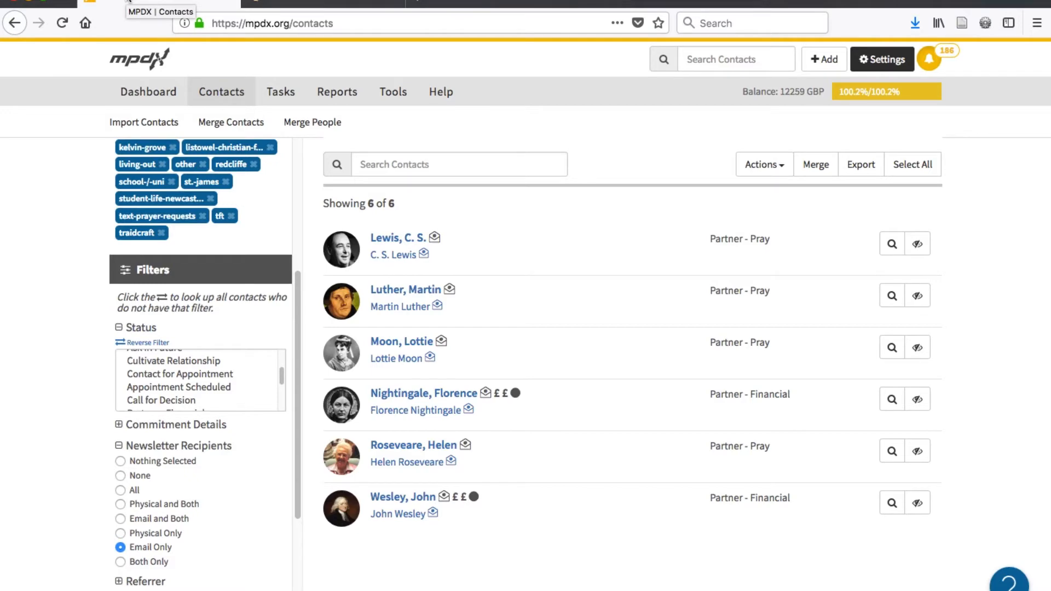
left_click(823, 61)
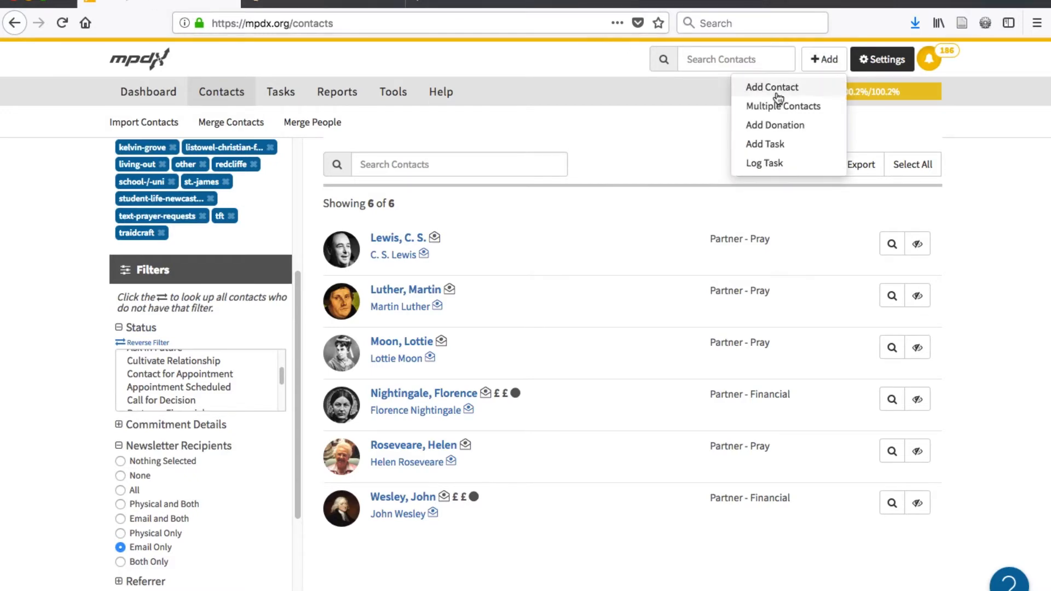
left_click(772, 89)
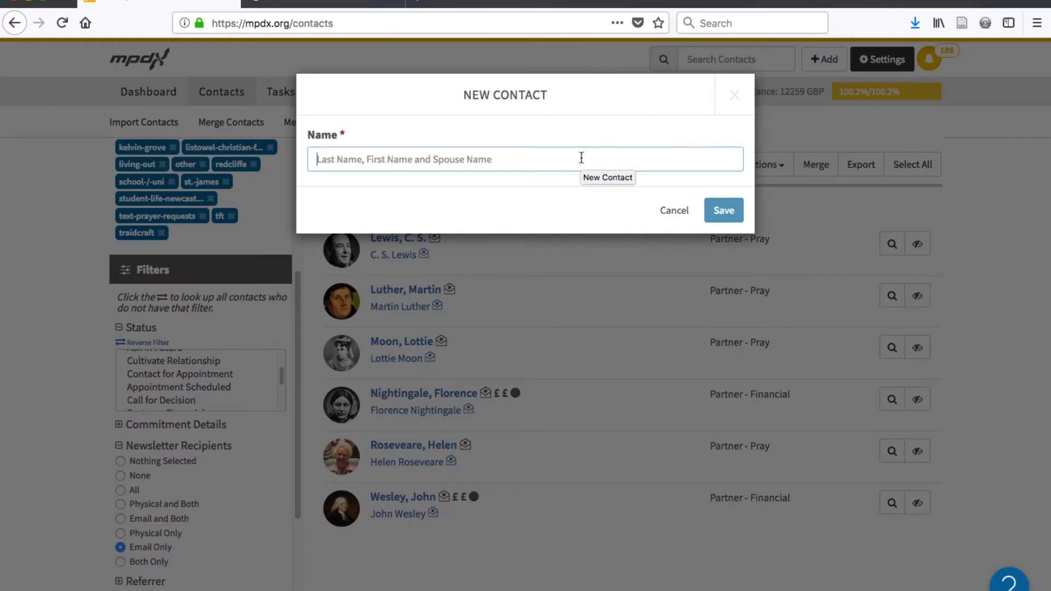
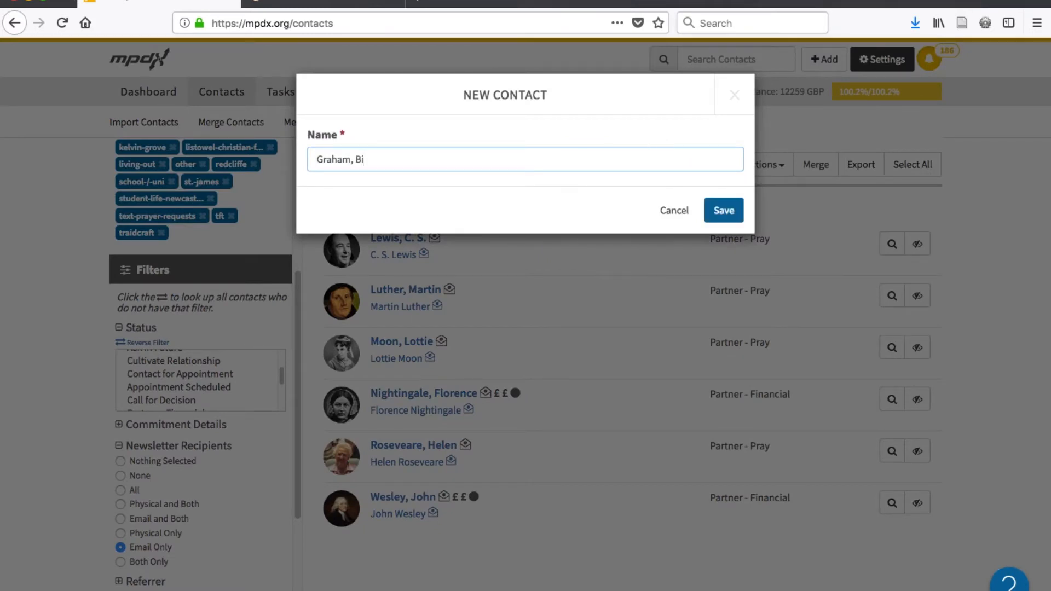
left_click(731, 213)
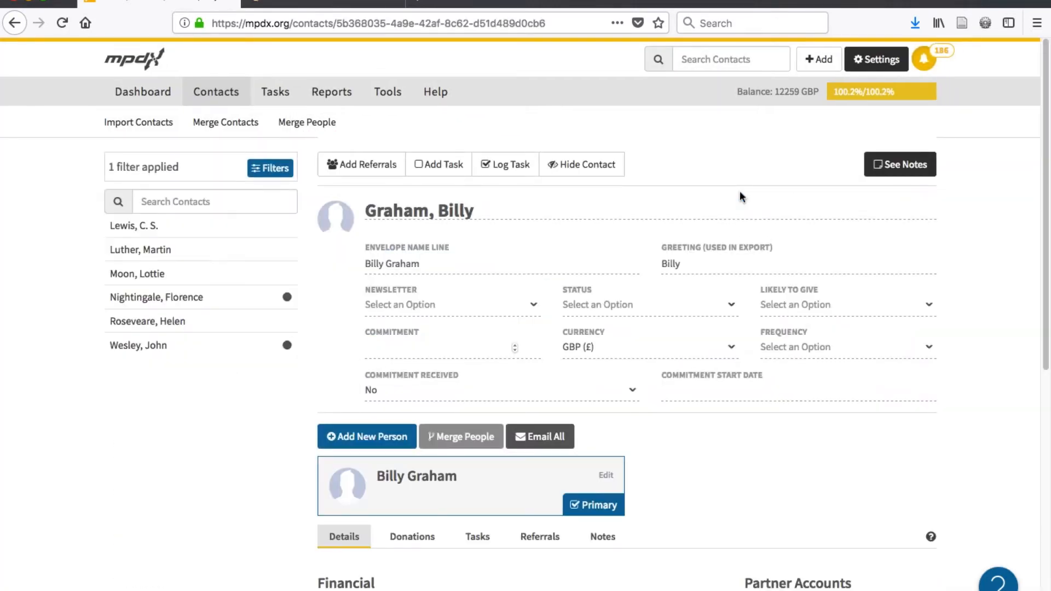
- Set the new contact's newsletter preference to Email
scroll(724, 166, "down", 1)
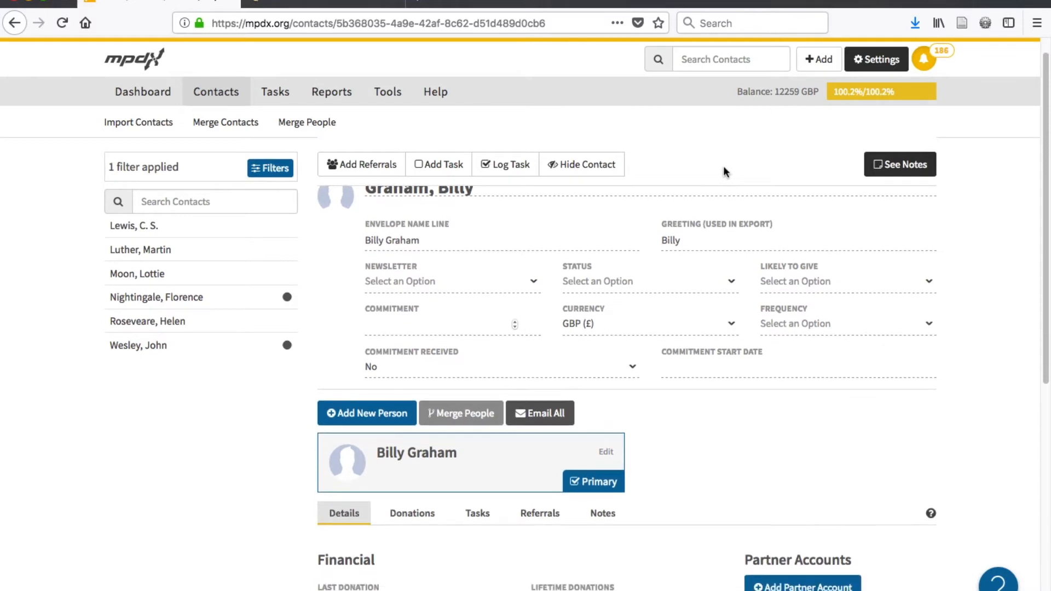
left_click(534, 283)
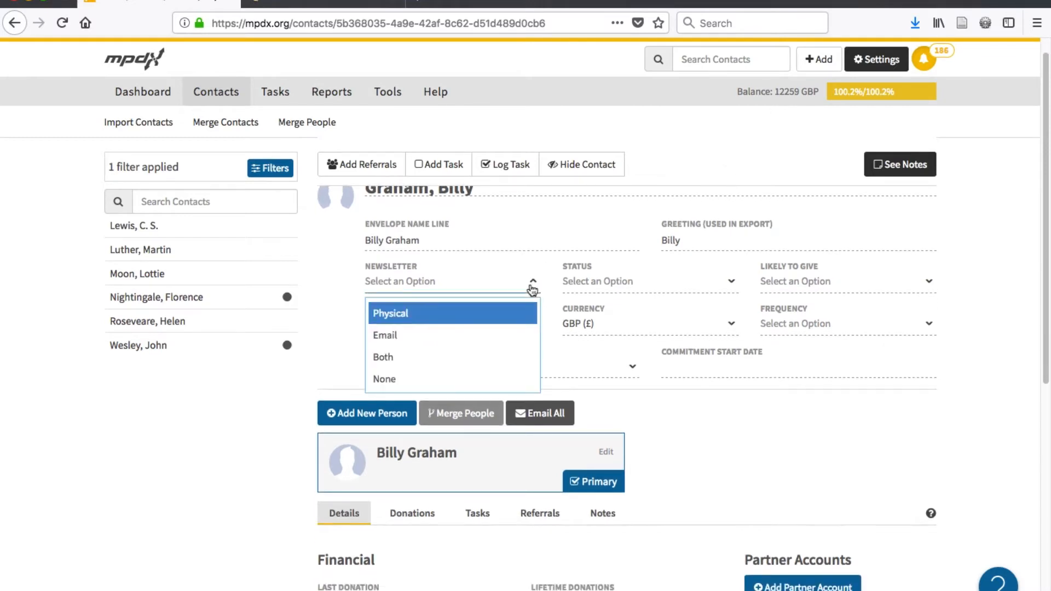
left_click(476, 334)
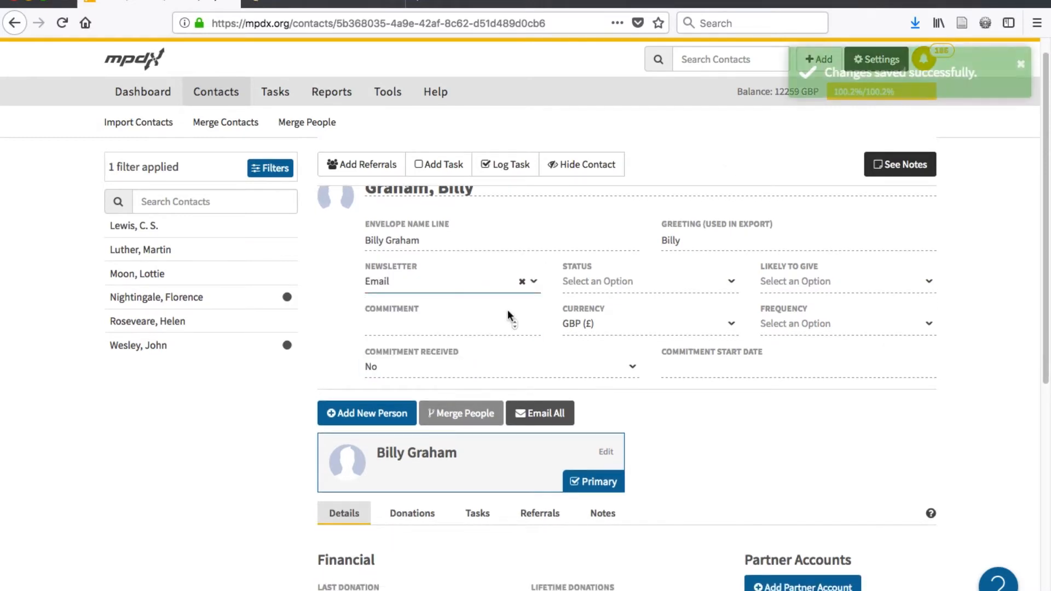
- Add the contact's e-mail address to their person record and save it
scroll(507, 309, "down", 3)
left_click(606, 383)
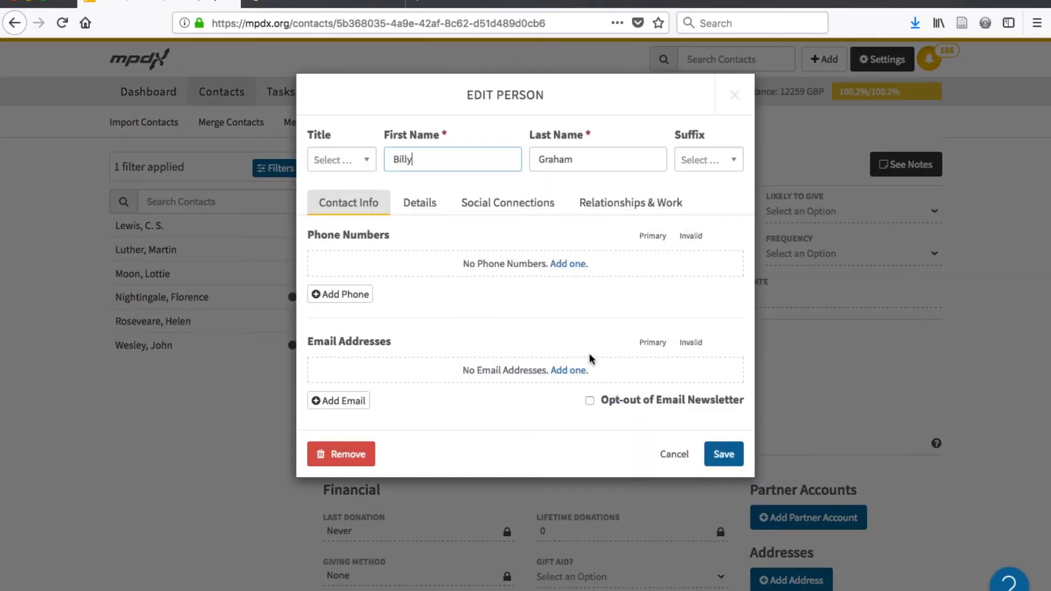
left_click(570, 370)
left_click(438, 367)
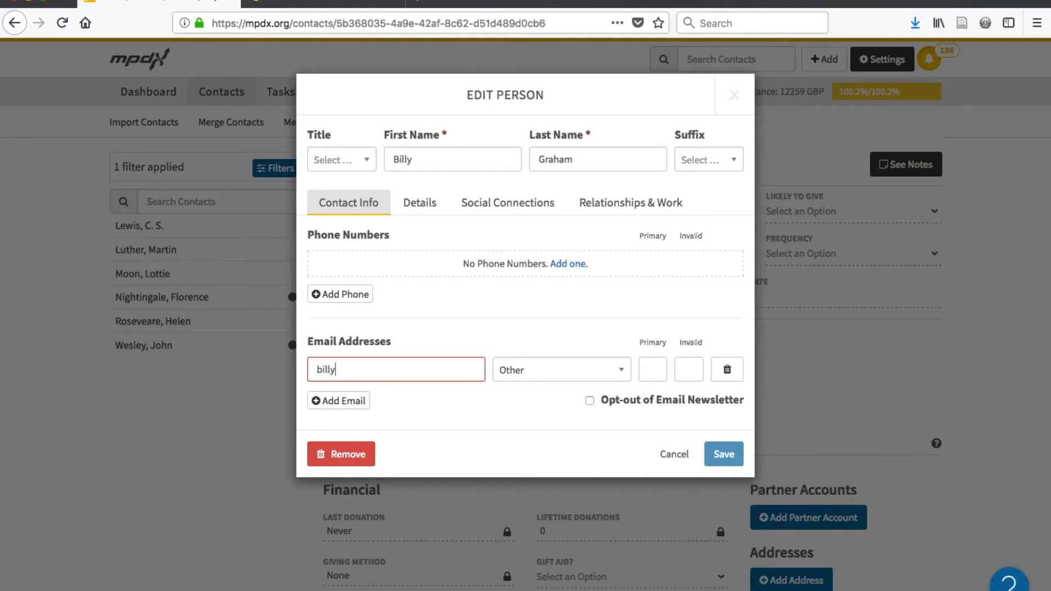
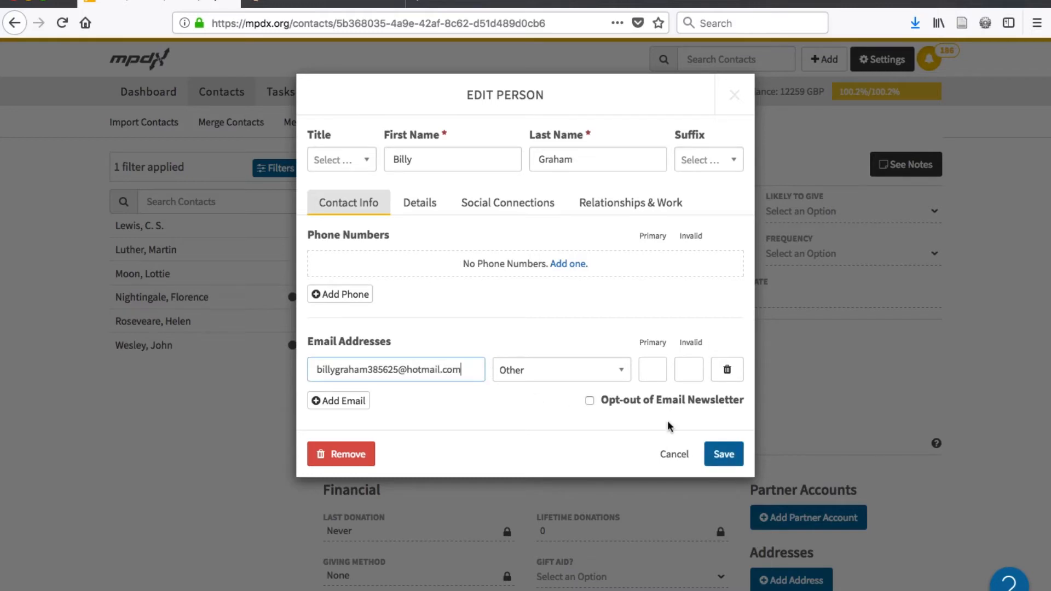
left_click(711, 455)
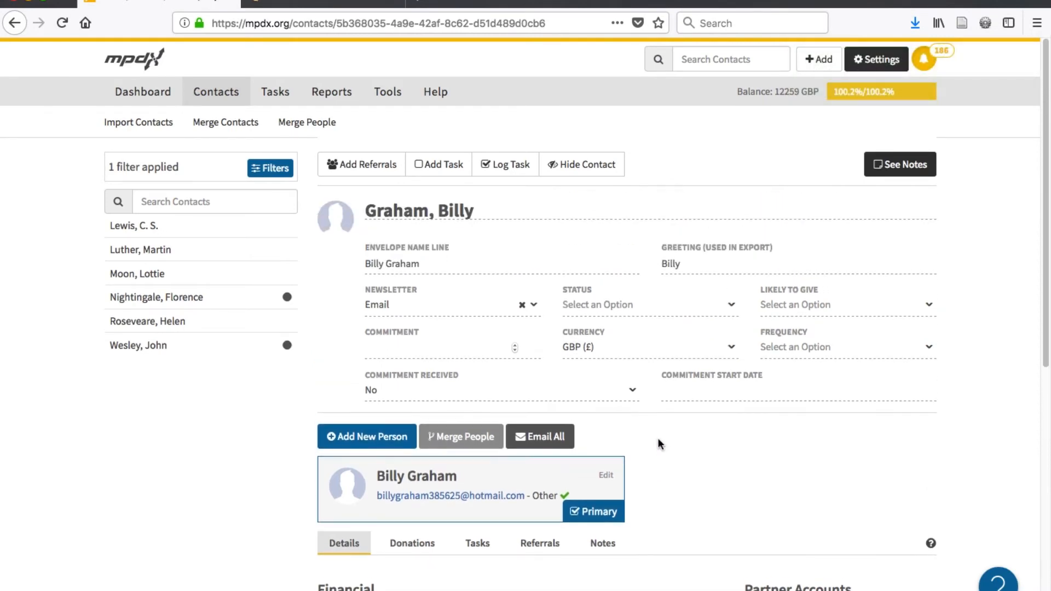
- Run Sync Now on the MailChimp service in MPDX's Connect Services
left_click(211, 93)
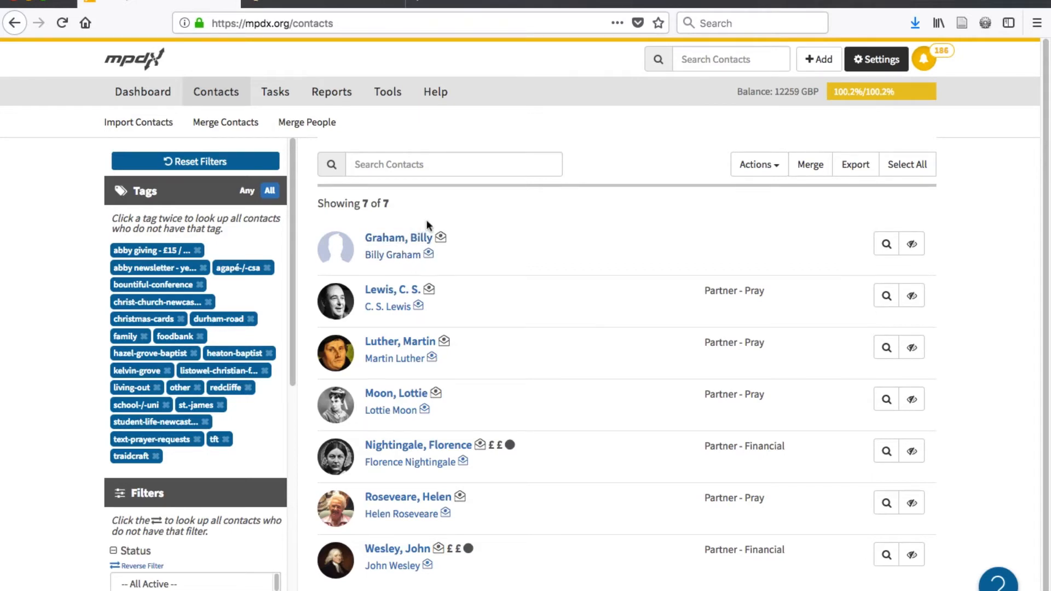
left_click(876, 58)
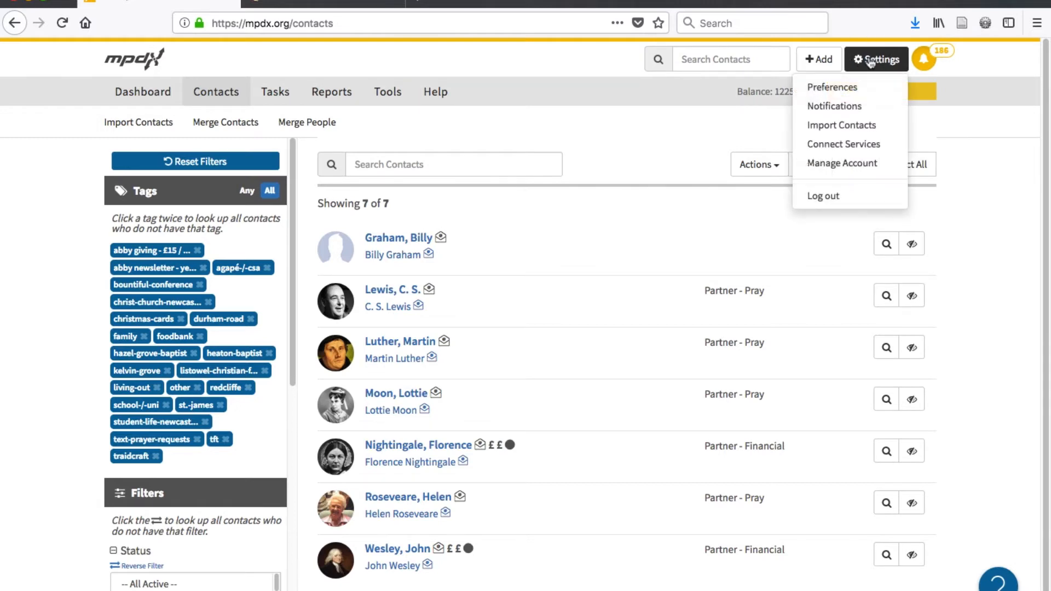
left_click(842, 144)
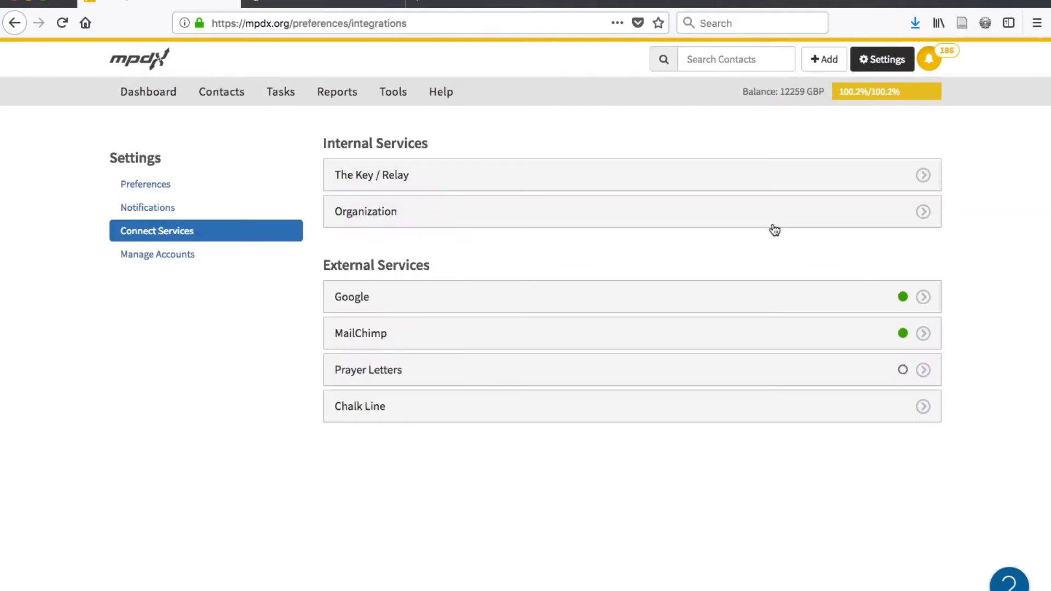
left_click(565, 344)
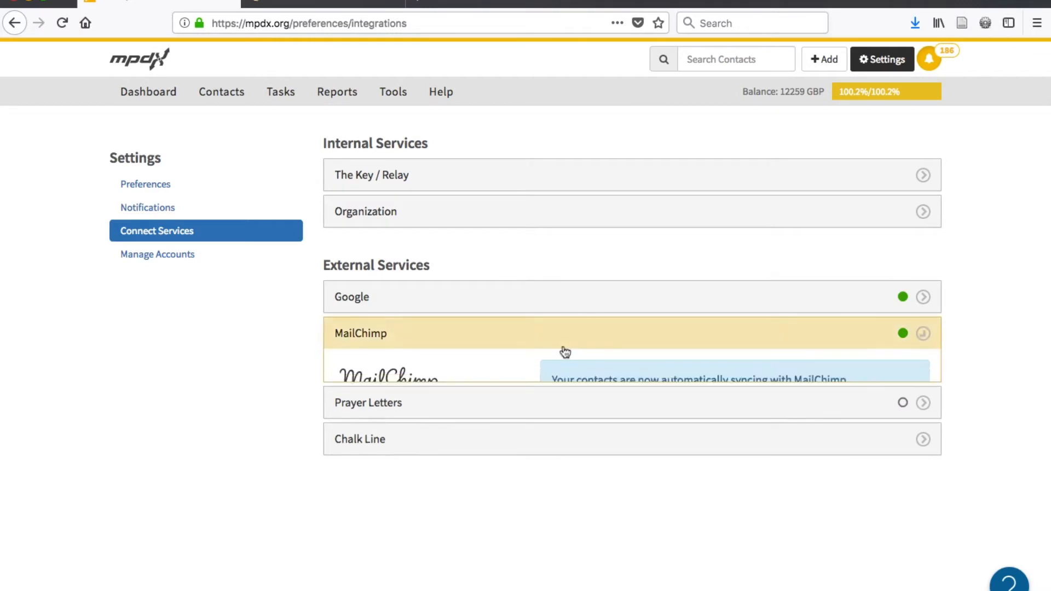
left_click(572, 469)
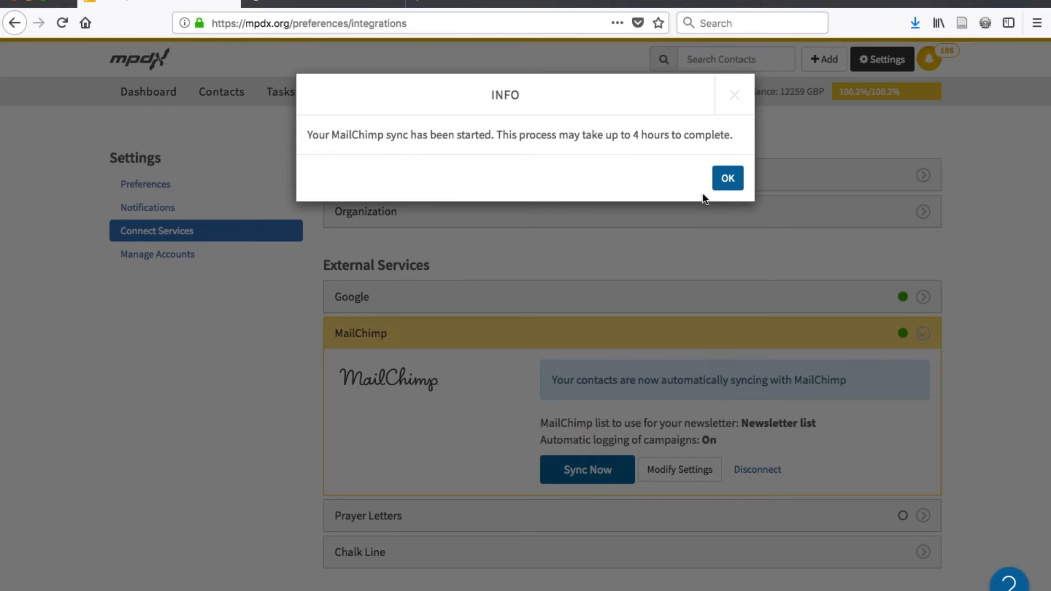
left_click(727, 178)
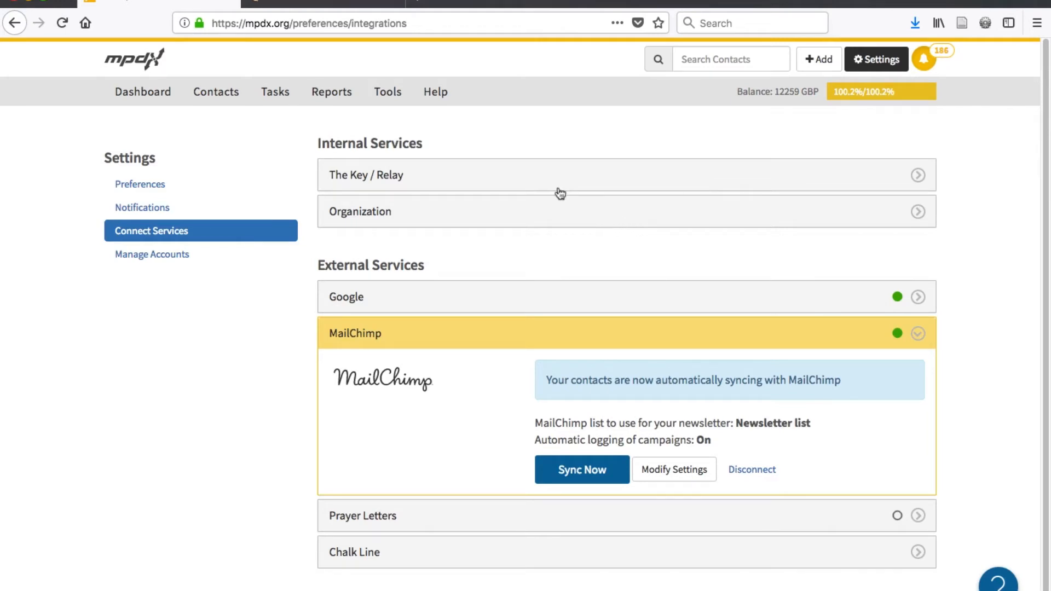
left_click(284, 4)
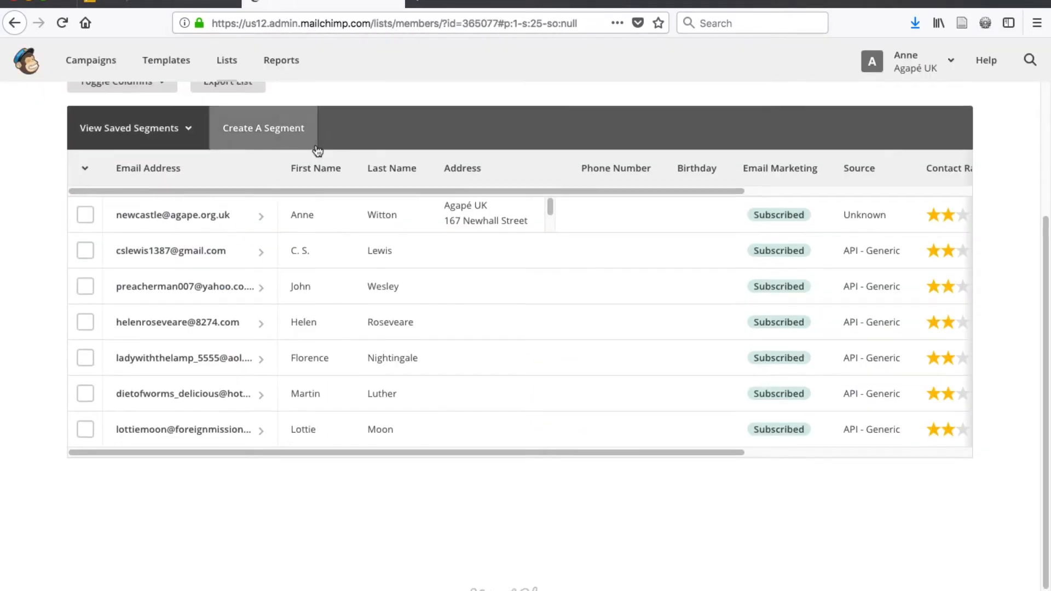
- Confirm MailChimp's Newsletter list now has 8 subscribers, then go to Campaigns
scroll(273, 115, "up", 3)
left_click(228, 62)
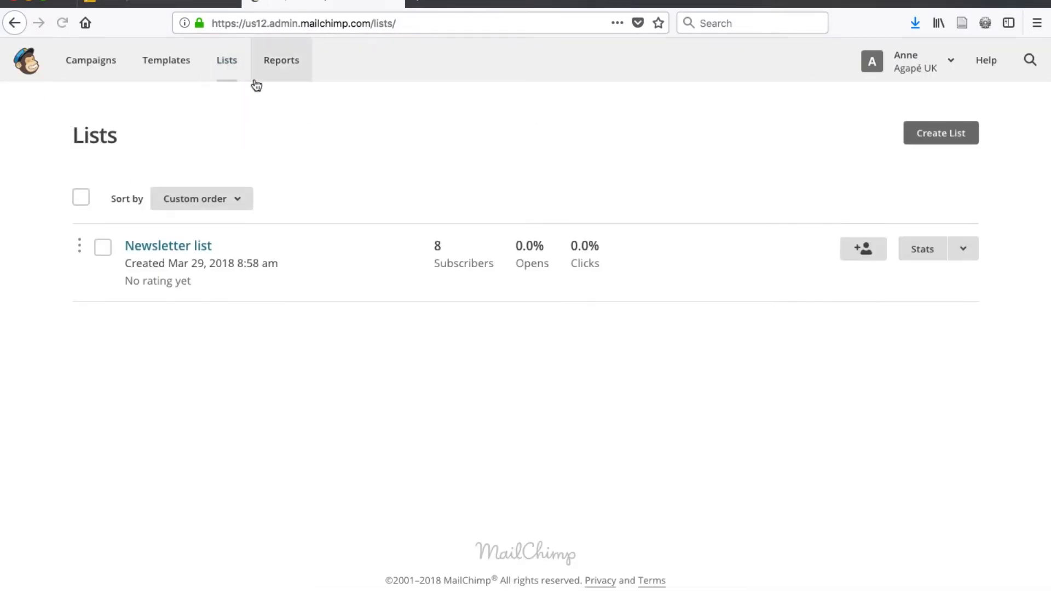
left_click(172, 247)
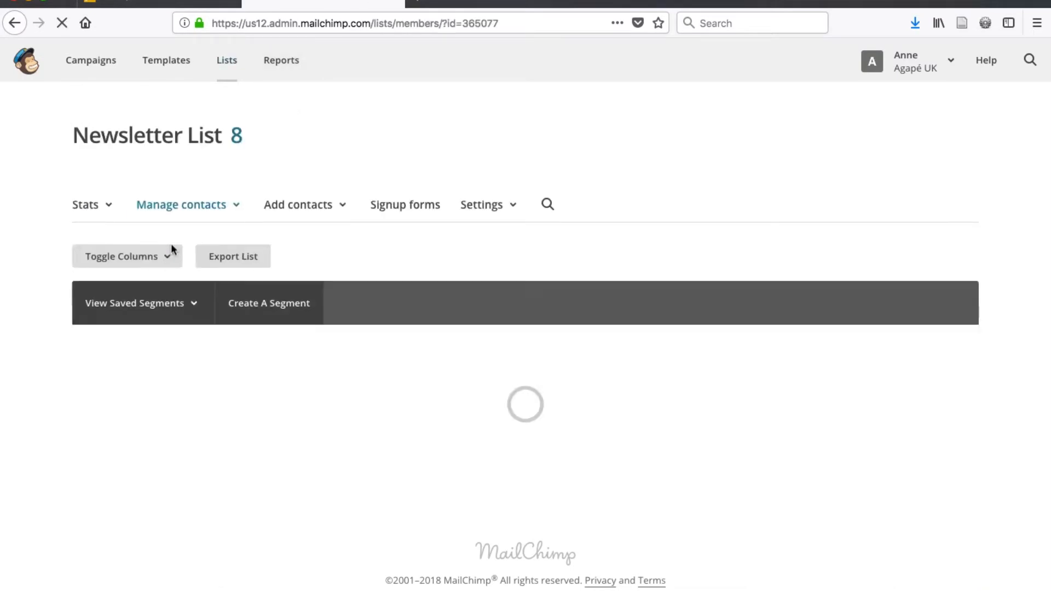
scroll(212, 204, "down", 1)
scroll(212, 203, "down", 6)
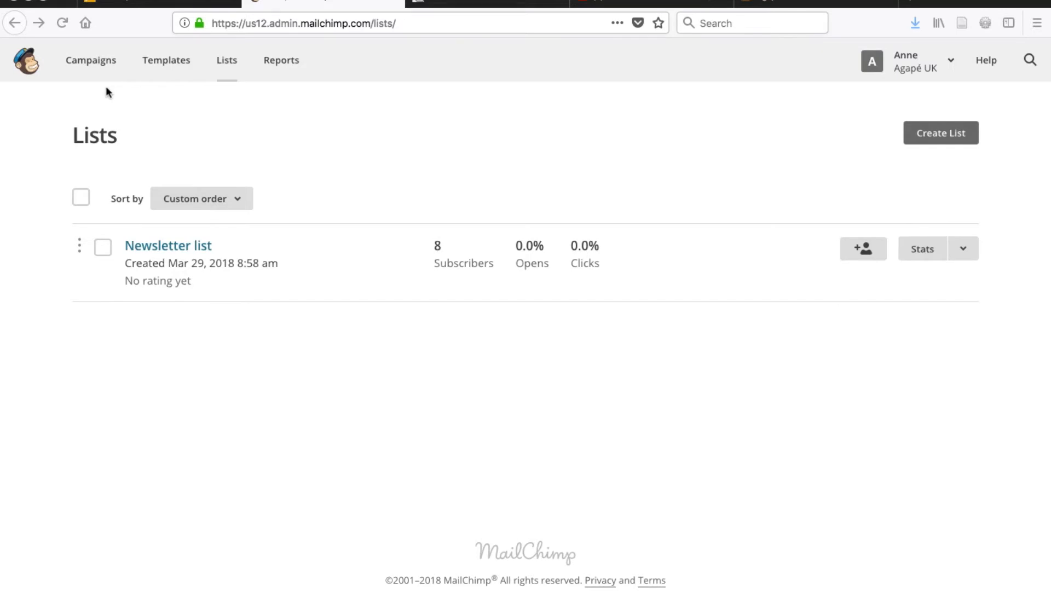
left_click(93, 67)
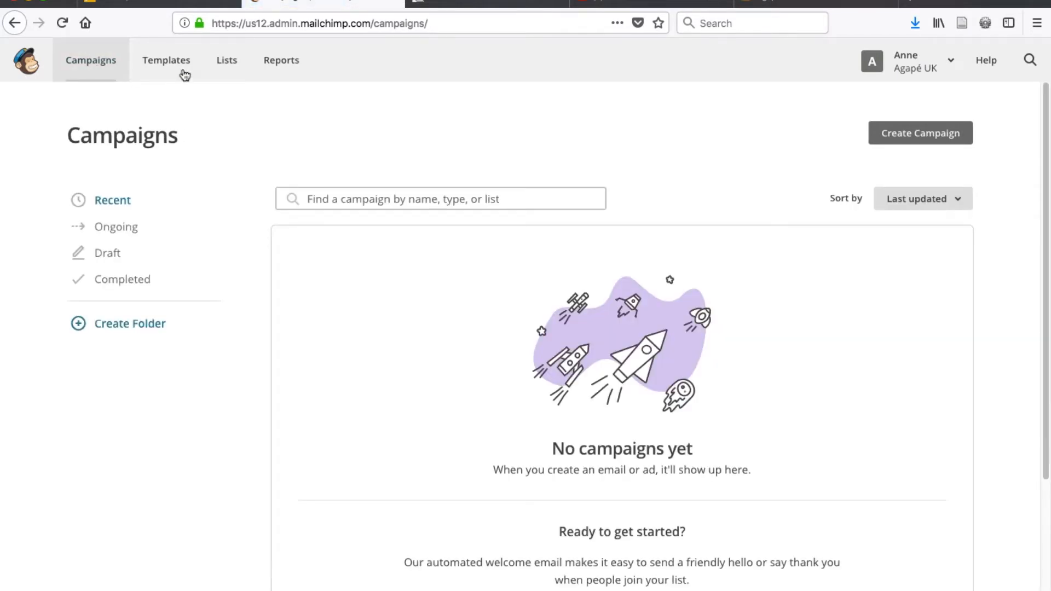
- Create an email campaign called 'Agapé newsletter number 1'
left_click(903, 136)
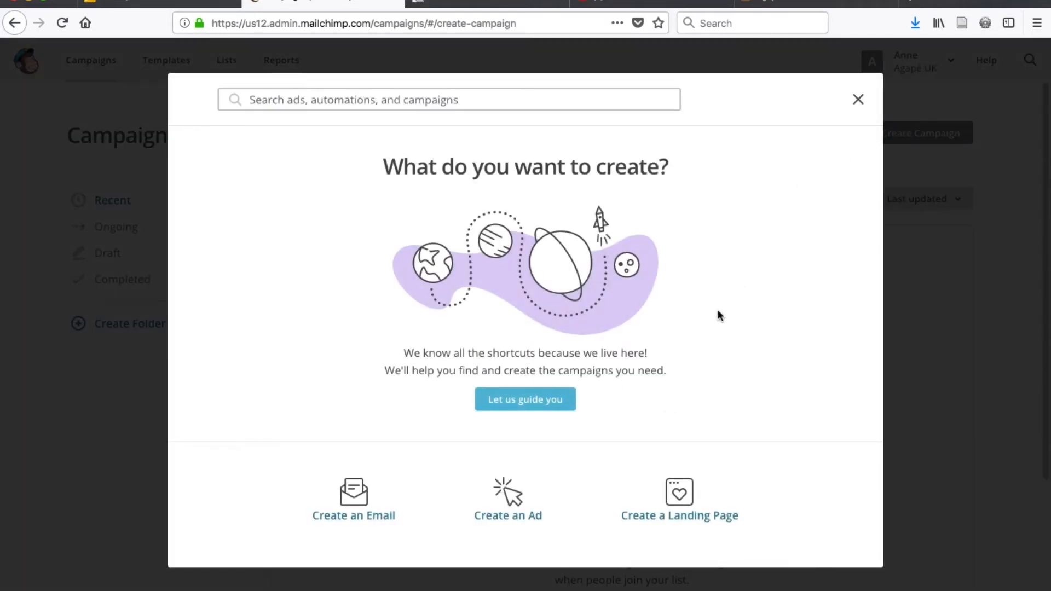
left_click(355, 498)
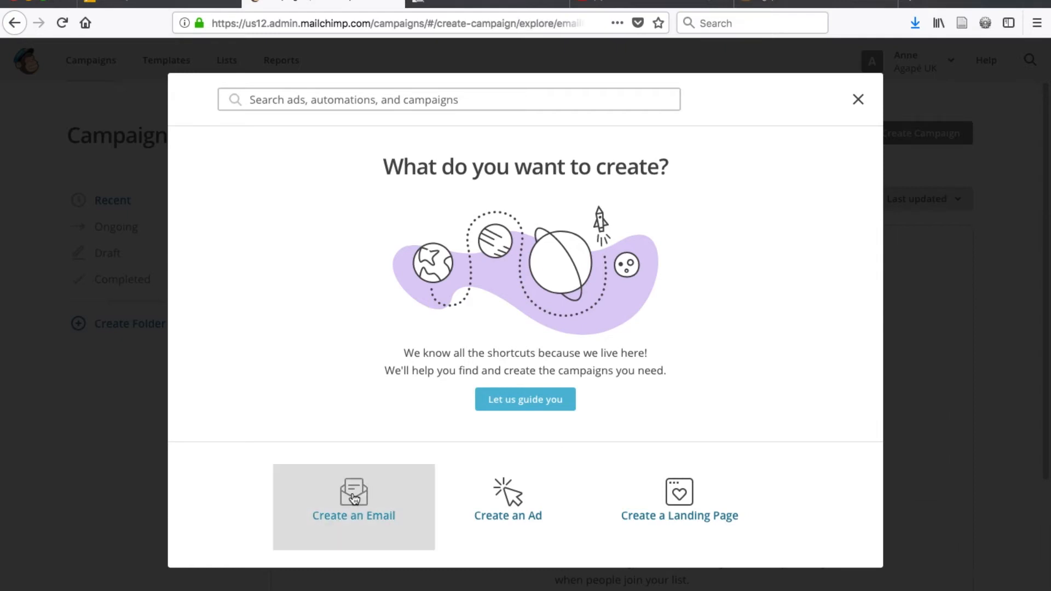
left_click(385, 359)
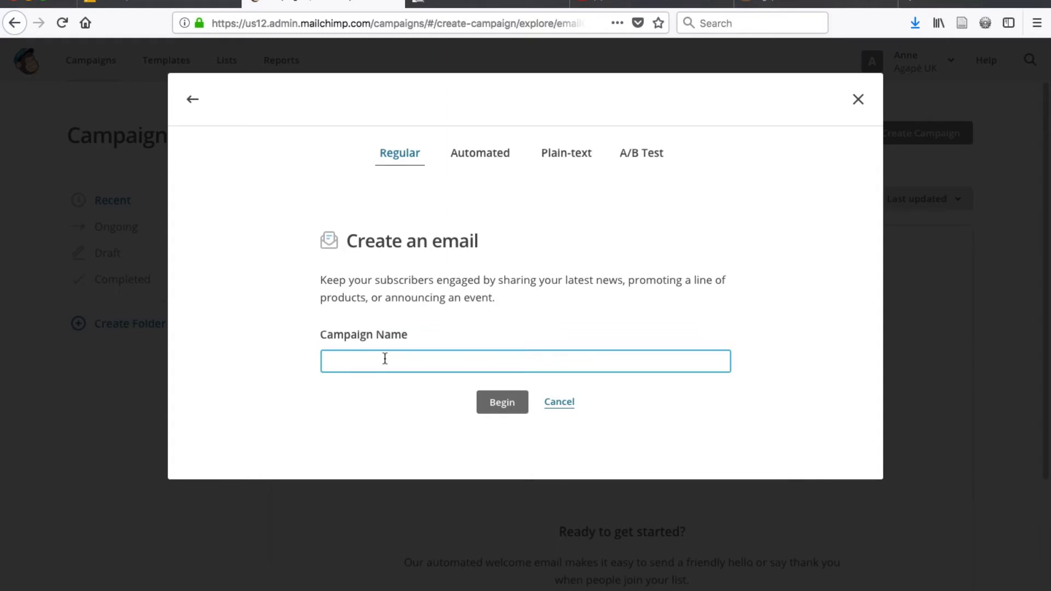
type("Agapé newsletter number 1")
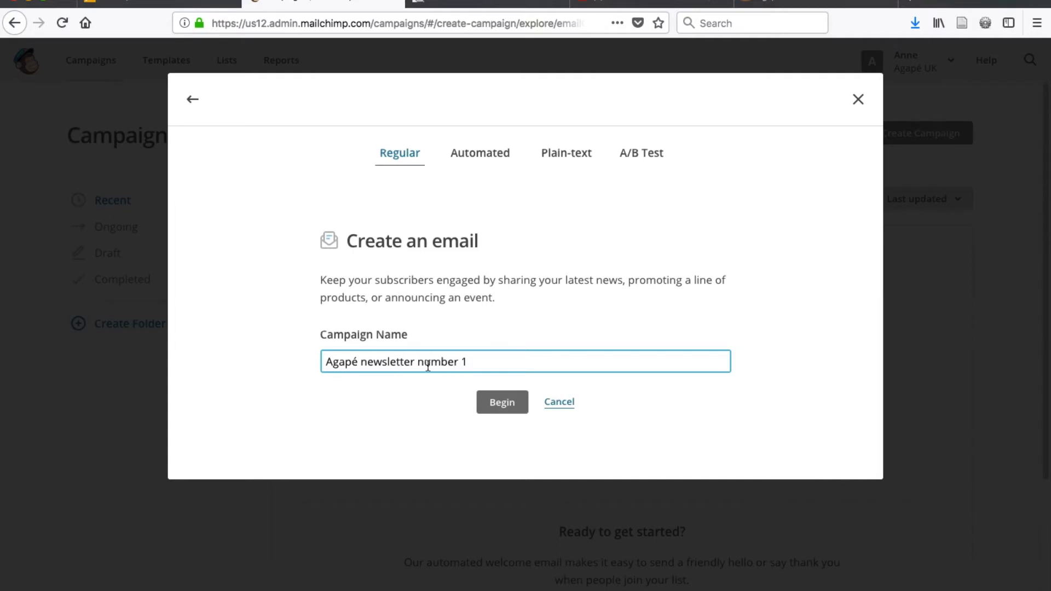
left_click(510, 400)
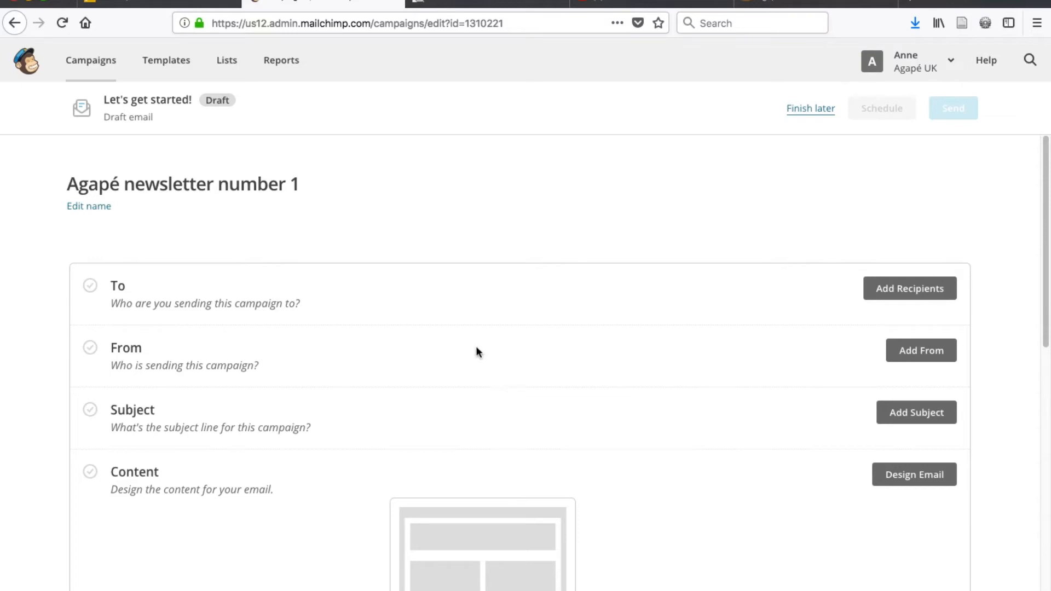
- Send the campaign to Newsletter list and save the default sender name and e-mail
left_click(909, 292)
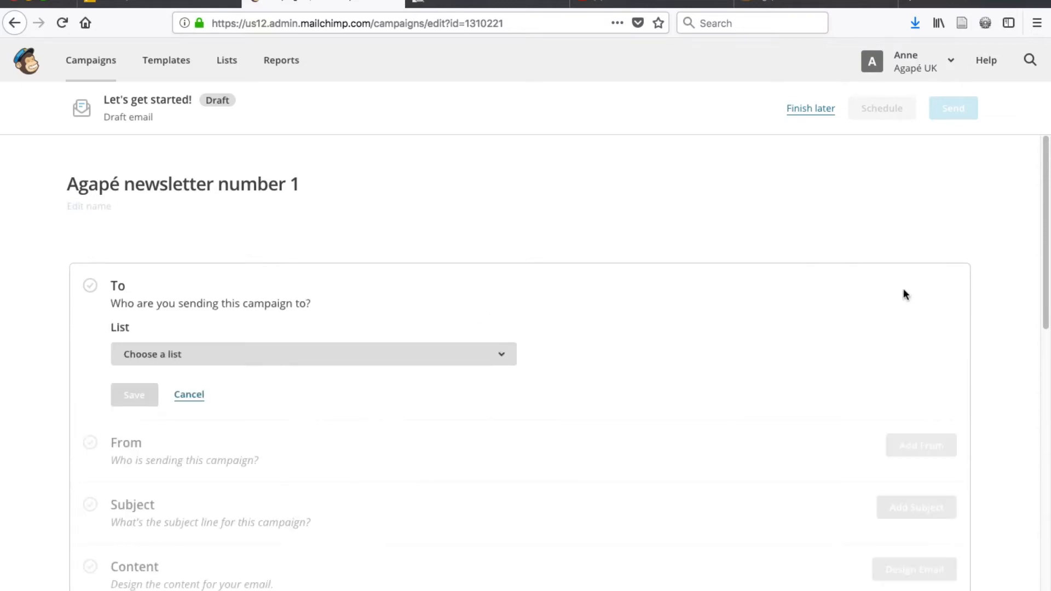
scroll(878, 291, "down", 1)
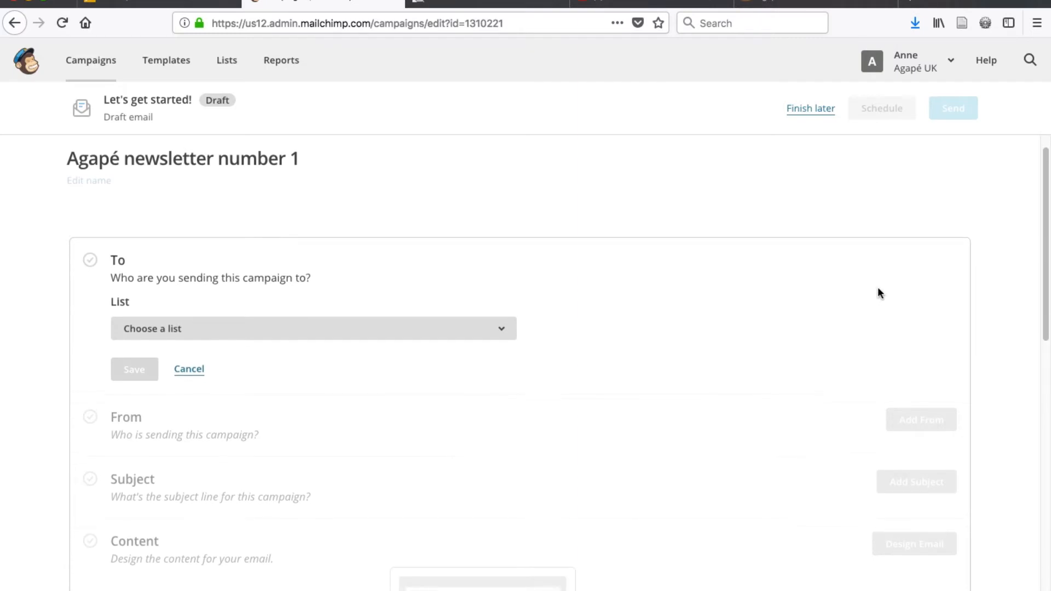
left_click(502, 327)
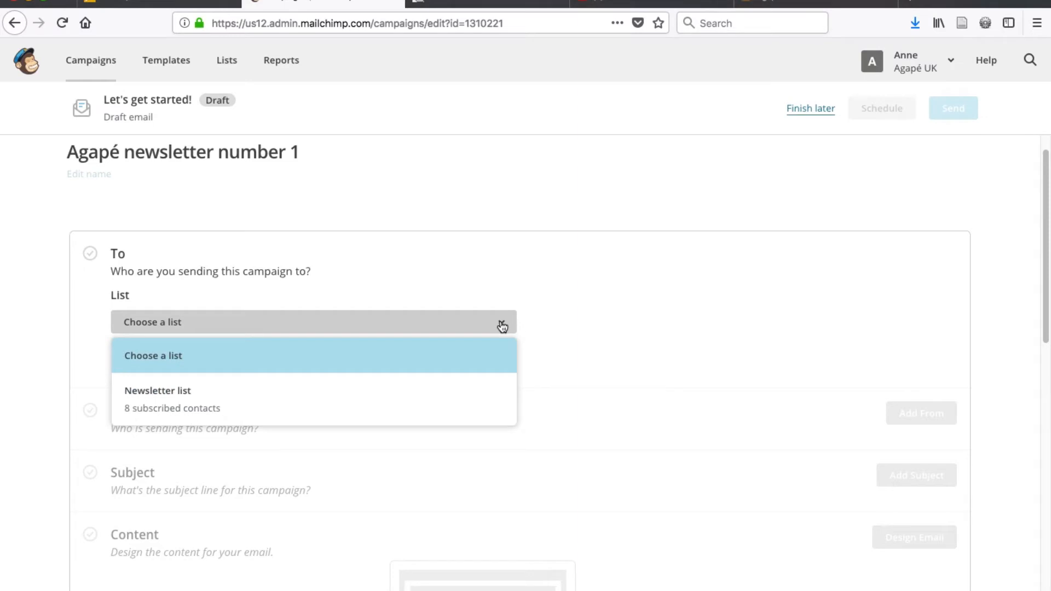
left_click(309, 414)
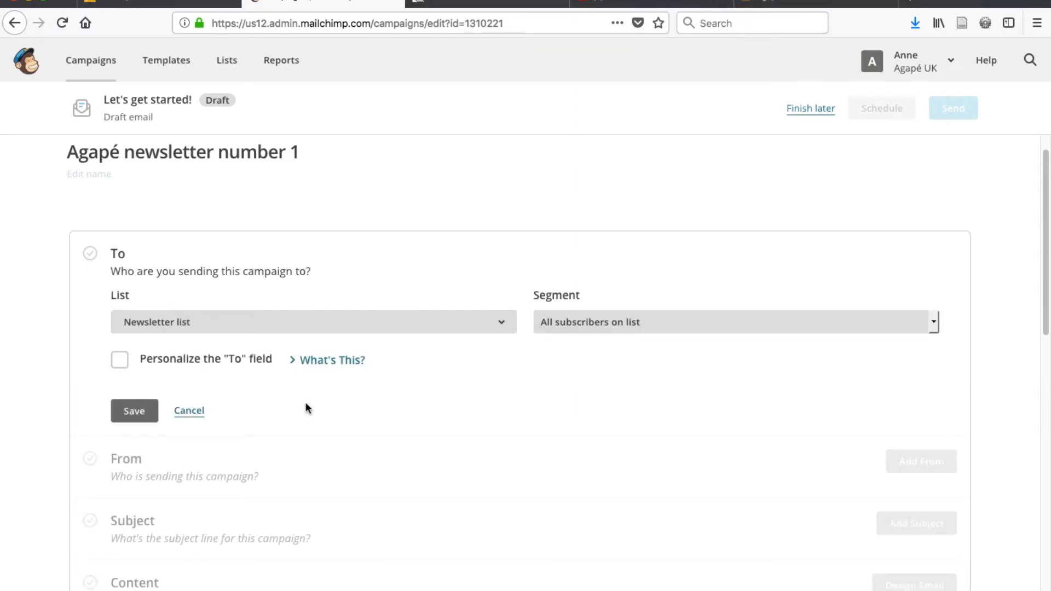
left_click(127, 412)
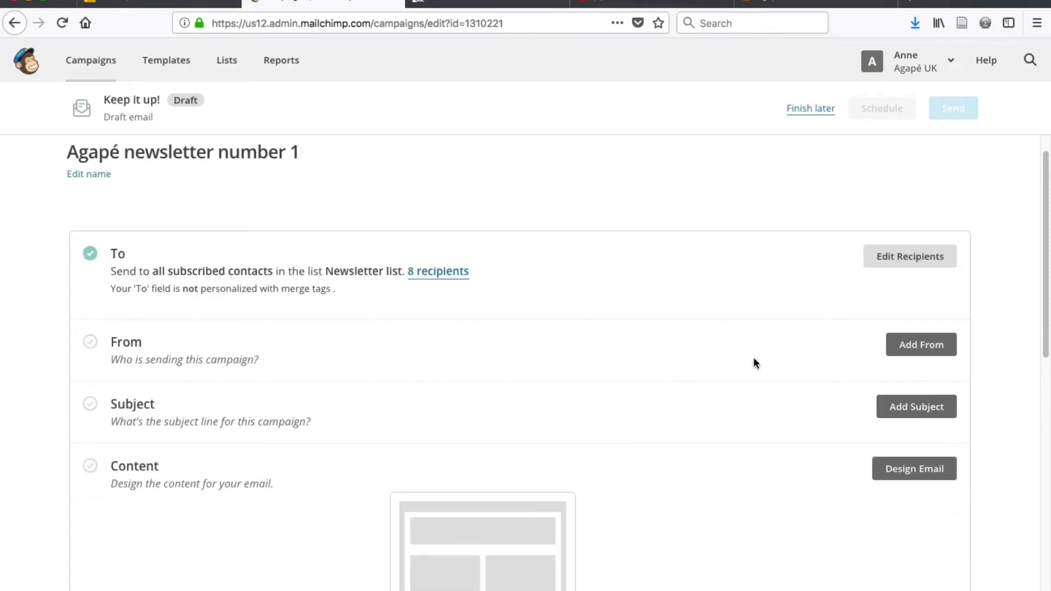
left_click(906, 344)
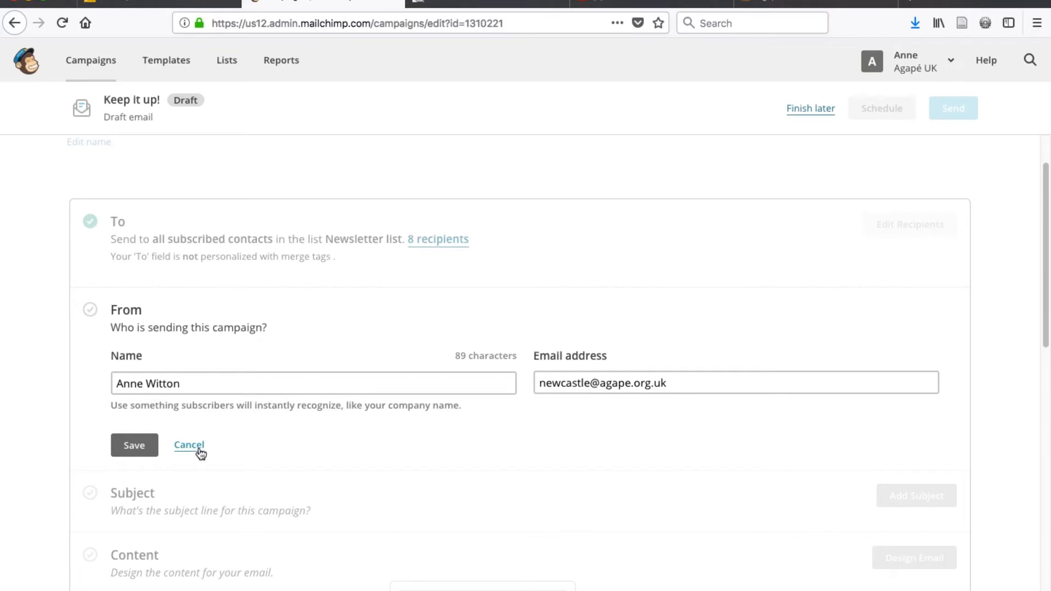
left_click(128, 447)
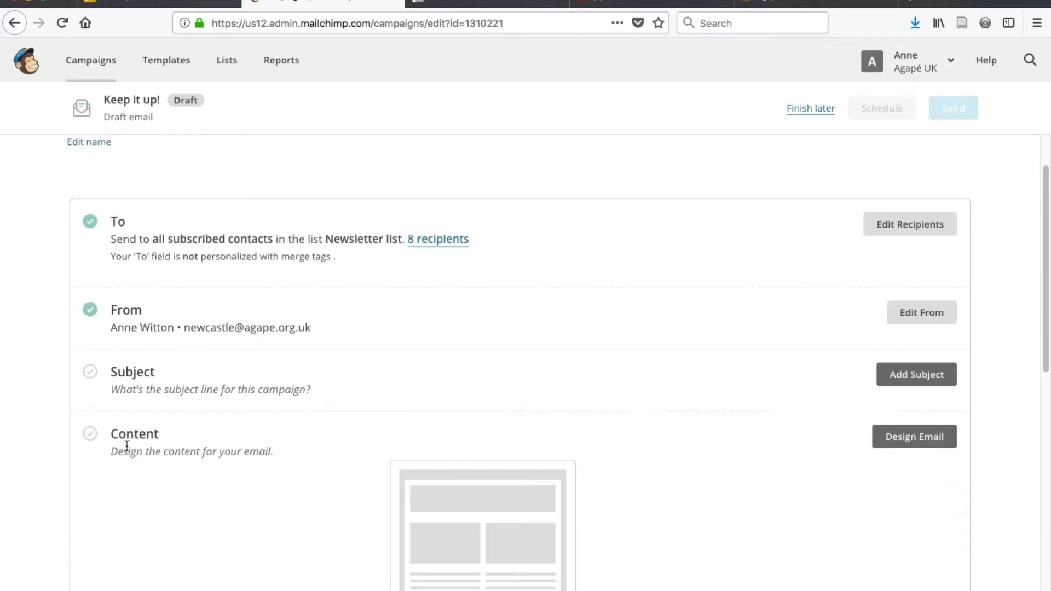
- Set subject 'Easter news from Newcastle' and preview text 'Exciting events and a new resource'
left_click(885, 375)
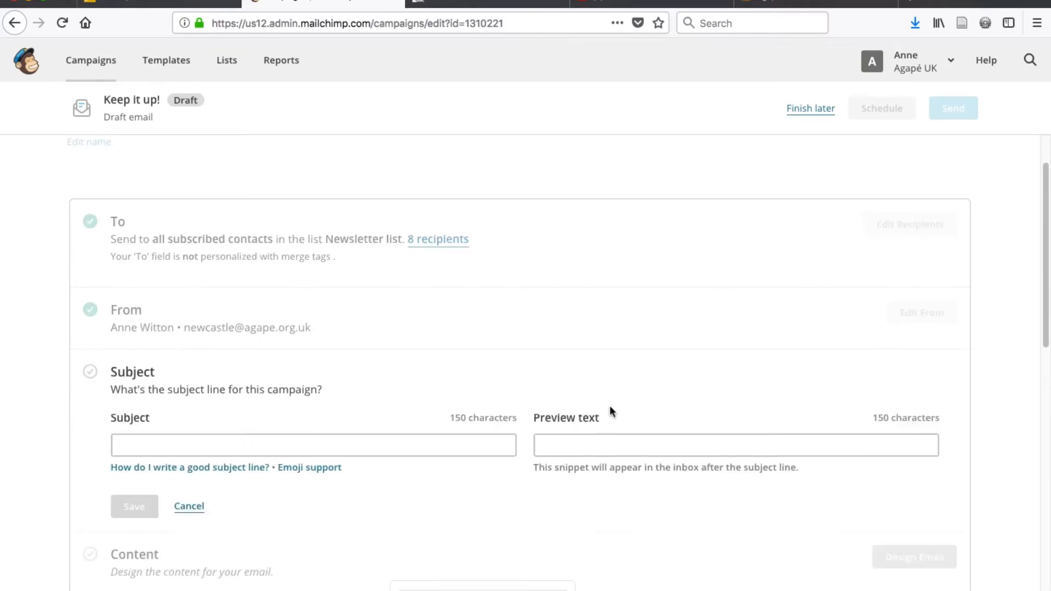
left_click(368, 446)
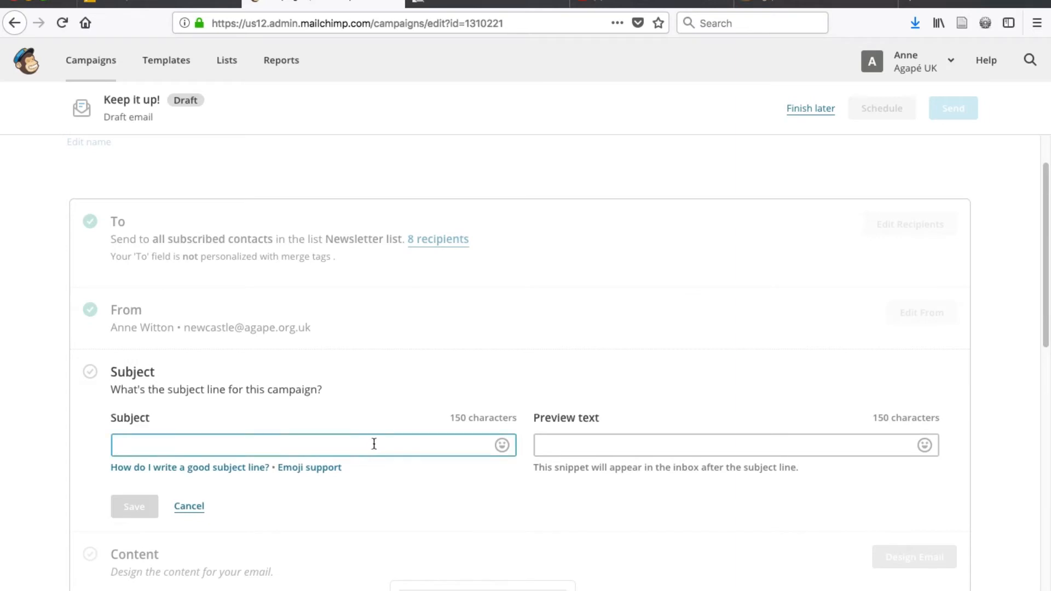
type("Ea")
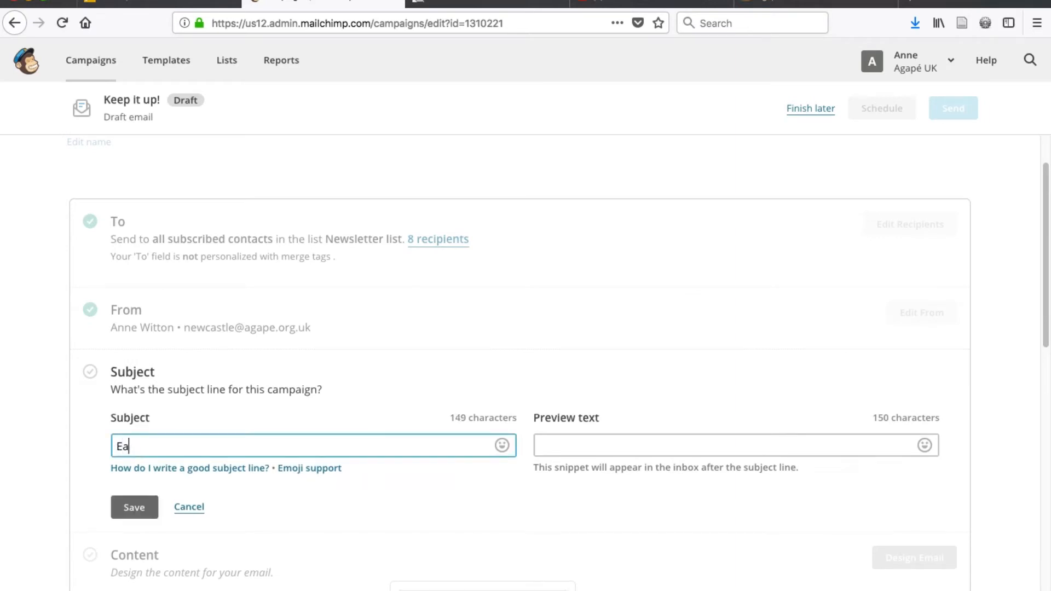
type("ster news from Newcastle")
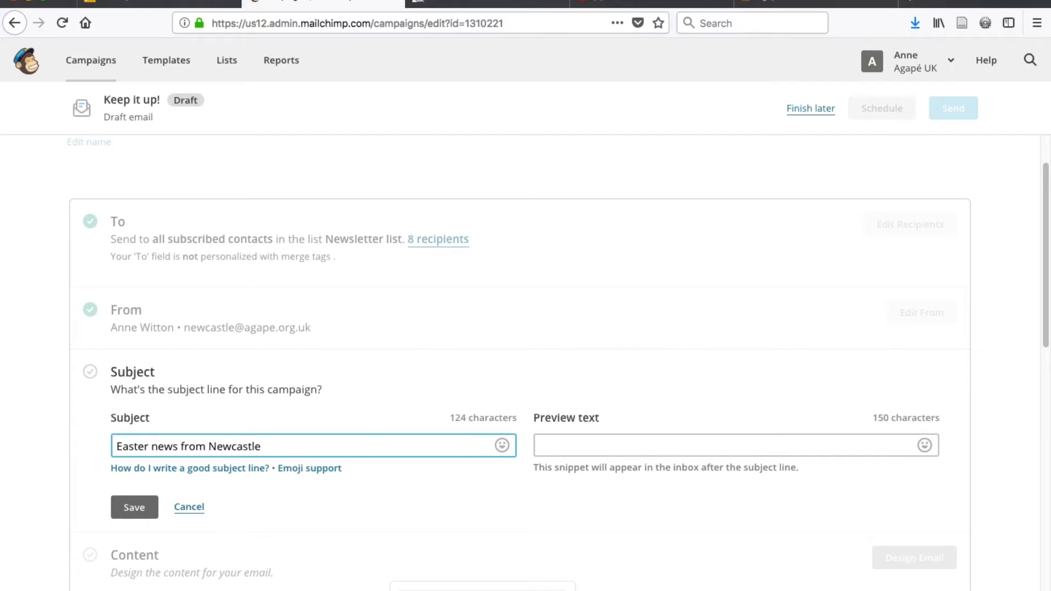
left_click(555, 445)
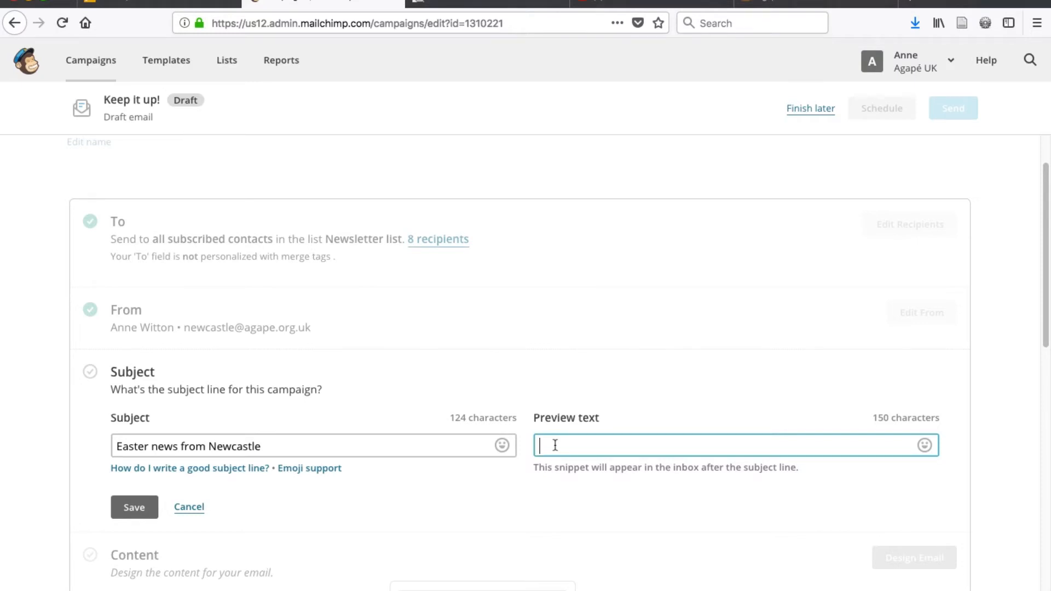
type("Exciting e")
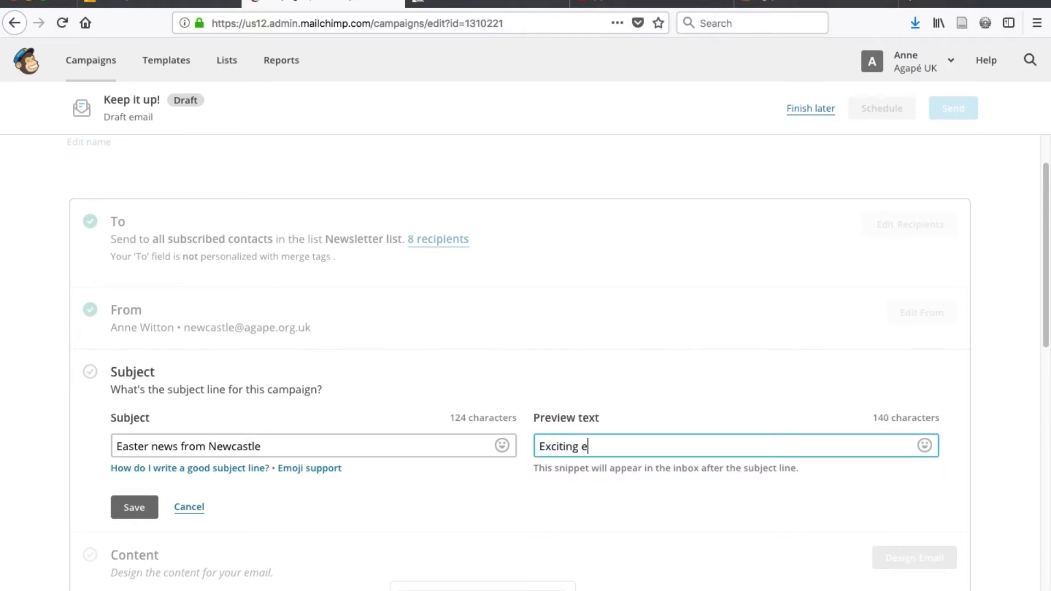
type("vents and a new ")
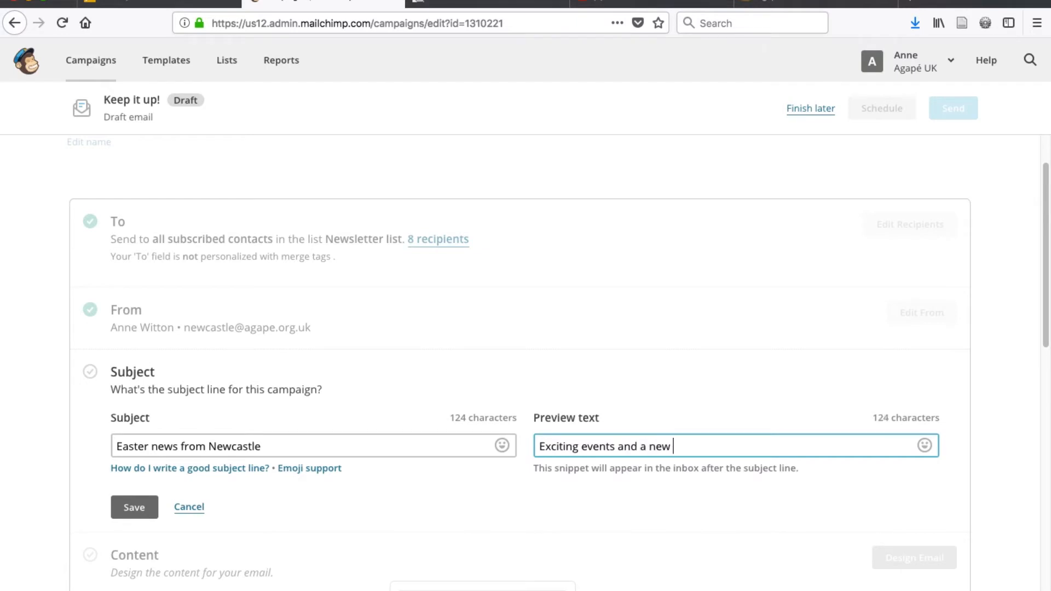
type("resource")
scroll(559, 444, "down", 3)
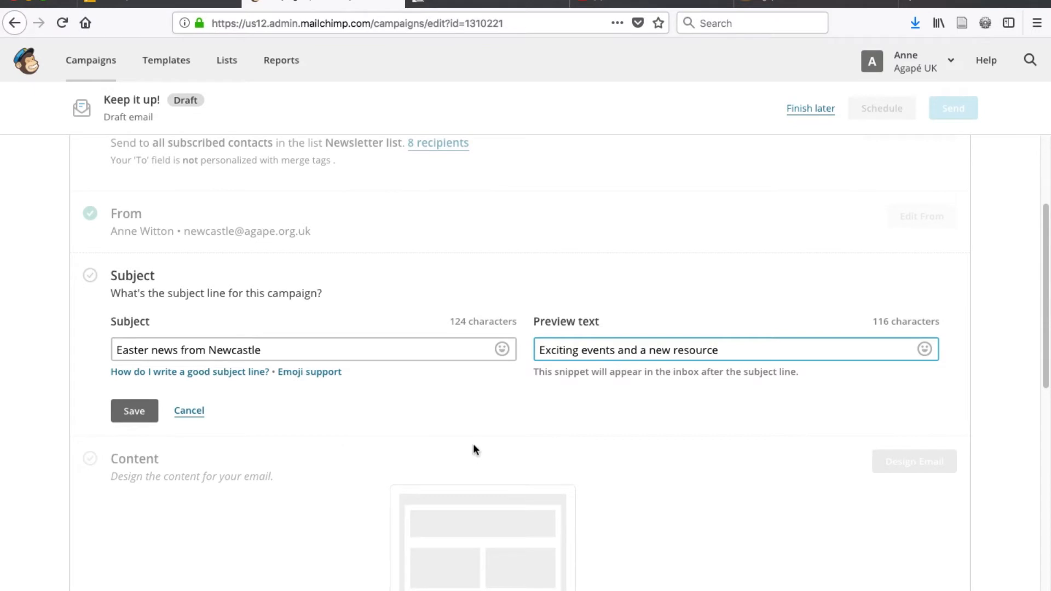
left_click(135, 414)
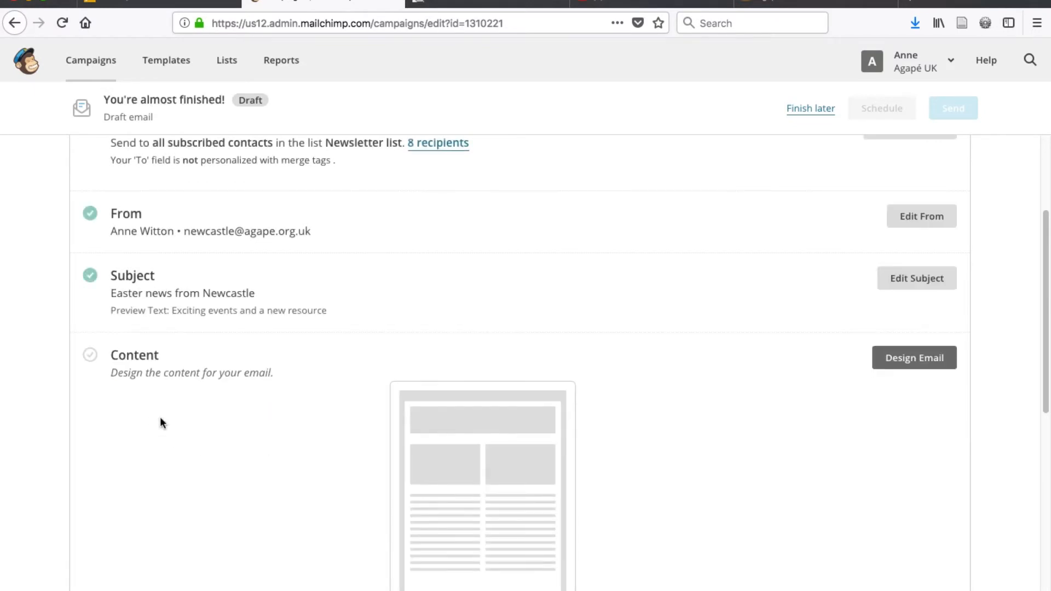
scroll(159, 422, "down", 2)
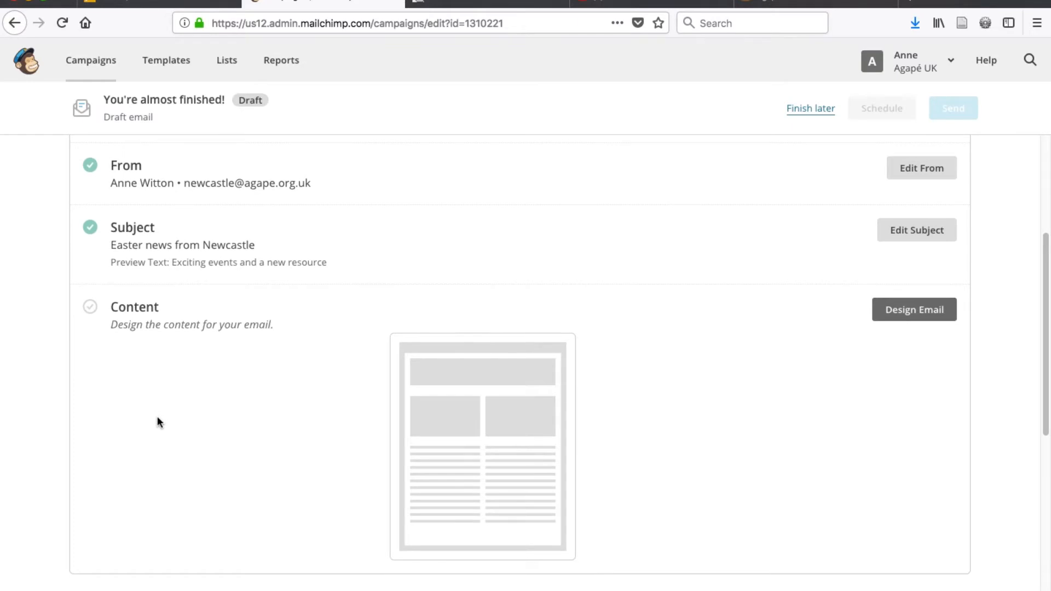
- Begin the email design using the Basic '1 Column' template
left_click(908, 321)
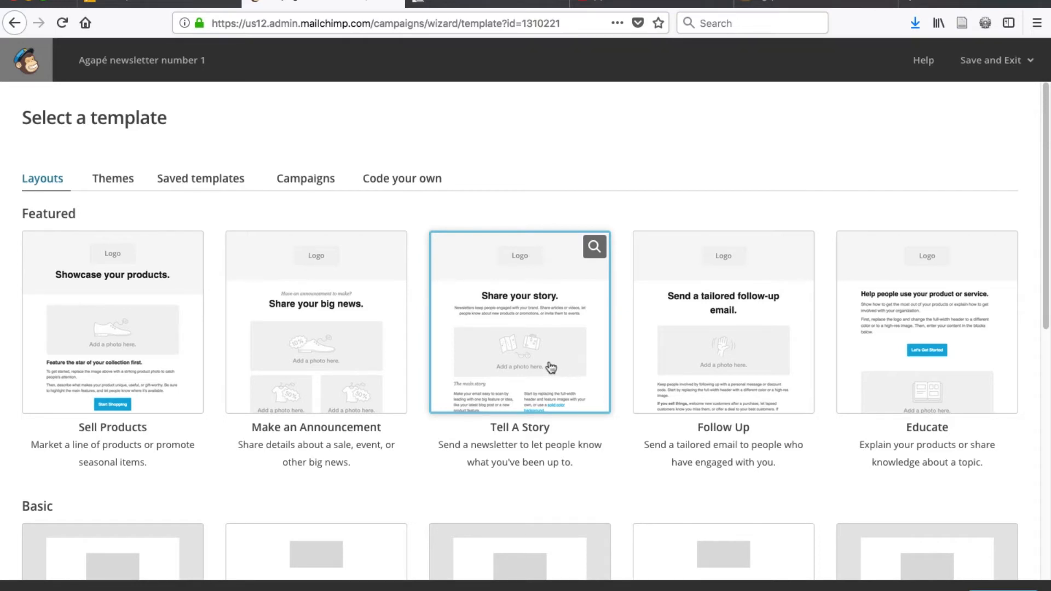
scroll(551, 368, "down", 1)
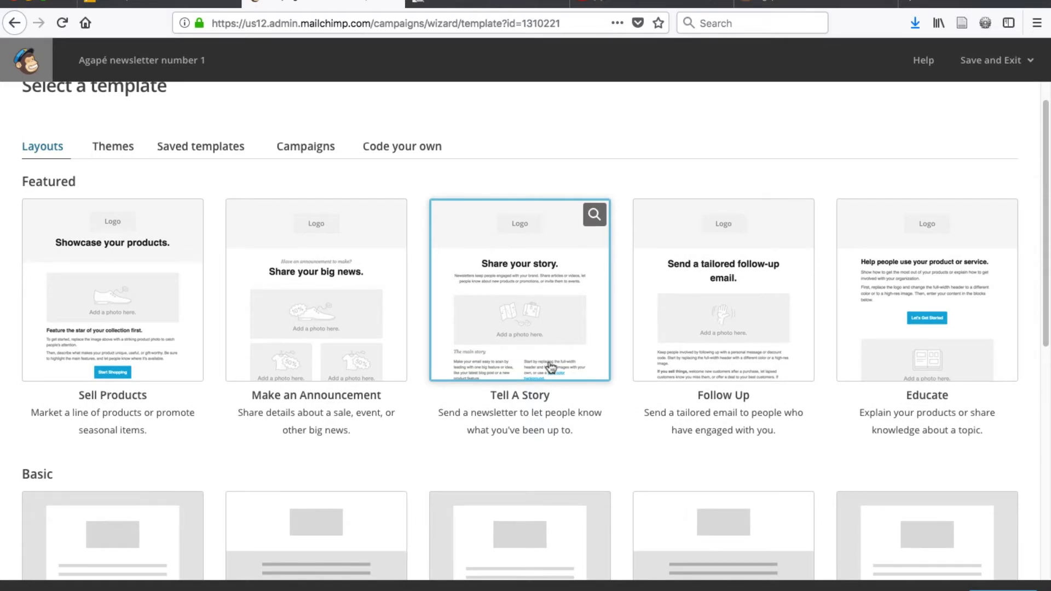
scroll(551, 368, "down", 5)
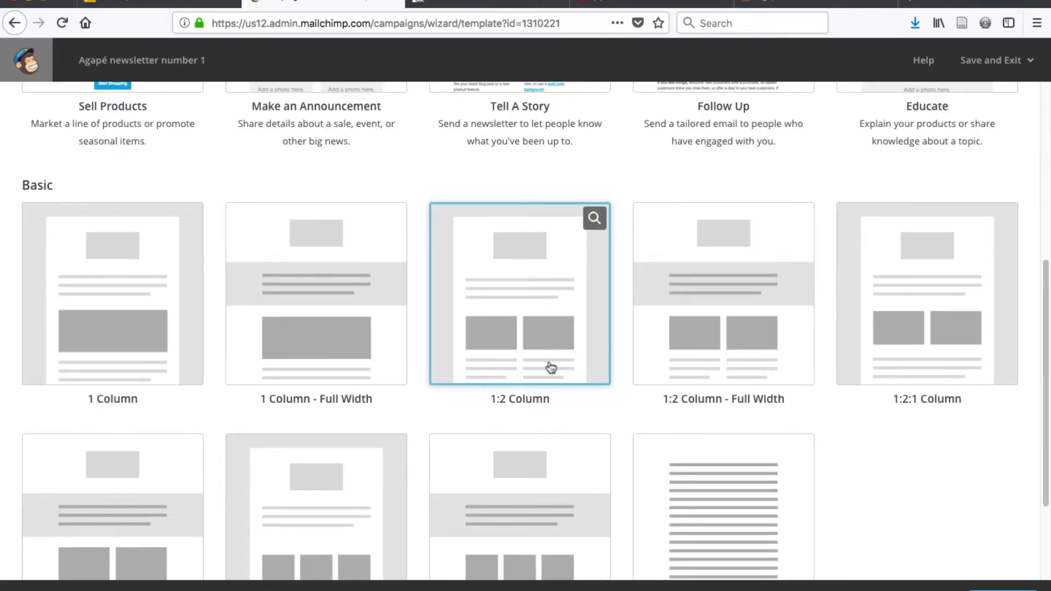
scroll(551, 367, "down", 3)
scroll(551, 367, "up", 6)
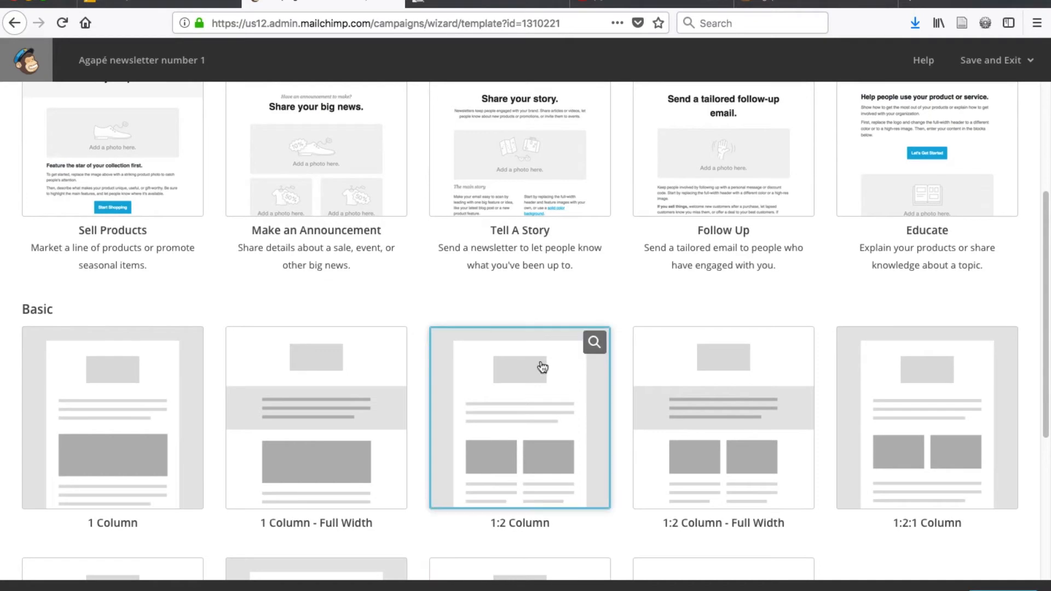
left_click(126, 427)
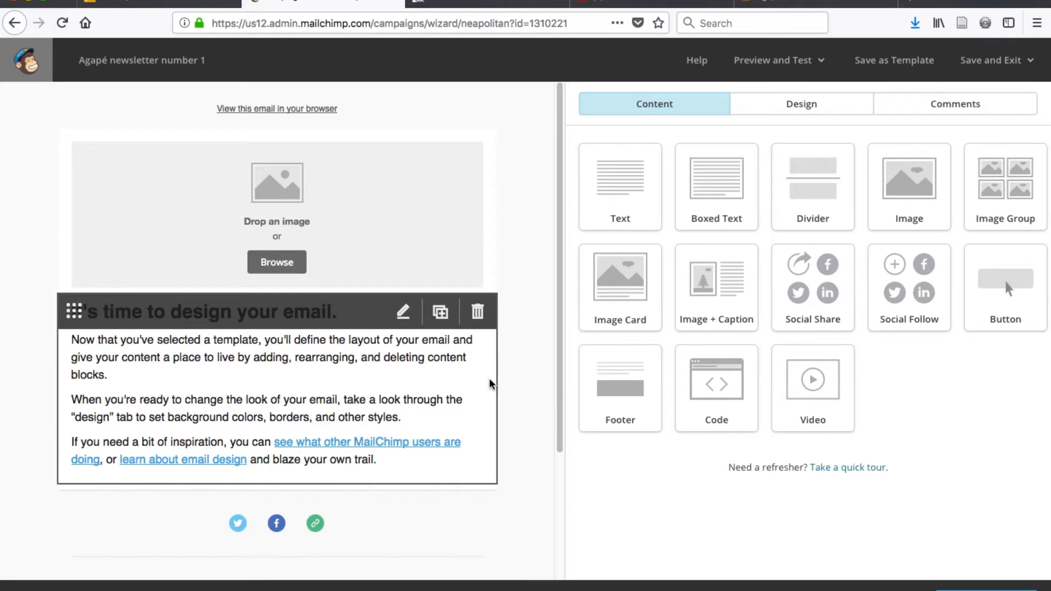
- Replace the text block's placeholder heading with 'Passover meal for students'
left_click(489, 382)
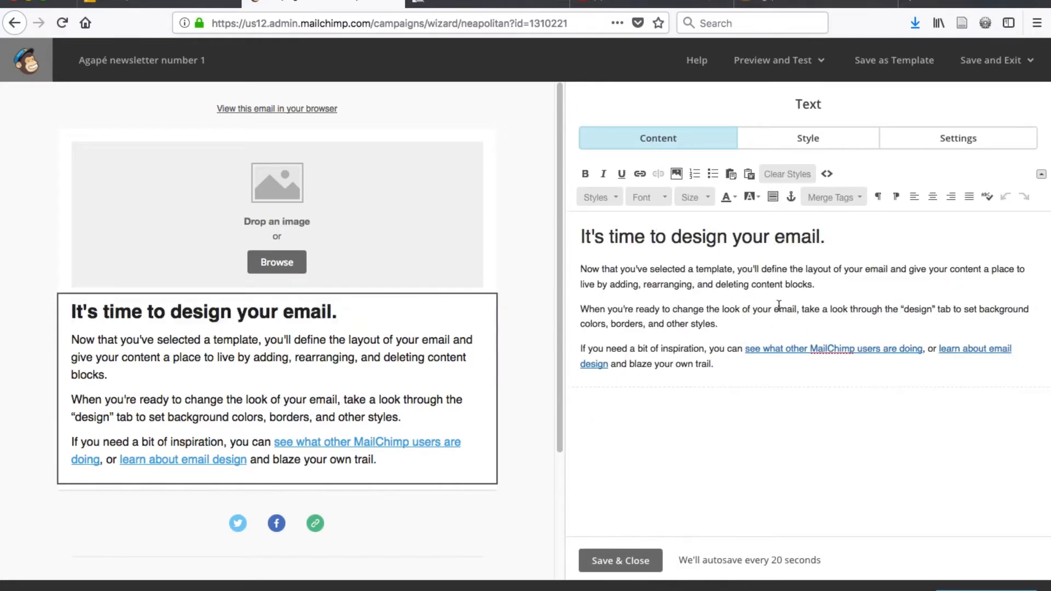
left_click_drag(825, 239, 537, 237)
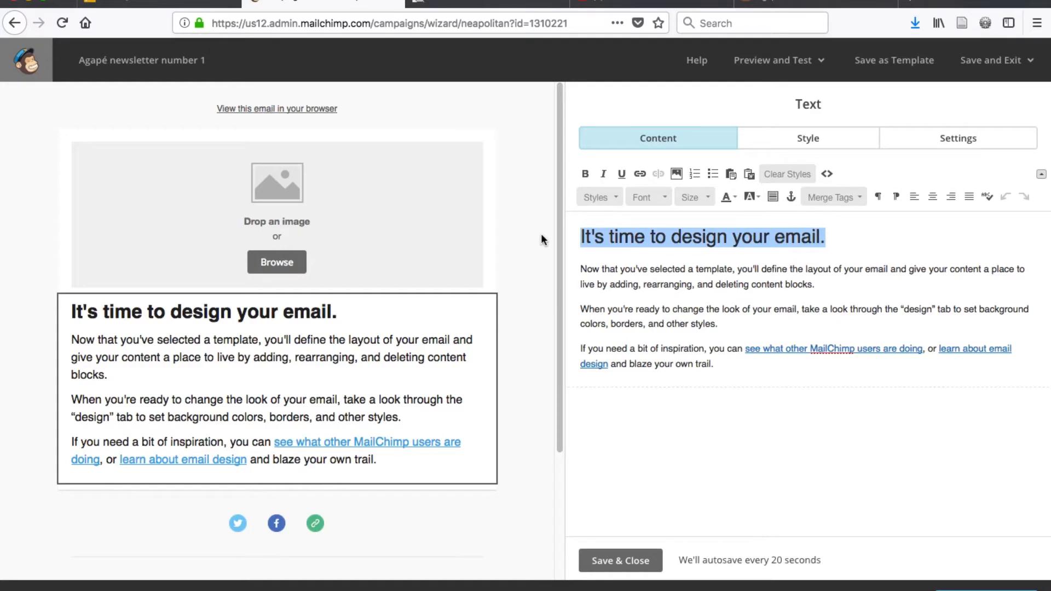
type("Passover me")
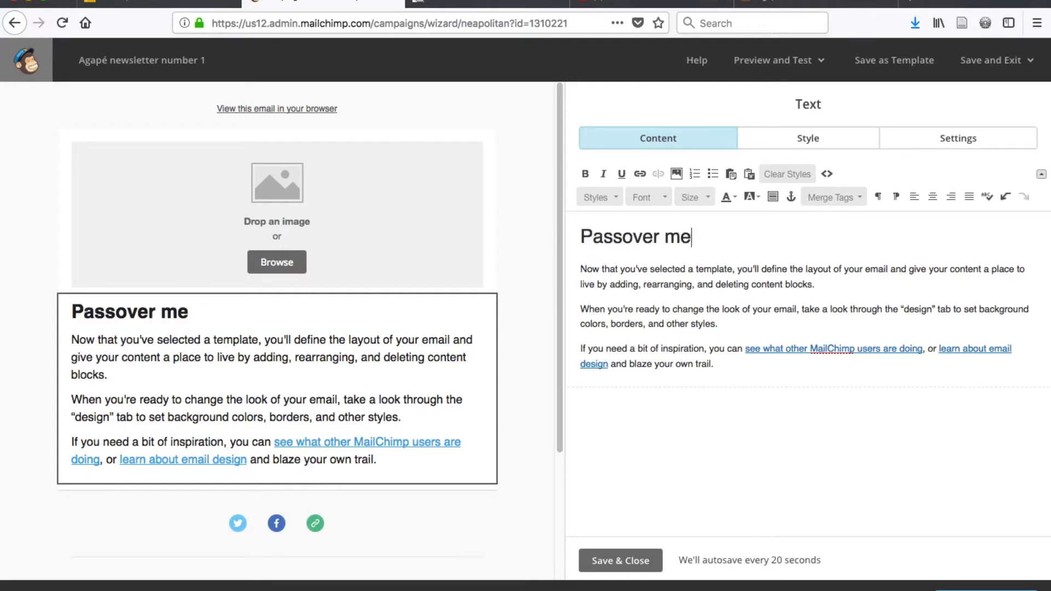
type("al for students")
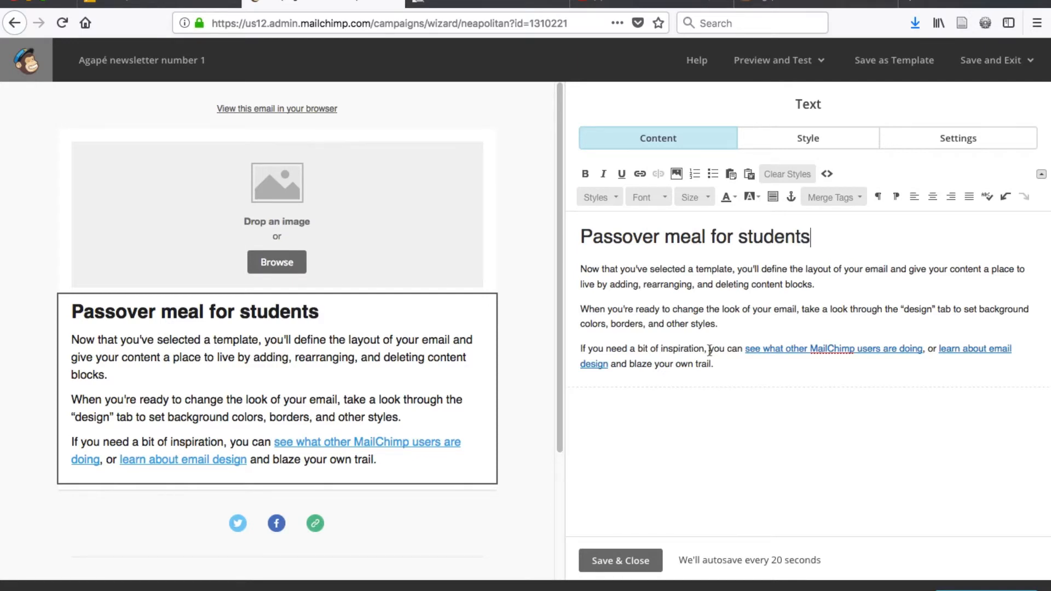
- Replace the body with a paragraph about 40 students at a Passover meal, add a blank line above it, and save
left_click_drag(716, 366, 580, 270)
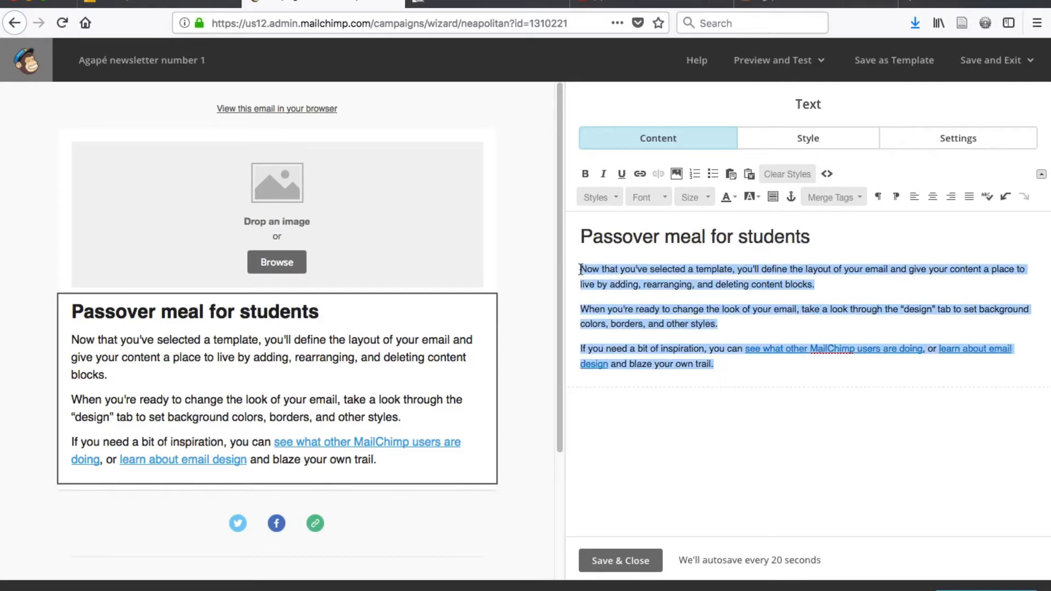
type("We")
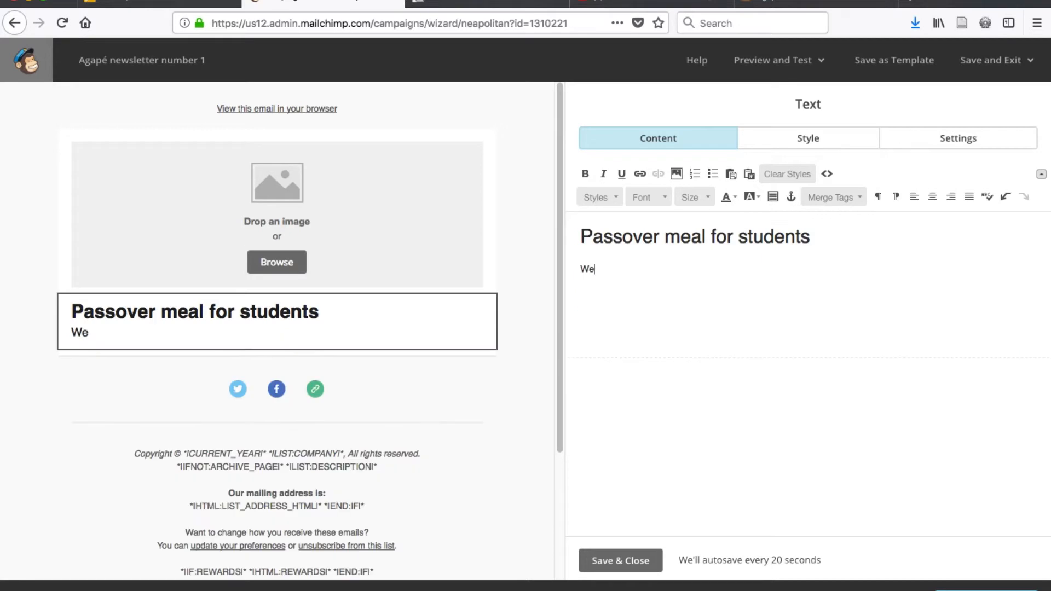
type(" had a brilliant t")
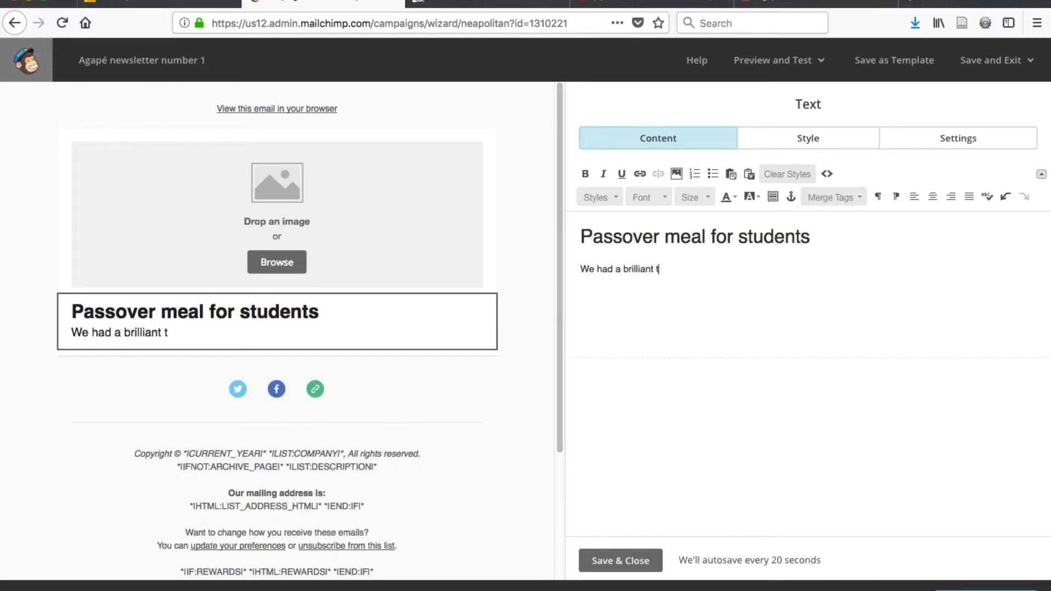
type("ime with 40 s")
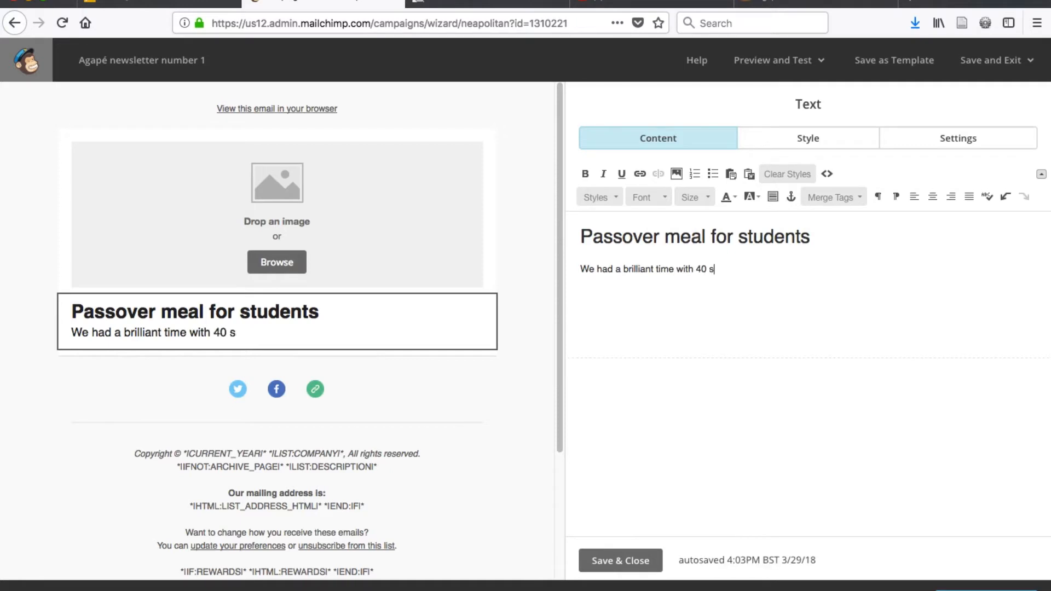
type("tudents com")
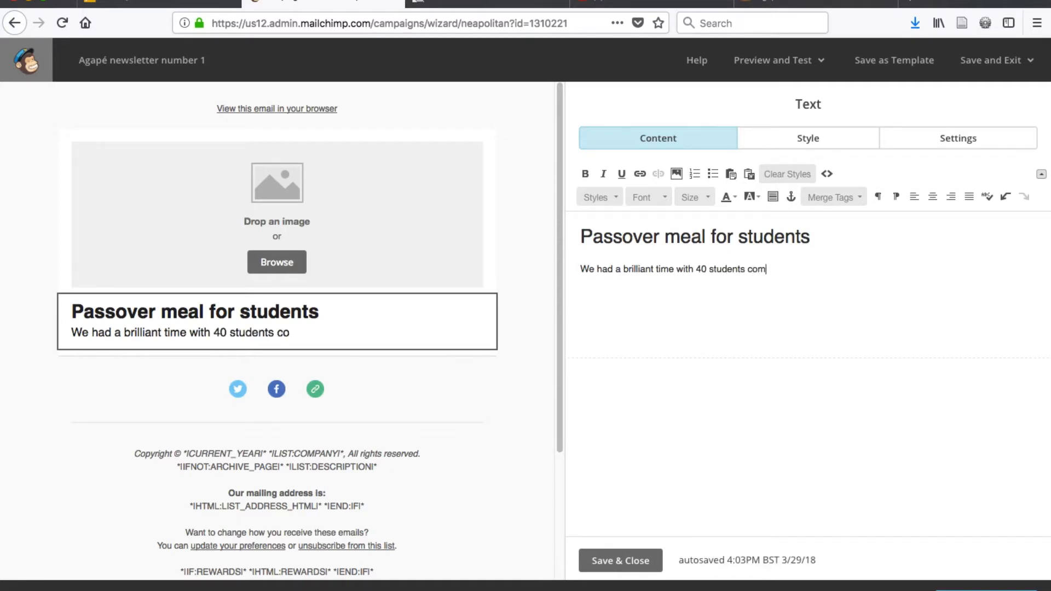
type("ing to a P")
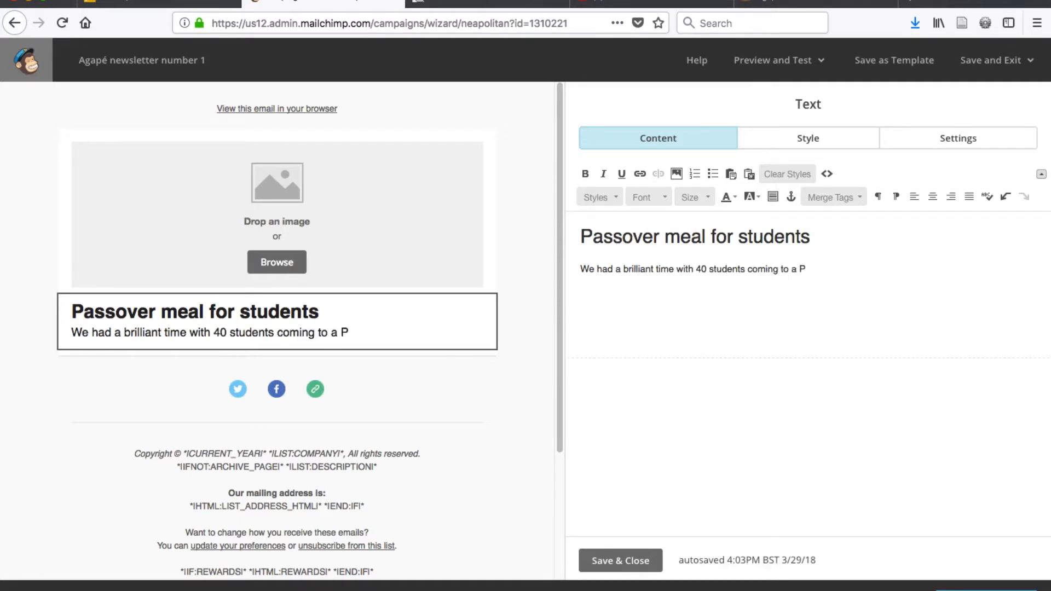
type("assover meal...")
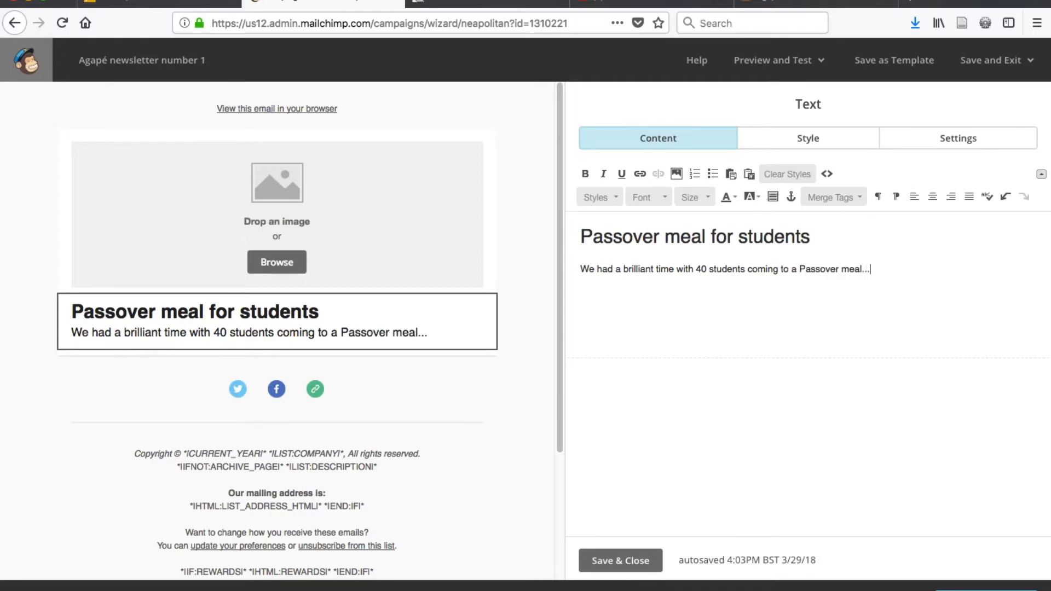
left_click(579, 269)
key("Return")
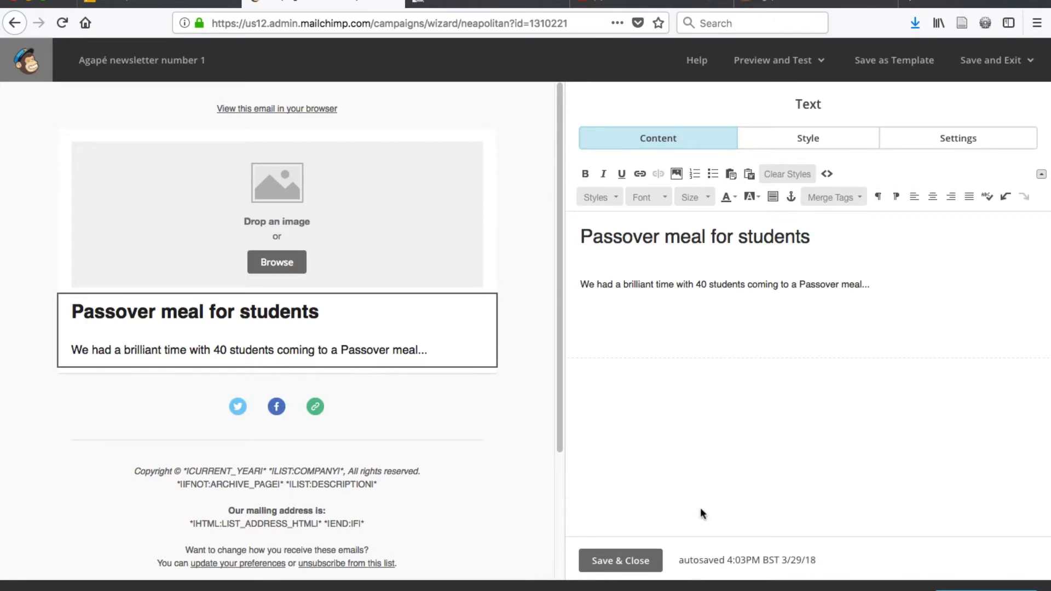
left_click(648, 557)
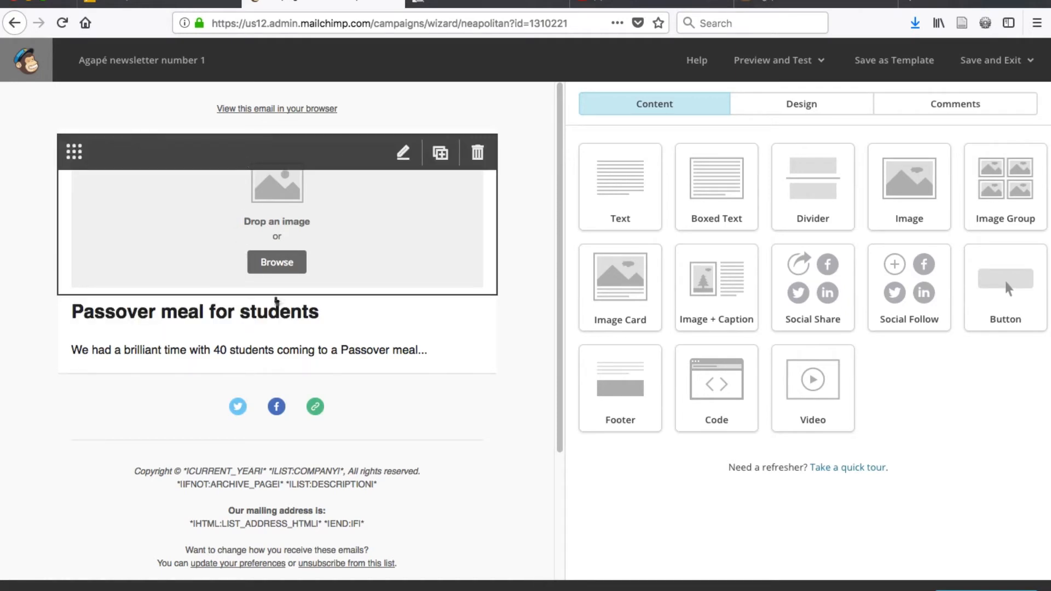
- Add an image card below the Passover paragraph and open the file library for its picture
mouse_move(368, 343)
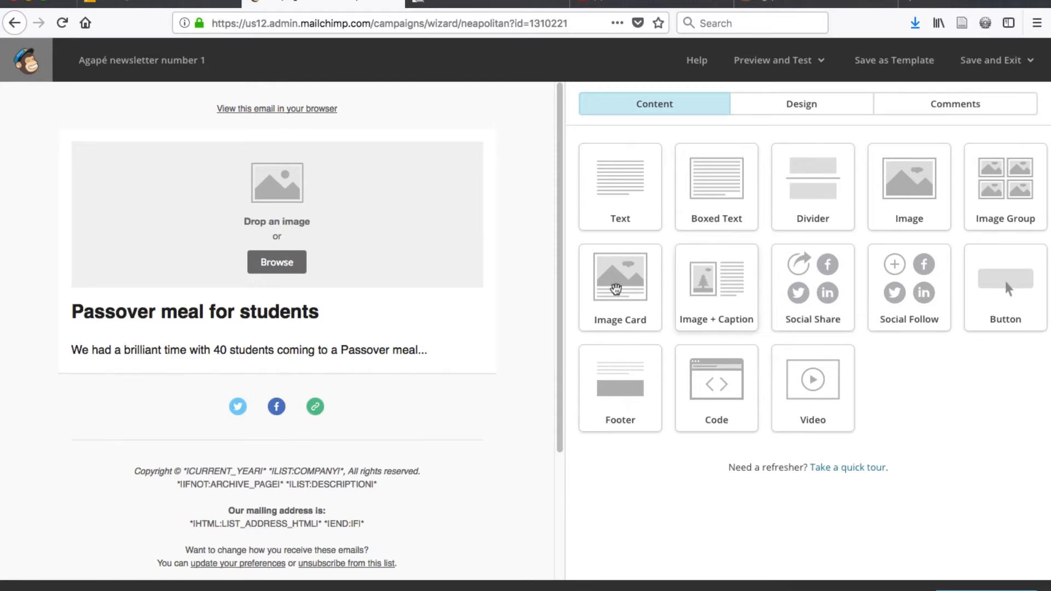
mouse_move(412, 351)
left_click_drag(615, 282, 376, 357)
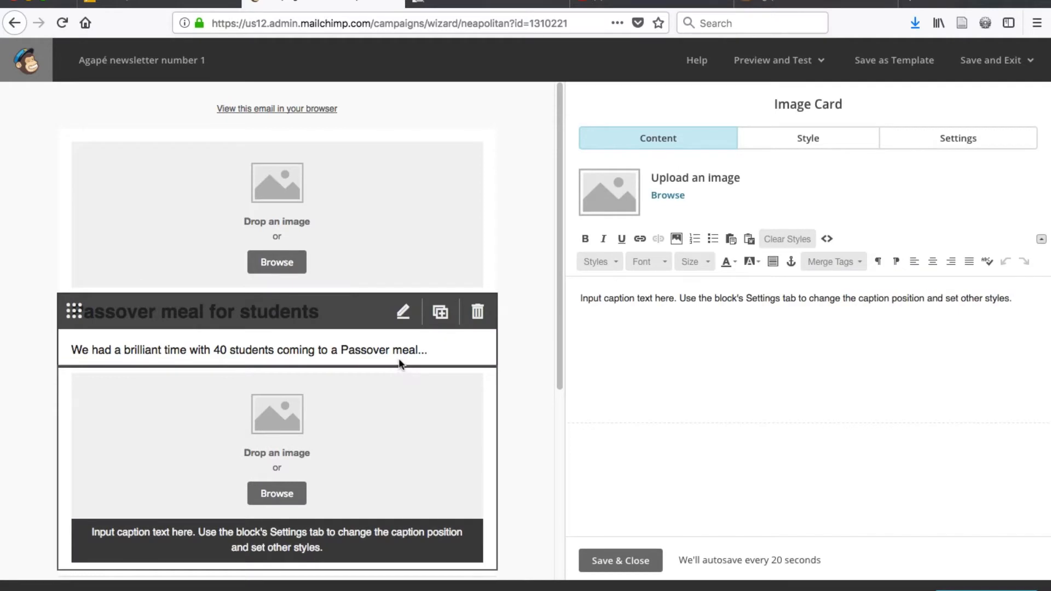
scroll(399, 357, "down", 3)
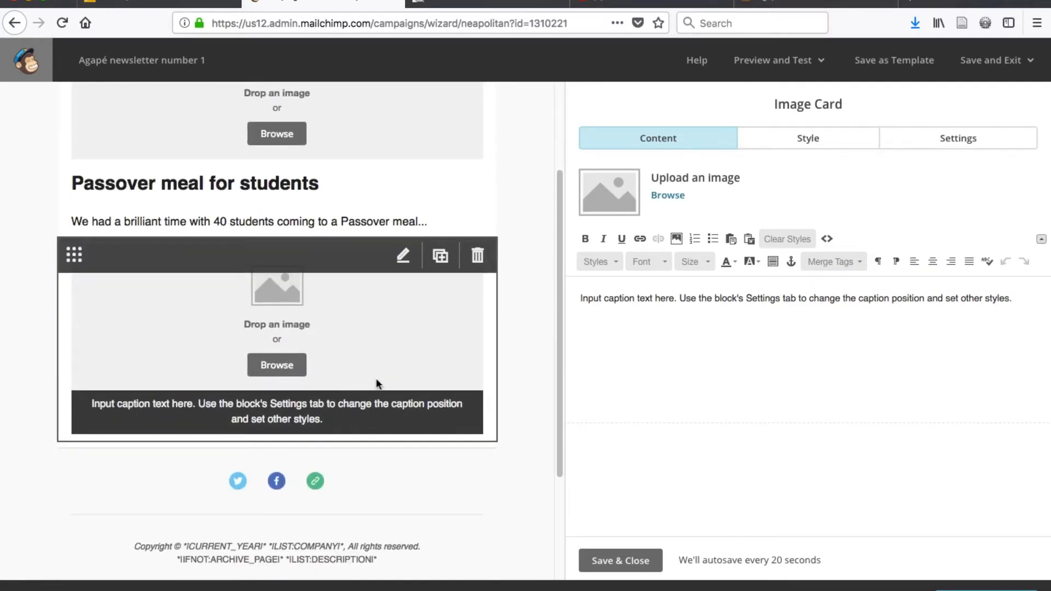
left_click(276, 365)
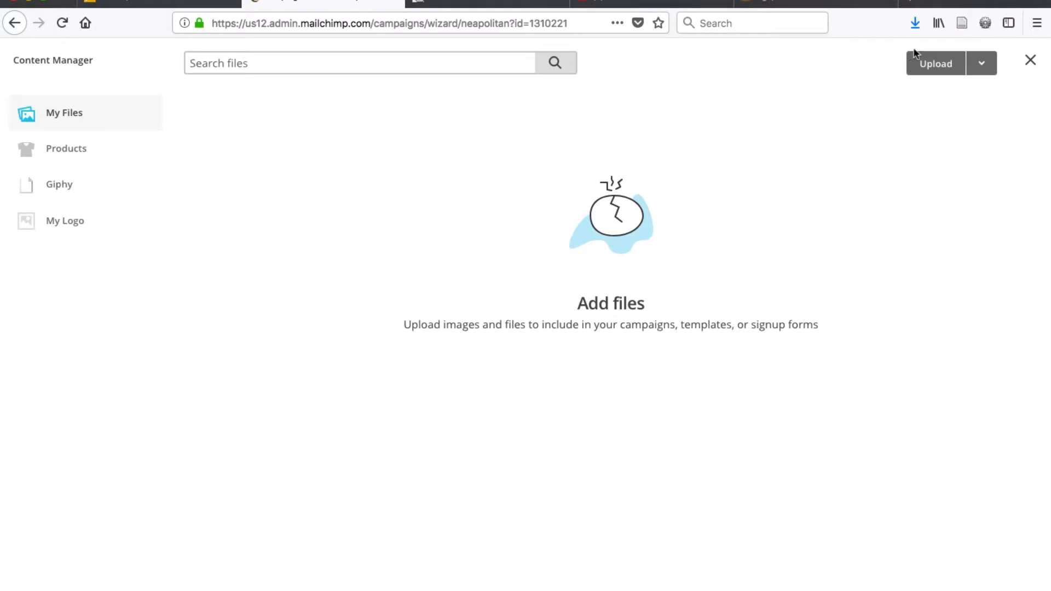
- Upload the photo PTL.jpg into the image card
left_click(932, 69)
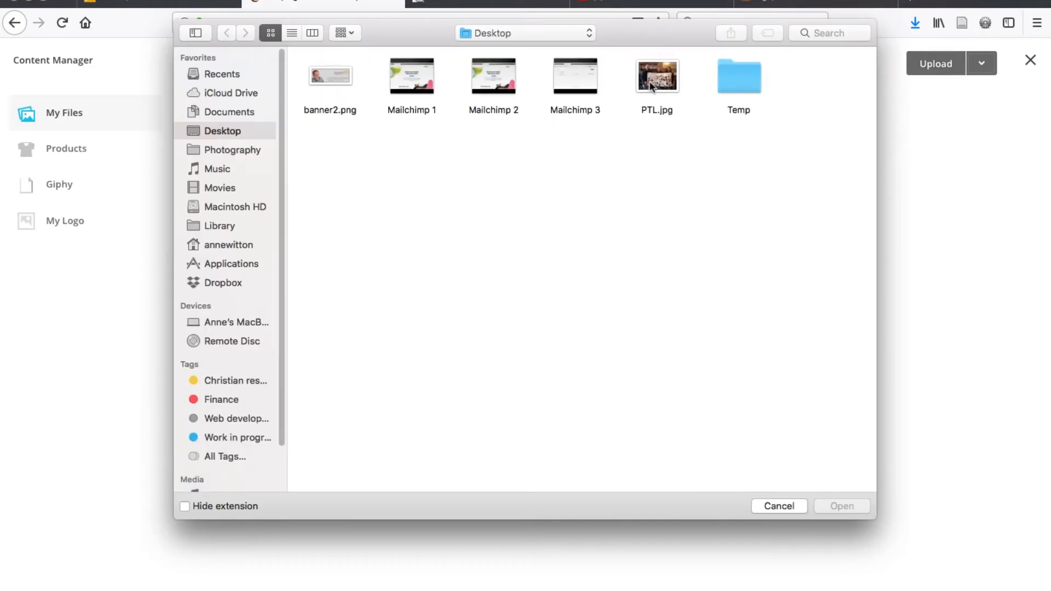
double_click(651, 82)
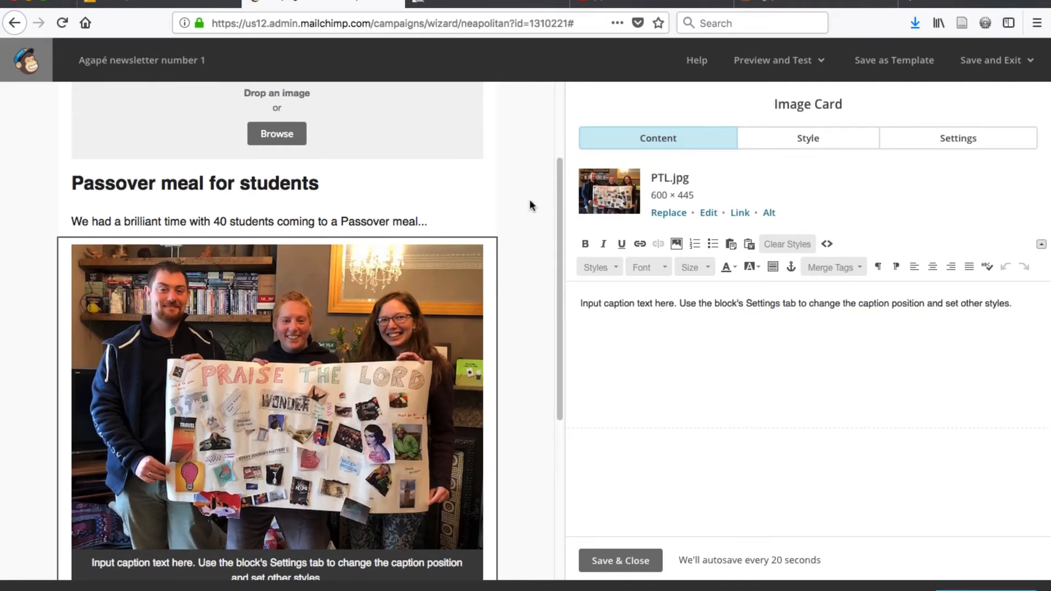
scroll(526, 200, "down", 1)
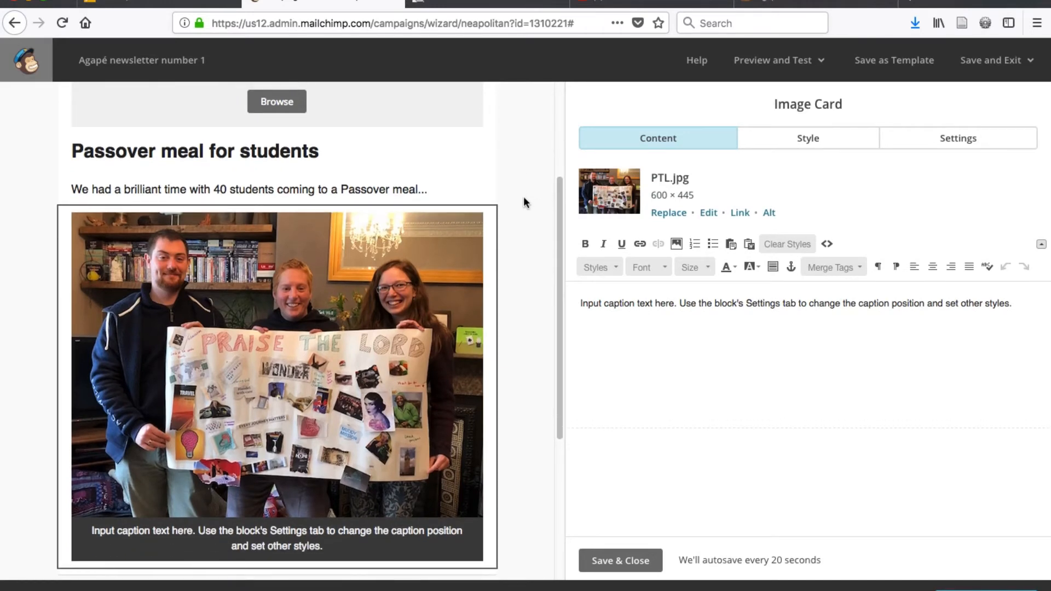
scroll(518, 208, "down", 1)
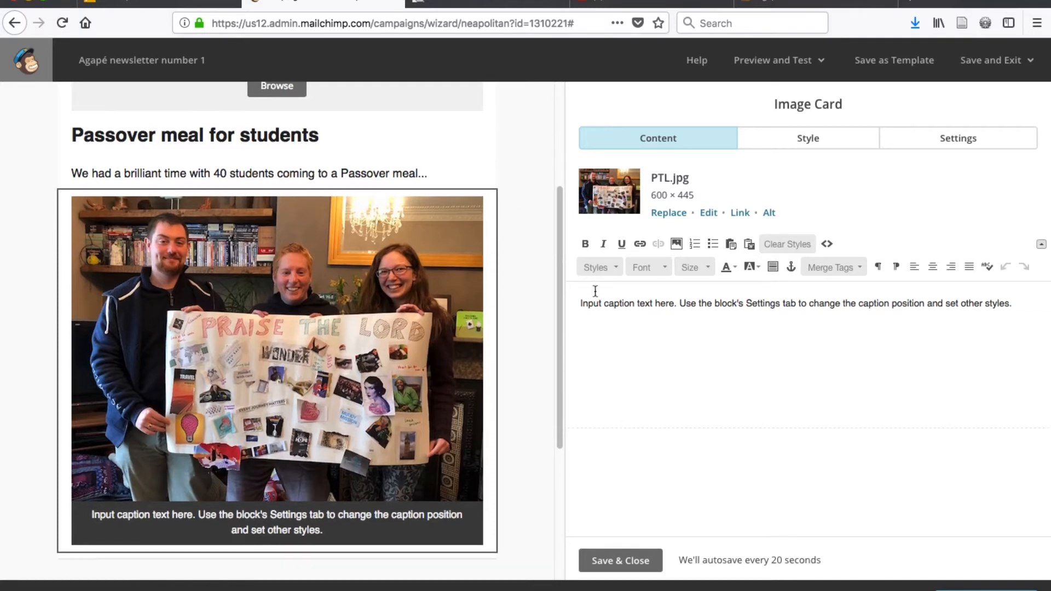
- Replace the placeholder caption with the names of the three people pictured, and save the card
left_click_drag(579, 305, 674, 352)
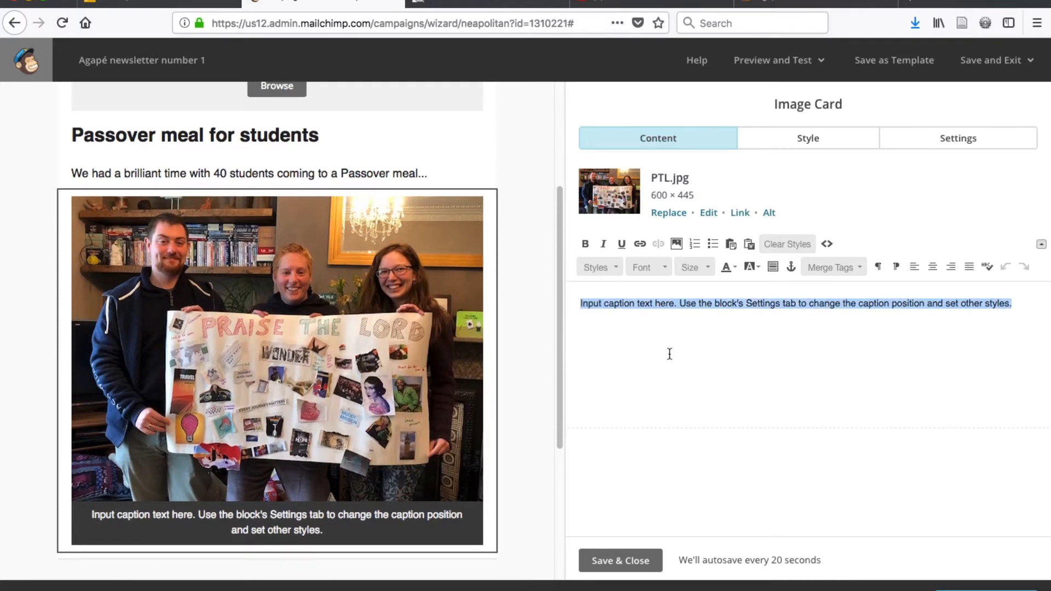
type("Jack, A")
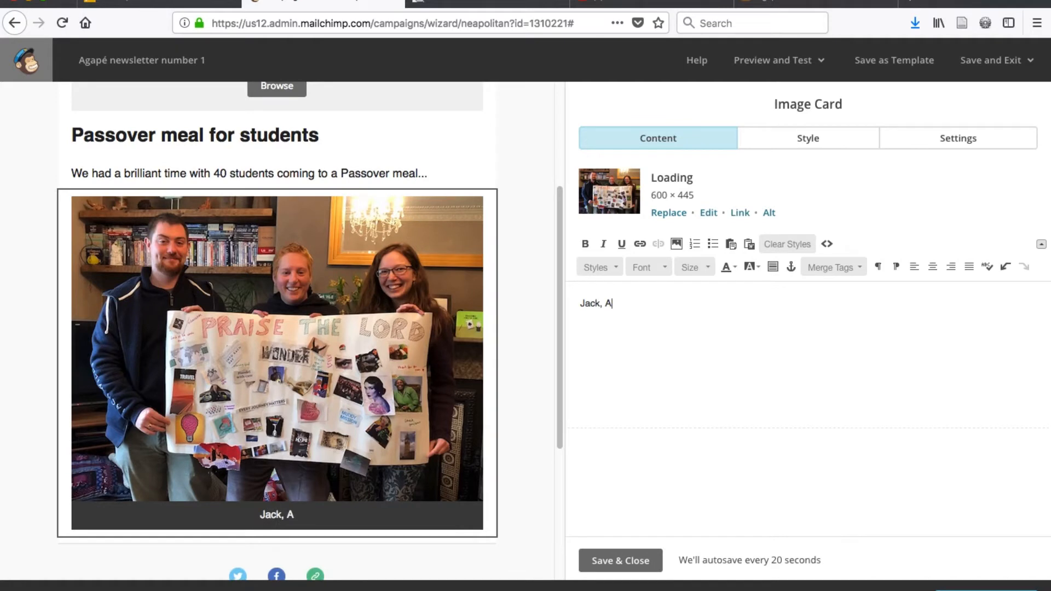
type("nne and Miria")
type("m....")
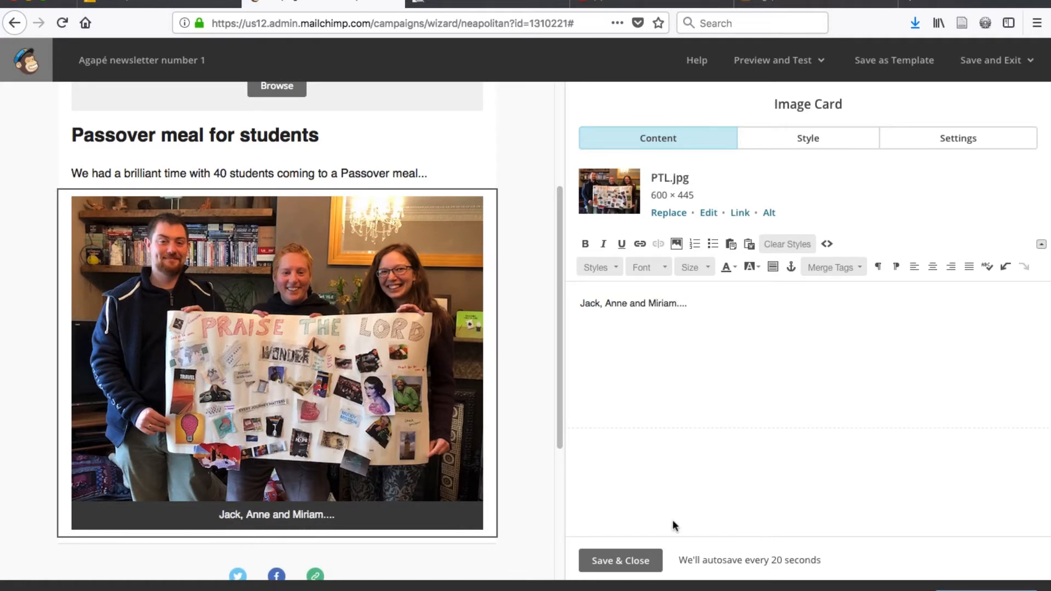
left_click(650, 555)
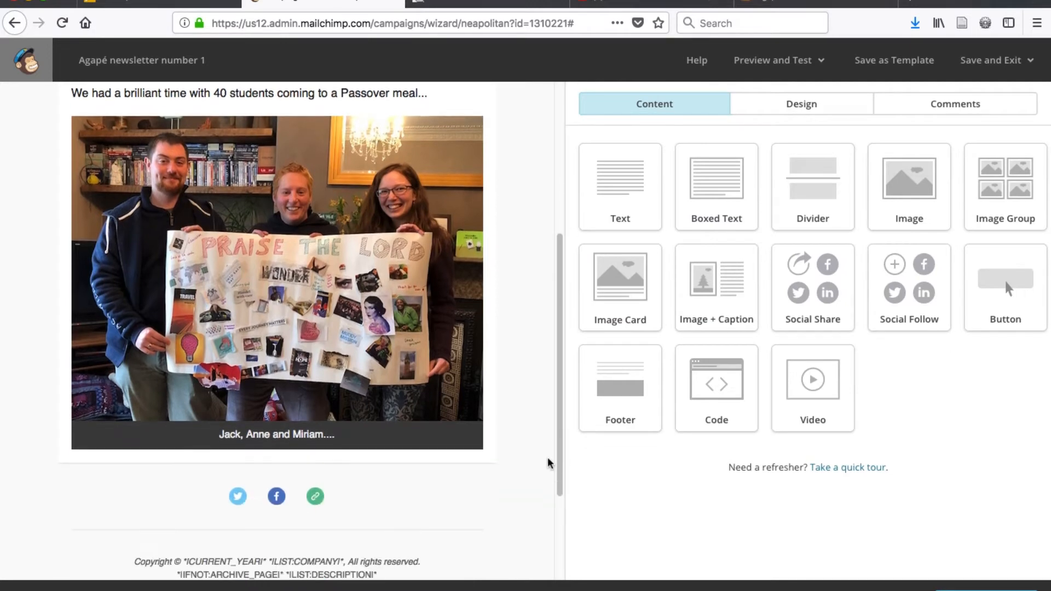
- Reopen the captioned PTL.jpg image card below the Passover story for editing
scroll(548, 458, "down", 1)
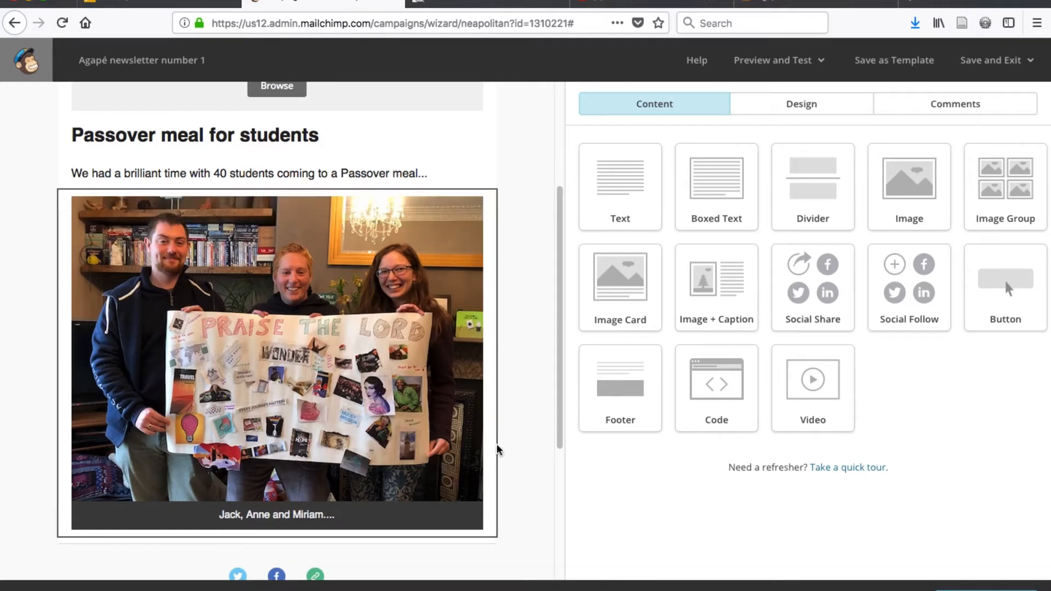
left_click(365, 508)
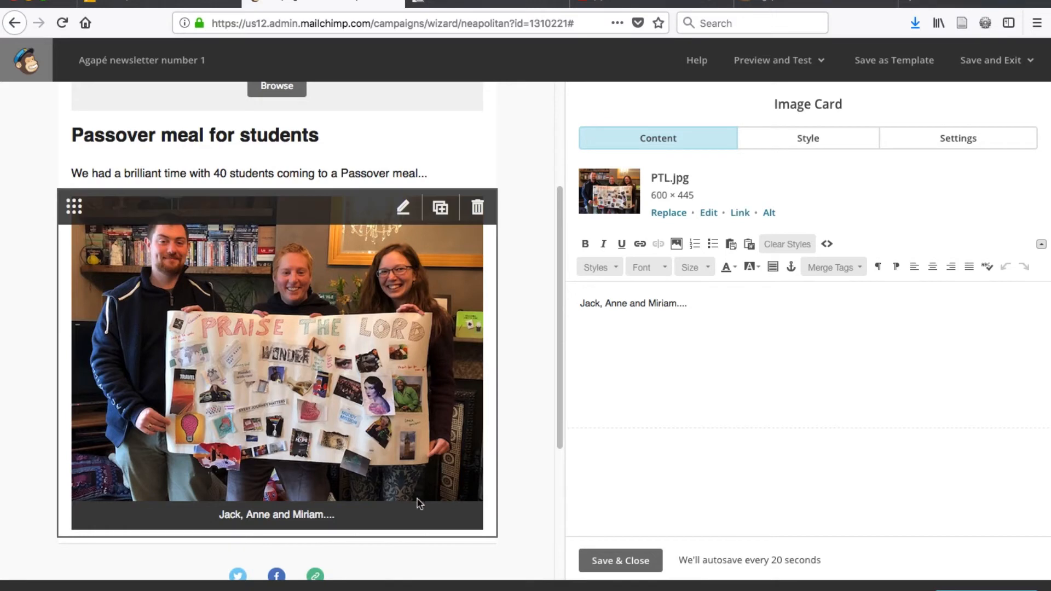
- Set the caption card's background colour to #dddddd
left_click(803, 141)
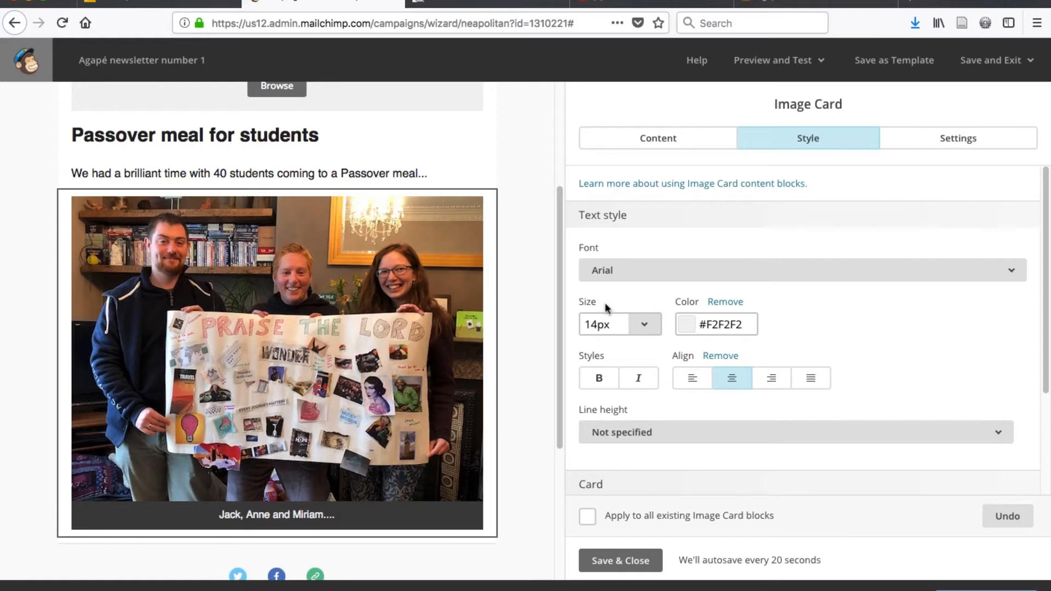
scroll(811, 349, "down", 3)
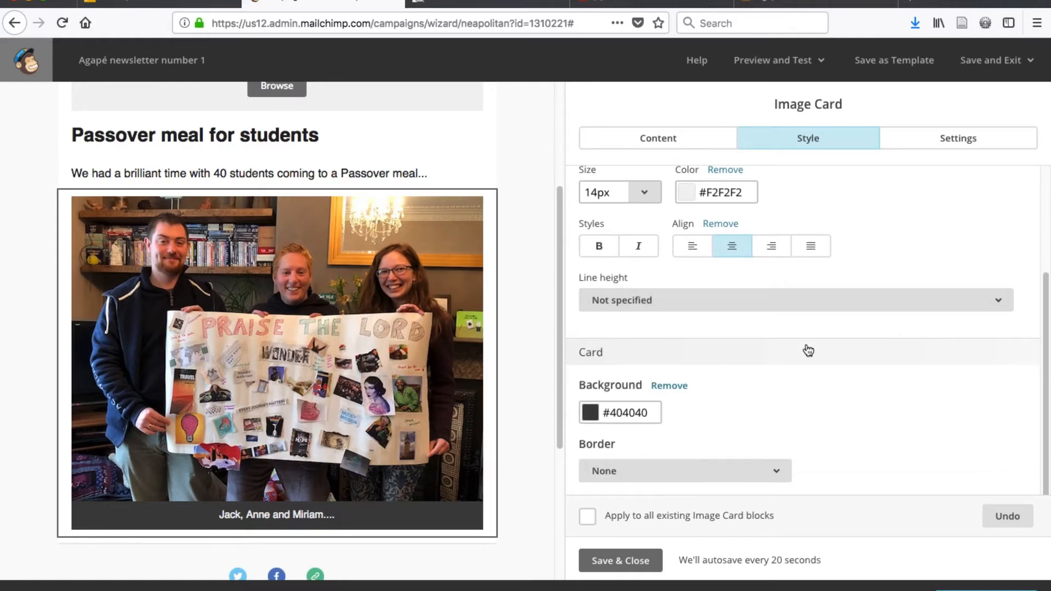
left_click(626, 413)
double_click(633, 414)
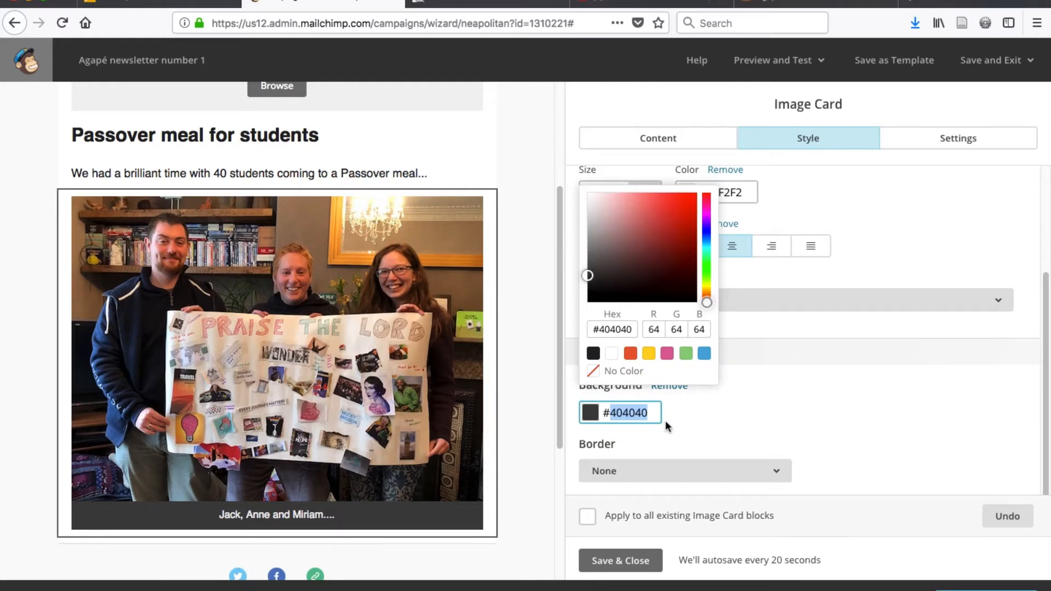
type("dddddd")
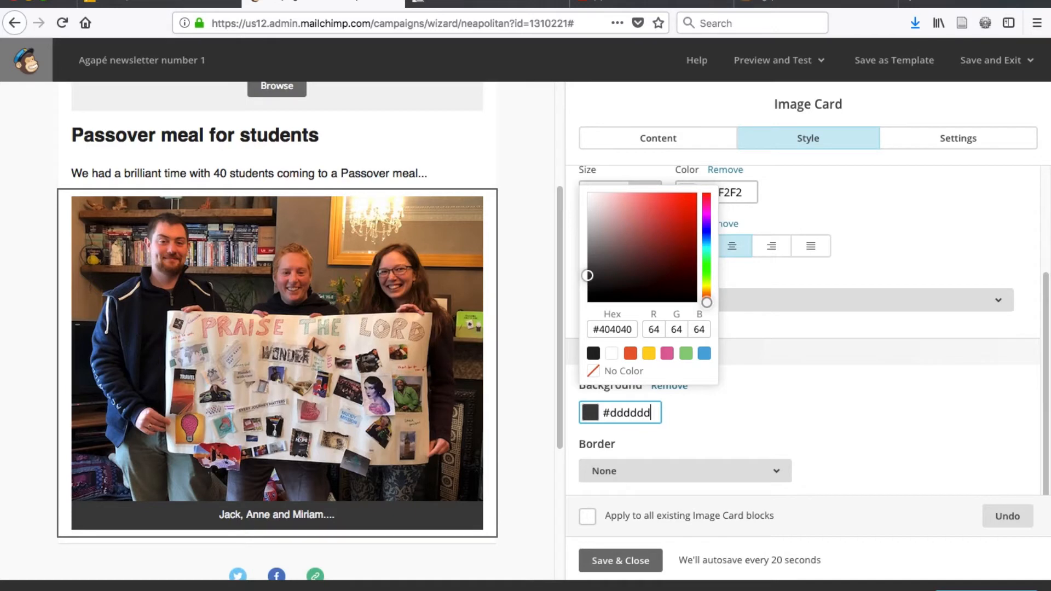
left_click(721, 444)
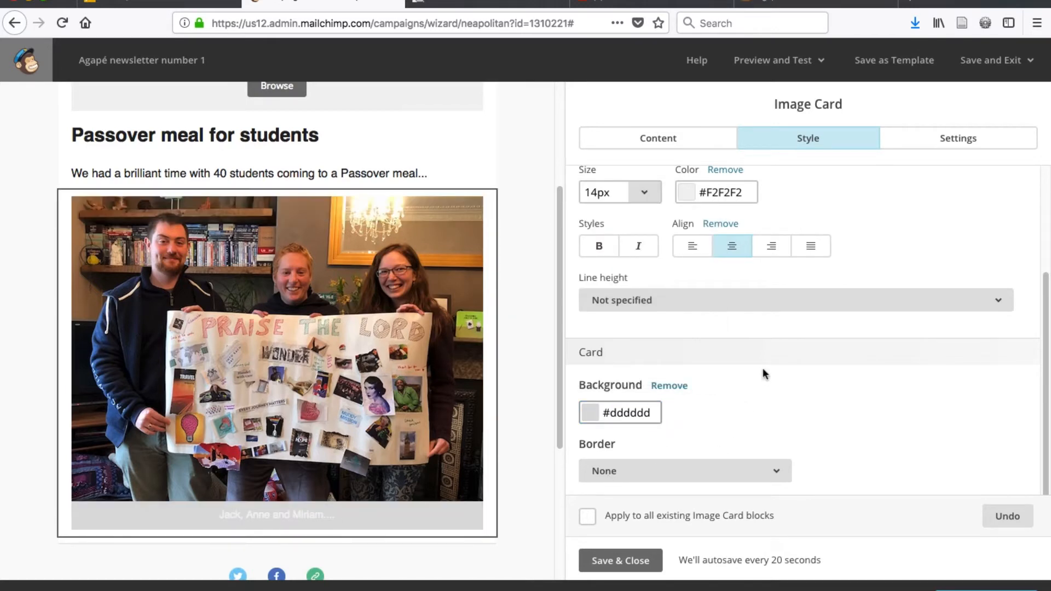
- Make the caption text black (#000000) and left-aligned, then save the card
scroll(774, 368, "up", 3)
left_click(709, 287)
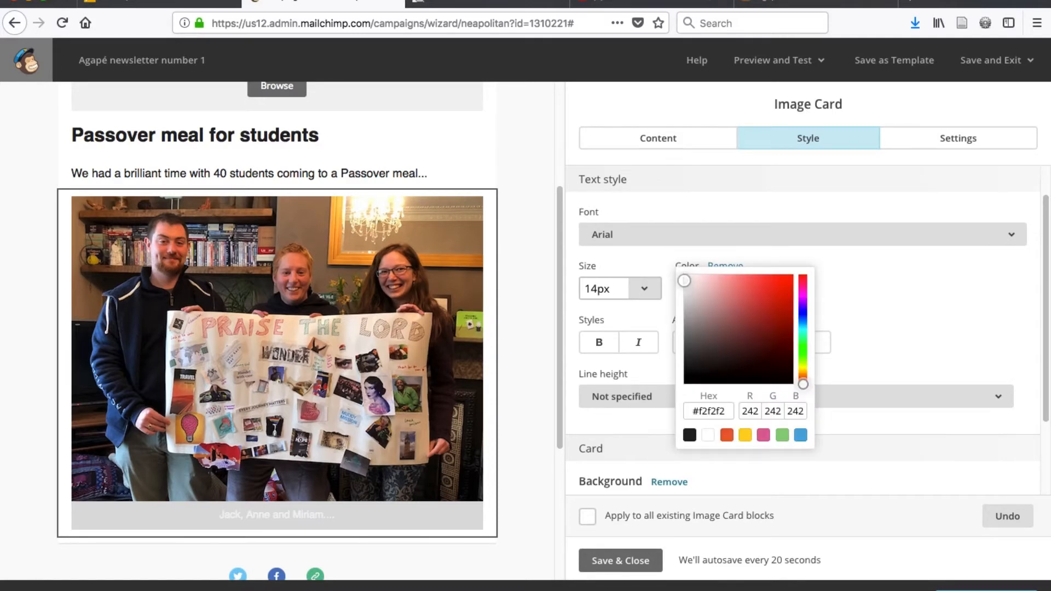
left_click(685, 383)
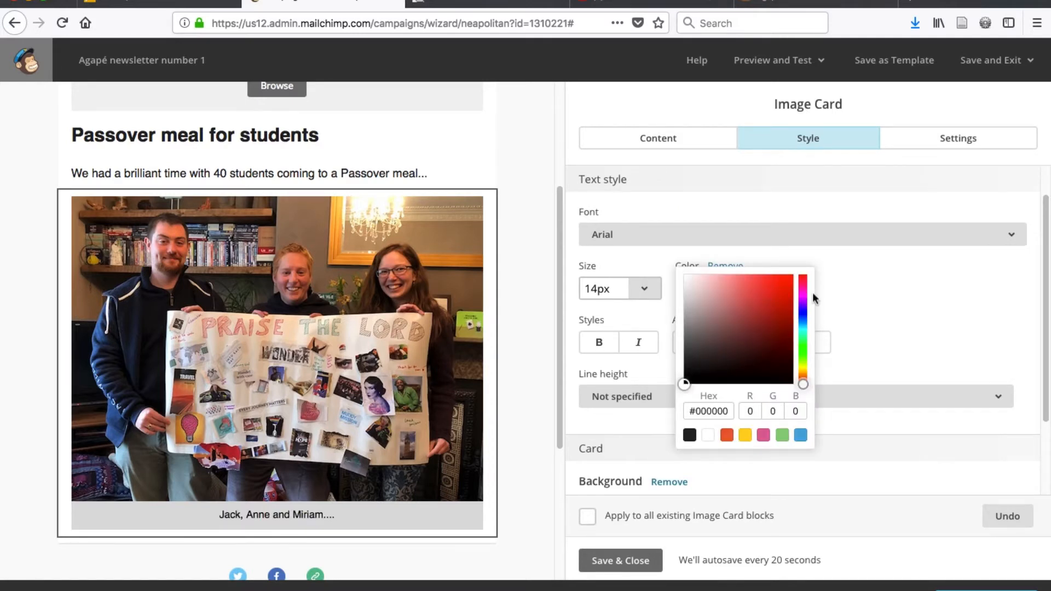
left_click(904, 306)
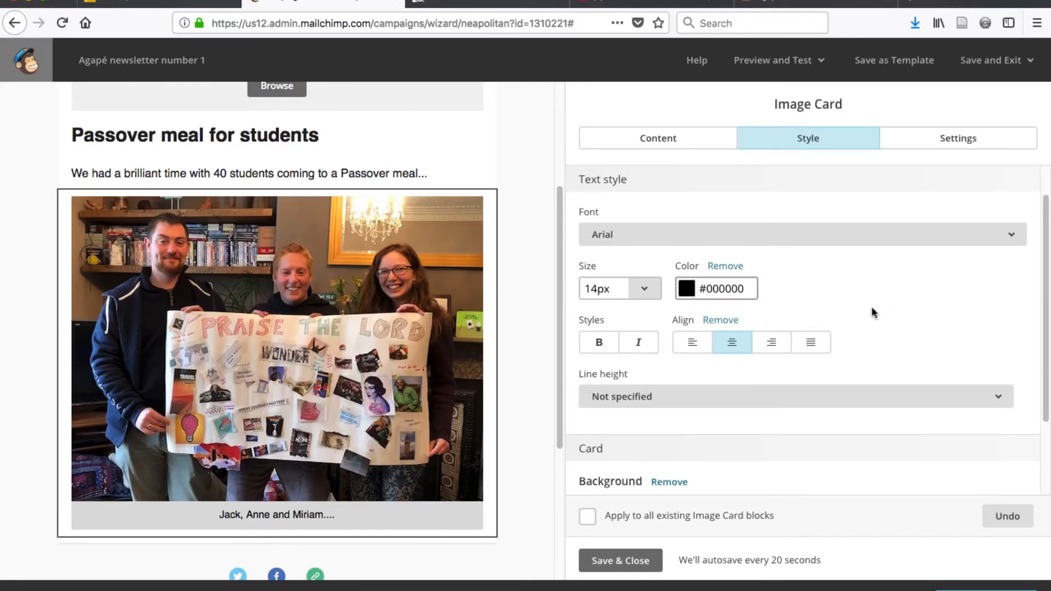
left_click(692, 344)
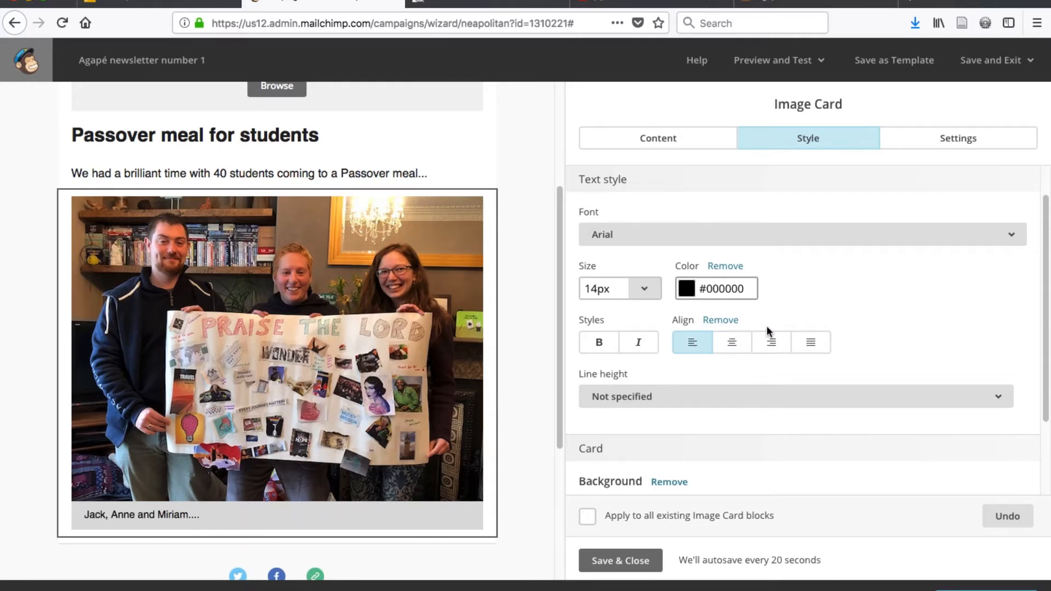
scroll(767, 330, "down", 3)
scroll(763, 330, "up", 4)
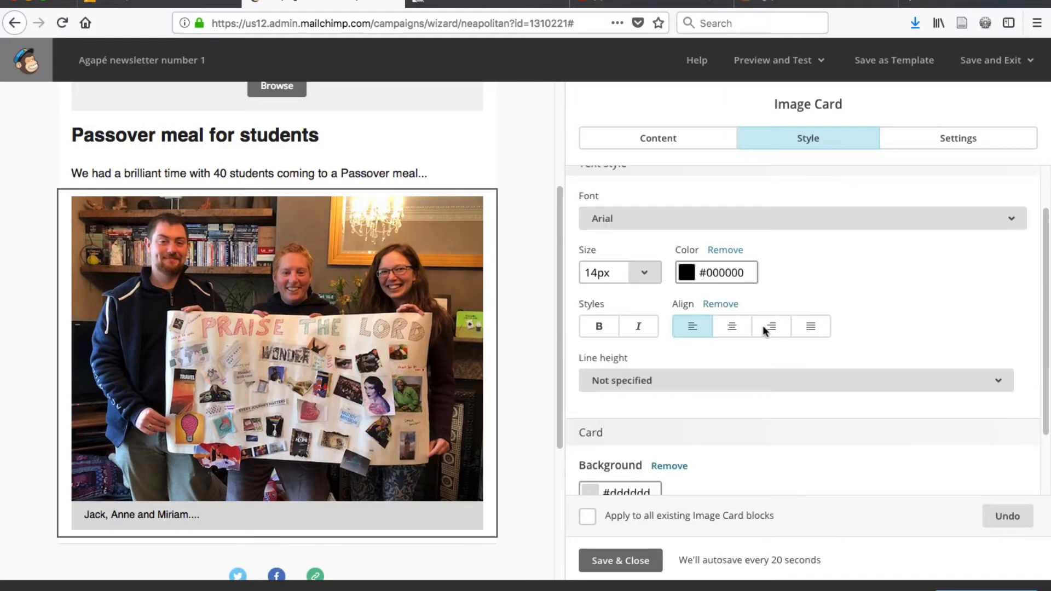
left_click(620, 560)
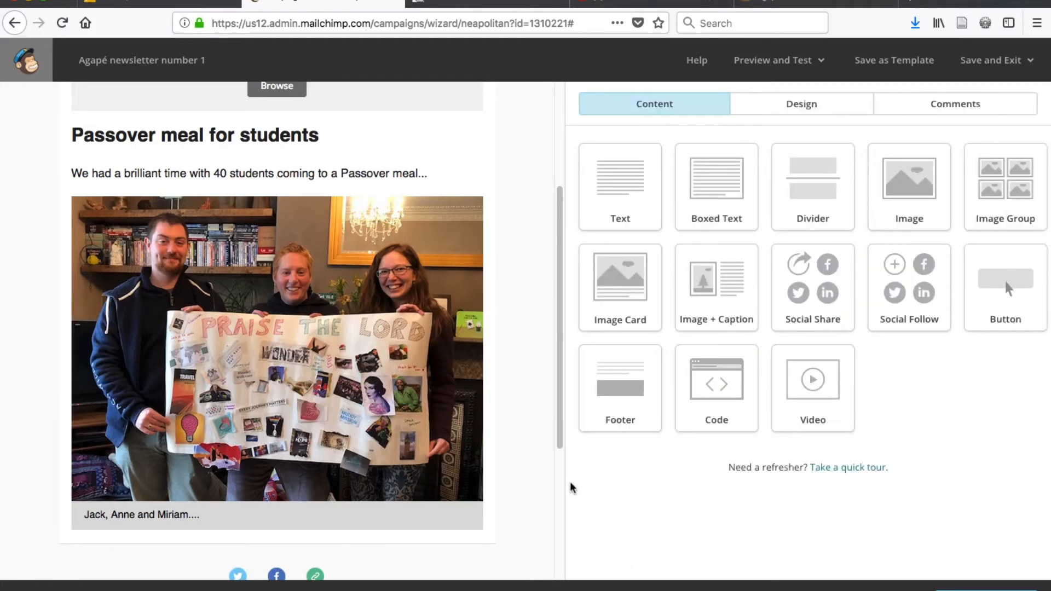
- Add a text block below the photo caption with placeholder text 'kjherlga;lak poerjaypo'
scroll(537, 393, "down", 3)
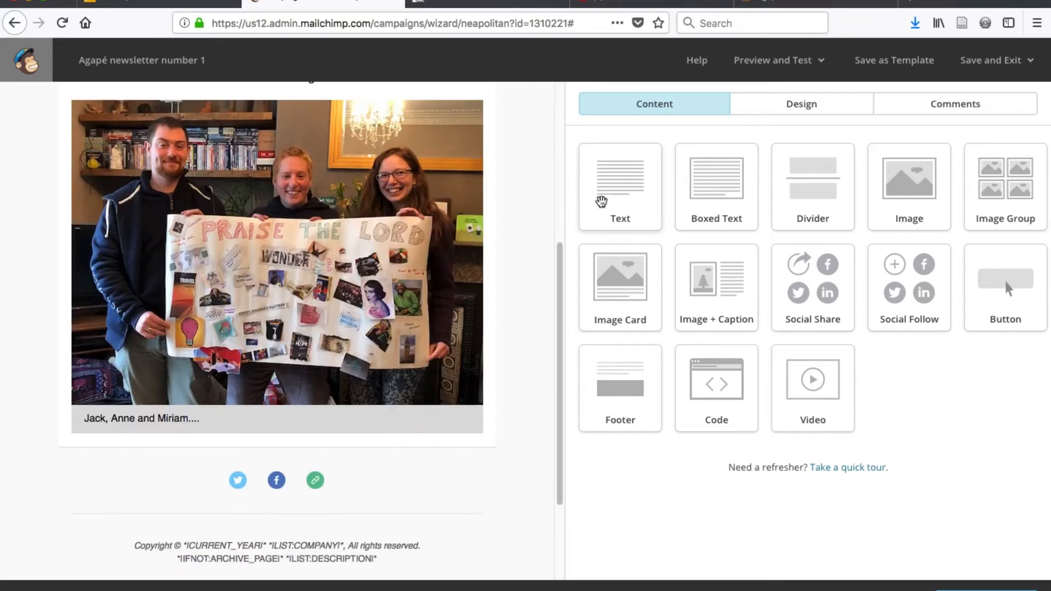
left_click_drag(615, 188, 420, 451)
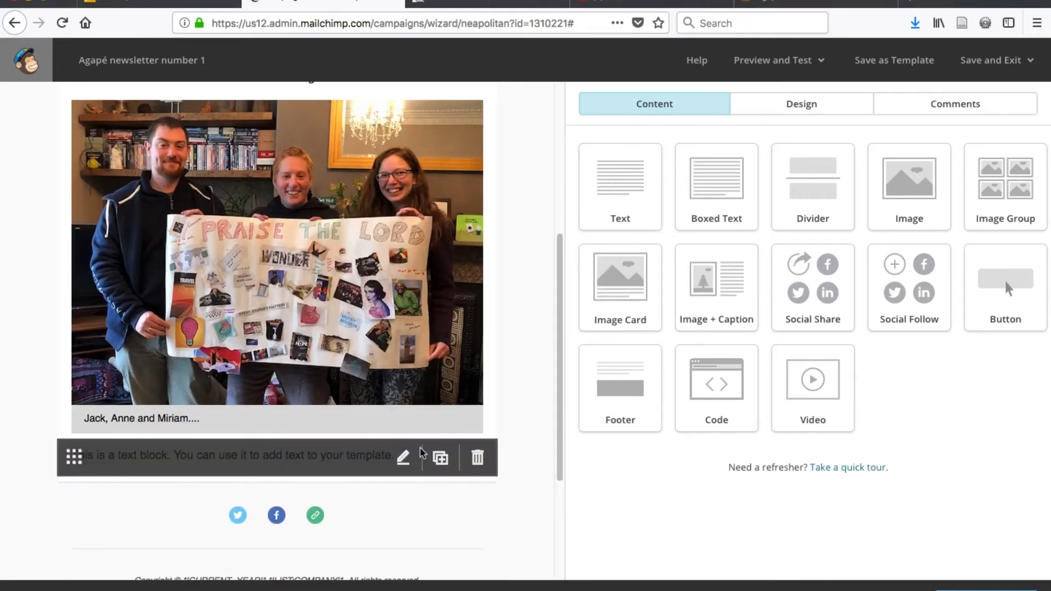
key("super+a")
type("kjherlga;lak poerjaypo")
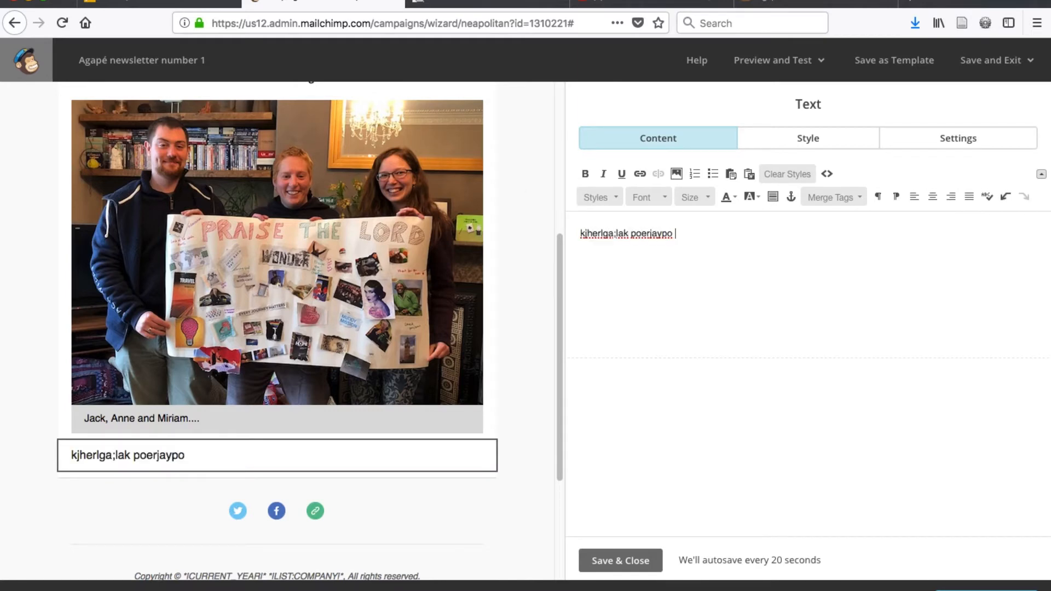
left_click(630, 560)
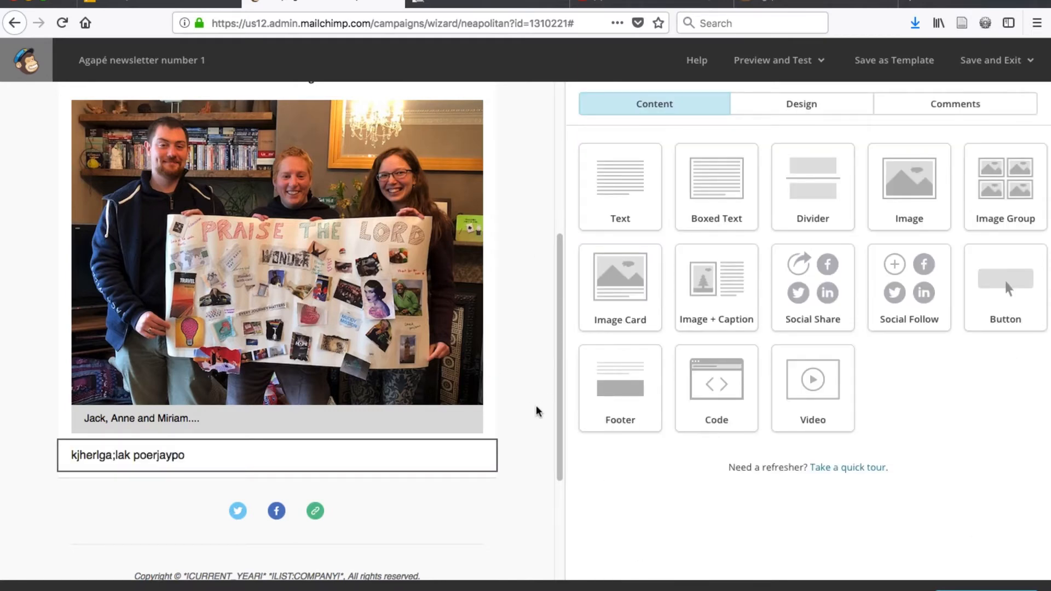
- Add a video block below the new text block, above the email footer
scroll(537, 411, "up", 5)
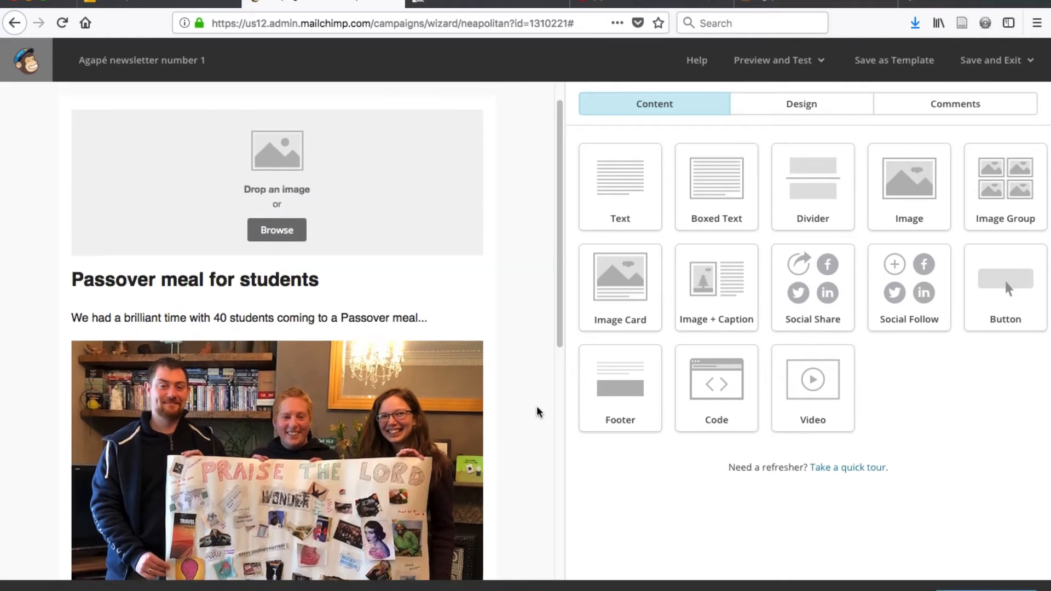
scroll(537, 412, "down", 3)
scroll(537, 411, "down", 3)
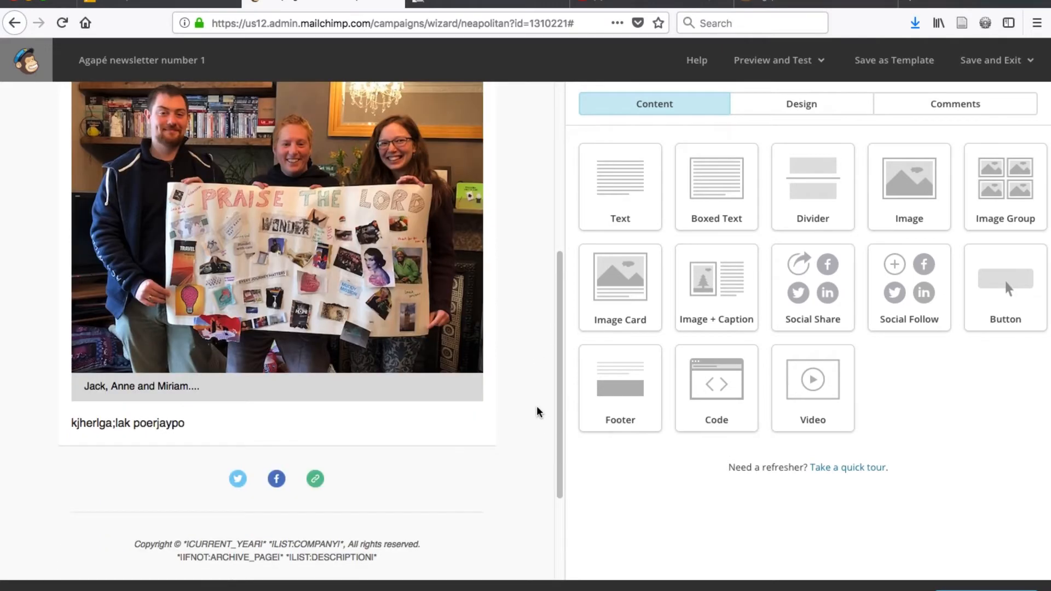
left_click_drag(816, 382, 438, 416)
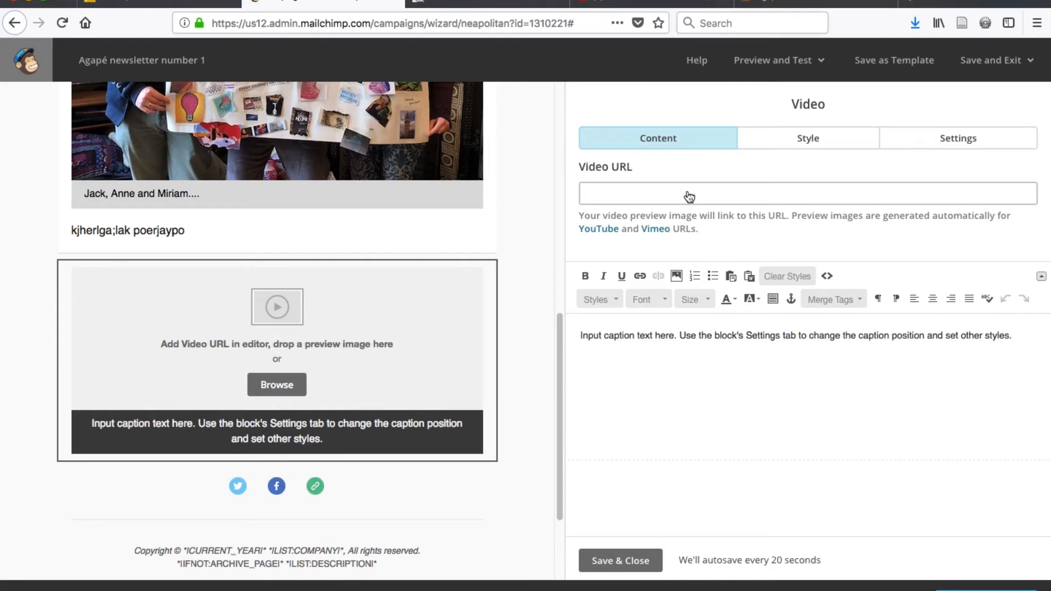
- Switch to the YouTube tab showing the 'We Are Women Newcastle promo' video
left_click(601, 2)
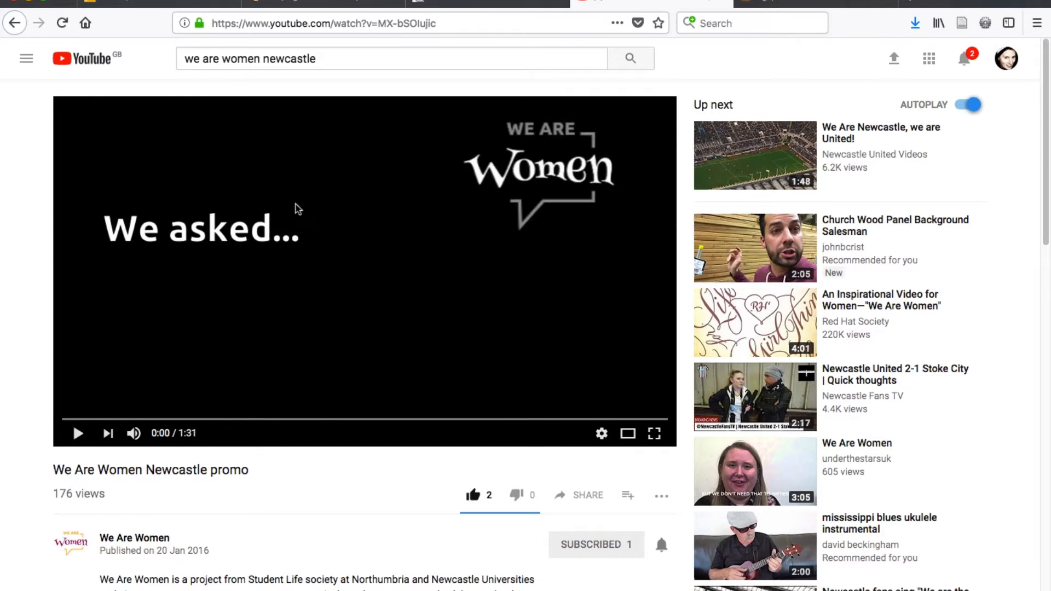
left_click(78, 434)
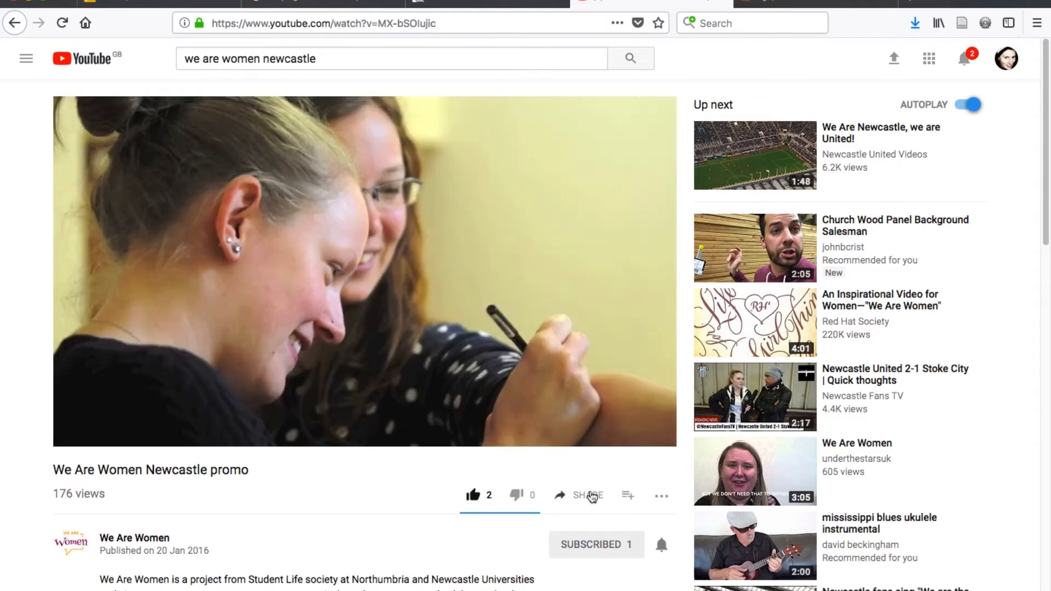
left_click(589, 495)
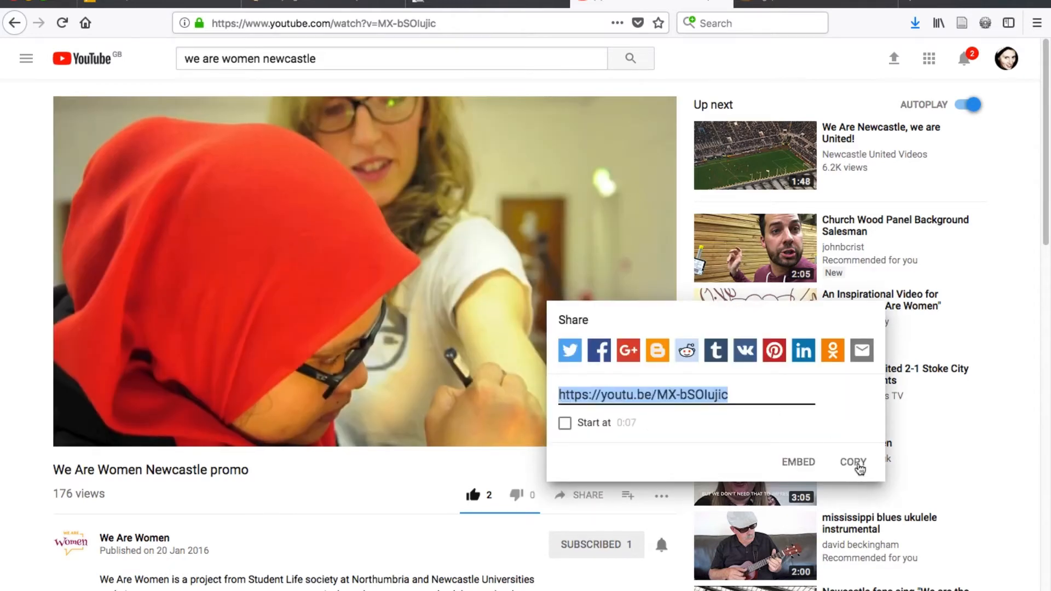
left_click(860, 464)
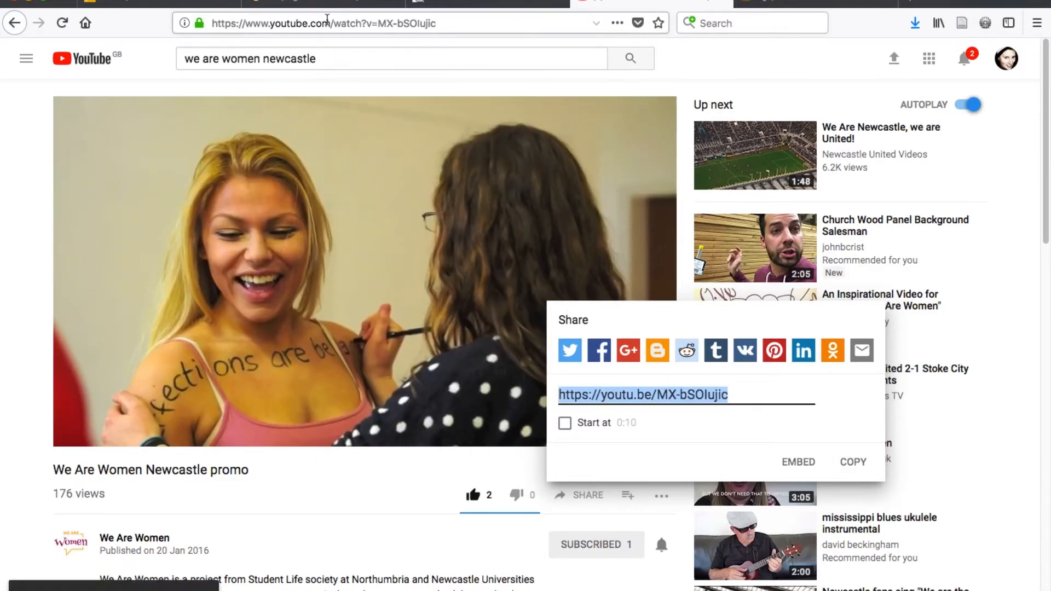
left_click(315, 3)
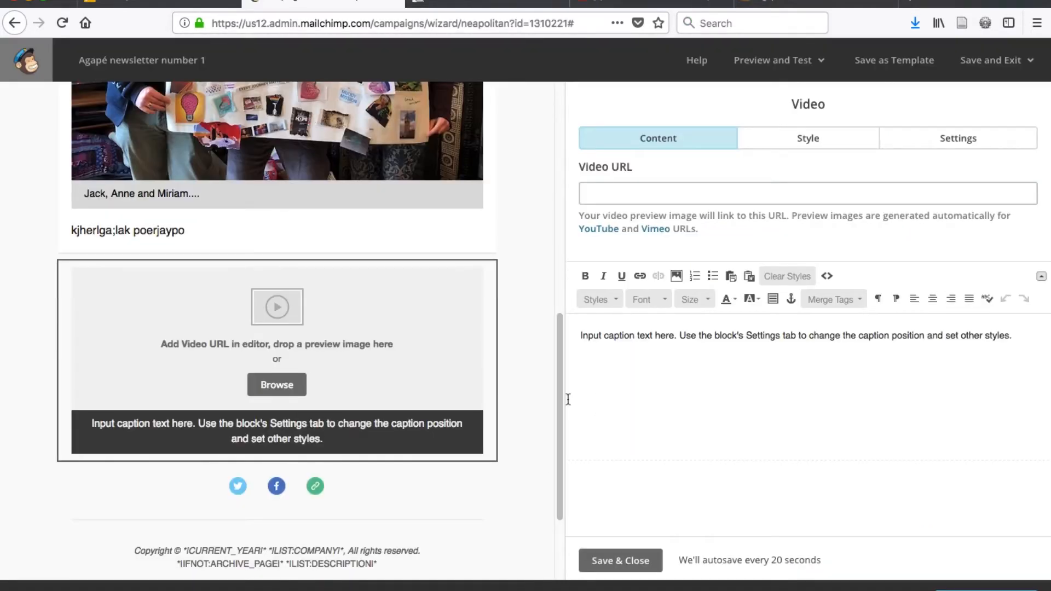
- Paste the youtu.be promo link into the video block's URL and save the block
left_click(619, 190)
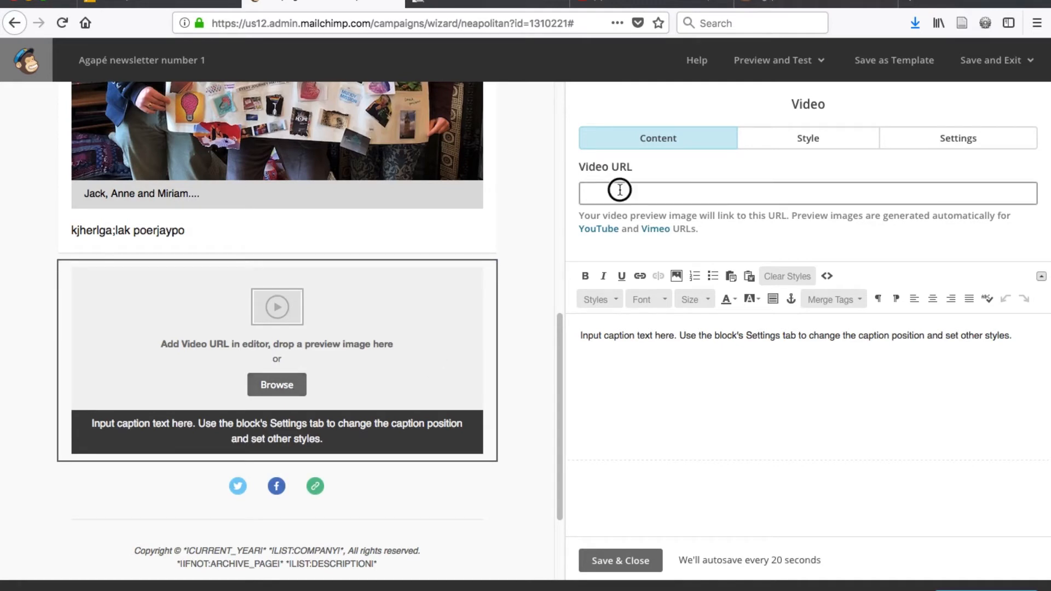
key("super+v")
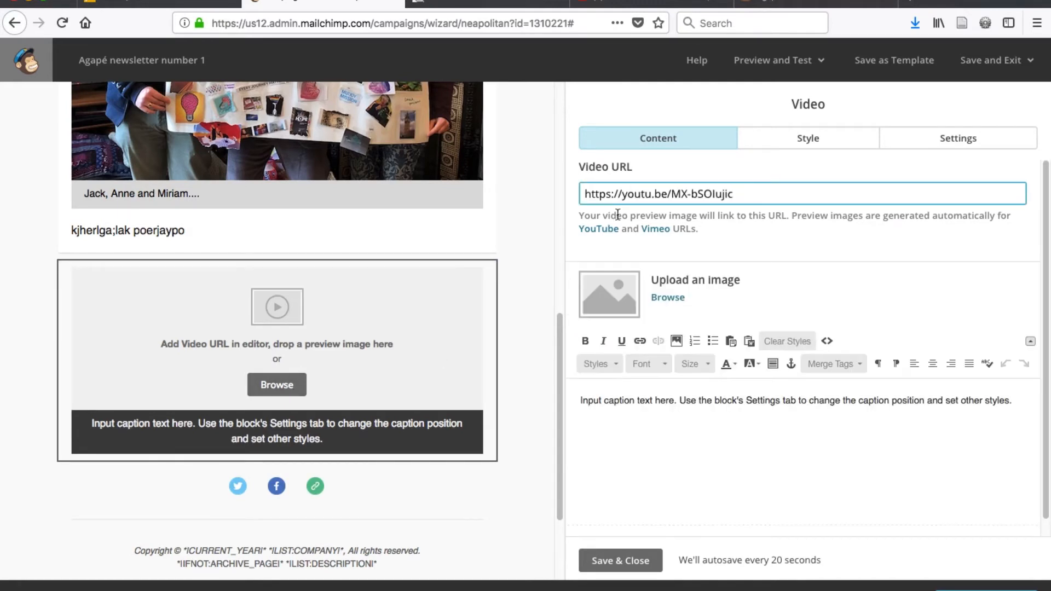
left_click(649, 557)
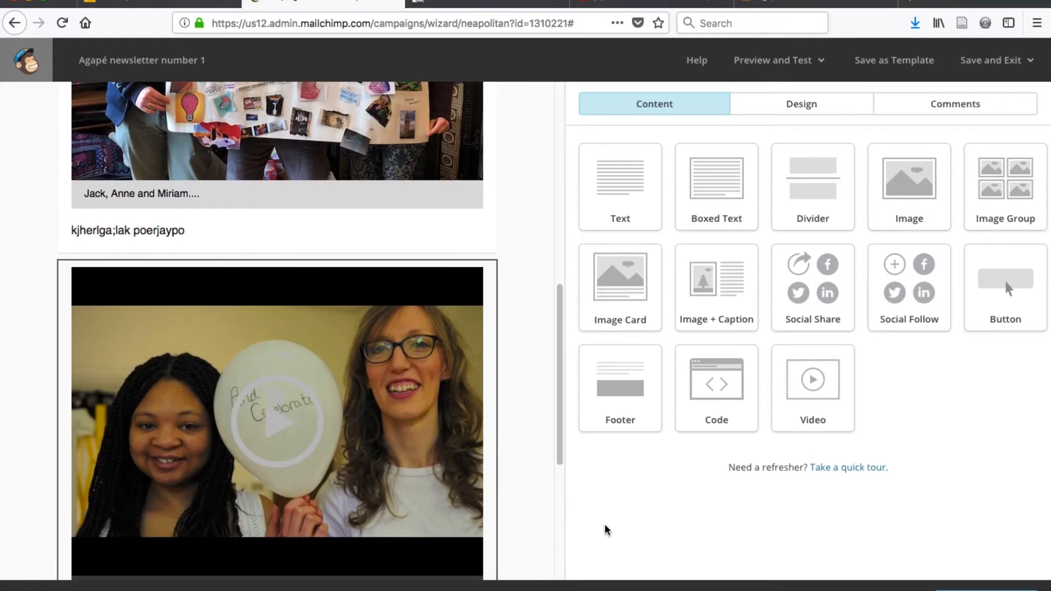
- Pause the YouTube promo and go back to the newsletter draft
left_click(606, 5)
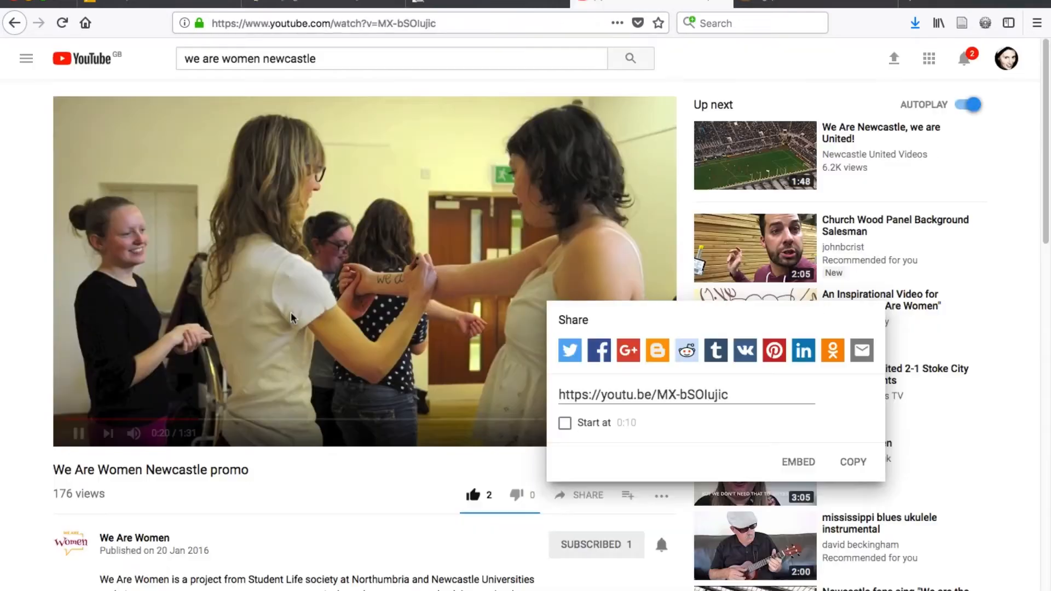
left_click(305, 244)
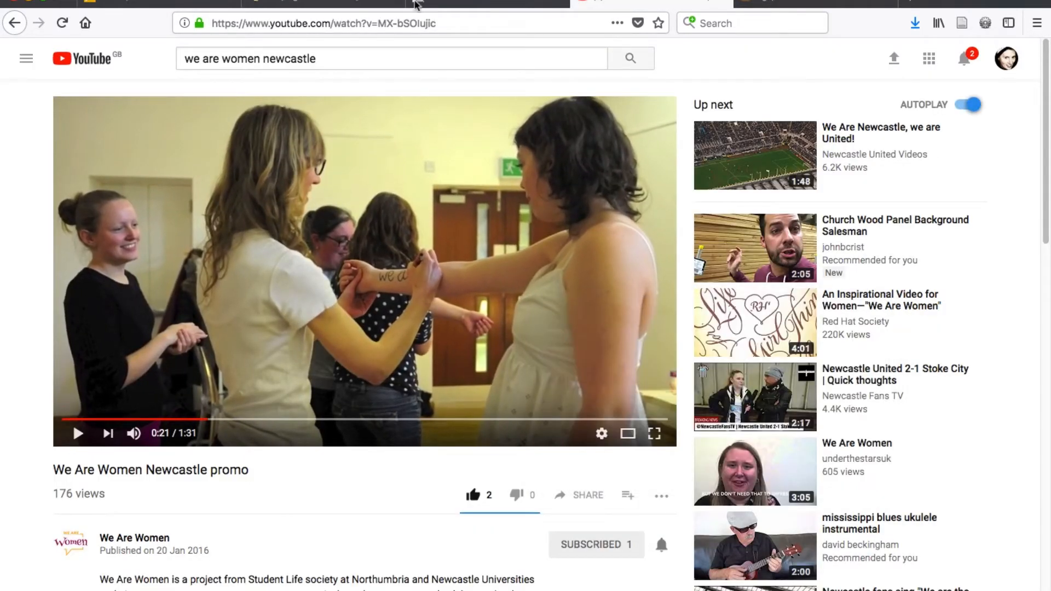
left_click(403, 5)
scroll(520, 282, "down", 3)
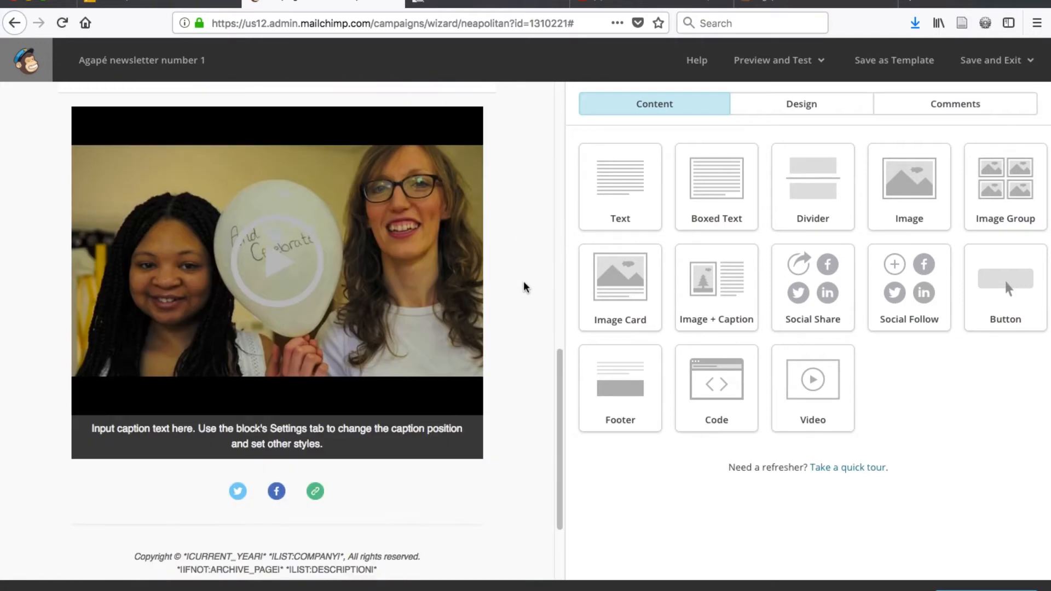
scroll(517, 281, "up", 2)
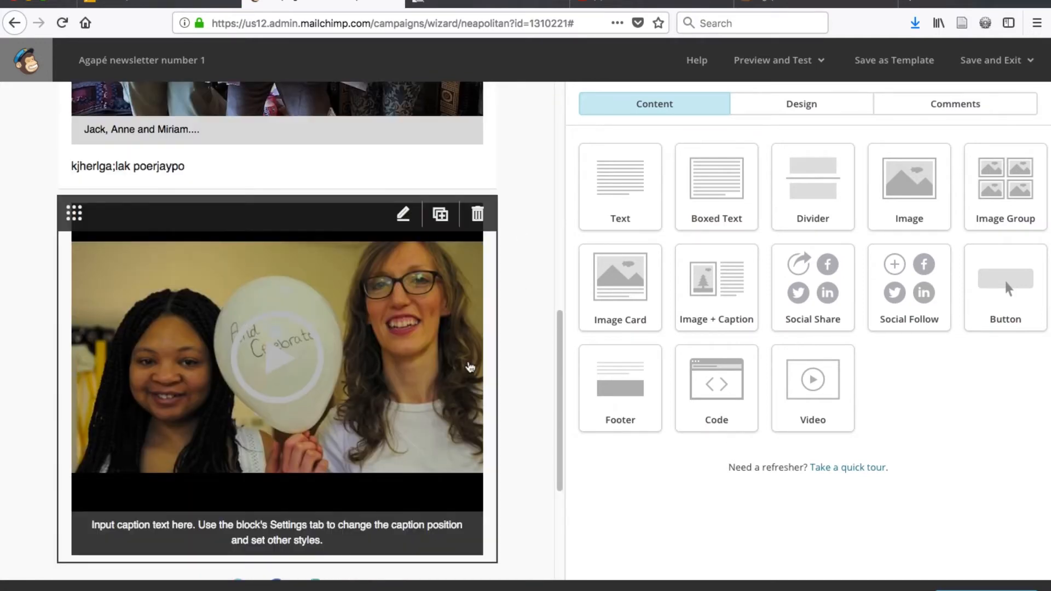
scroll(534, 377, "down", 2)
scroll(525, 369, "up", 1)
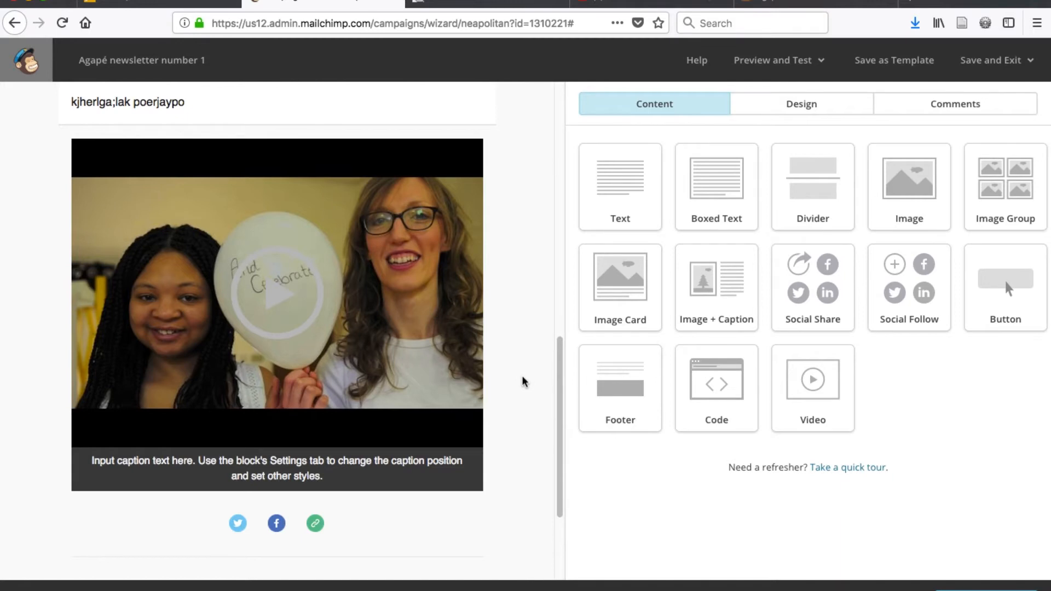
scroll(521, 378, "up", 2)
scroll(521, 378, "up", 3)
- Add a default thin divider between the paragraph and the promo video block
left_click_drag(800, 188, 424, 404)
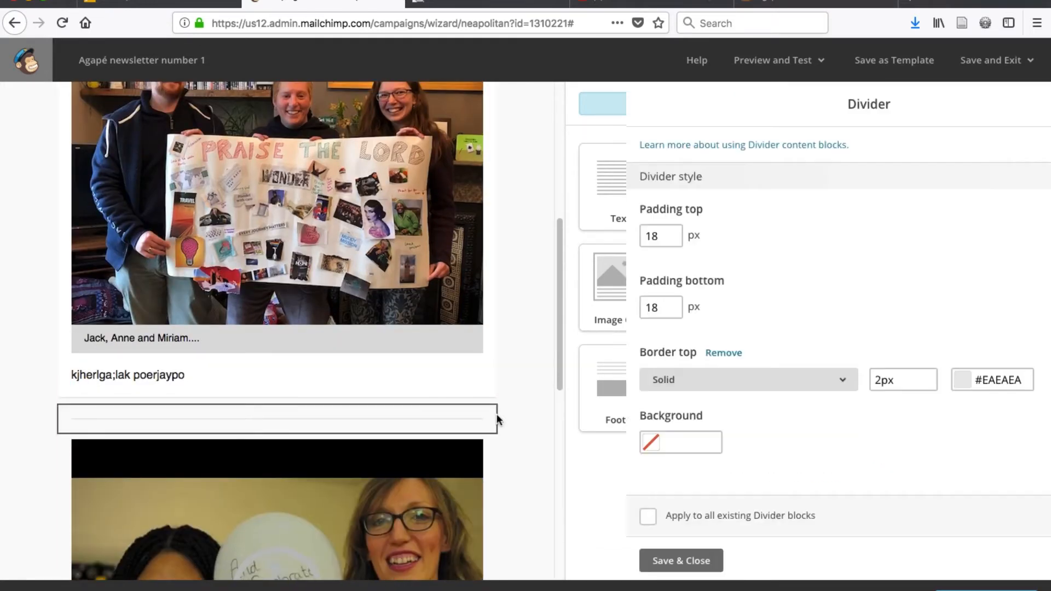
left_click(620, 561)
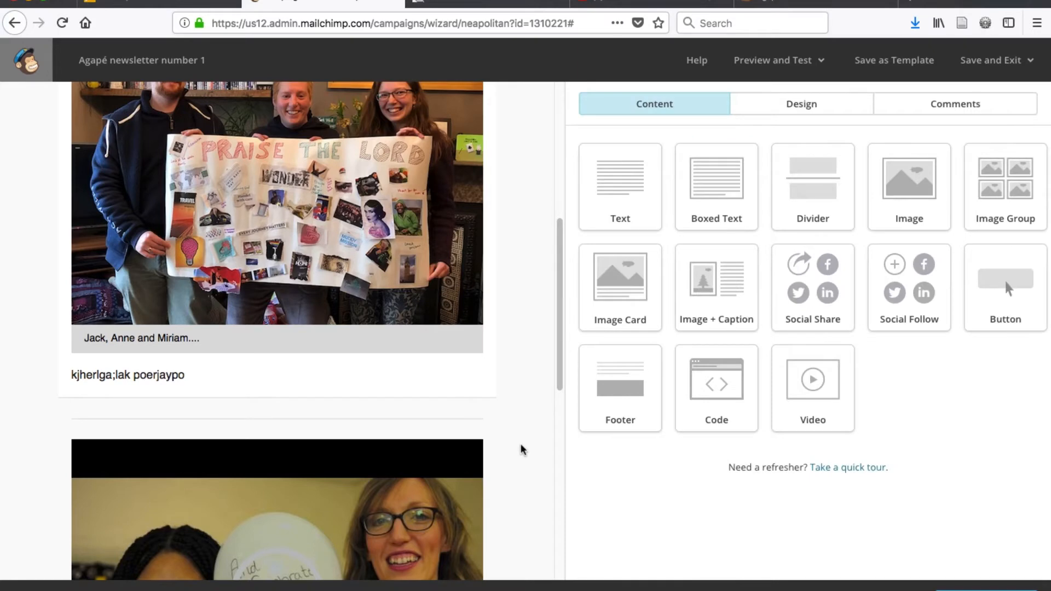
scroll(521, 443, "down", 2)
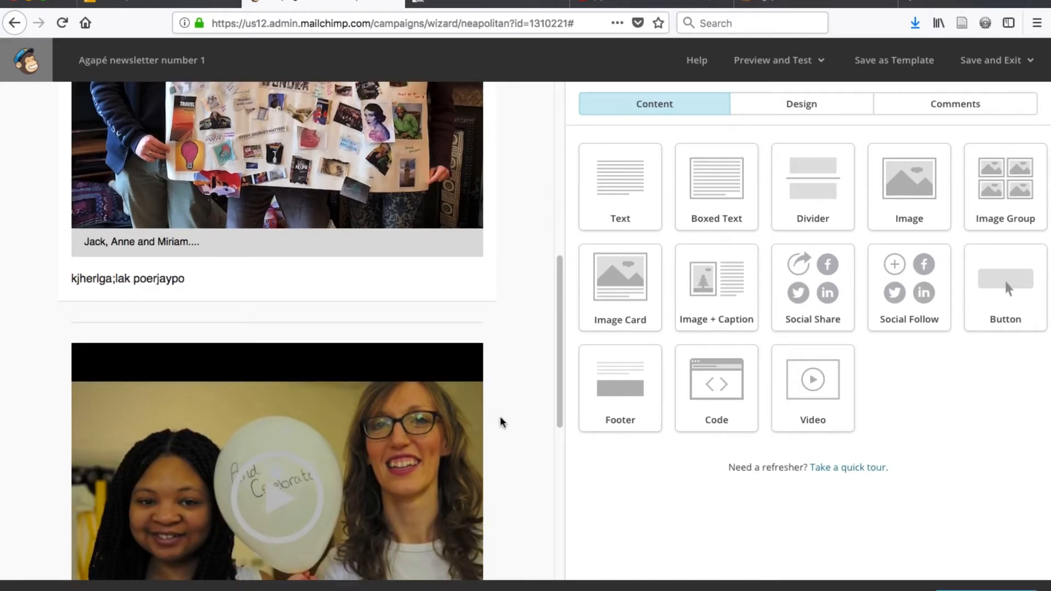
scroll(503, 422, "down", 6)
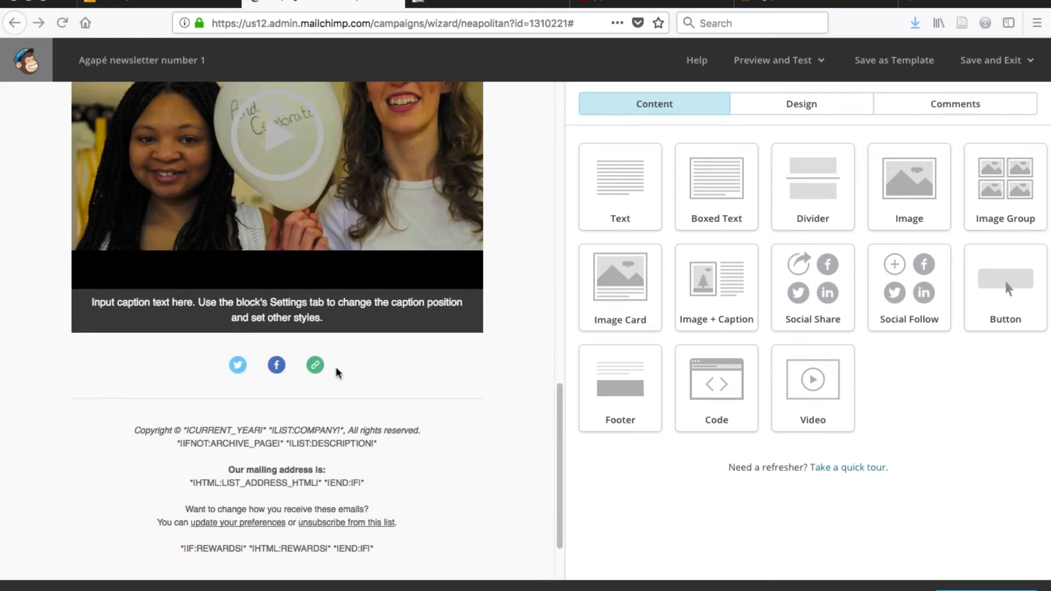
mouse_move(333, 372)
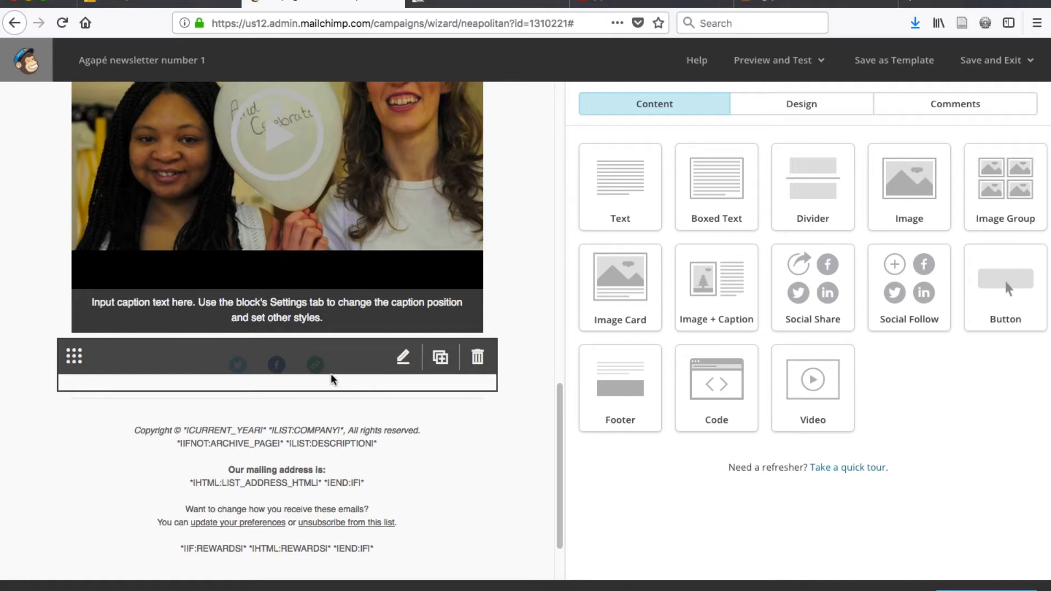
- Open the old social icons block, review its Twitter link settings, then close them
left_click(330, 373)
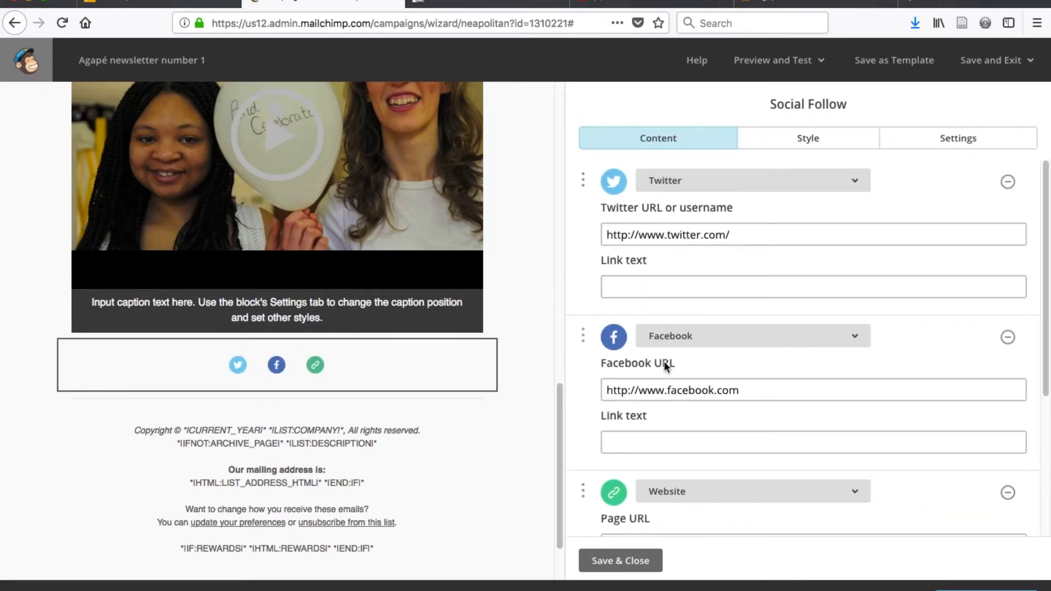
left_click(748, 237)
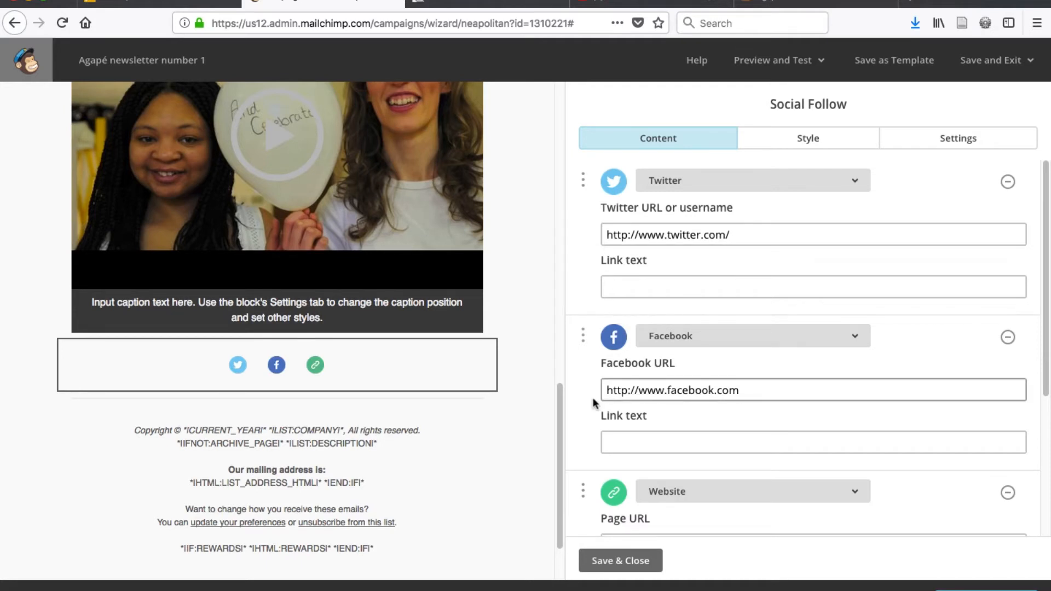
scroll(682, 482, "down", 1)
scroll(690, 433, "down", 3)
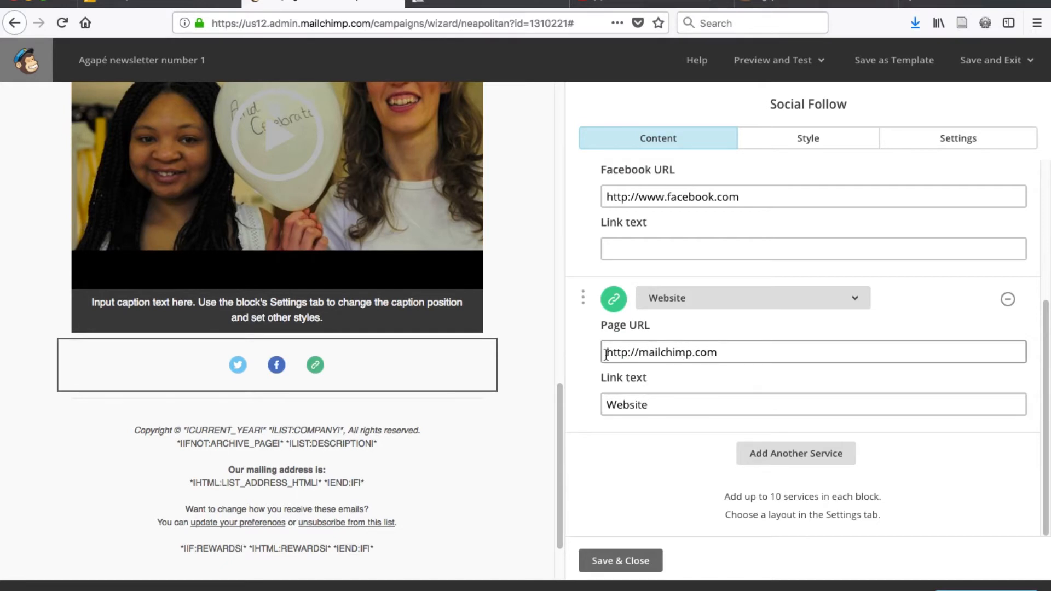
scroll(629, 367, "up", 4)
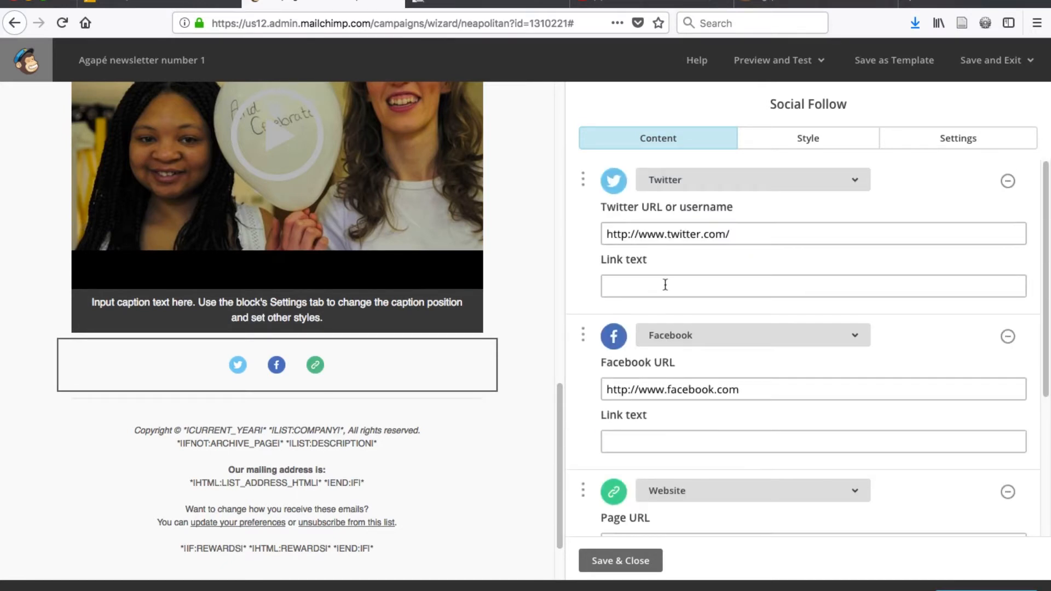
scroll(657, 429, "down", 5)
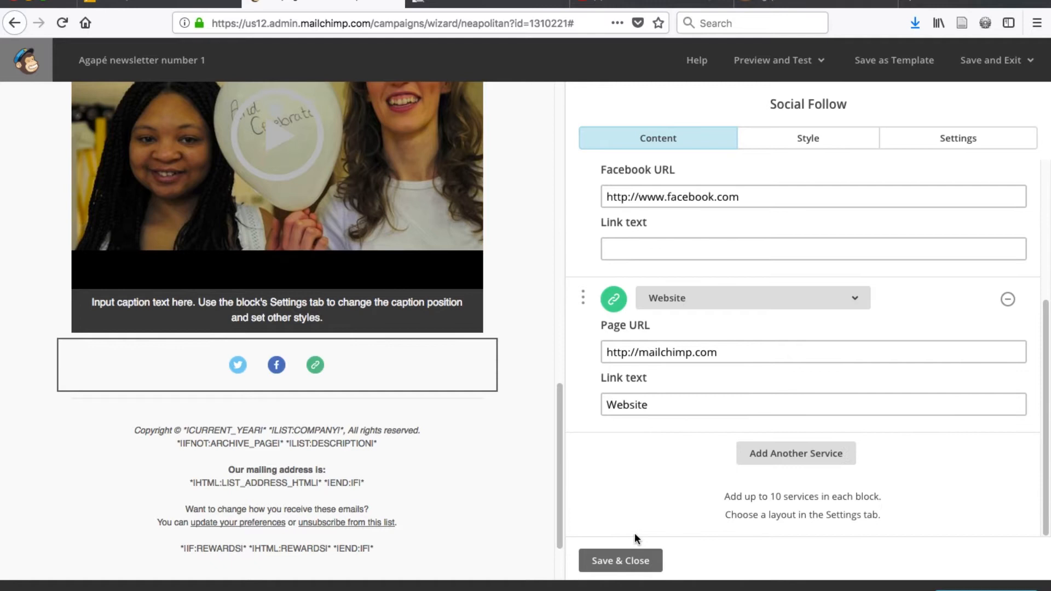
left_click(630, 561)
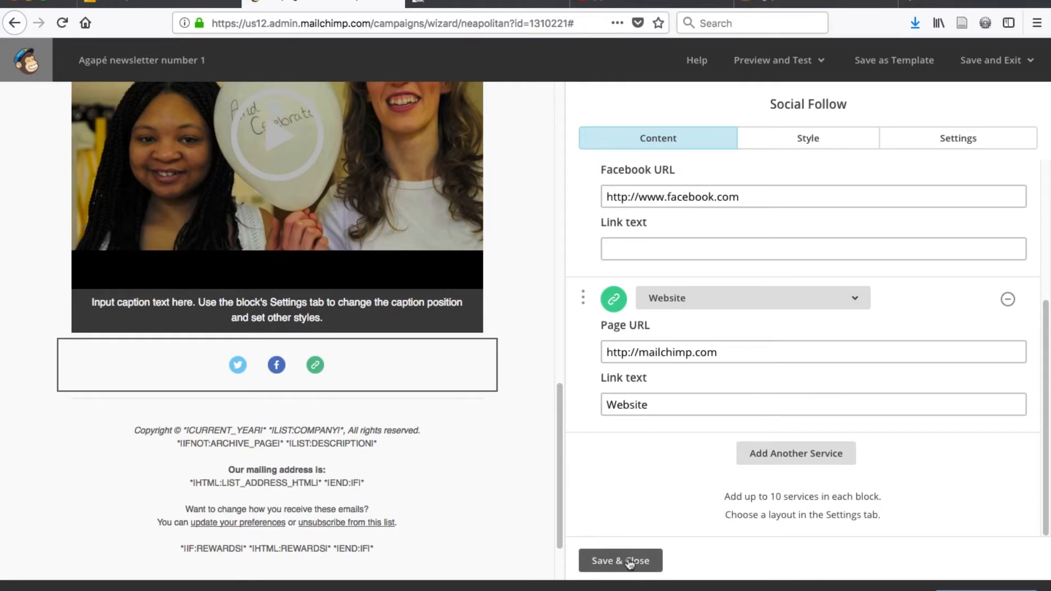
- Delete the old social icons block and drop a new Social Follow block below the video
left_click(478, 375)
left_click(368, 394)
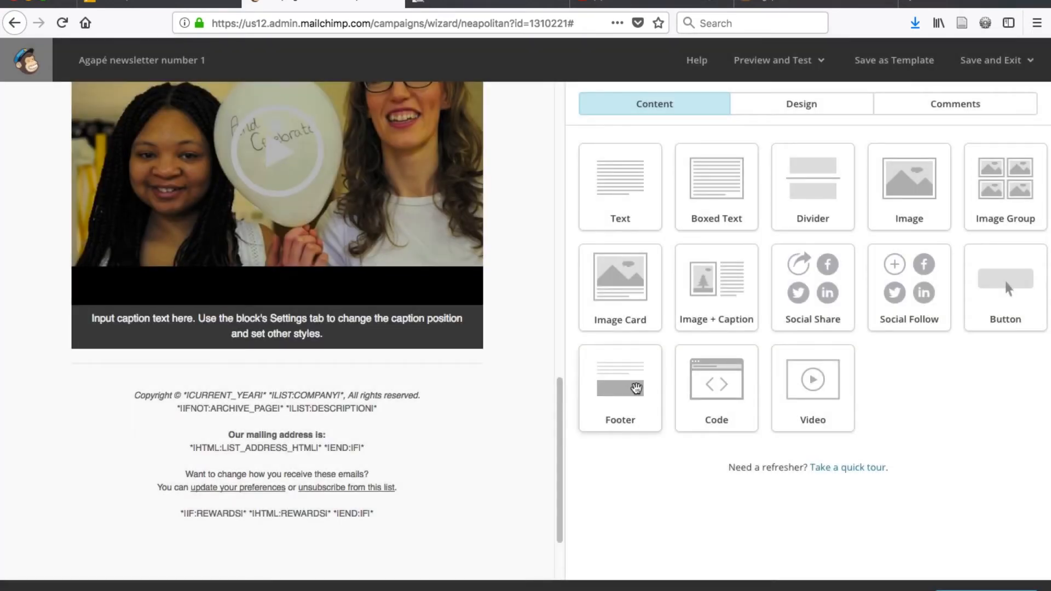
left_click_drag(900, 290, 390, 383)
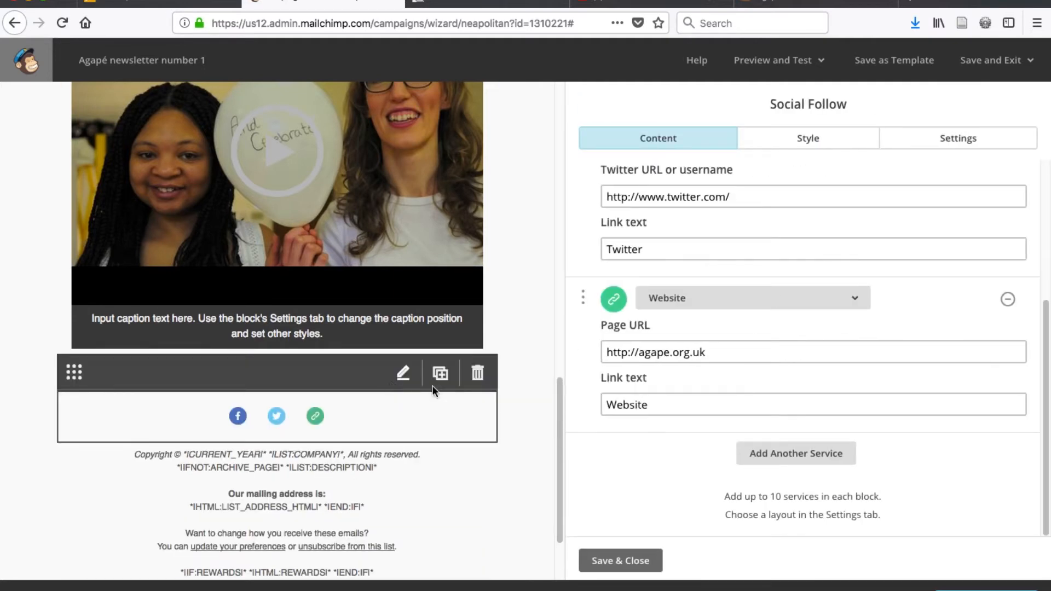
scroll(653, 384, "up", 3)
scroll(653, 385, "down", 2)
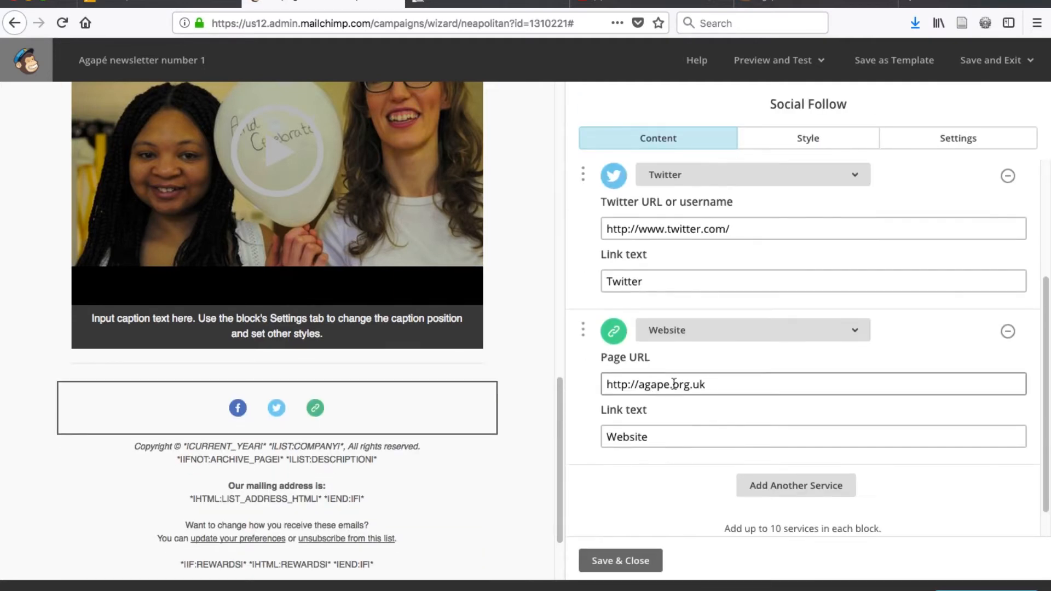
scroll(671, 387, "up", 3)
scroll(671, 386, "up", 1)
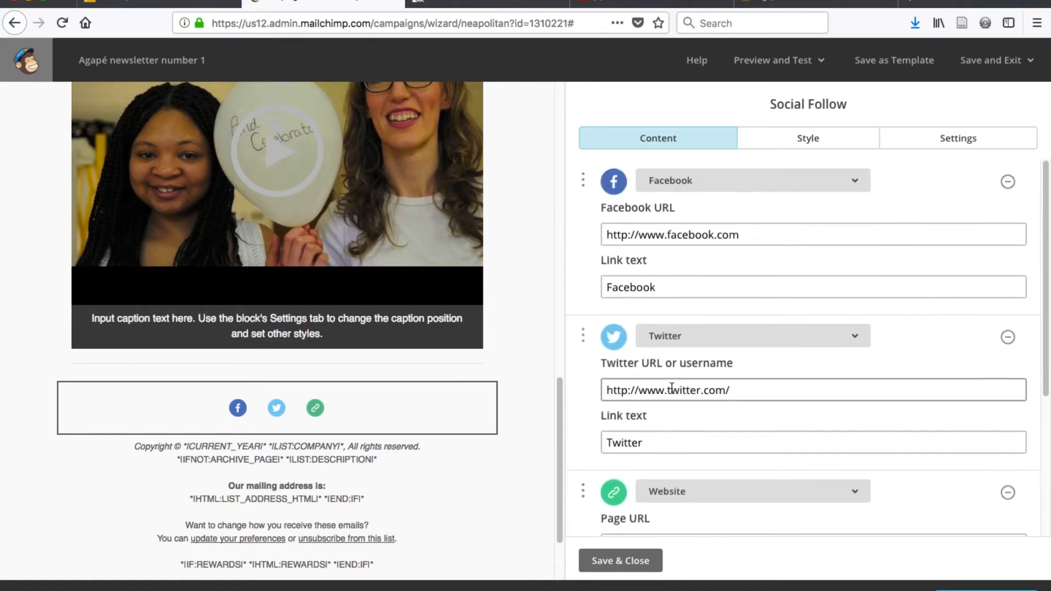
- Open Agapé UK's Twitter profile in a new tab and copy its address
left_click(910, 5)
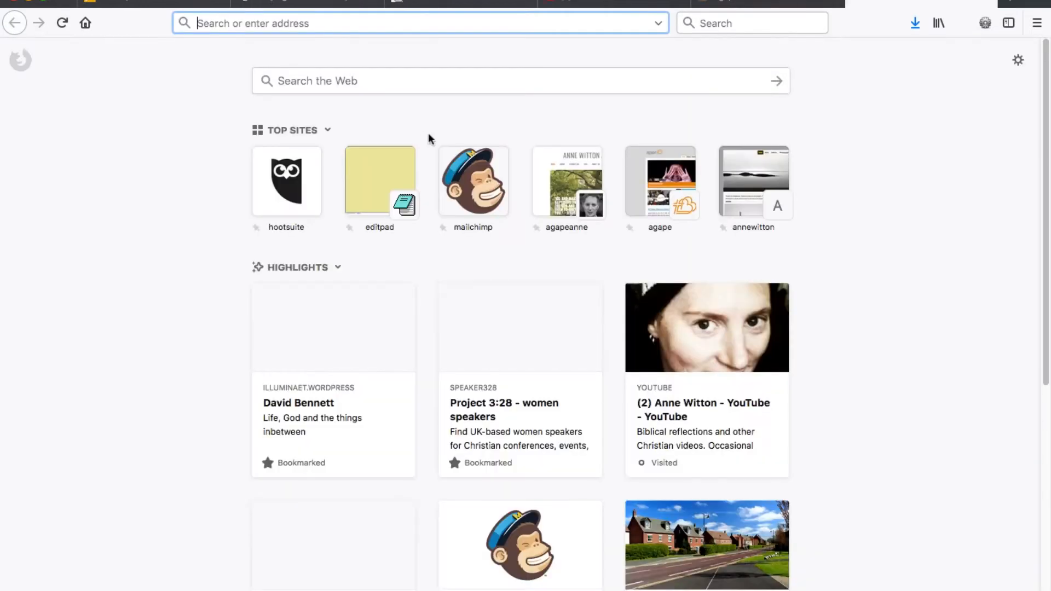
type("twitter.com/")
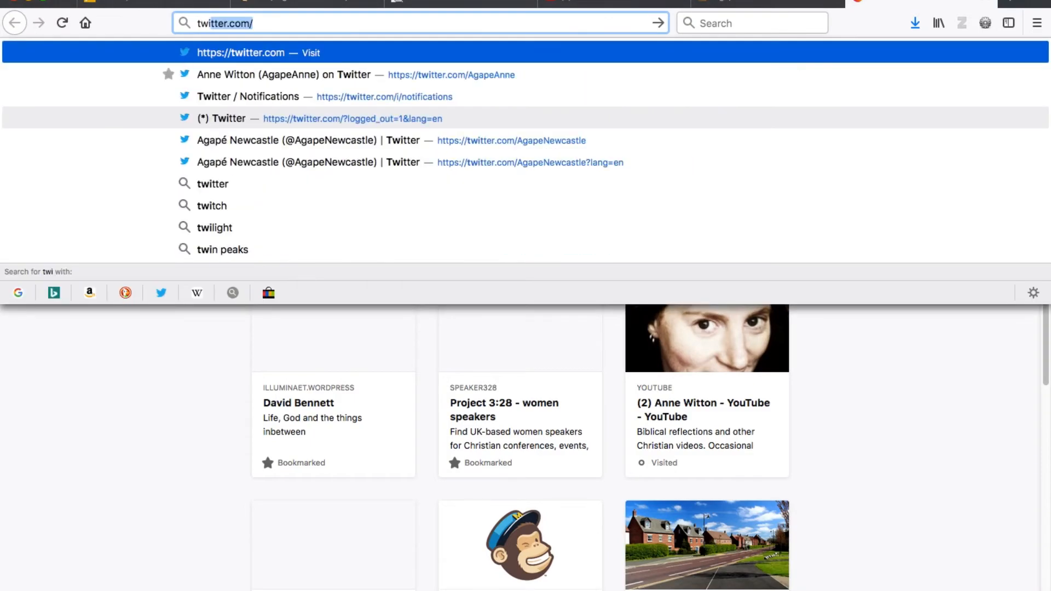
key("Return")
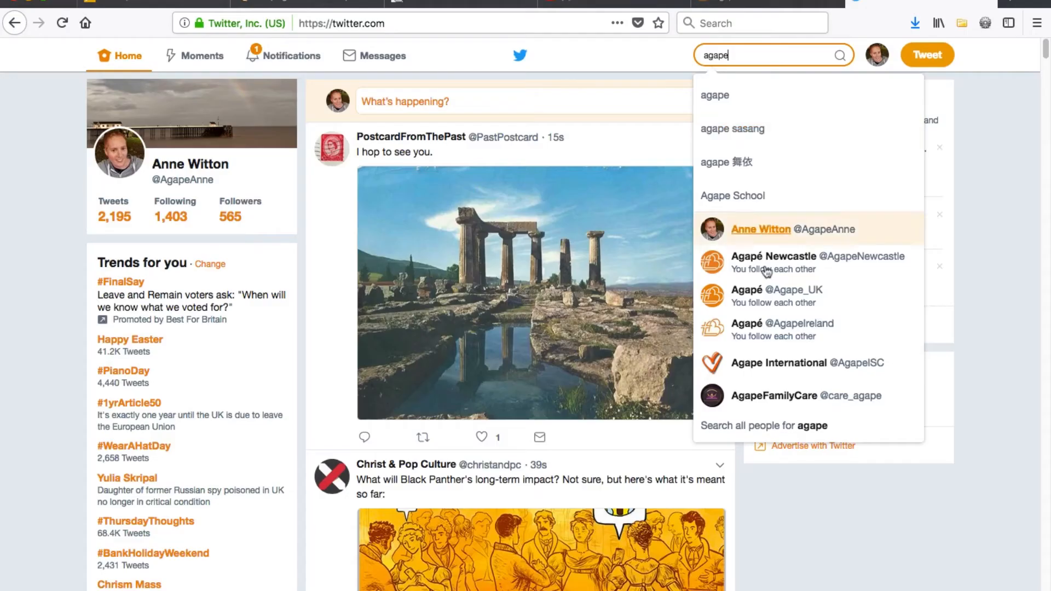
key("Down")
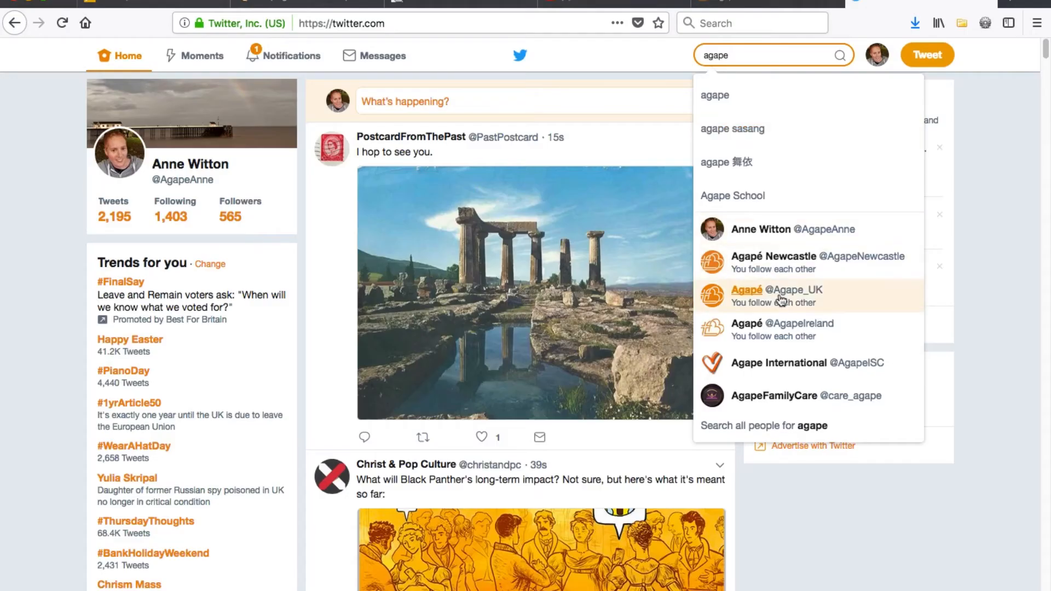
key("Return")
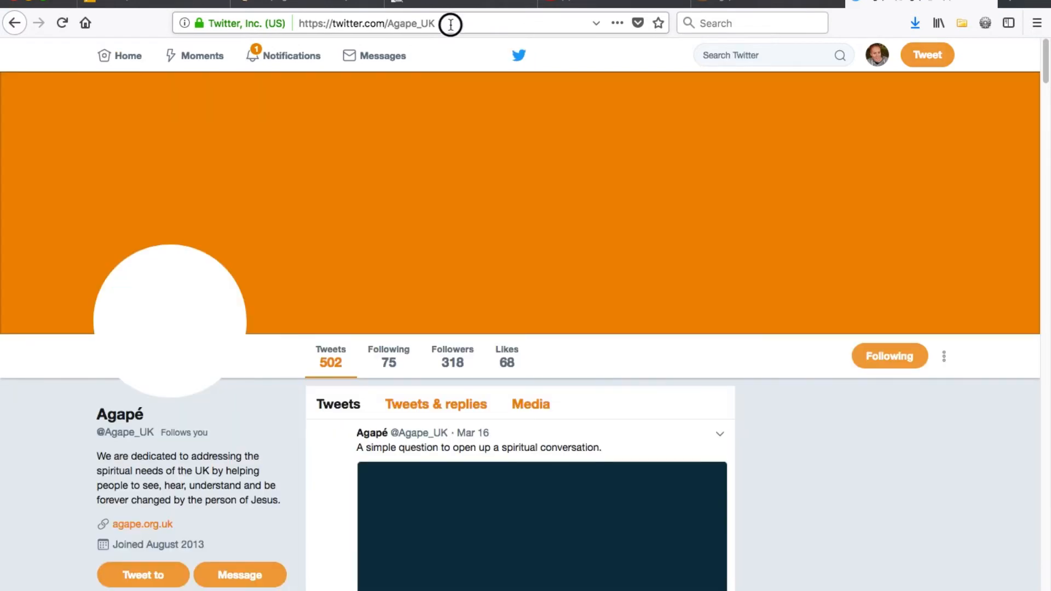
left_click(451, 24)
key("ctrl+c")
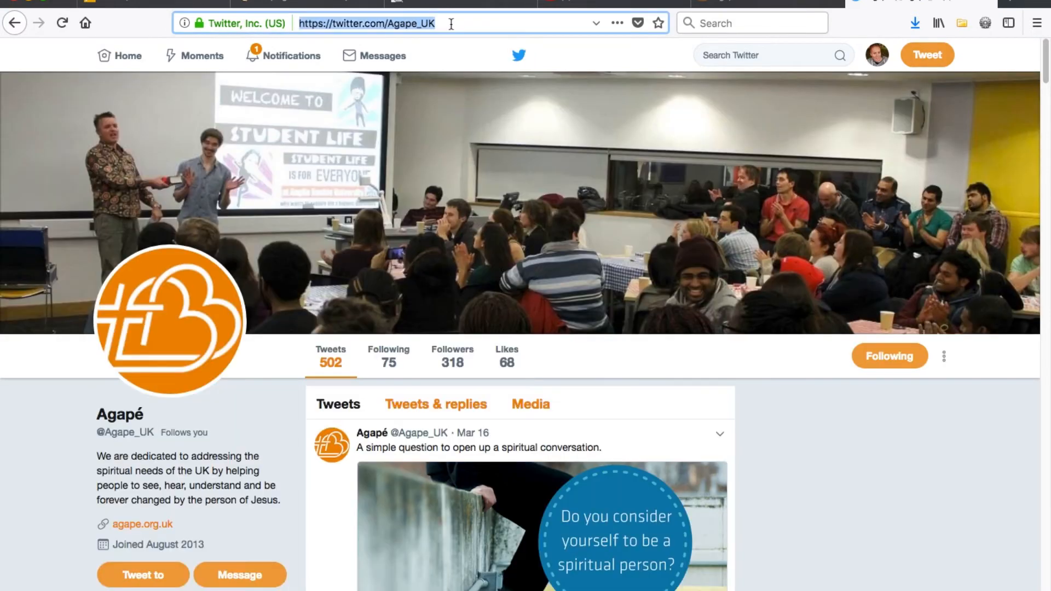
left_click(295, 3)
left_click(687, 397)
triple_click(654, 386)
key("ctrl+v")
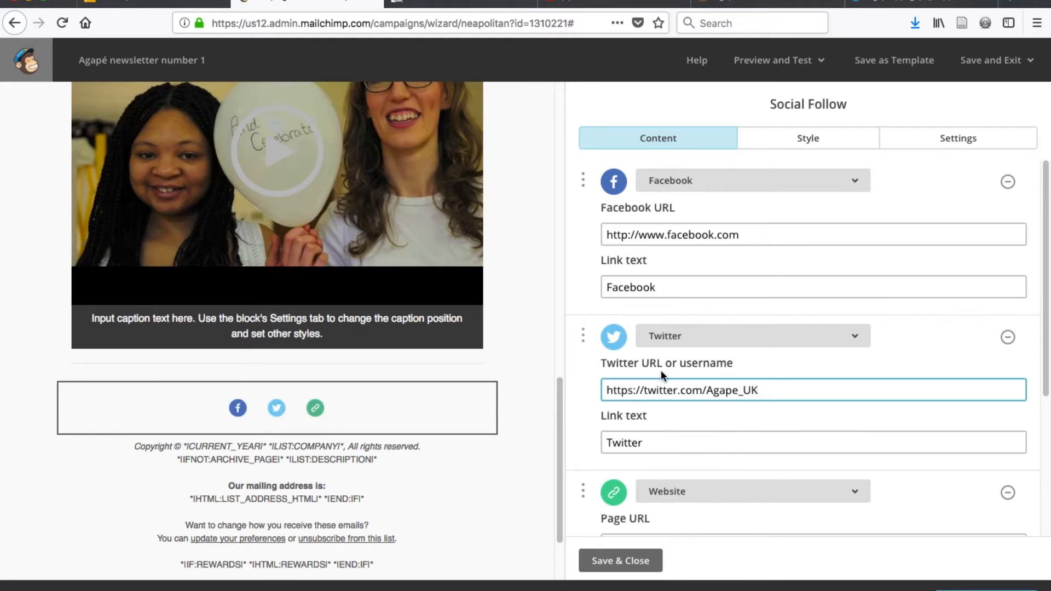
- Save and close the Social Follow links, then scroll back to the top of the email
scroll(662, 370, "down", 2)
left_click(621, 560)
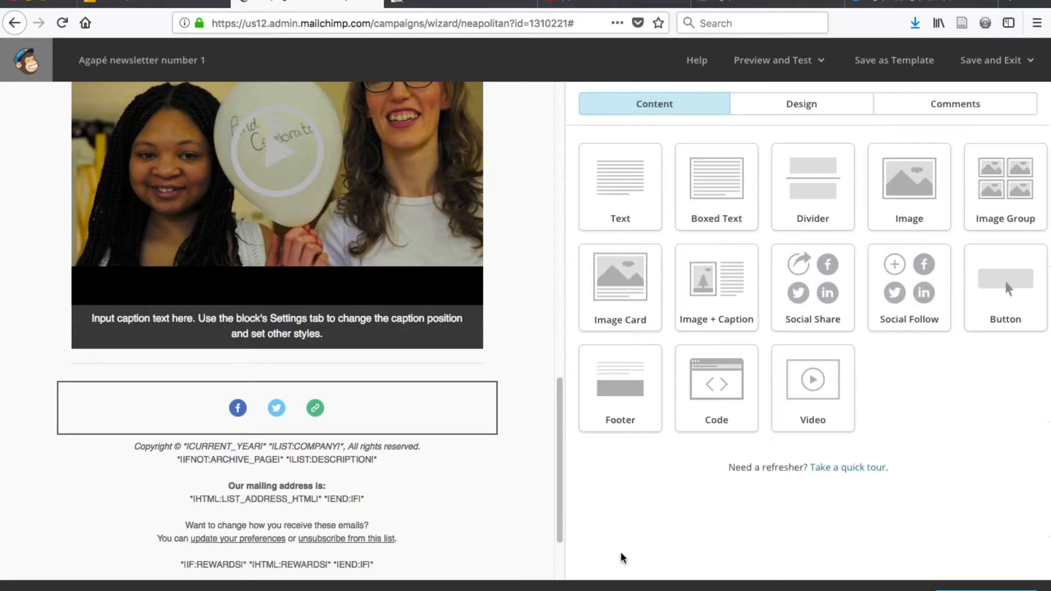
scroll(544, 399, "up", 8)
scroll(544, 399, "up", 6)
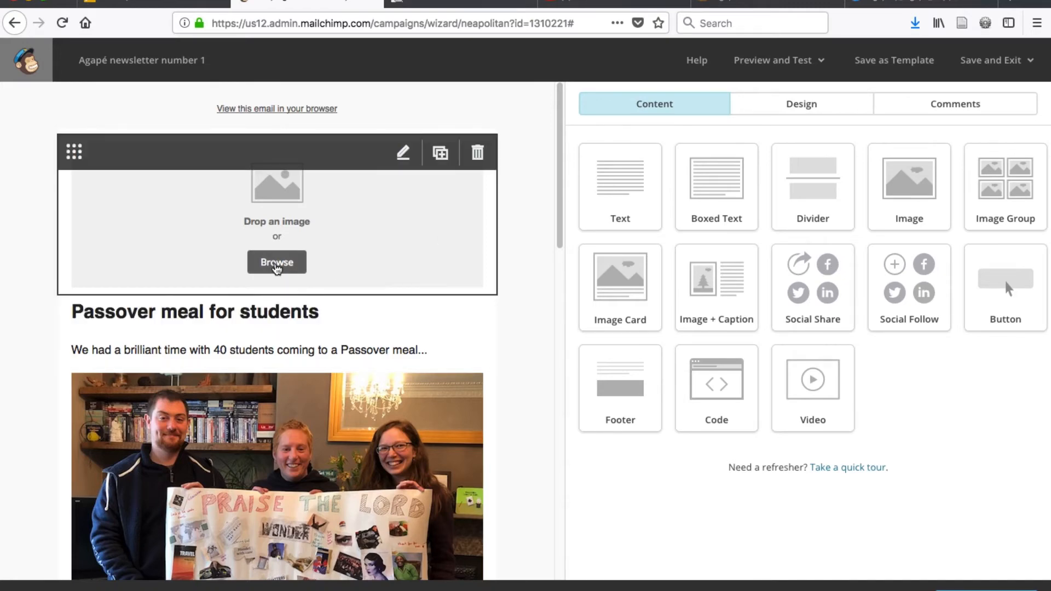
- Upload banner2.png from the Desktop into the empty top image block
left_click(277, 262)
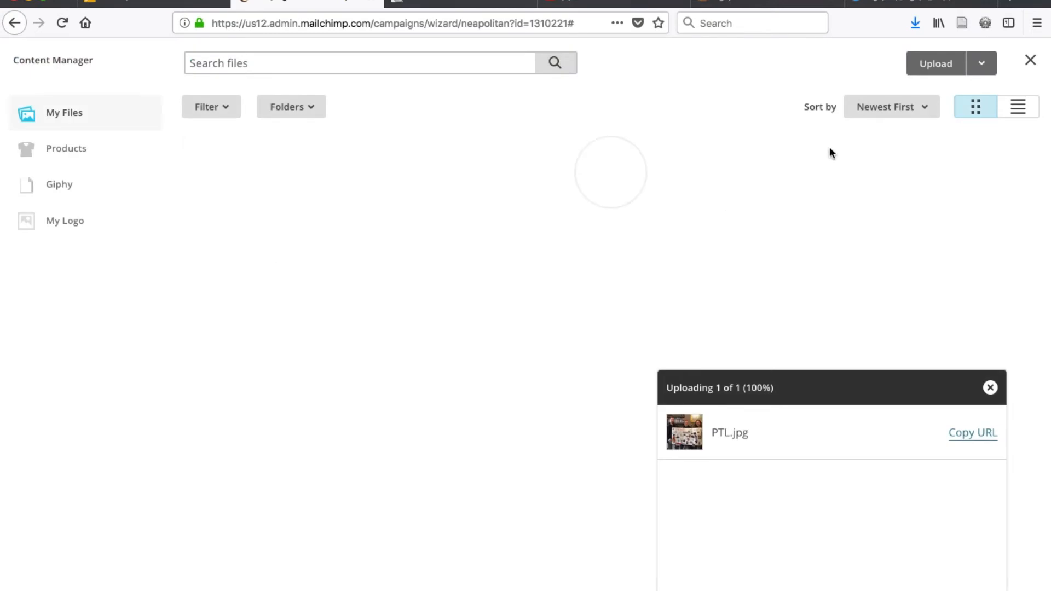
left_click(935, 67)
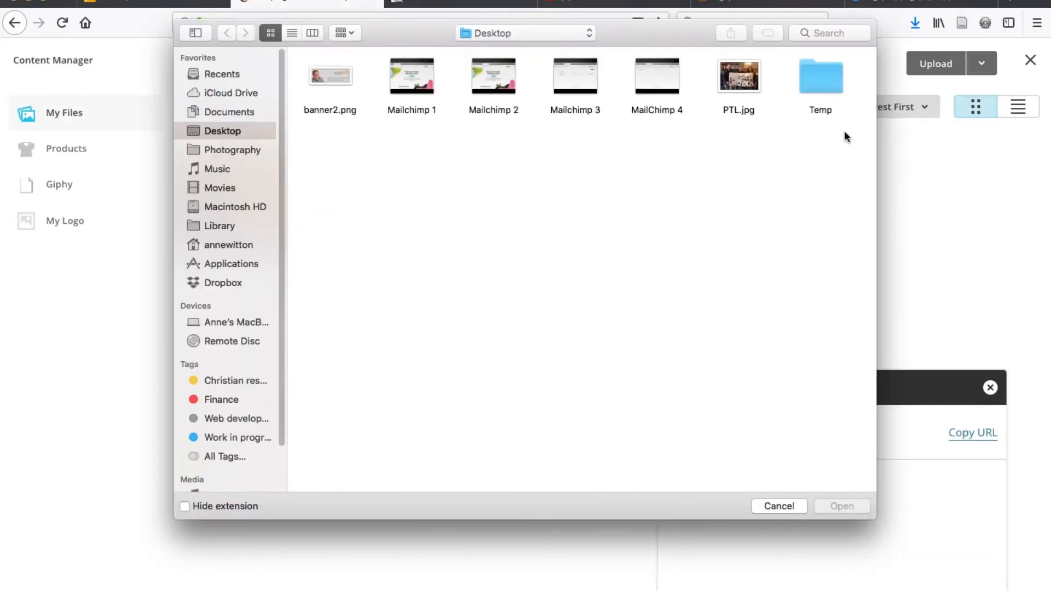
left_click(324, 81)
double_click(326, 77)
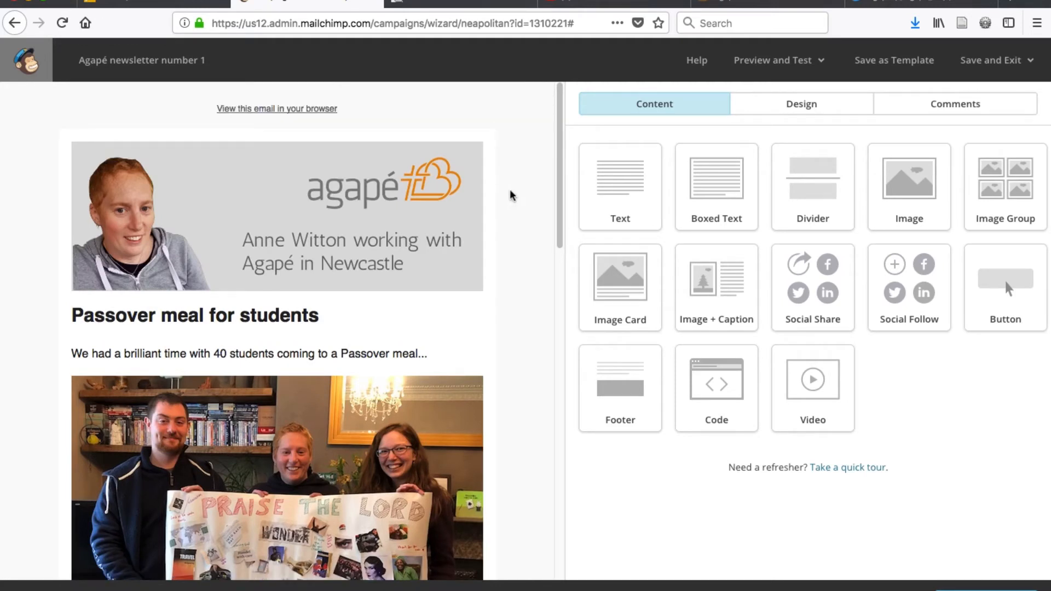
scroll(521, 198, "down", 3)
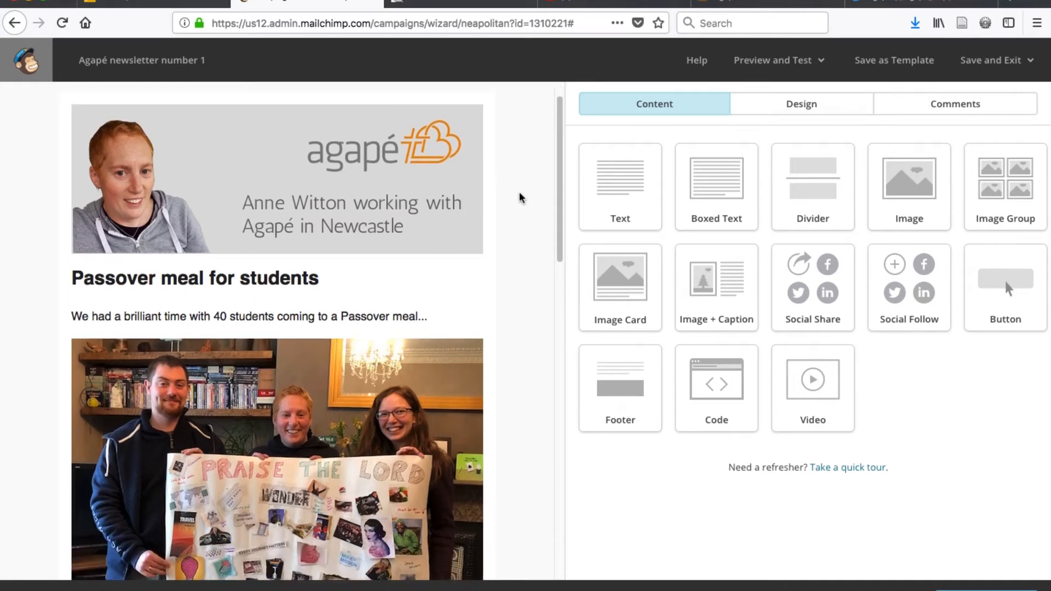
scroll(522, 198, "down", 7)
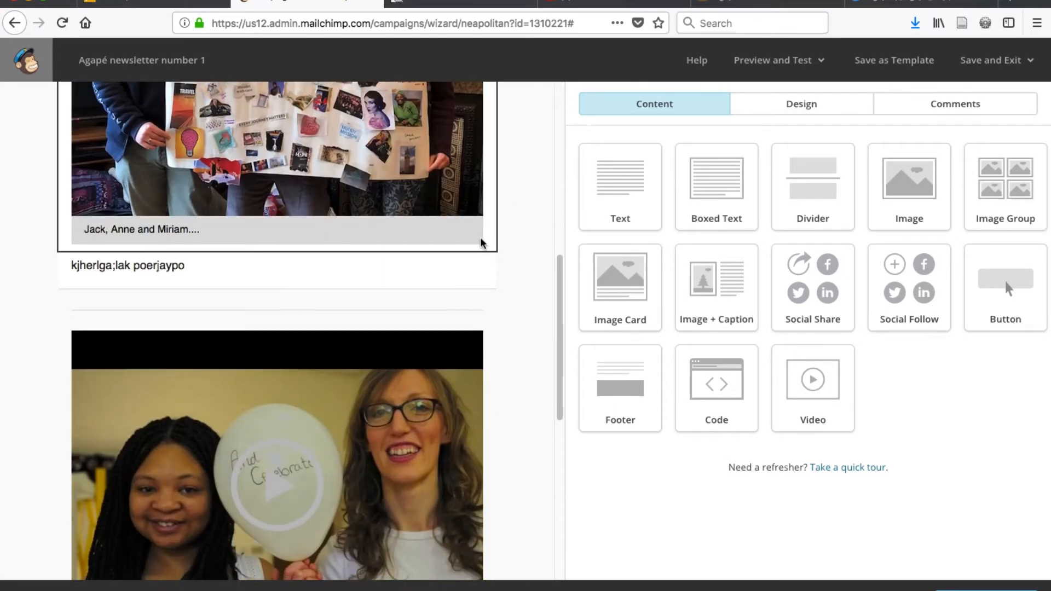
scroll(482, 245, "up", 10)
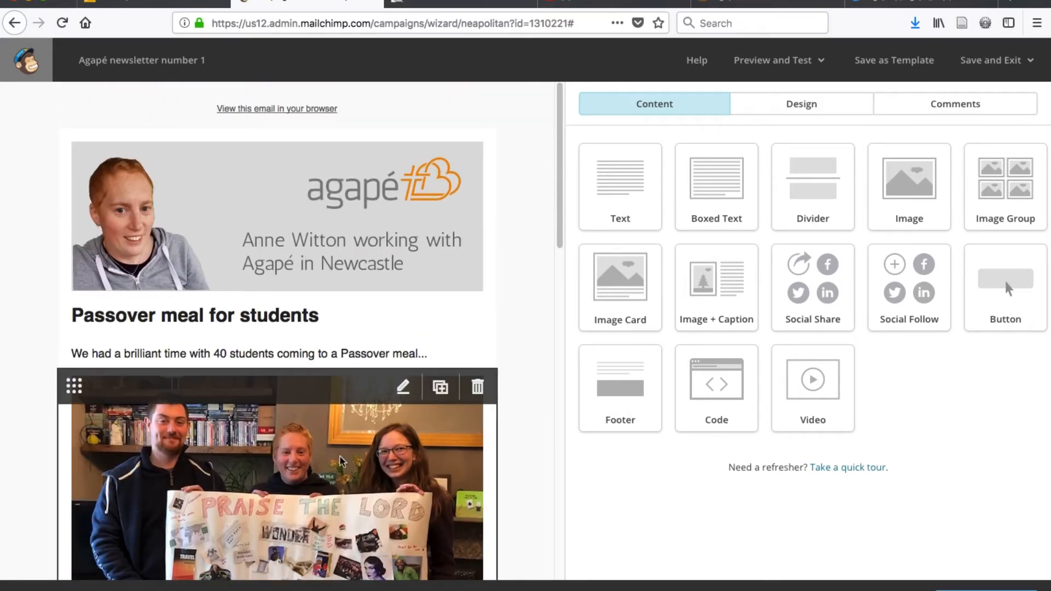
scroll(508, 393, "down", 15)
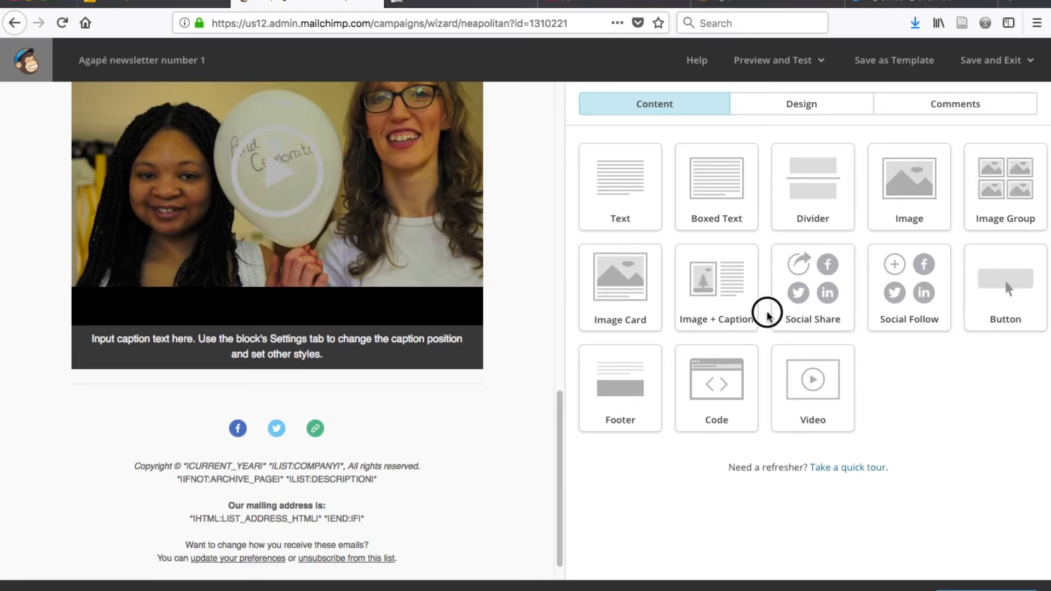
- Place a Button block below the video and relabel it 'Support me', linking to a web address
left_click_drag(1002, 306, 457, 376)
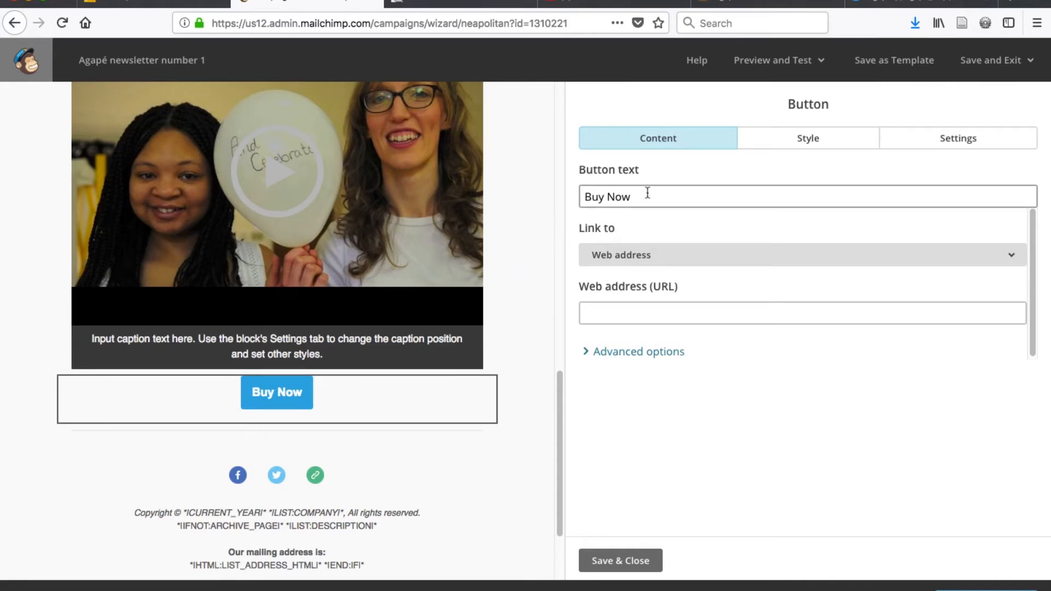
left_click_drag(651, 199, 508, 195)
type("Sup")
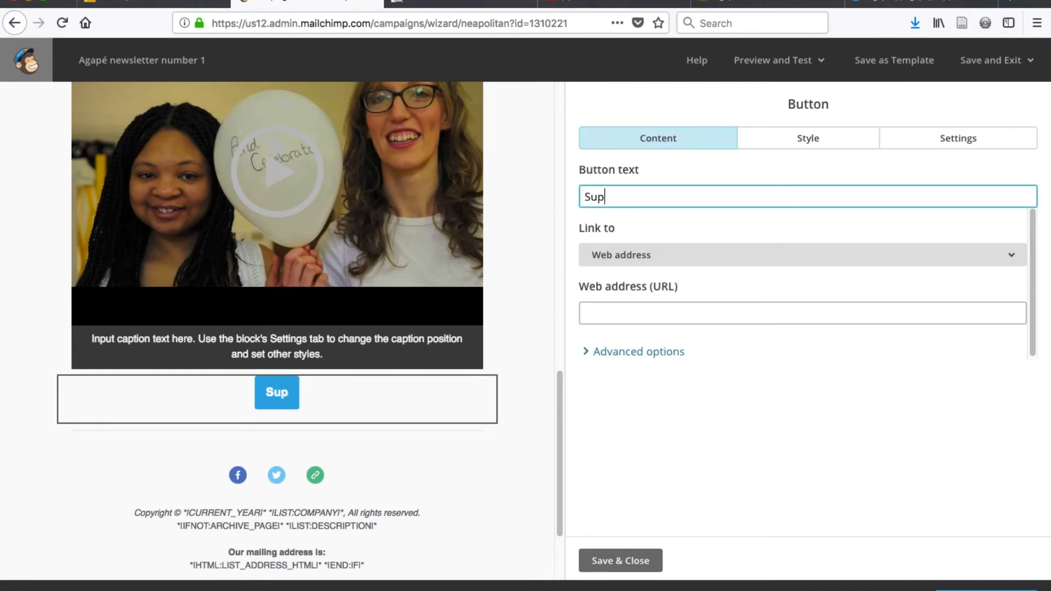
type("port me")
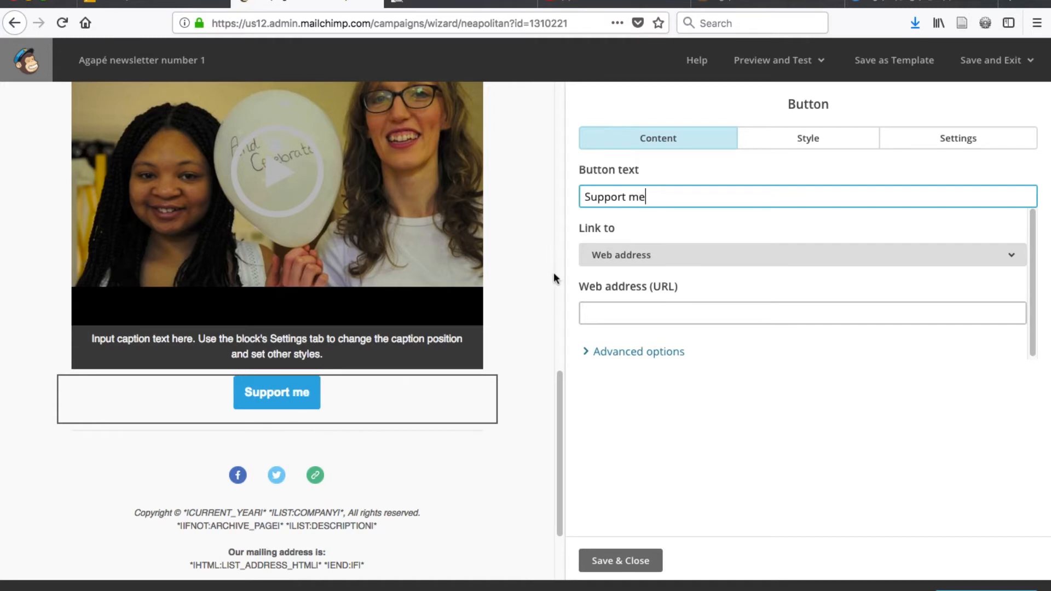
left_click(610, 263)
left_click(610, 262)
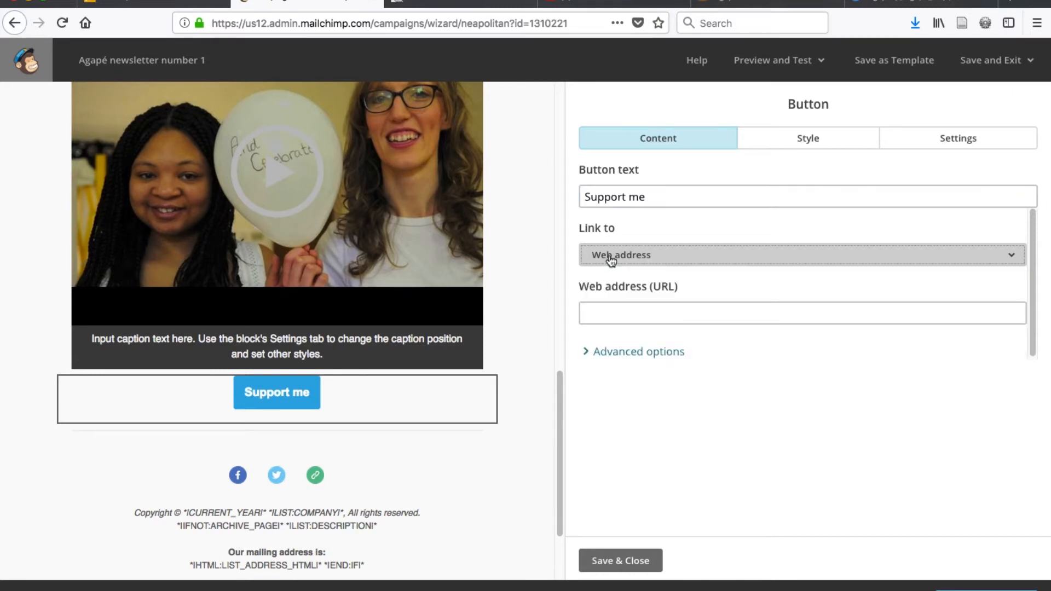
- Set the button's web address to the copied Agapé giving page URL and save it
left_click(732, 3)
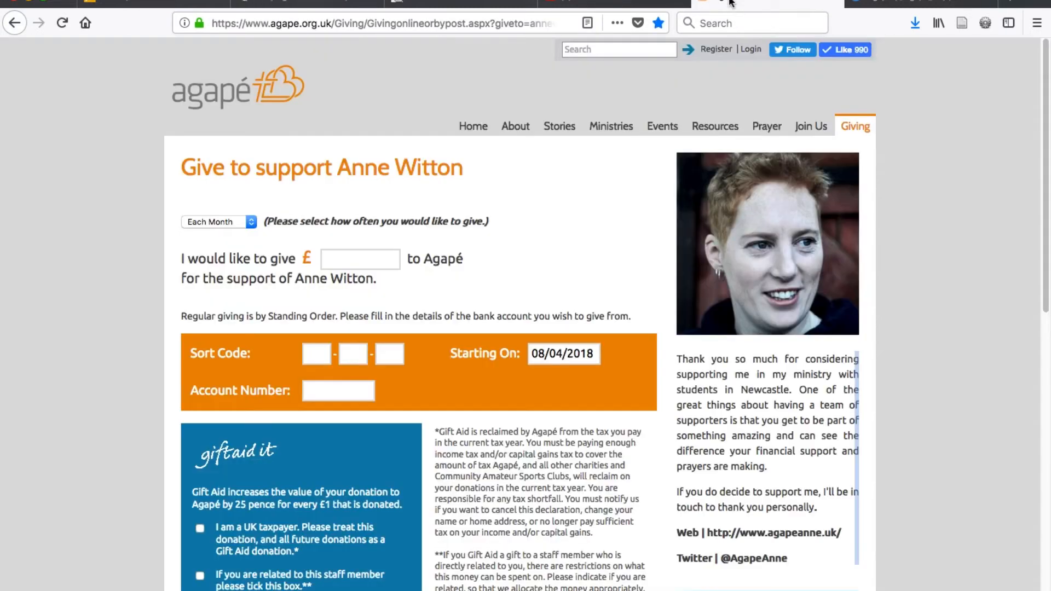
left_click(521, 23)
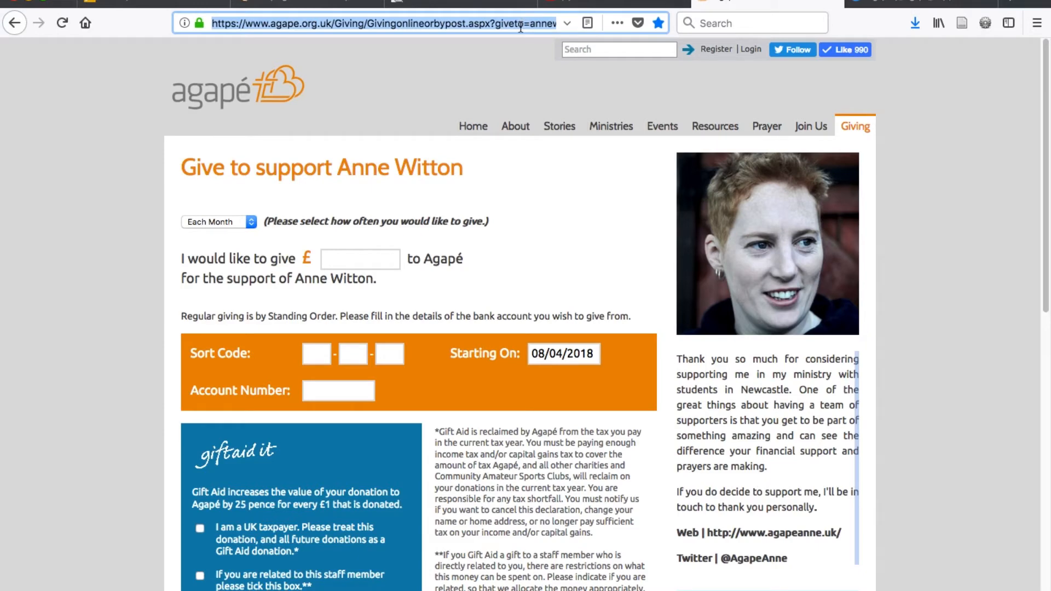
left_click(306, 4)
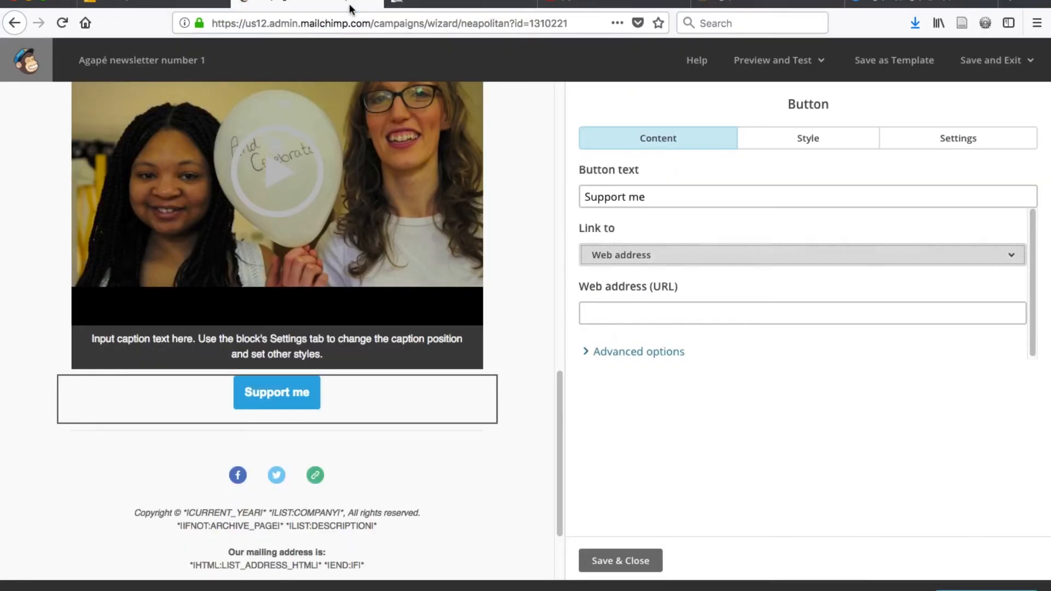
left_click(657, 321)
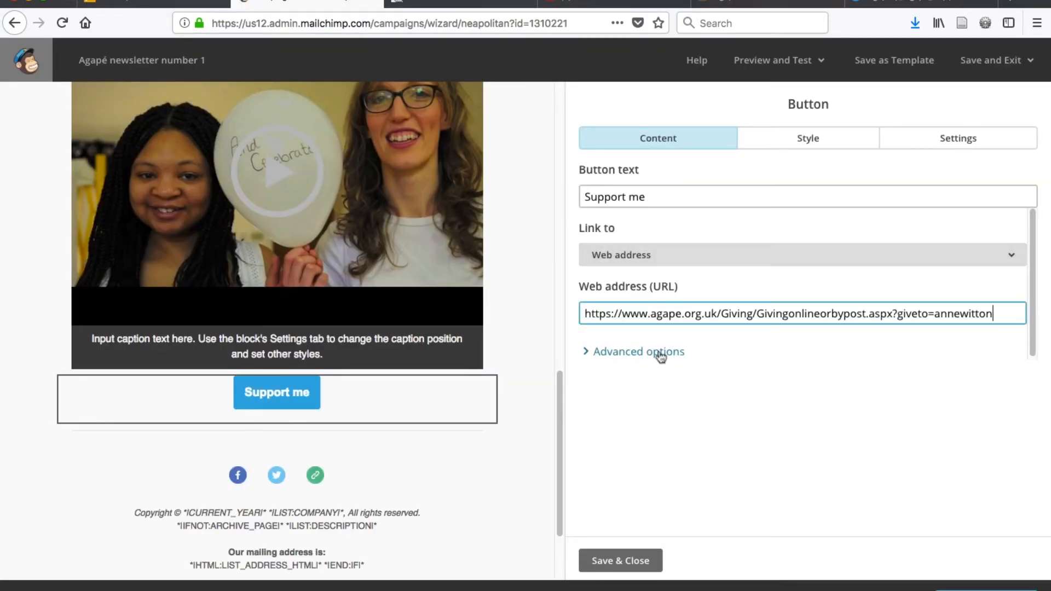
left_click(636, 561)
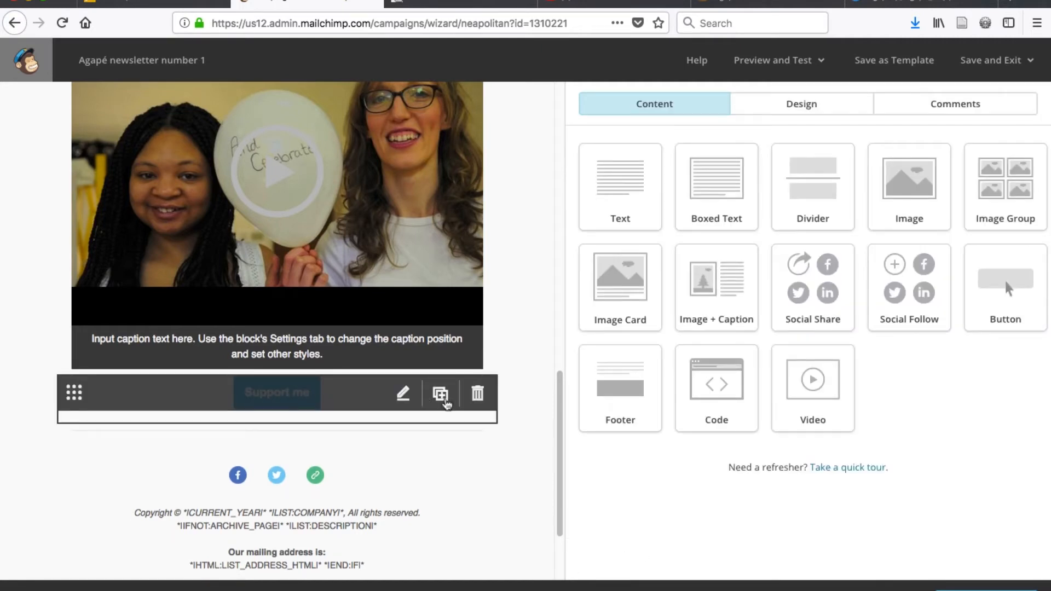
left_click(340, 414)
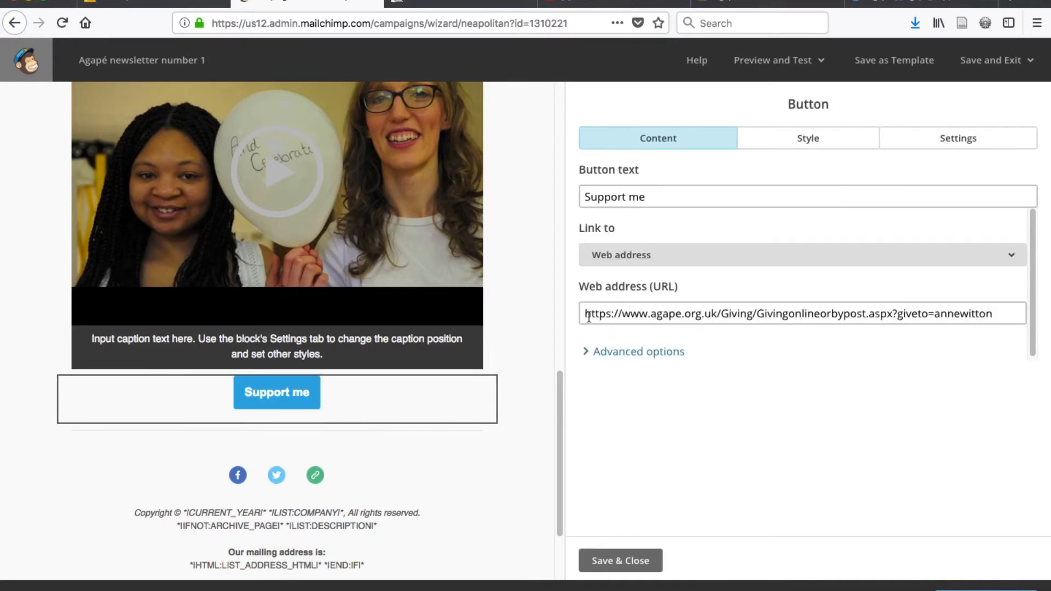
- Change the Support me button background from blue to orange #ed8923 and save
left_click(804, 146)
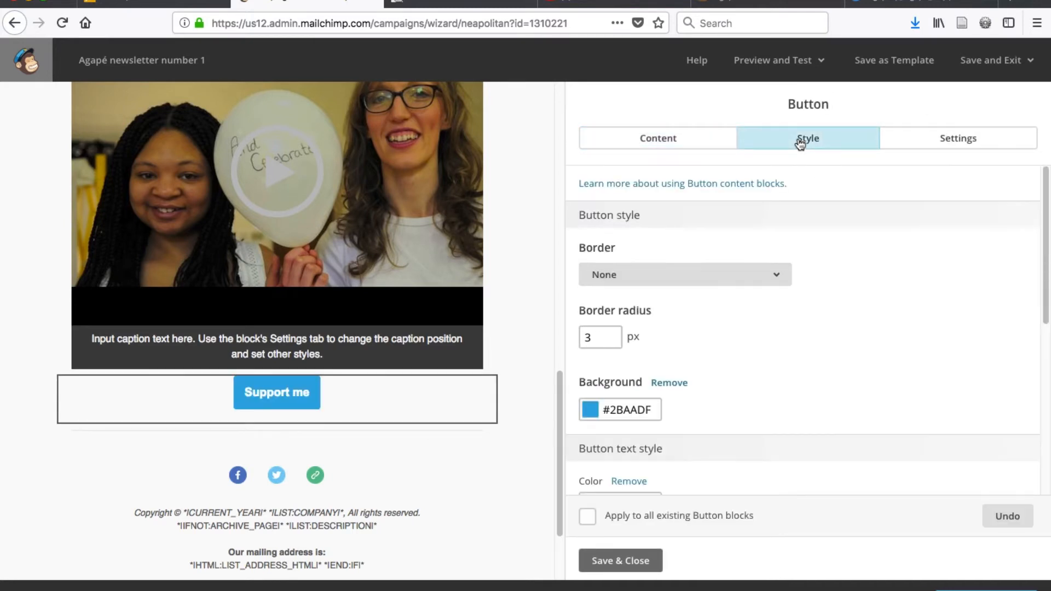
left_click_drag(610, 411, 675, 413)
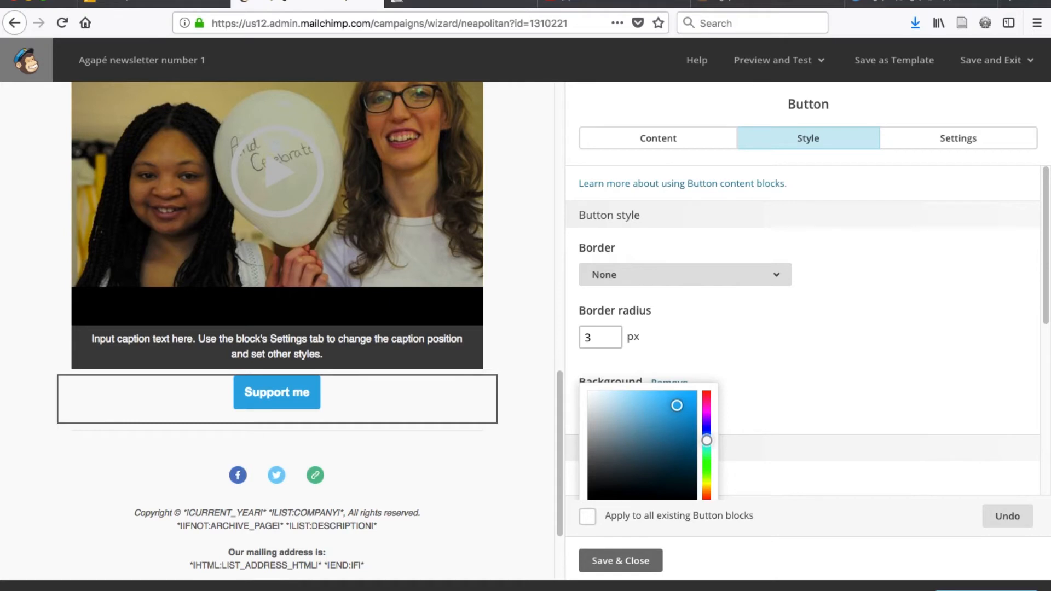
key("Return")
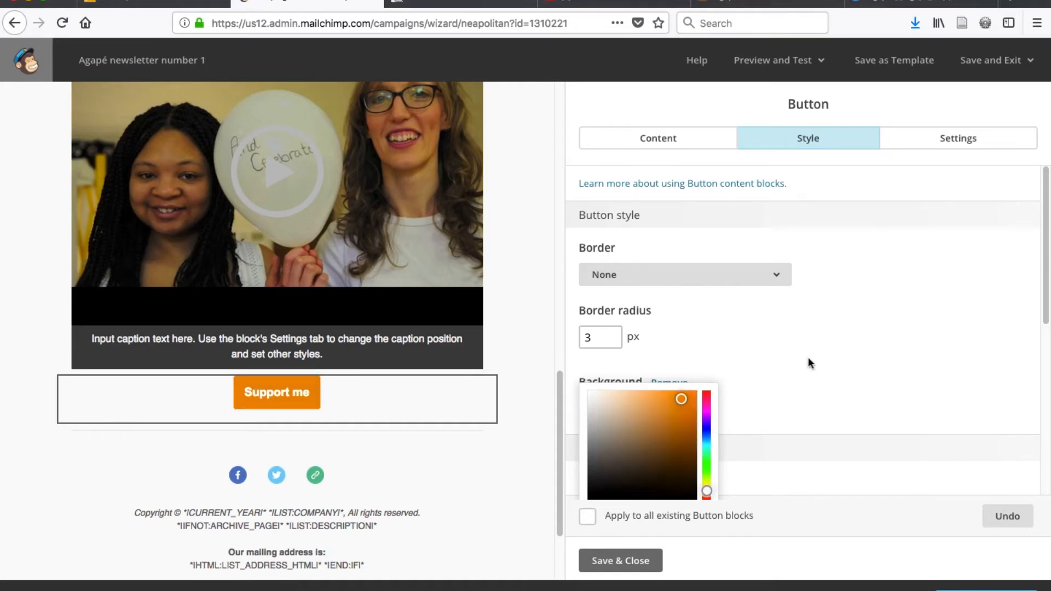
left_click(809, 360)
left_click(633, 560)
scroll(526, 368, "down", 3)
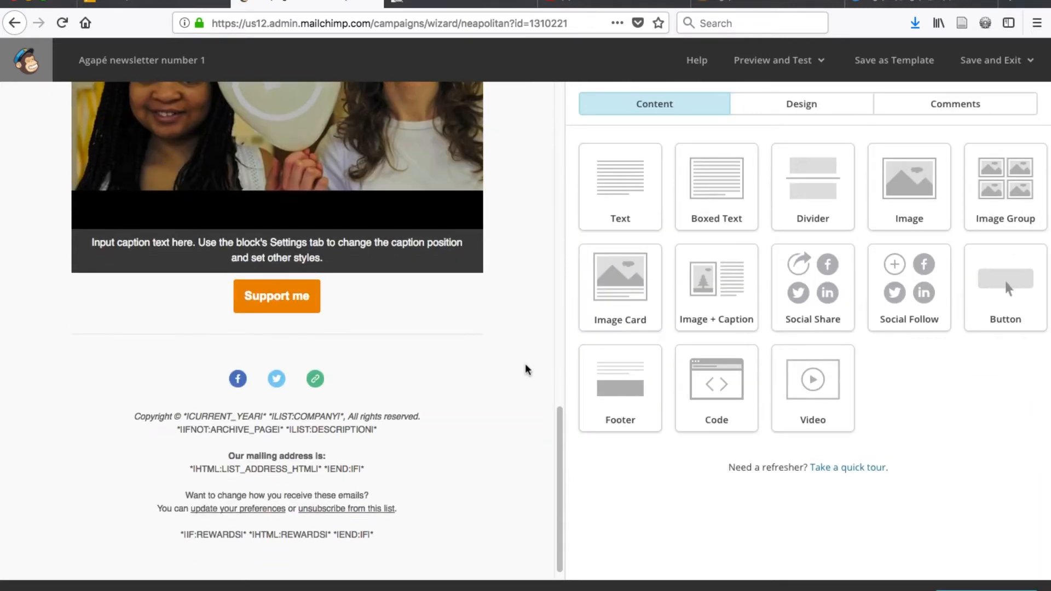
- Scroll through the finished newsletter preview before returning to the campaign checklist
mouse_move(452, 338)
scroll(511, 336, "up", 2)
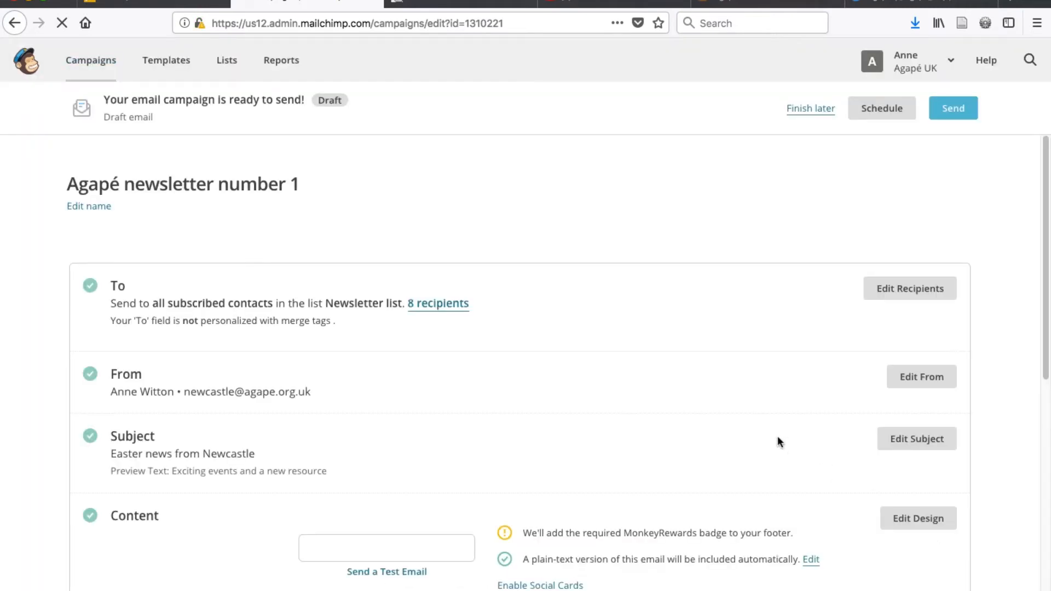
scroll(713, 426, "down", 3)
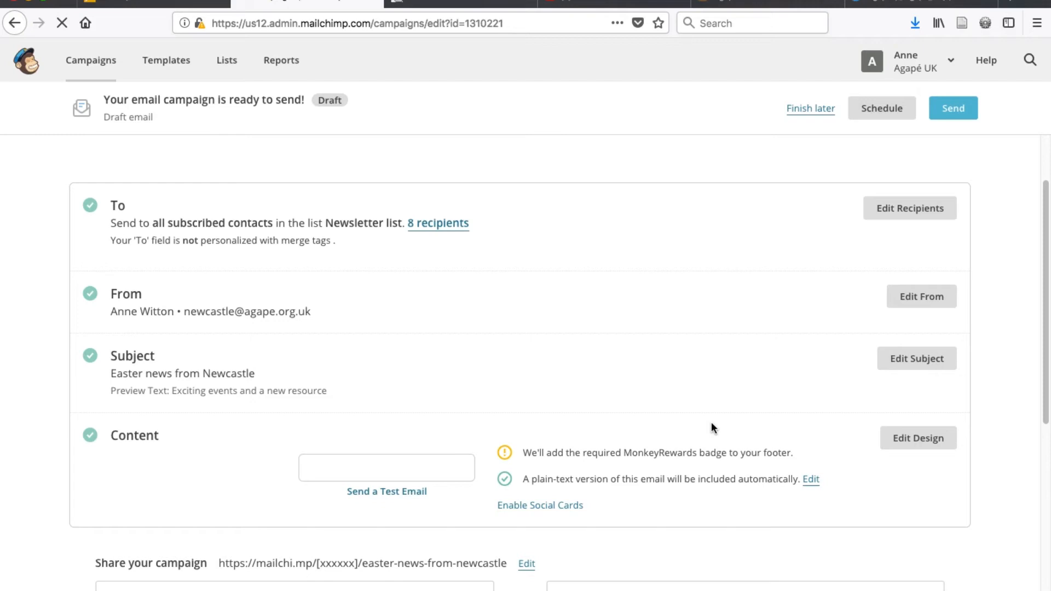
- Send a test email to the Newcastle test address and dismiss the confirmation
left_click(398, 493)
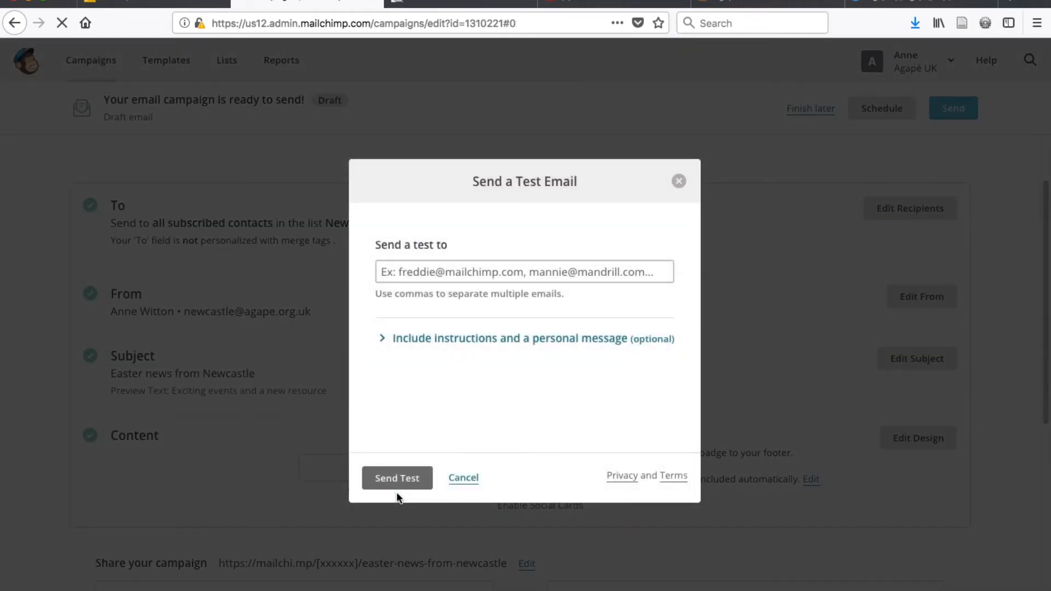
left_click(446, 272)
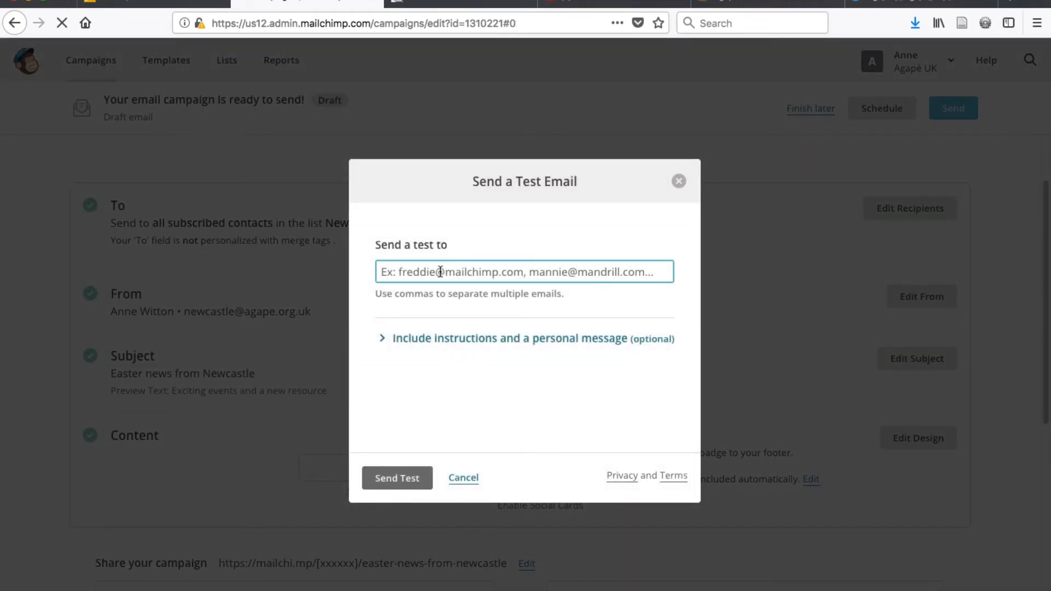
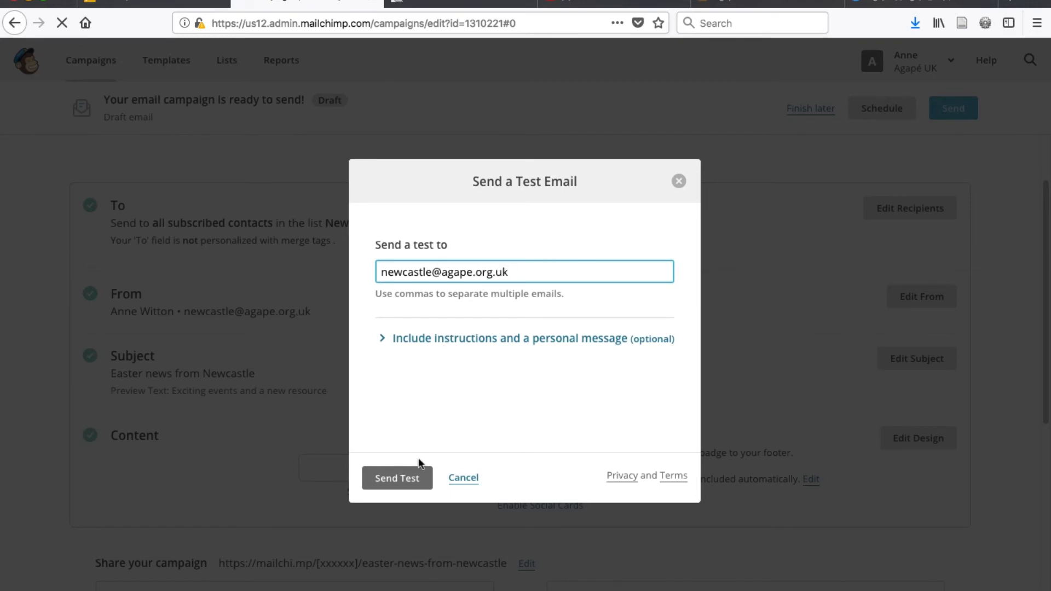
left_click(408, 481)
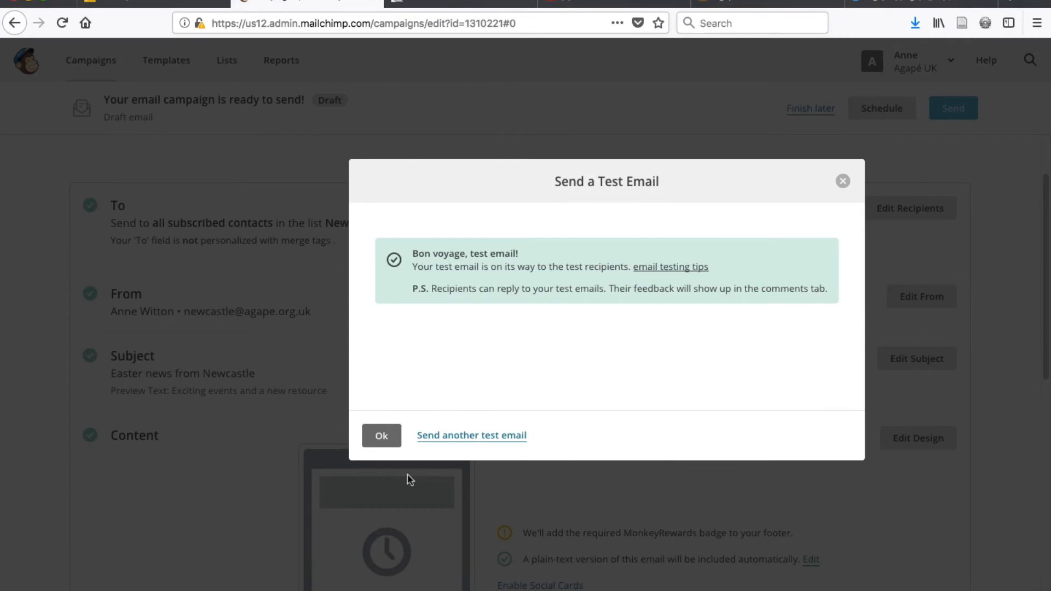
left_click(387, 435)
scroll(389, 441, "down", 1)
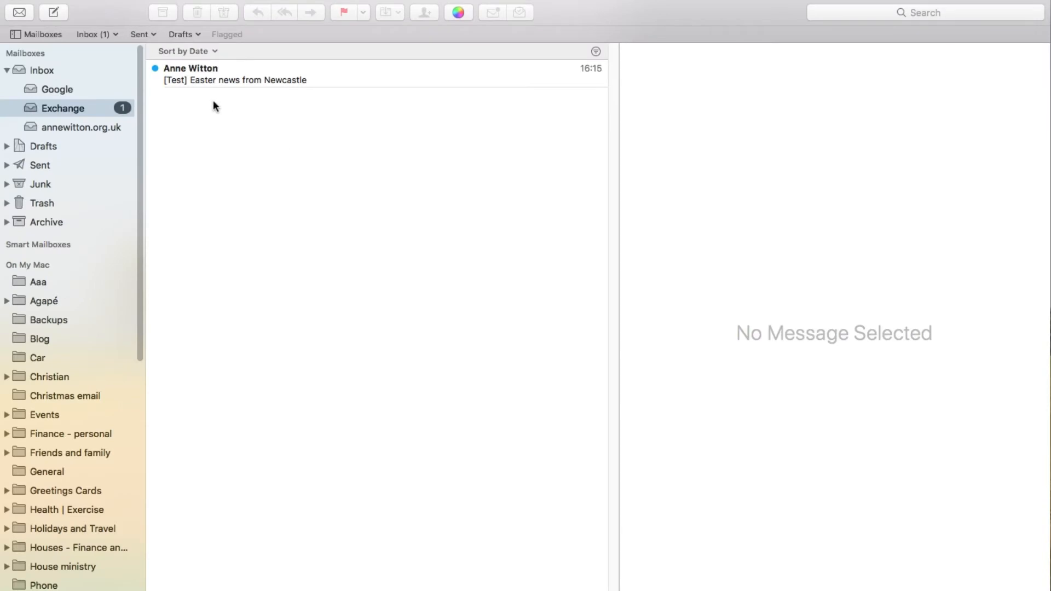
- Open the '[Test] Easter news from Newcastle' message in its own window and scroll through it
left_click(247, 78)
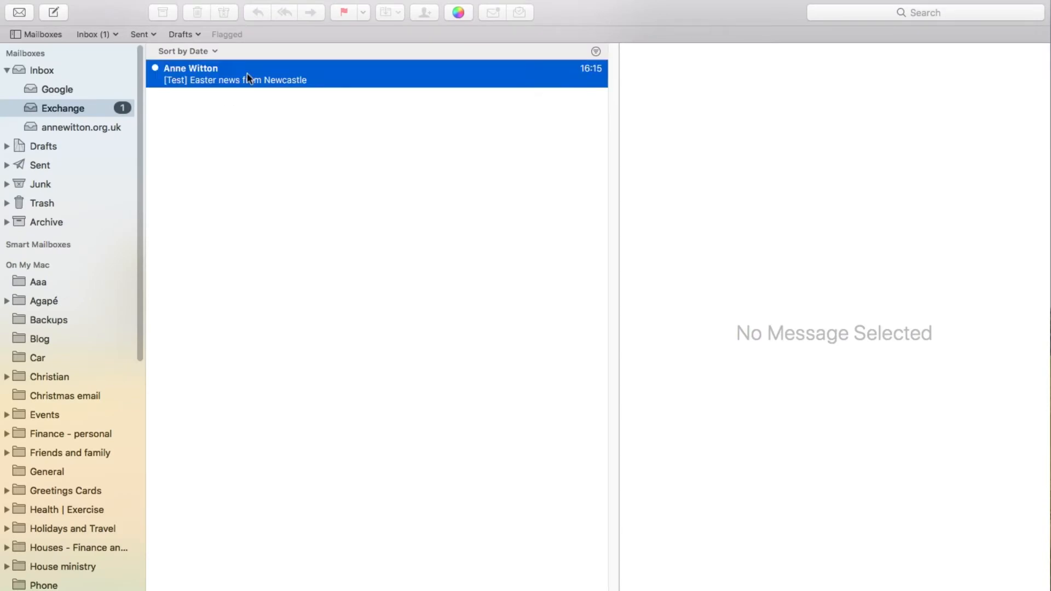
double_click(247, 73)
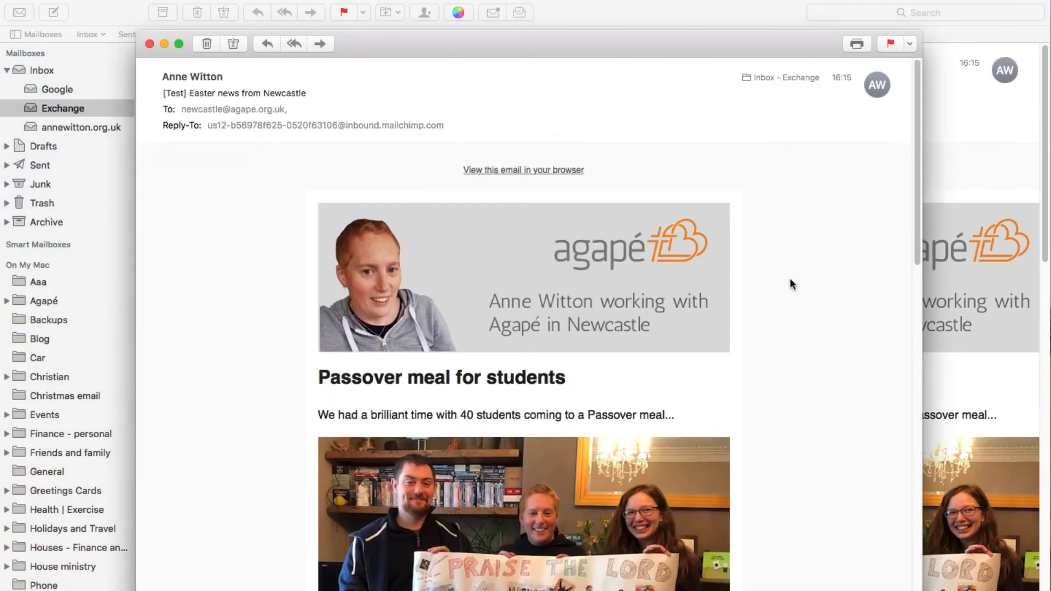
scroll(790, 280, "down", 15)
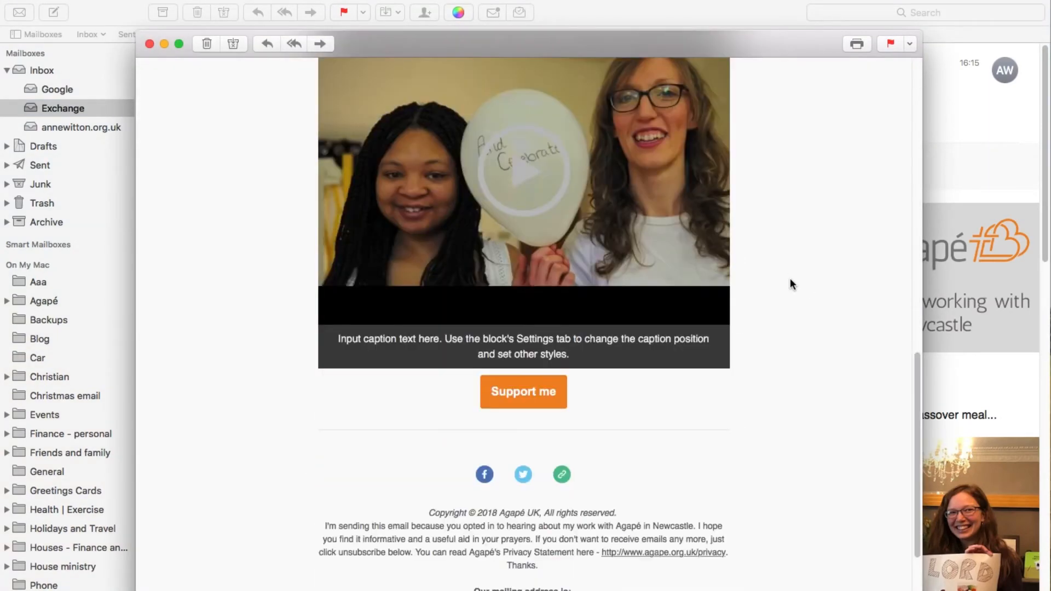
scroll(790, 278, "down", 3)
scroll(789, 278, "up", 7)
scroll(788, 277, "down", 4)
- Check the video opens on YouTube and Support me opens the giving page
left_click(546, 176)
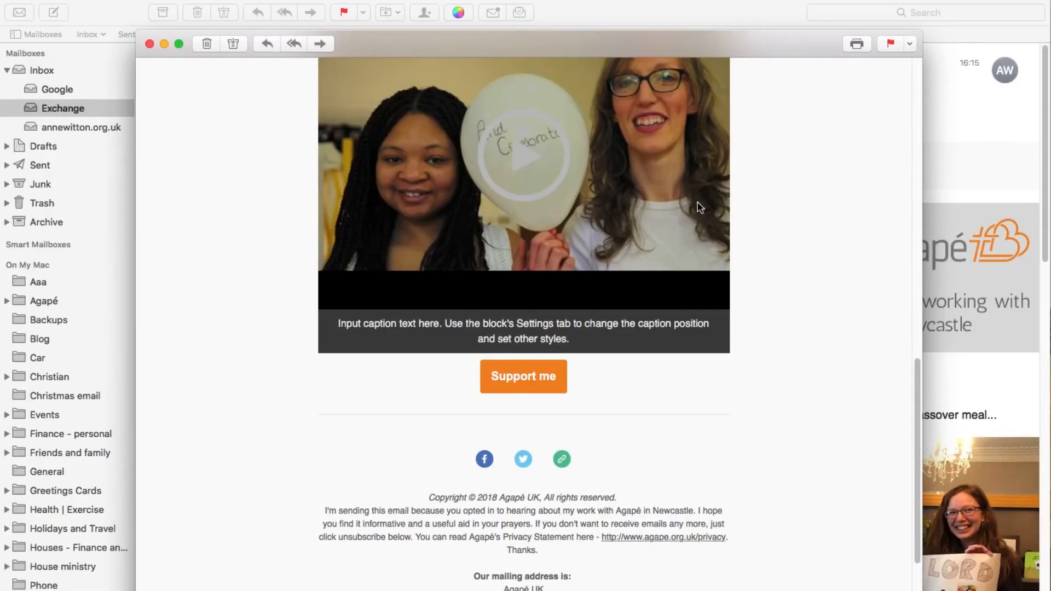
scroll(730, 226, "up", 3)
scroll(712, 229, "down", 5)
scroll(702, 234, "down", 2)
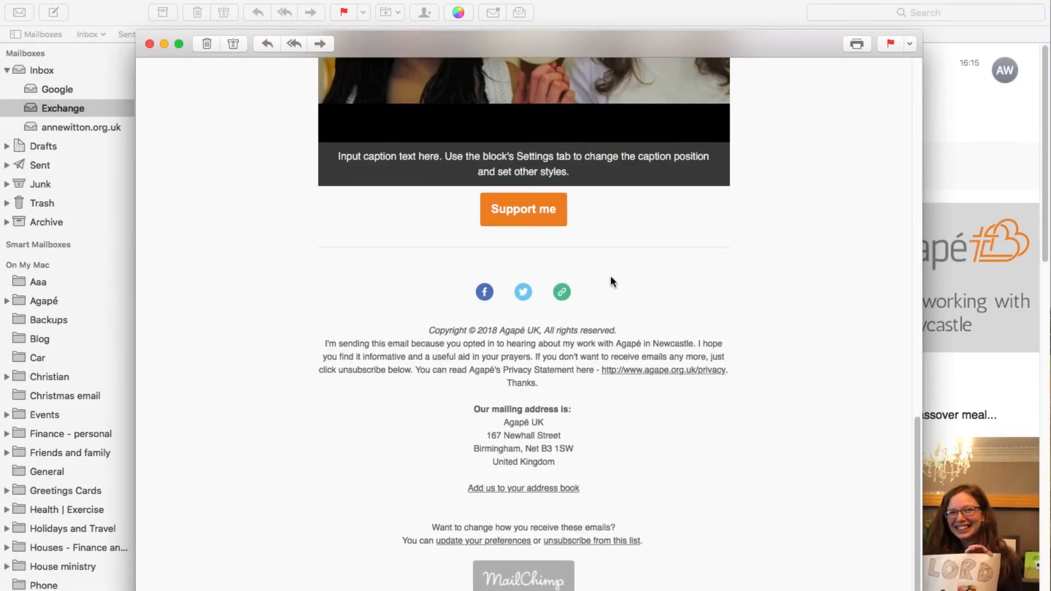
left_click(521, 212)
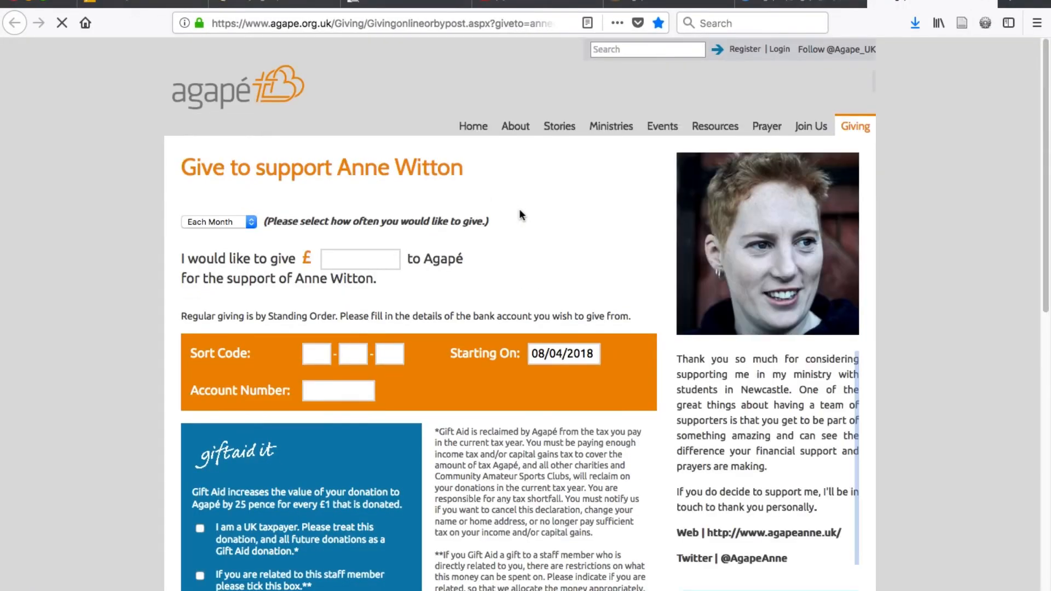
key("ctrl+Left")
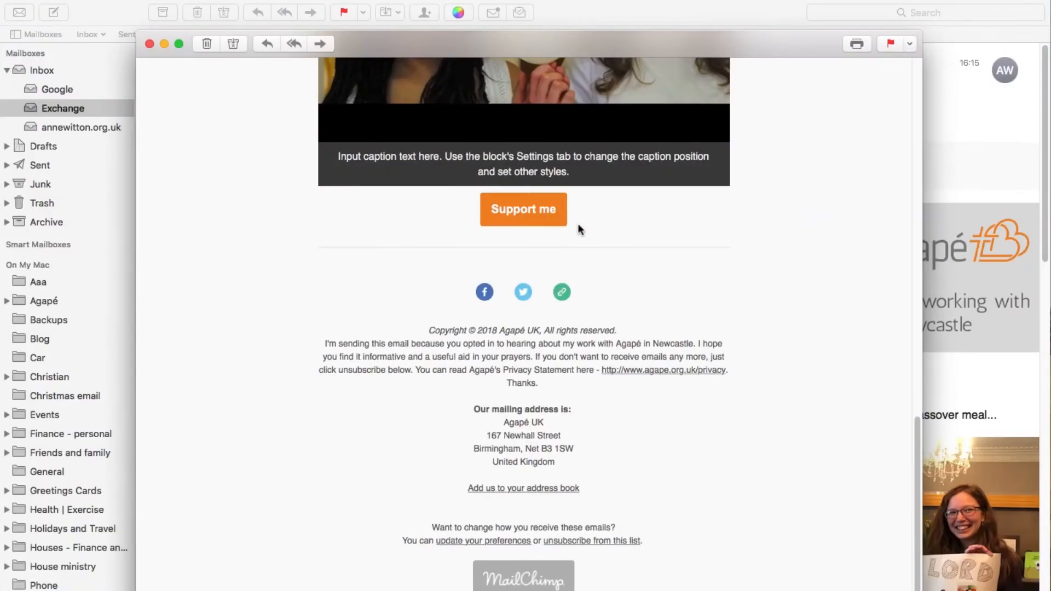
- Check the Twitter icon opens Agapé's Twitter profile, then reread the email and return to the browser
left_click(523, 292)
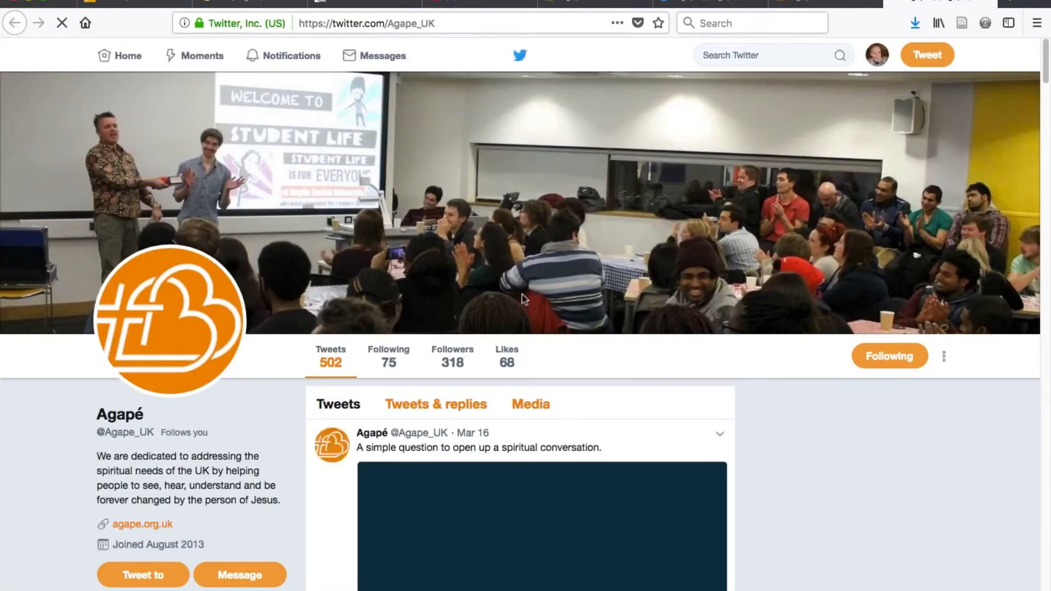
key("super+Tab")
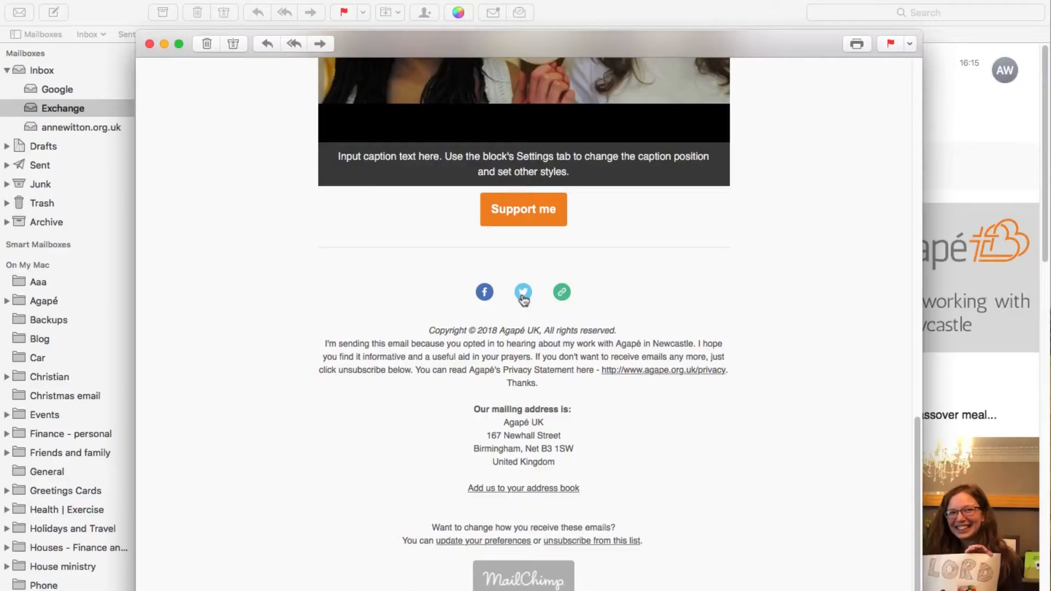
scroll(641, 282, "up", 15)
scroll(627, 277, "down", 10)
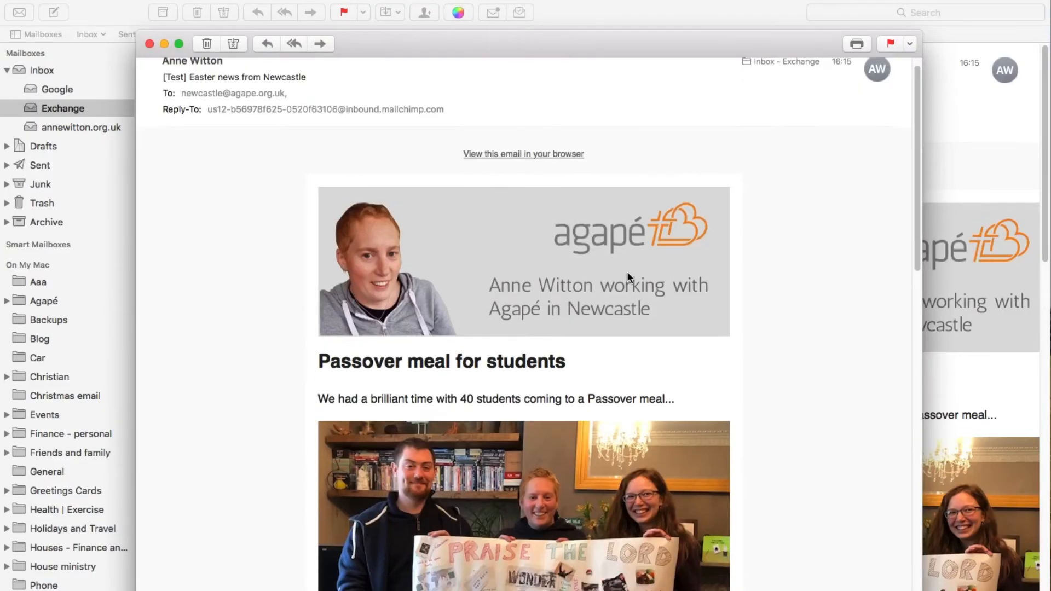
scroll(629, 277, "down", 20)
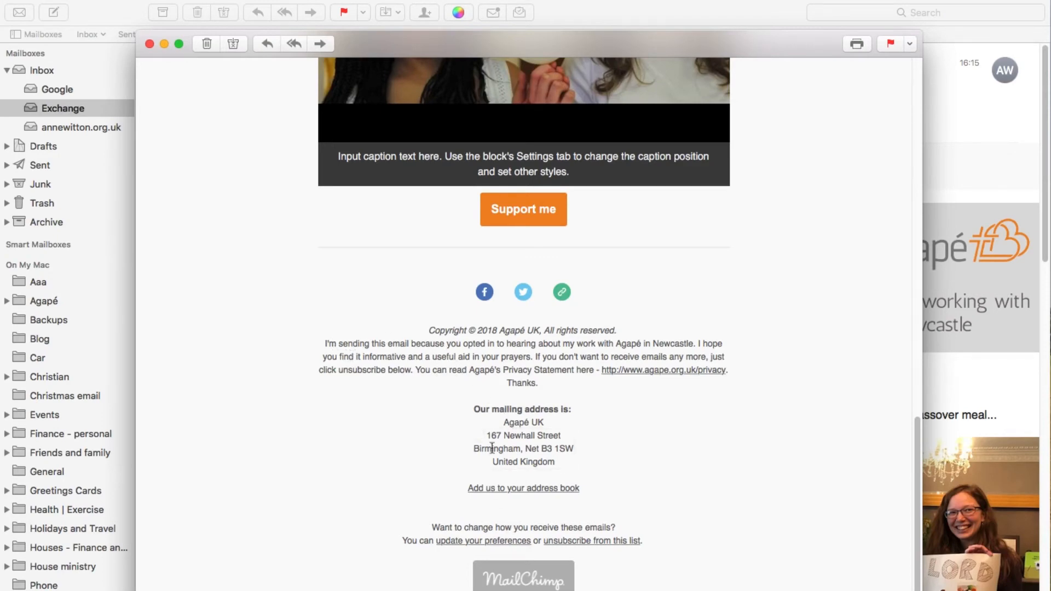
scroll(491, 478, "up", 20)
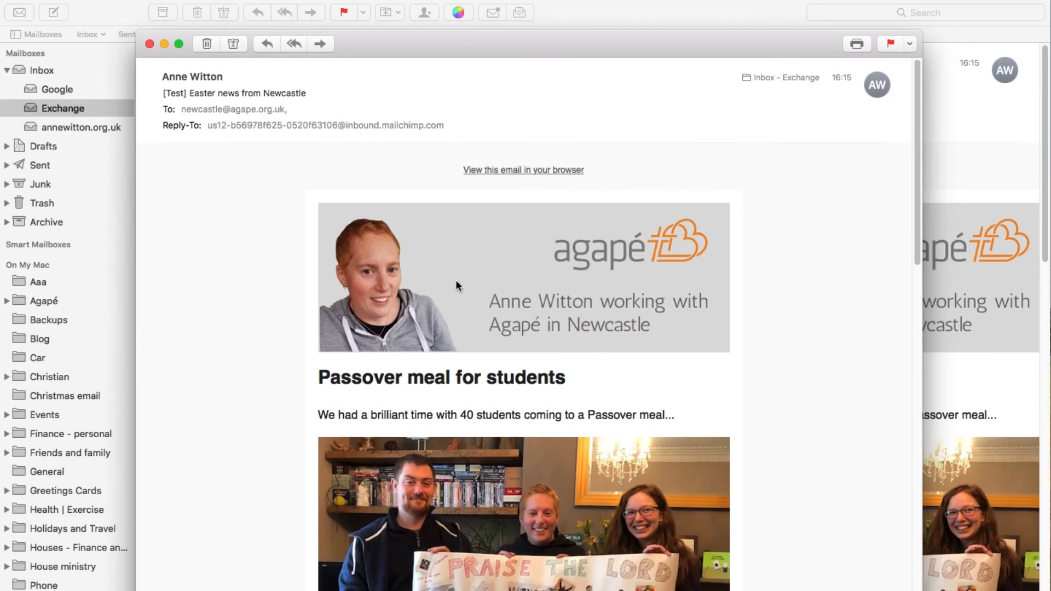
key("super+Tab")
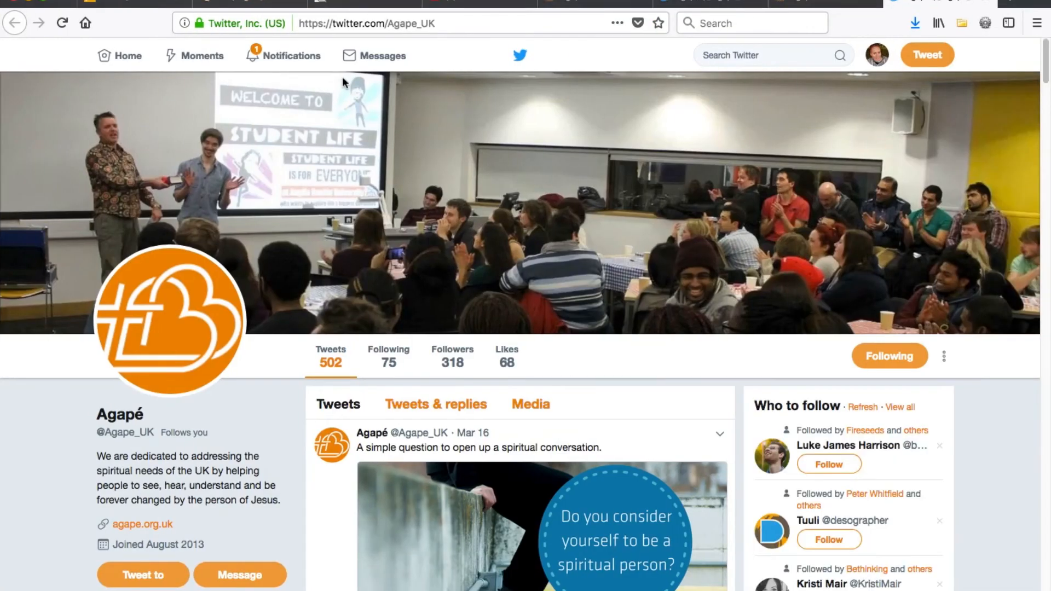
- Send 'Agapé newsletter number 1' now to the 8 Newsletter list subscribers
left_click(239, 4)
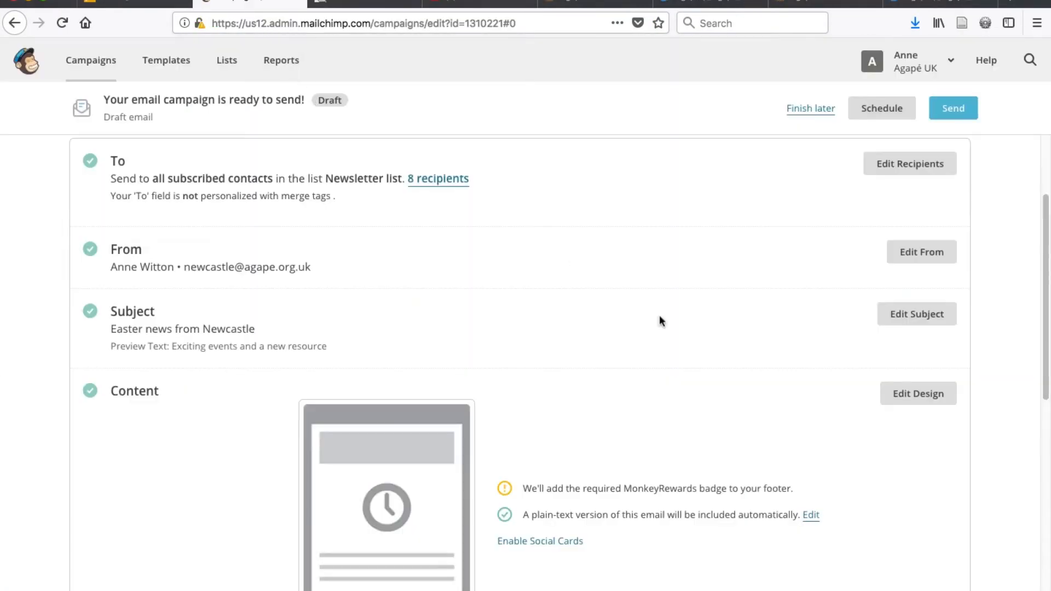
scroll(672, 329, "down", 3)
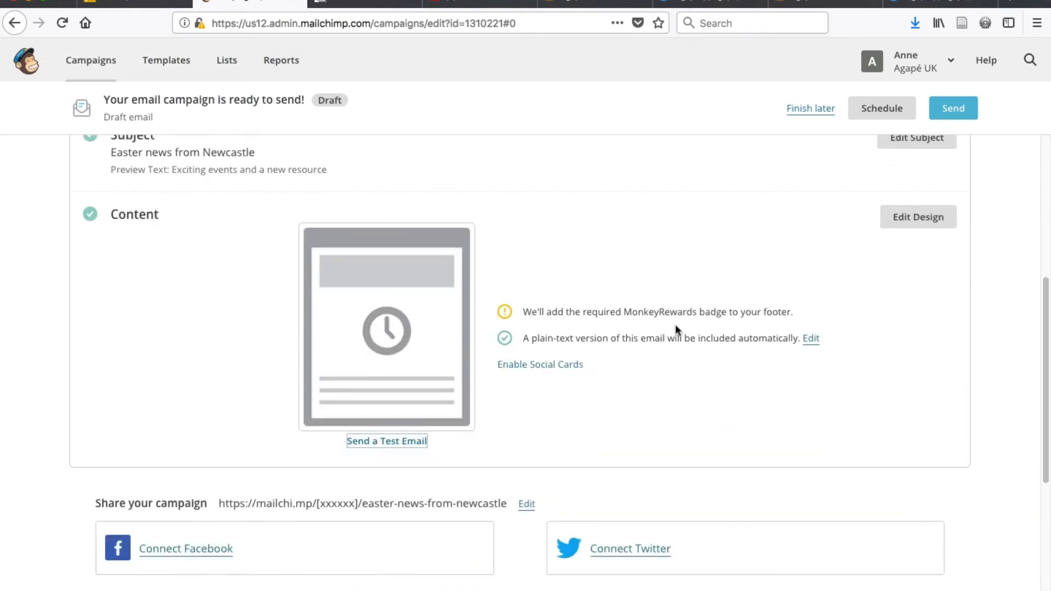
scroll(675, 325, "up", 5)
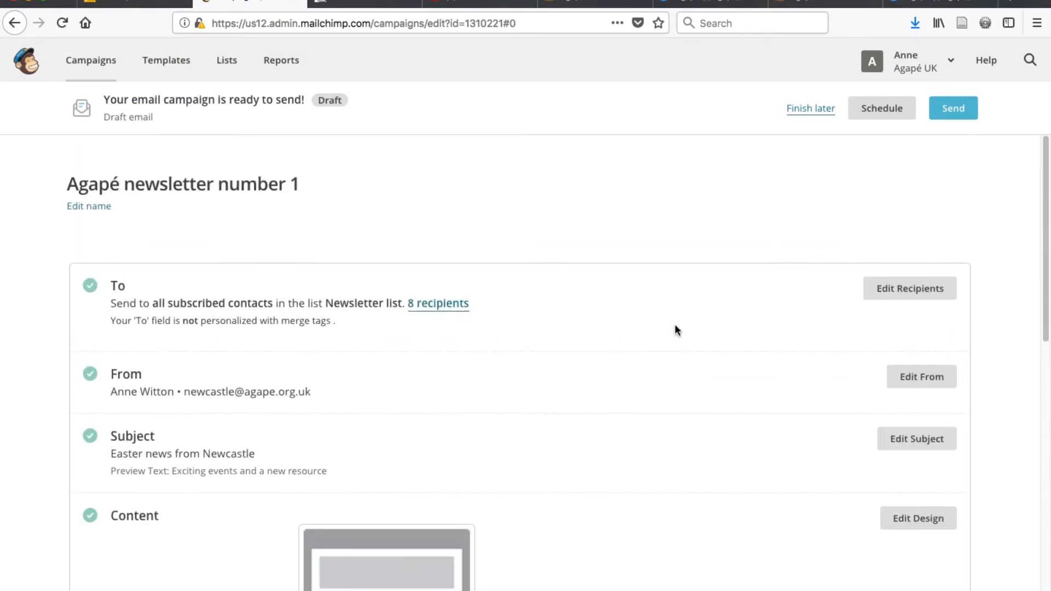
left_click(947, 110)
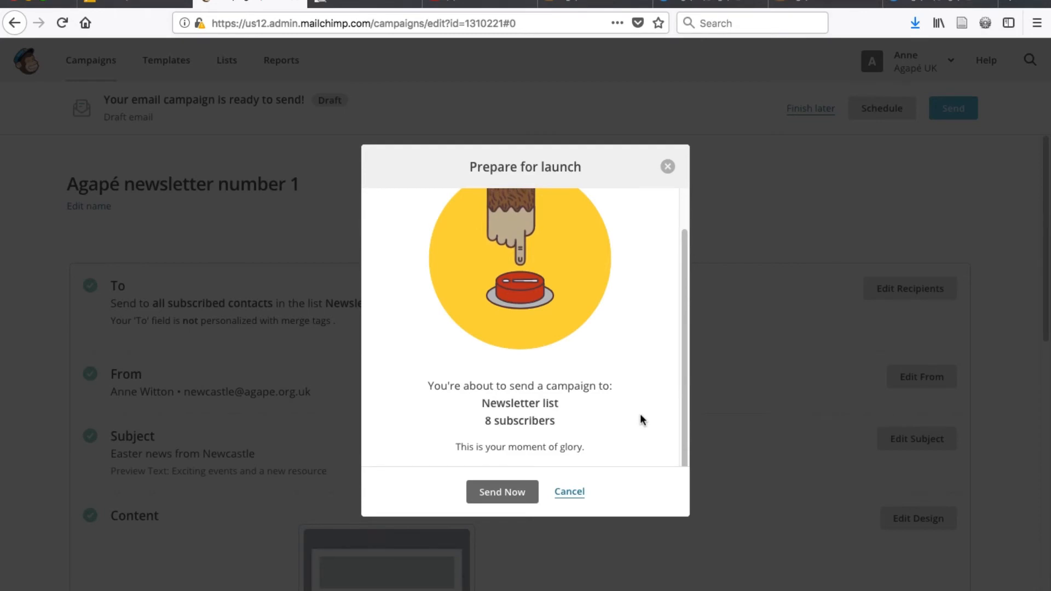
left_click(496, 491)
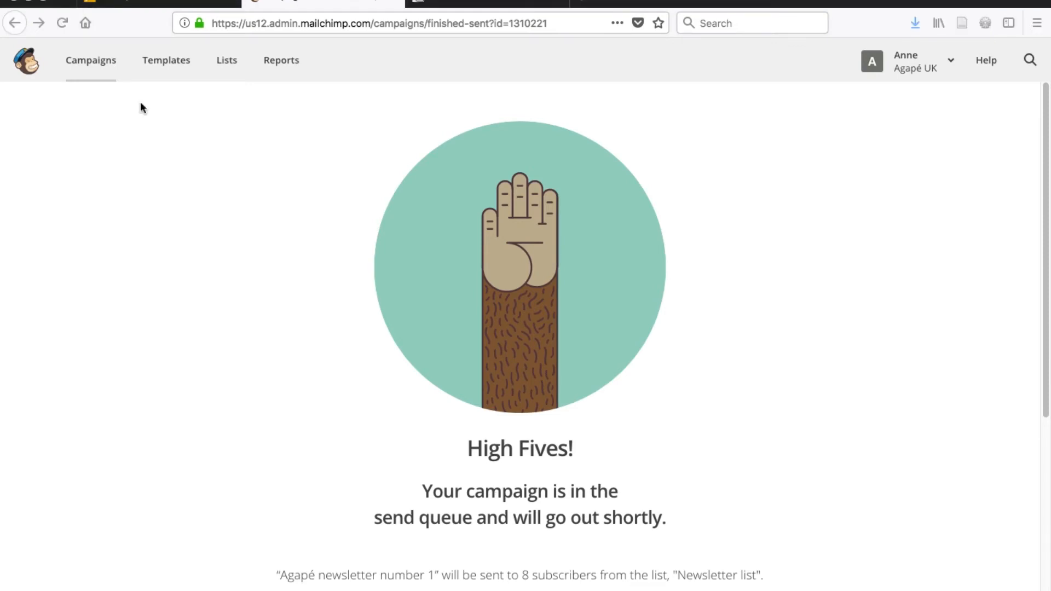
- Open the delivered 'Easter news from Newcastle' newsletter in Apple Mail and read through it
key("super+Tab")
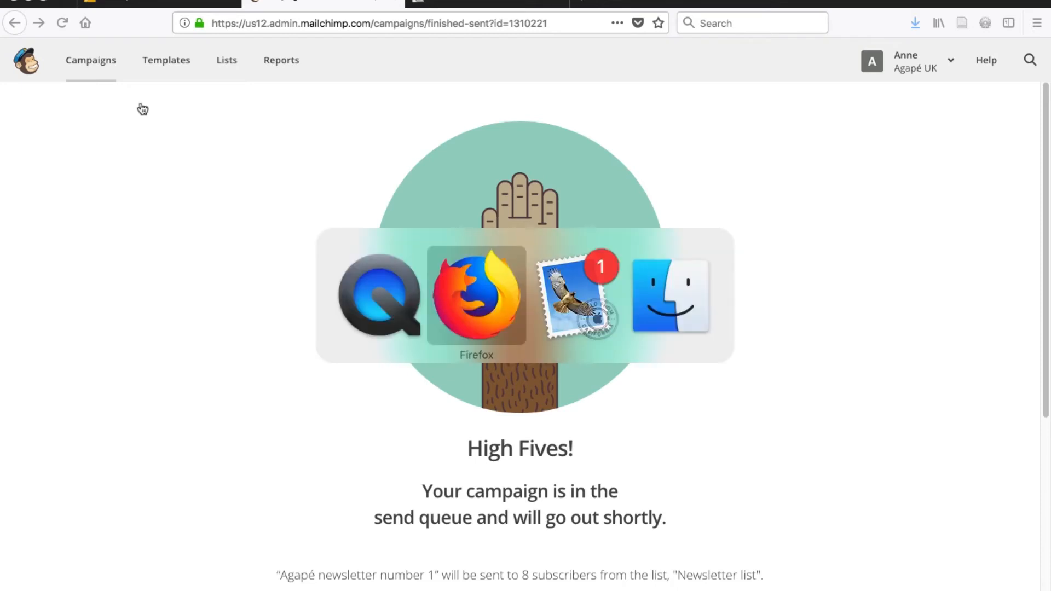
key("super+Tab")
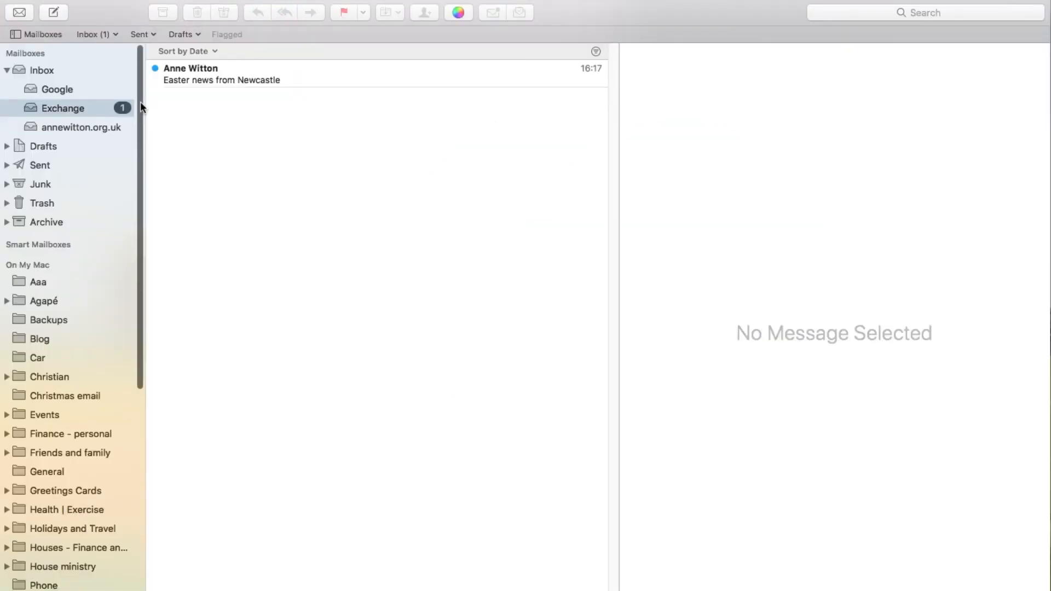
left_click(301, 75)
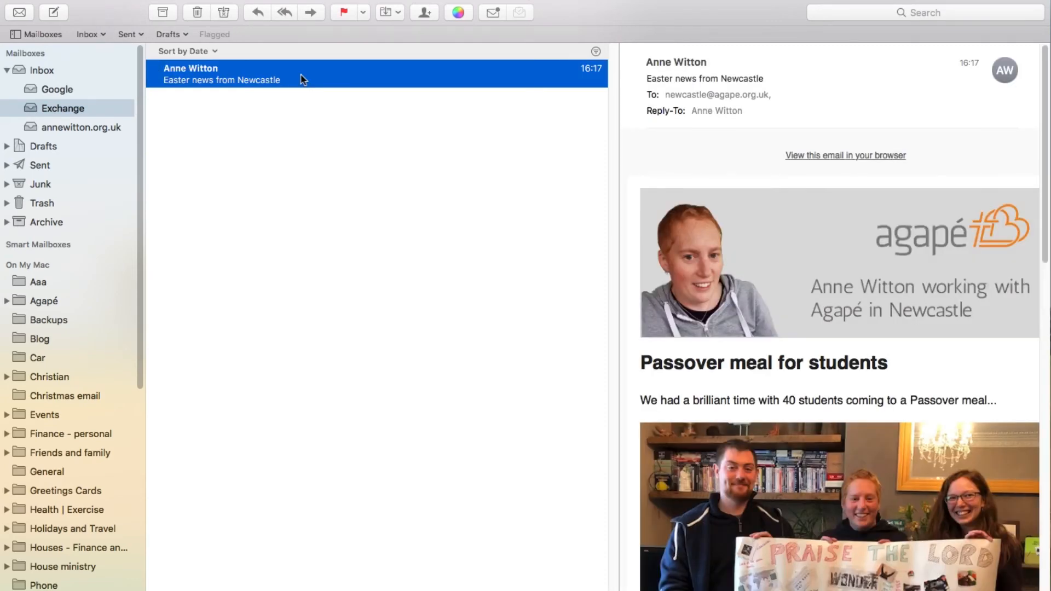
double_click(301, 80)
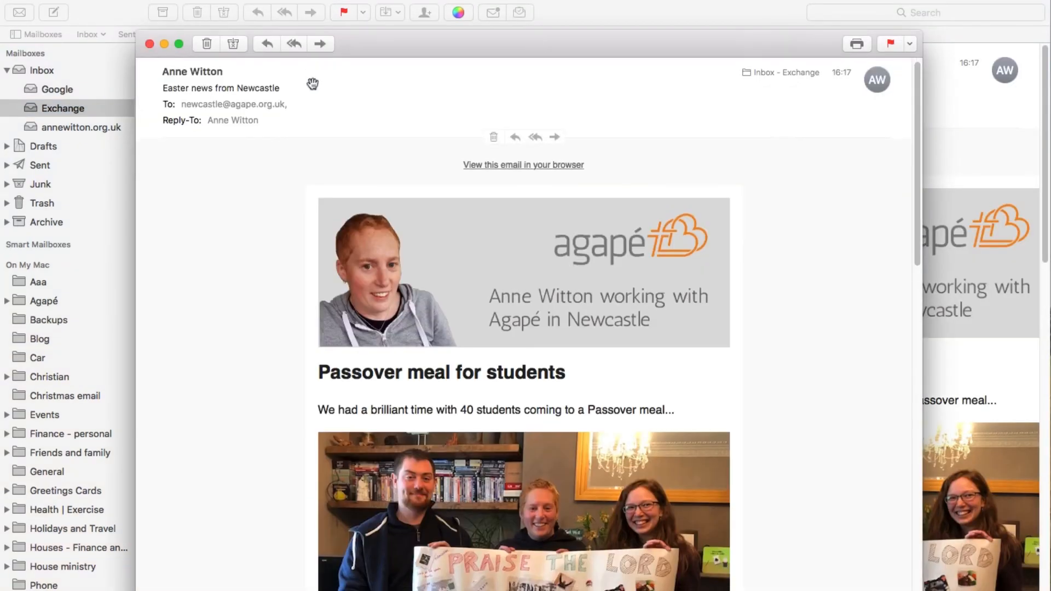
scroll(313, 88, "down", 10)
scroll(313, 88, "down", 10)
scroll(312, 85, "up", 20)
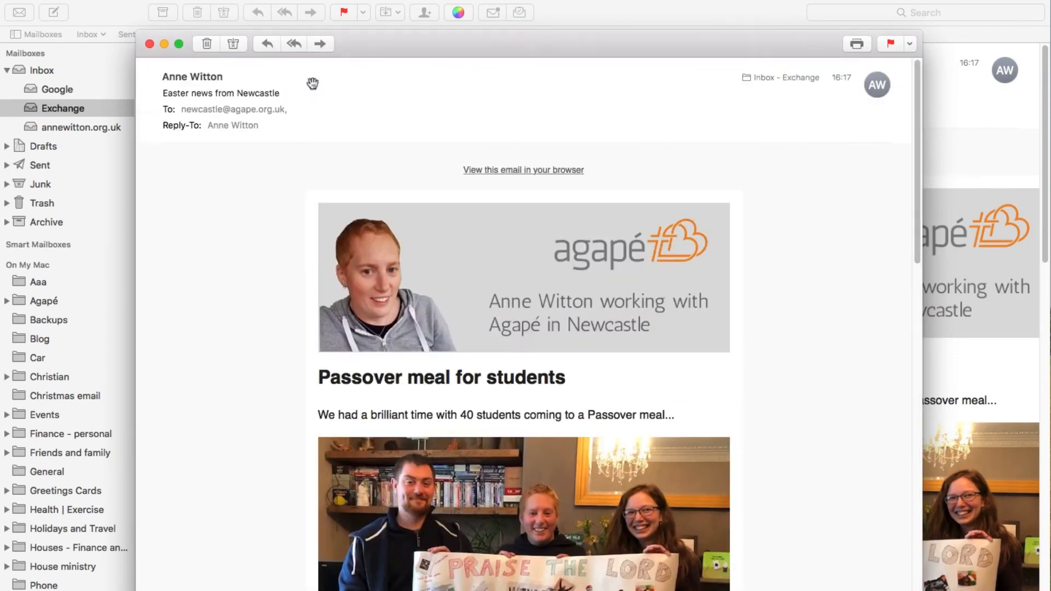
- Close the message and go back to MailChimp's Campaigns list in Firefox
key("super+w")
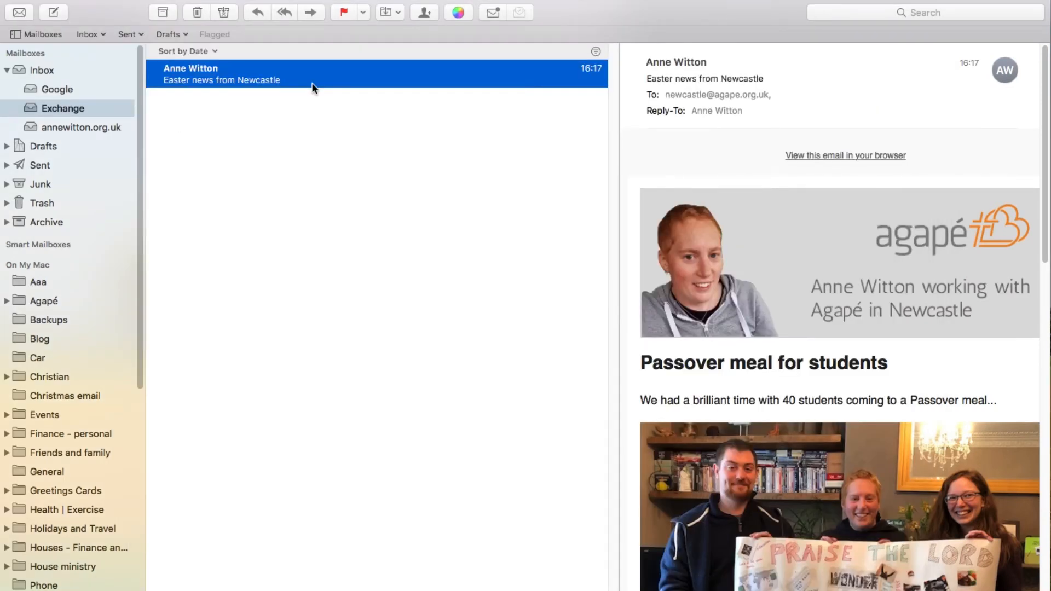
key("super+Tab")
key("super+Tab")
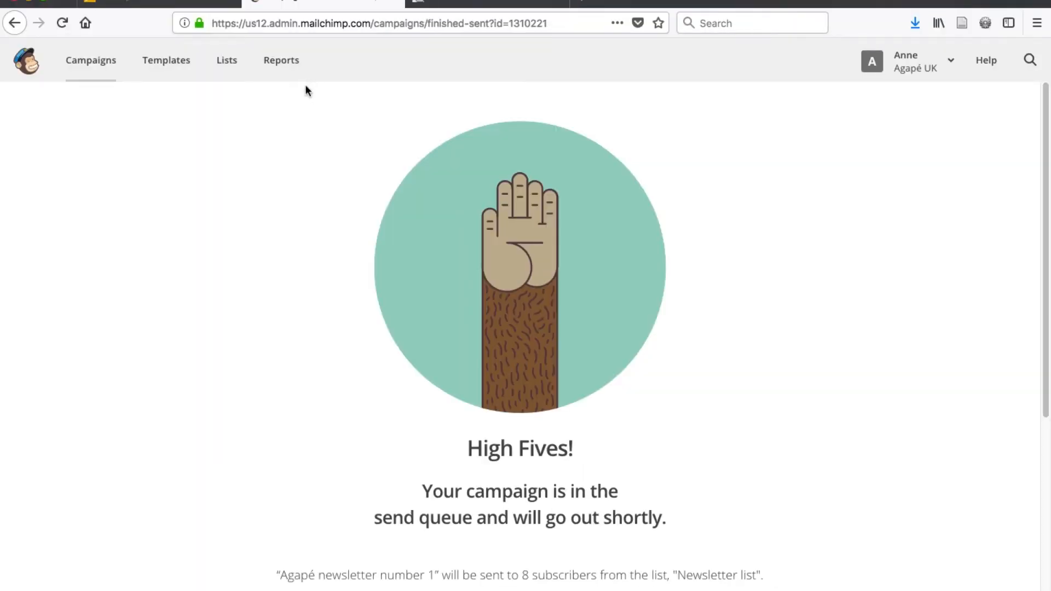
left_click(100, 61)
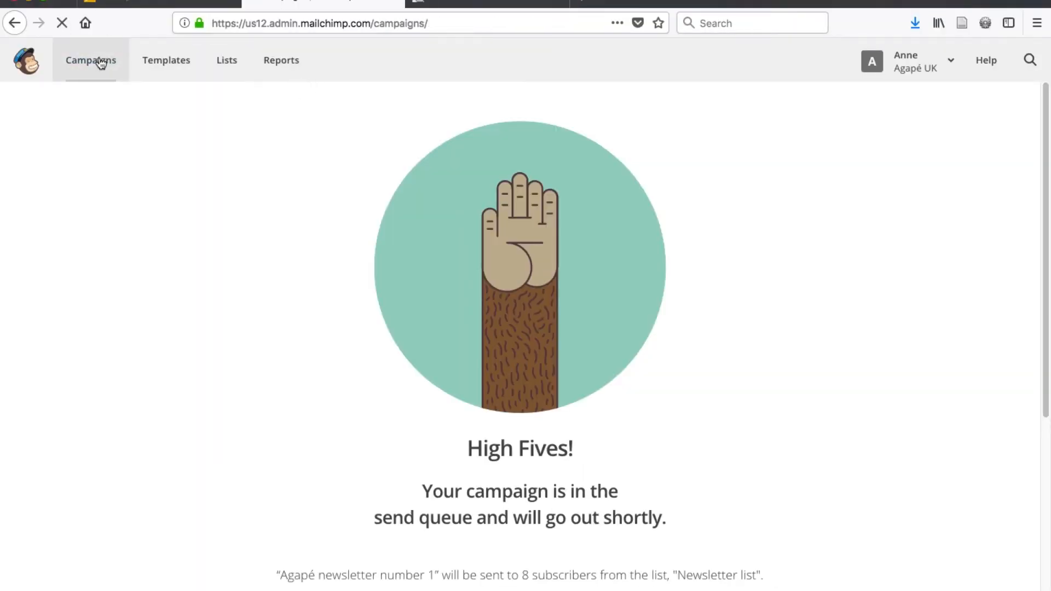
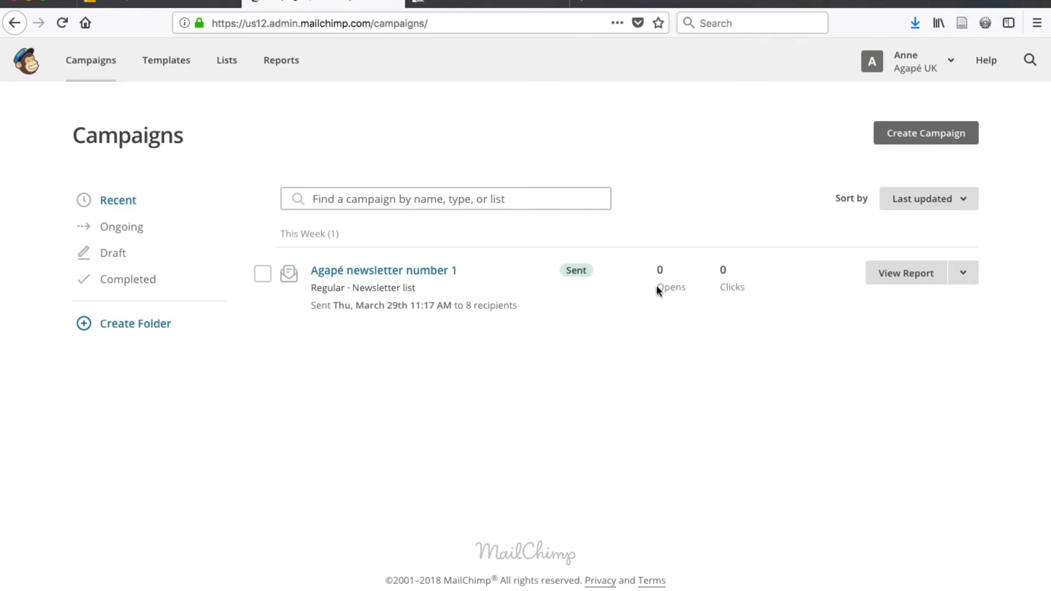
- Replicate the sent newsletter and rename the copy 'Agapé newsletter number 2'
left_click(964, 273)
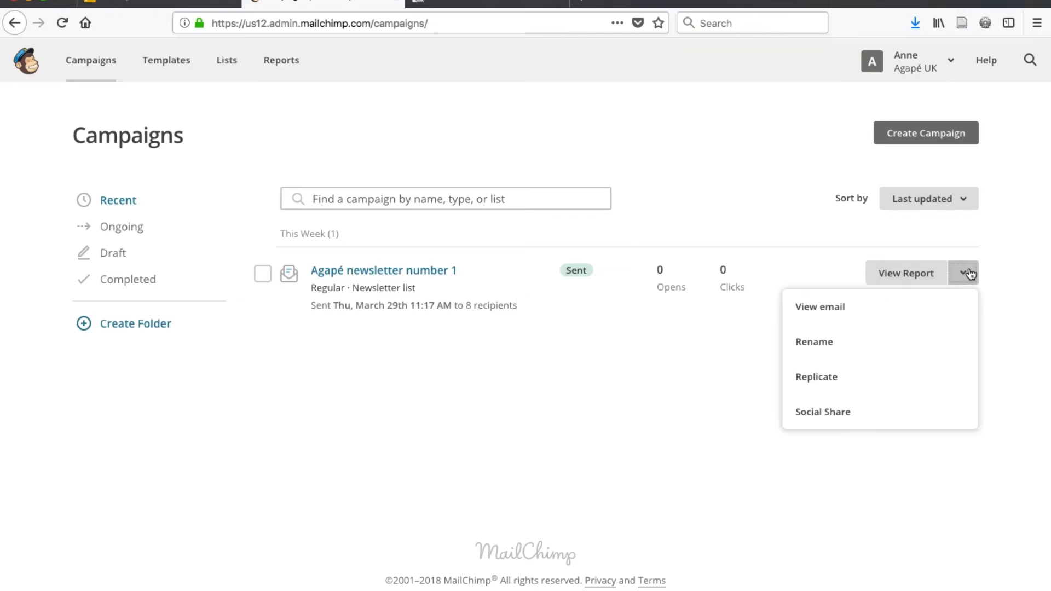
left_click(887, 376)
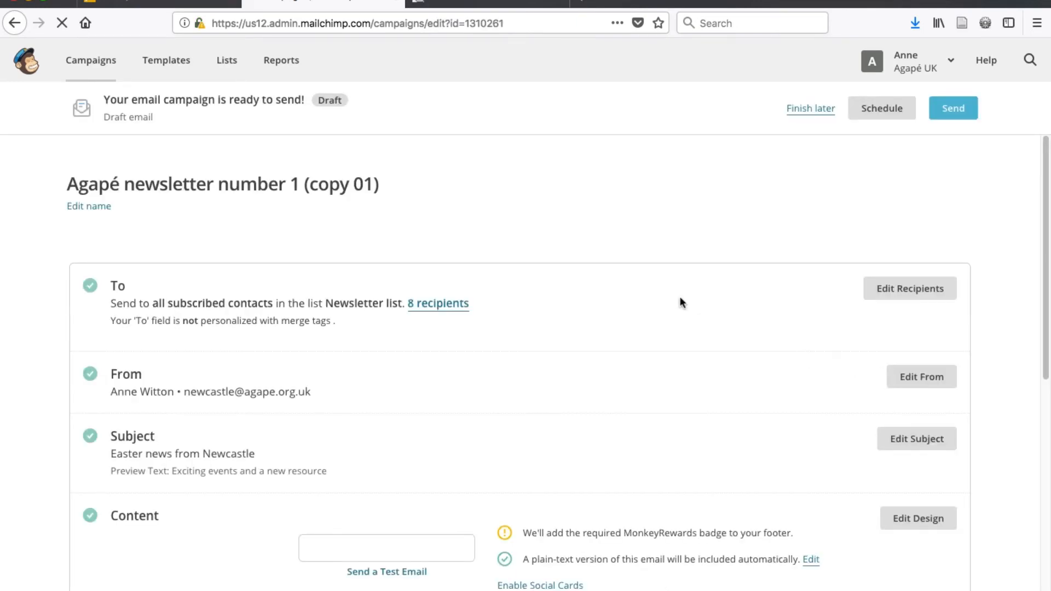
left_click(103, 207)
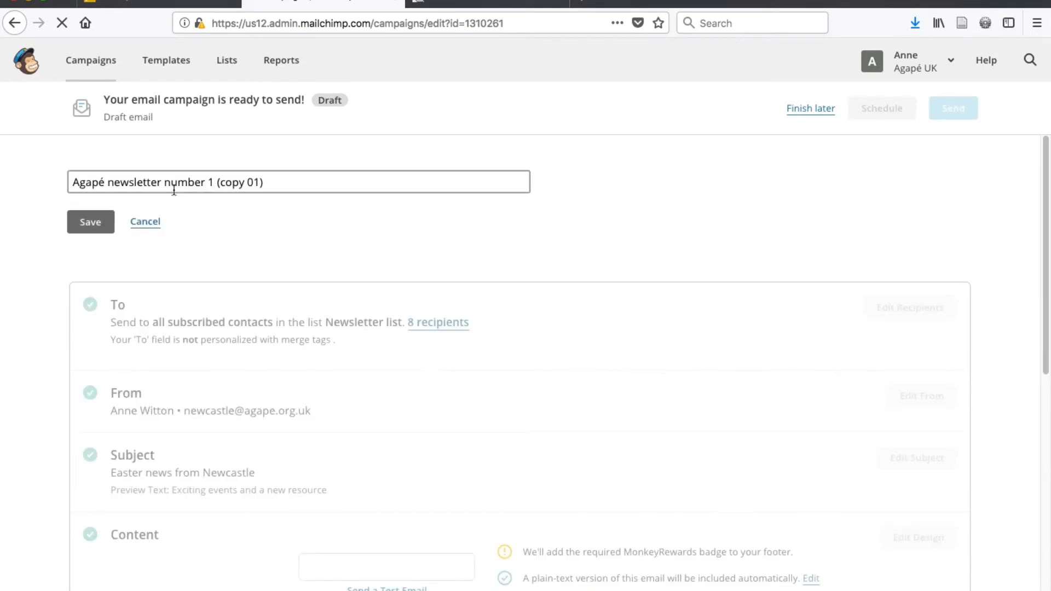
left_click_drag(209, 182, 390, 213)
type("2")
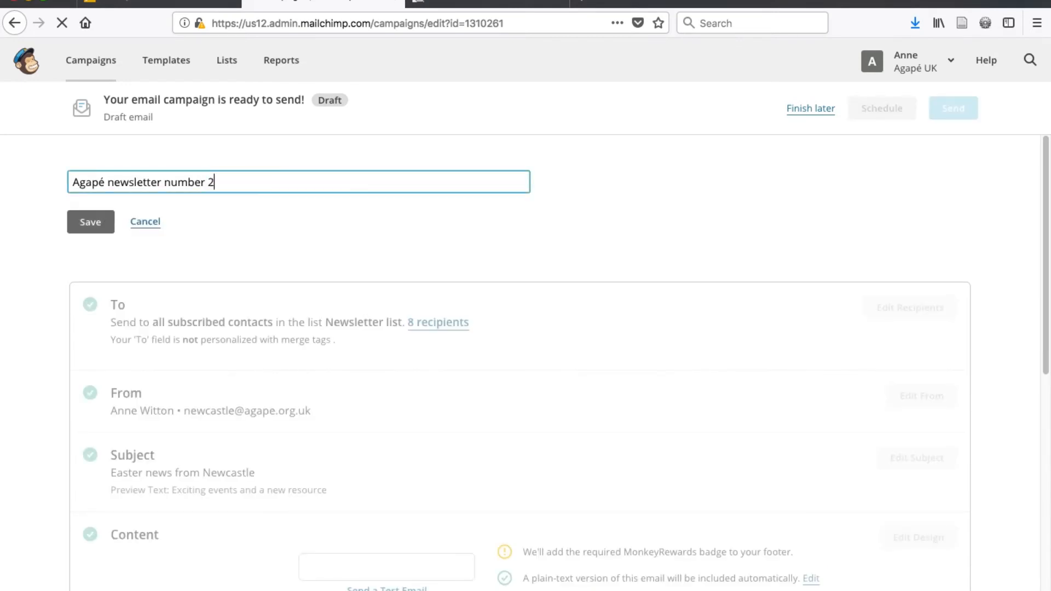
key("Return")
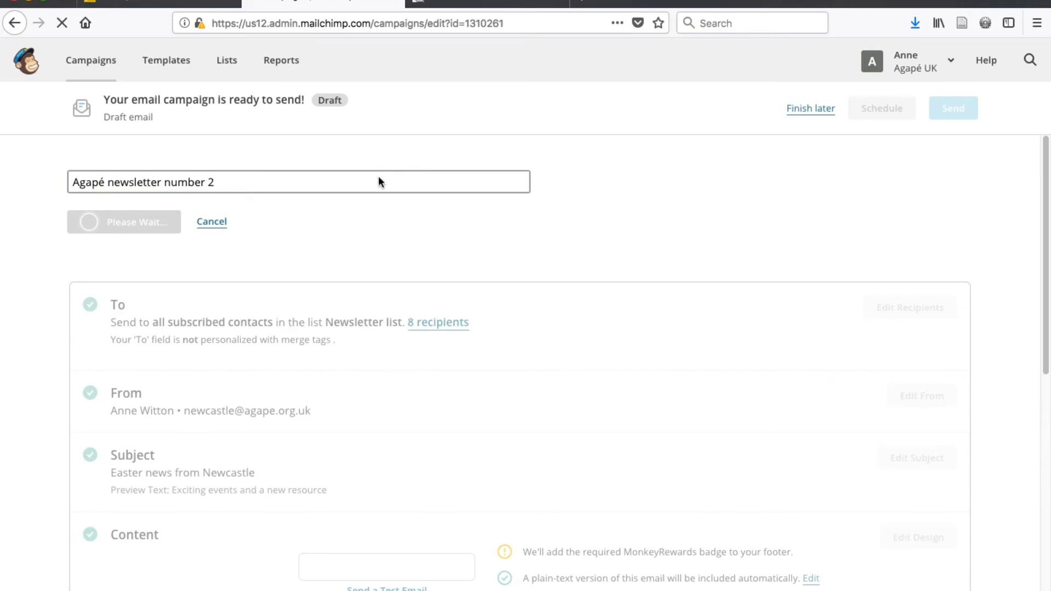
scroll(493, 222, "down", 2)
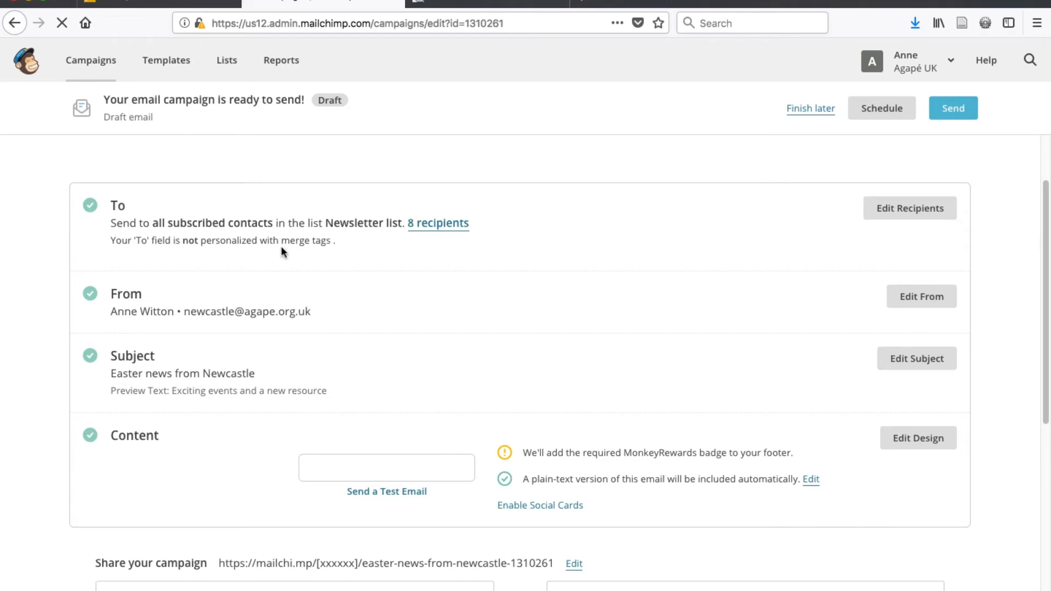
scroll(281, 245, "down", 3)
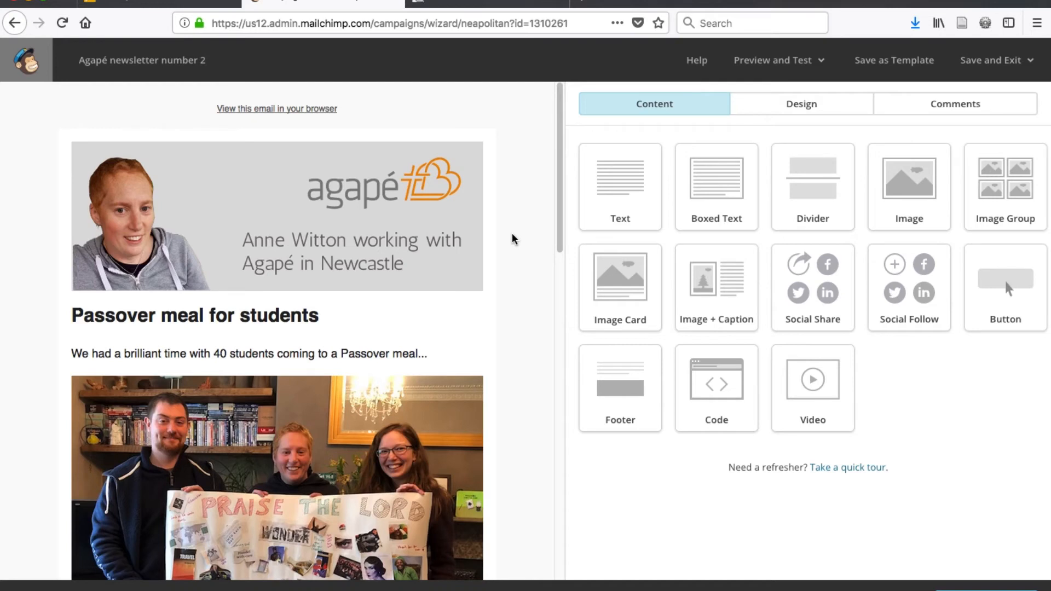
- Change the Passover heading to 'Course exploring Christianity' and overwrite its intro paragraph with placeholder text
scroll(321, 297, "down", 1)
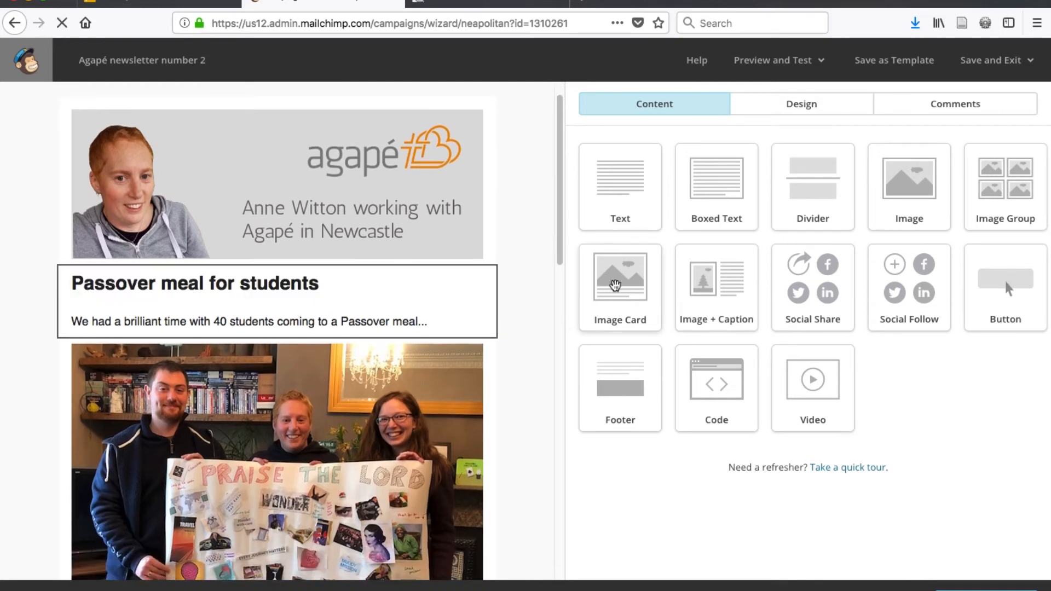
left_click_drag(812, 237, 585, 235)
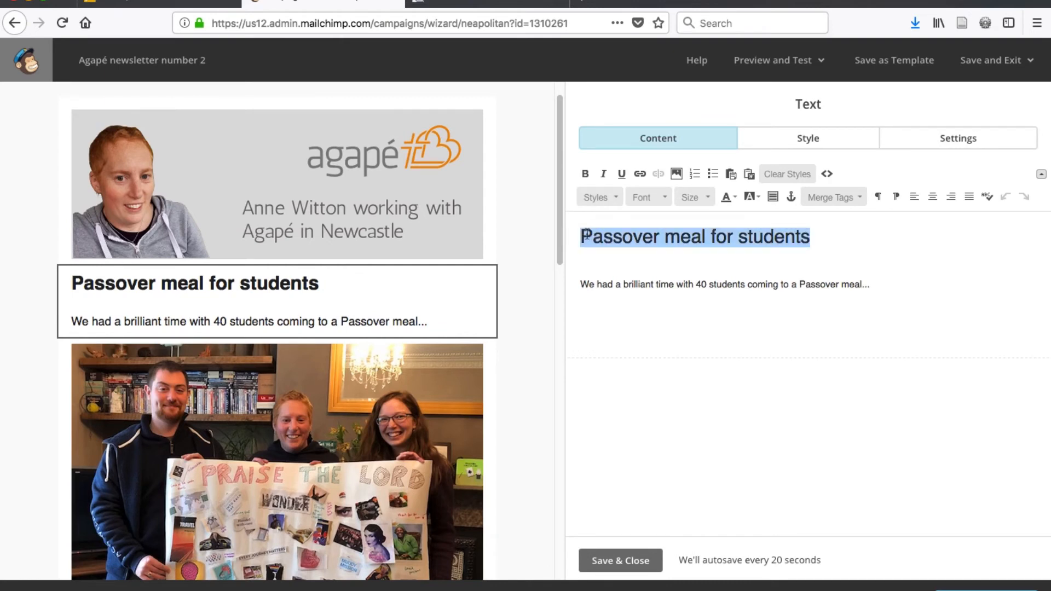
type("Course exploring Chri")
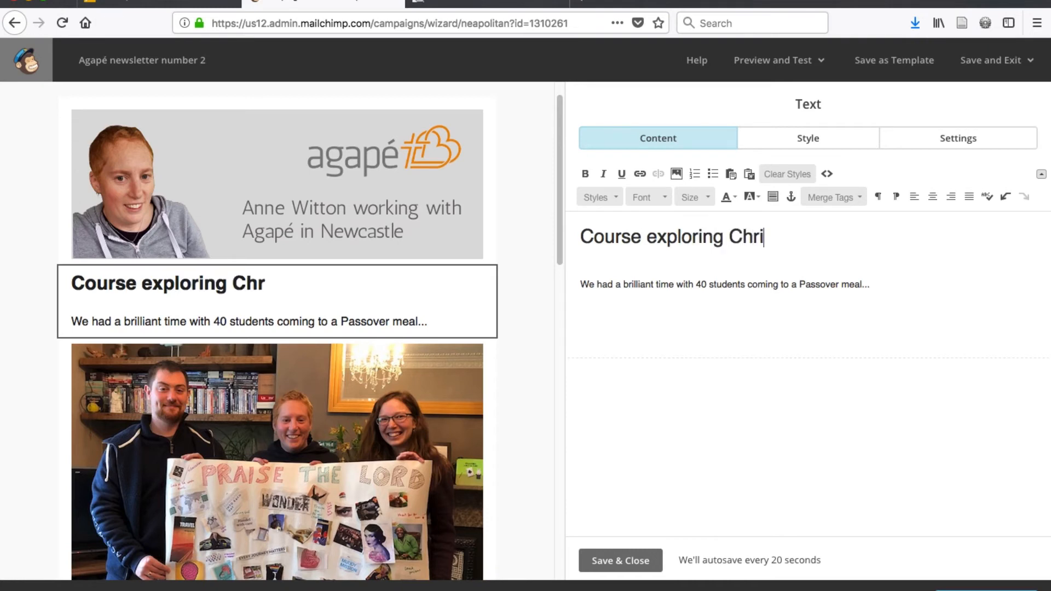
type("stinity")
key("BackSpace")
key("BackSpace")
key("BackSpace")
key("BackSpace")
key("BackSpace")
type("ianity")
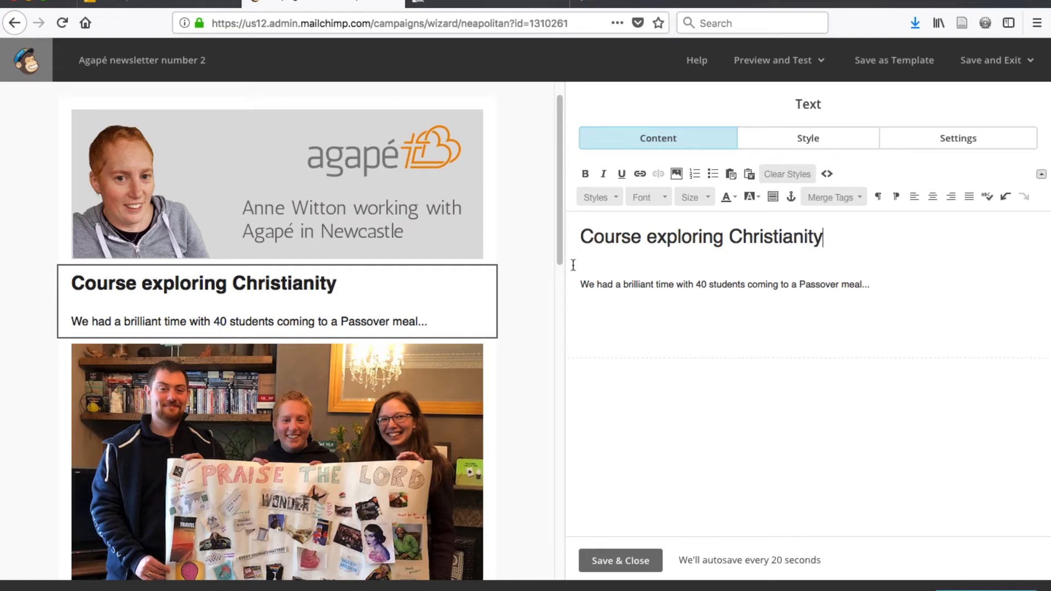
left_click_drag(576, 284, 657, 310)
type("dsagtrak reah")
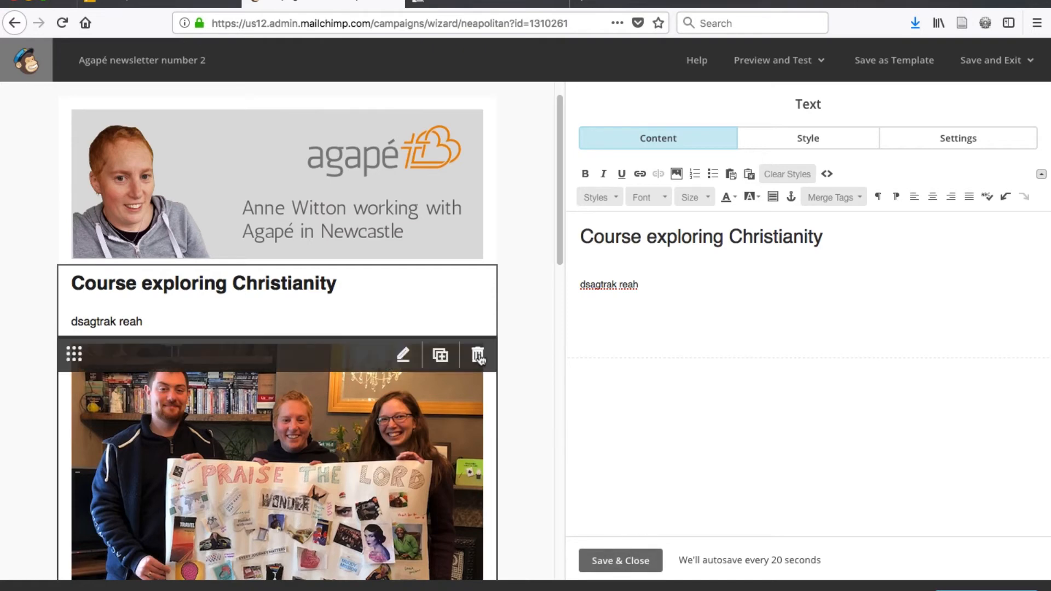
- Save the story text, then try replacing the group photo but cancel without changes
scroll(511, 387, "down", 2)
left_click(628, 558)
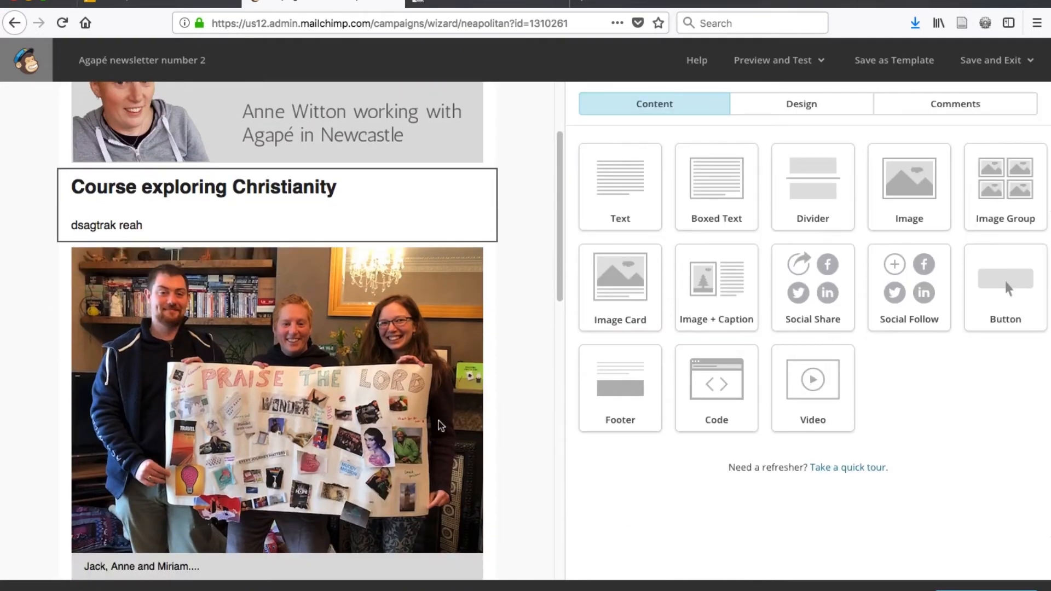
left_click(403, 258)
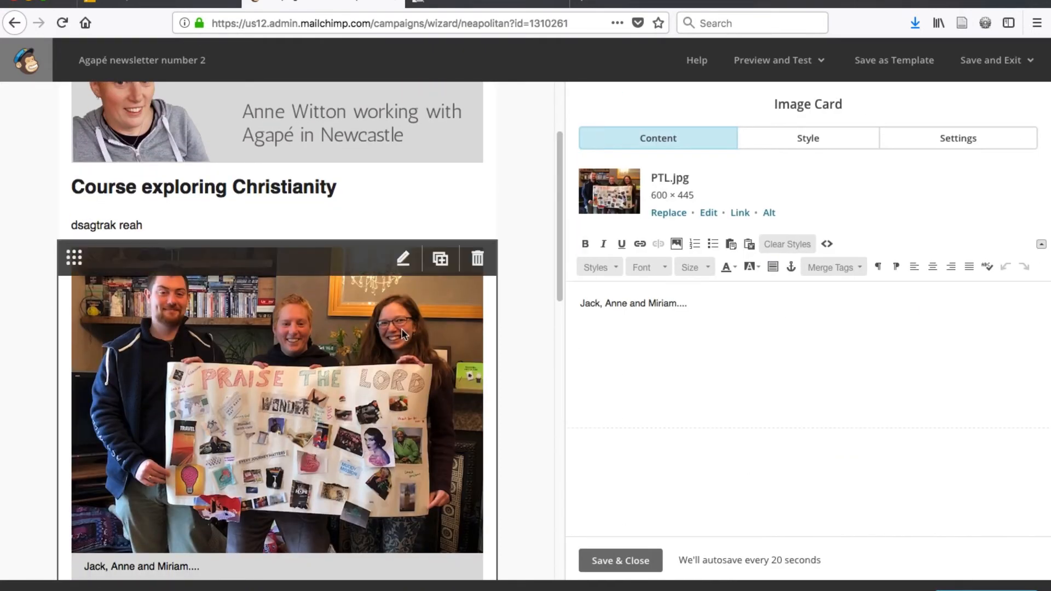
left_click(669, 214)
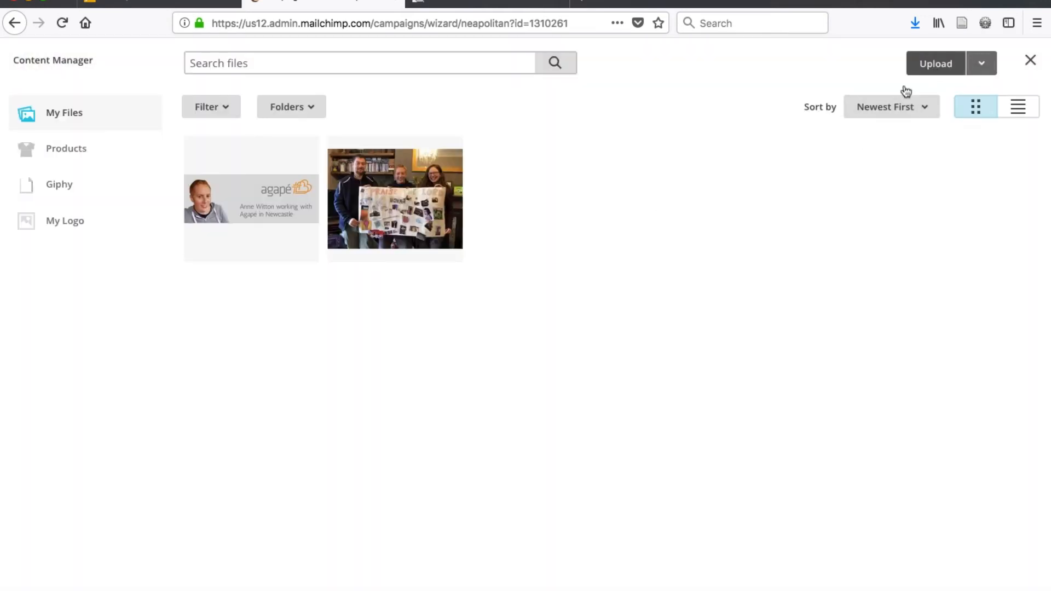
left_click(916, 68)
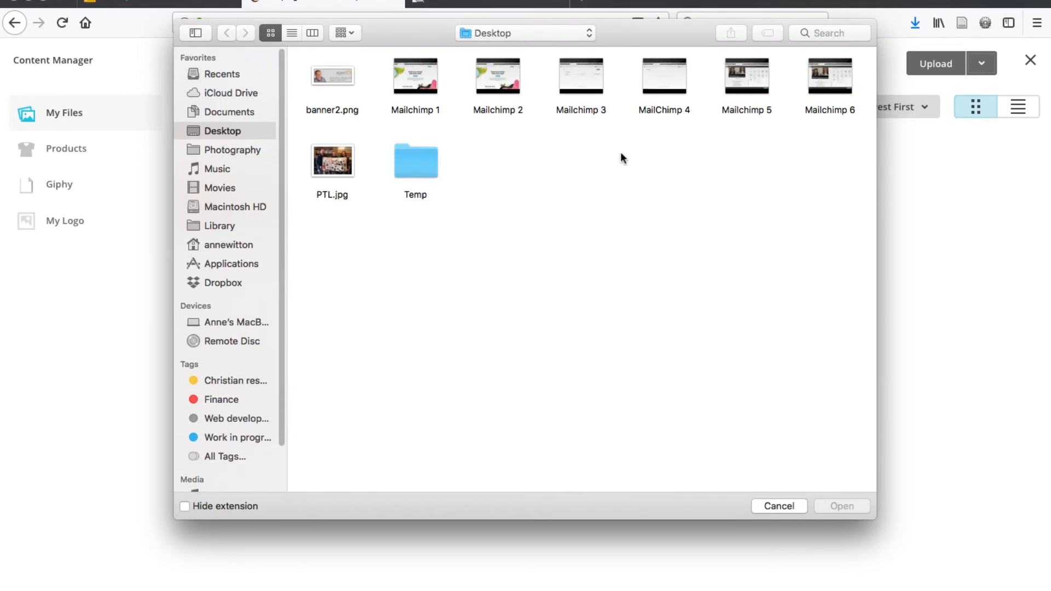
left_click(790, 506)
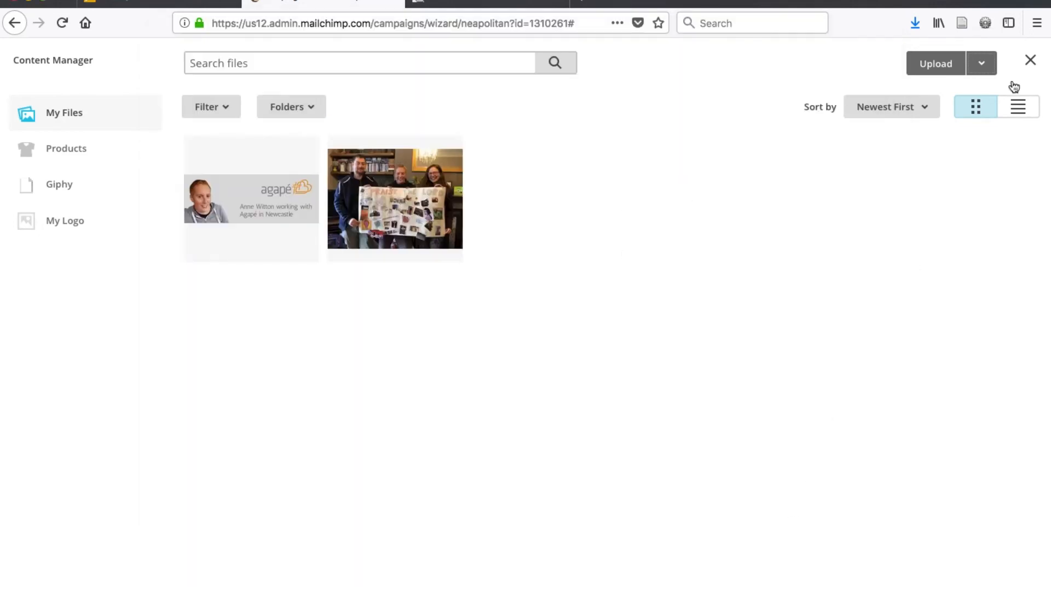
left_click(1030, 60)
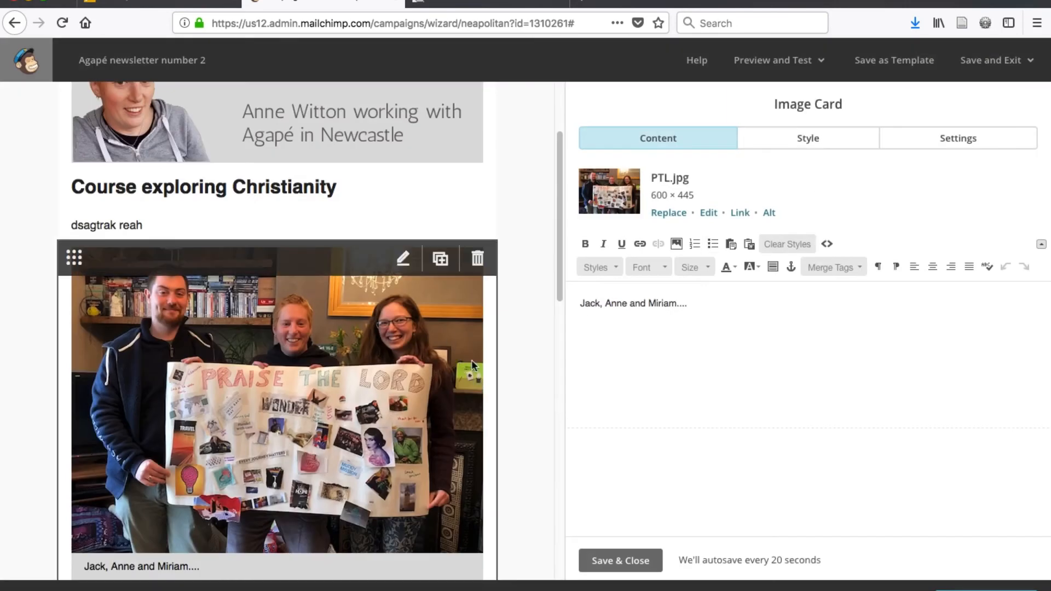
- Check the text block under the photo, then delete the video block
scroll(476, 368, "down", 5)
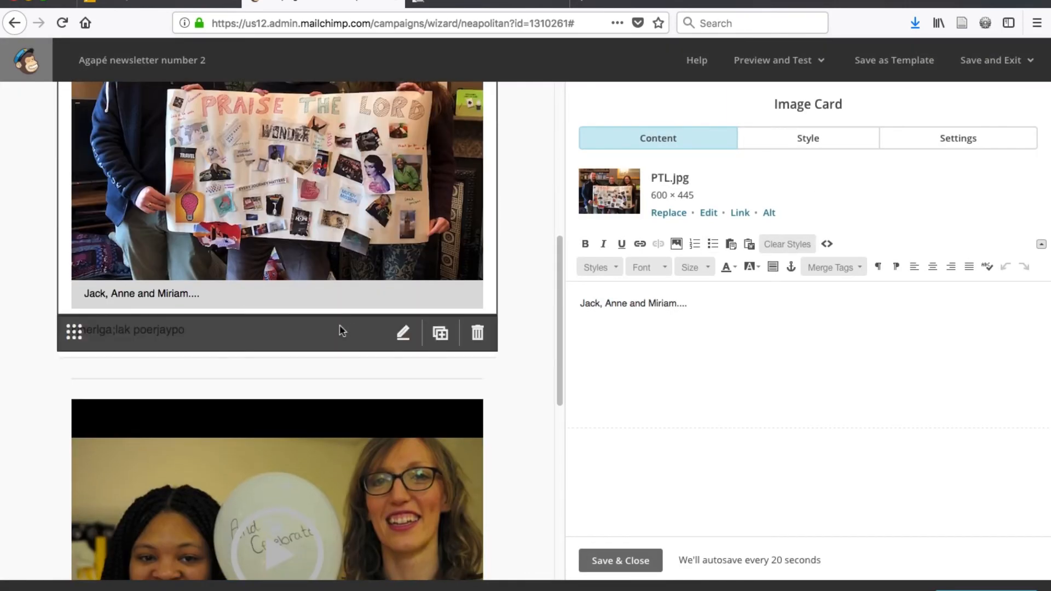
left_click(329, 344)
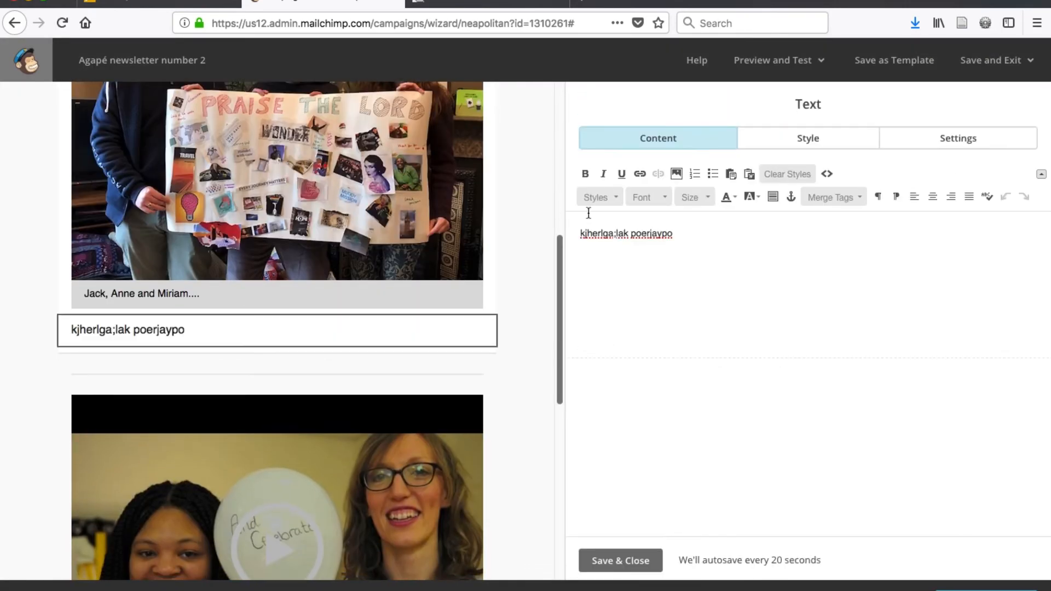
left_click(629, 561)
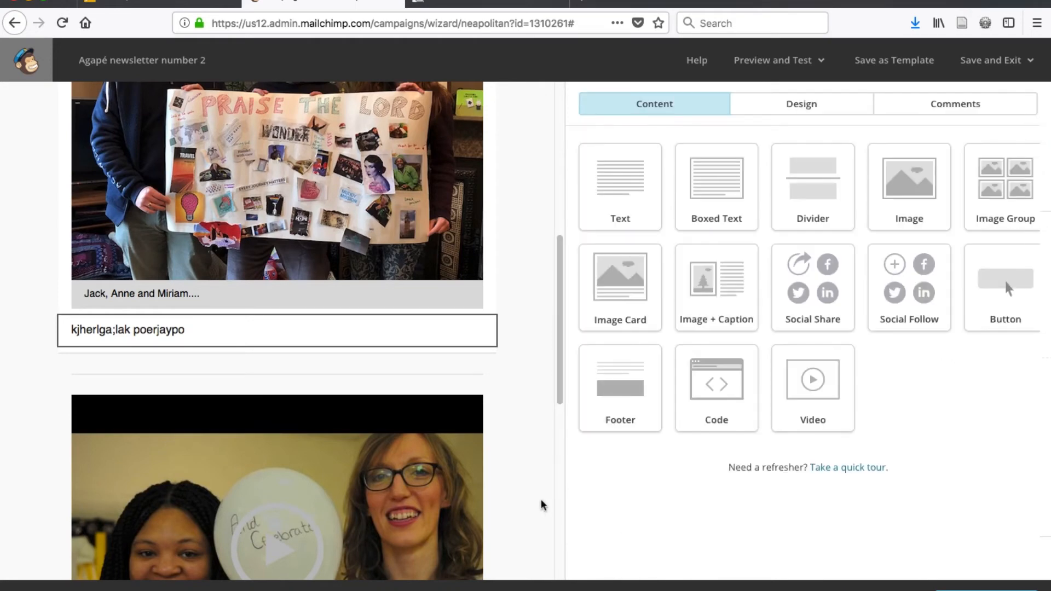
scroll(536, 501, "down", 5)
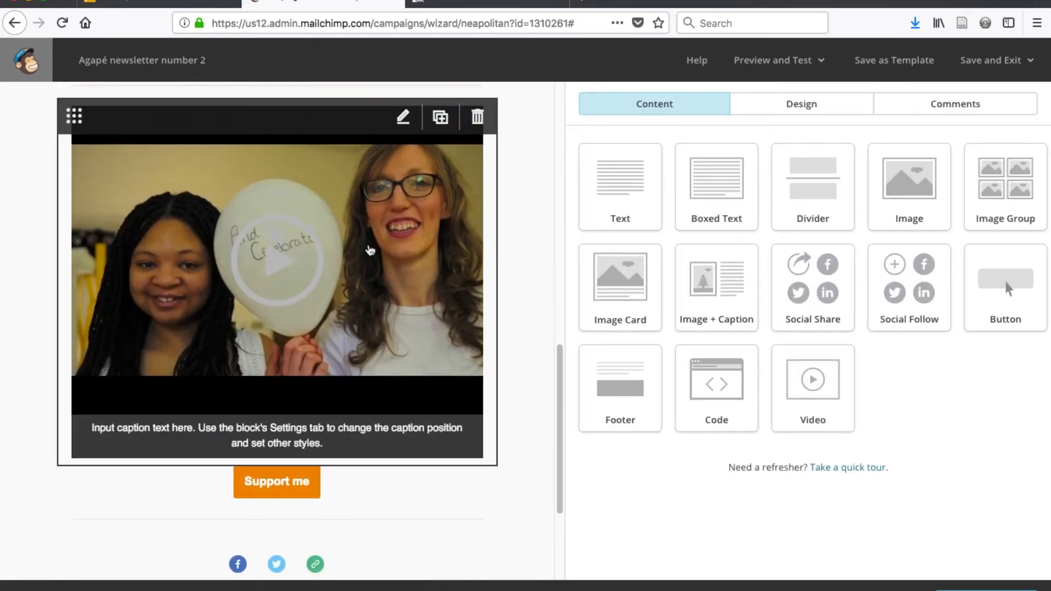
scroll(345, 251, "up", 2)
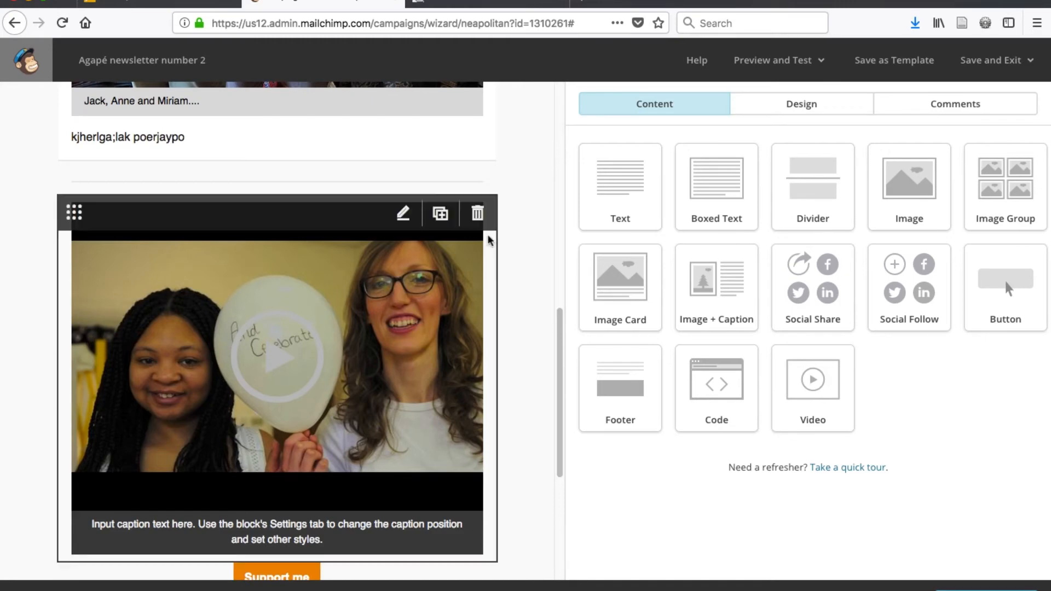
left_click(477, 213)
left_click(346, 398)
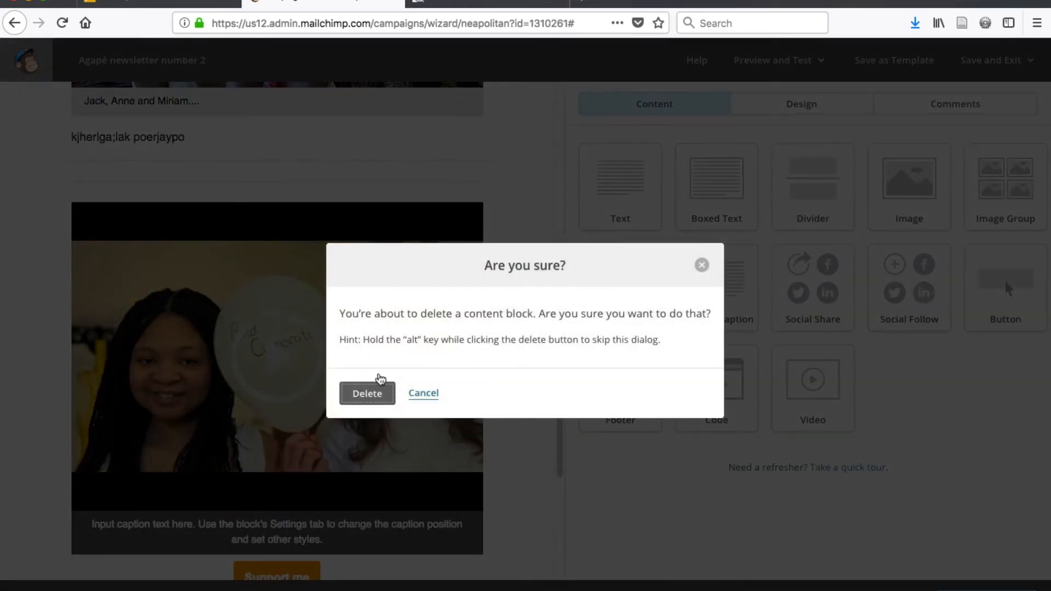
scroll(409, 334, "up", 2)
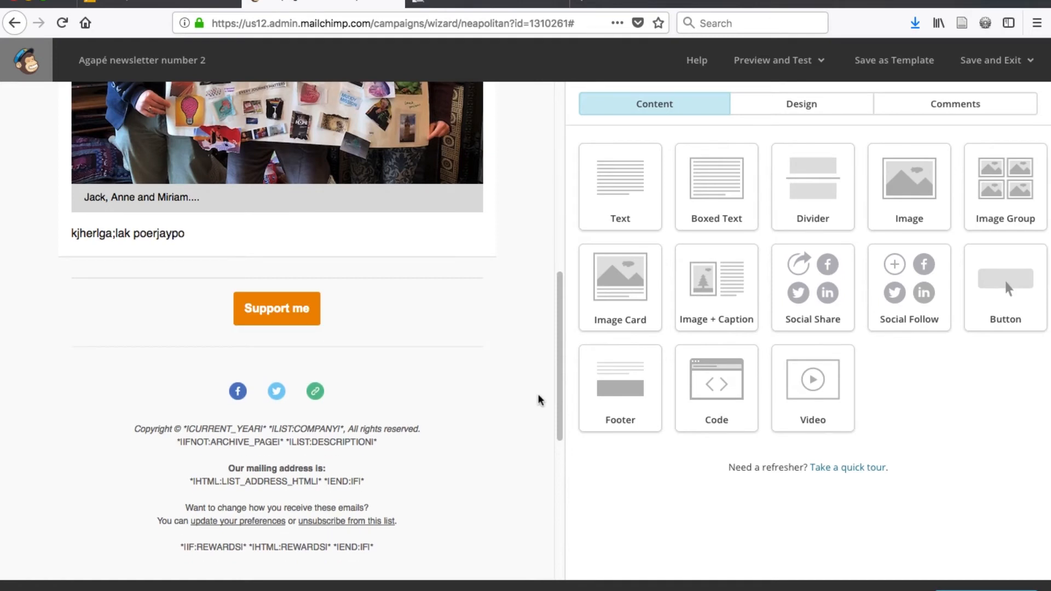
mouse_move(280, 314)
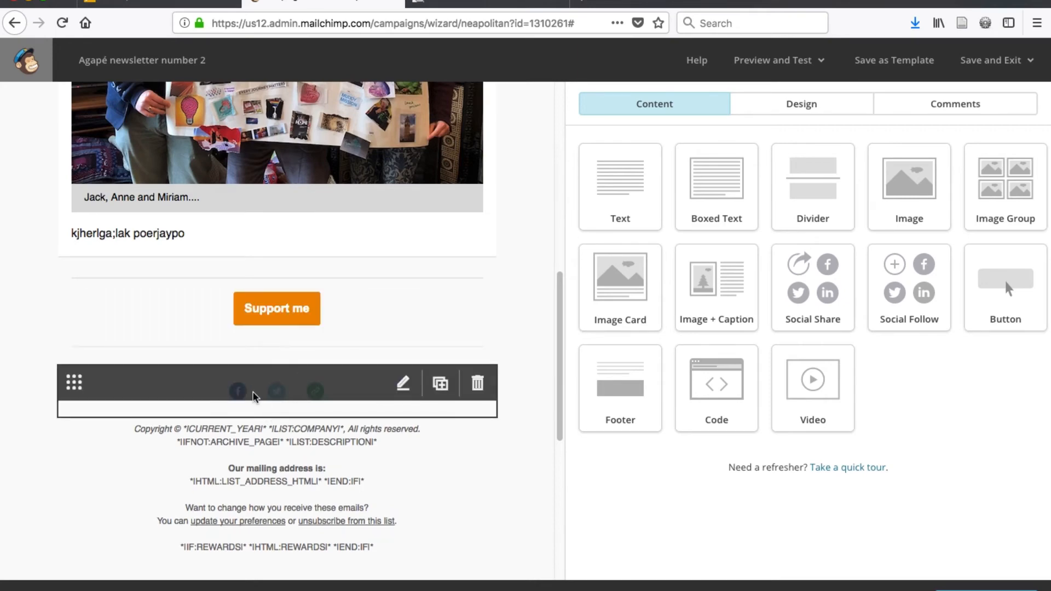
scroll(438, 258, "up", 10)
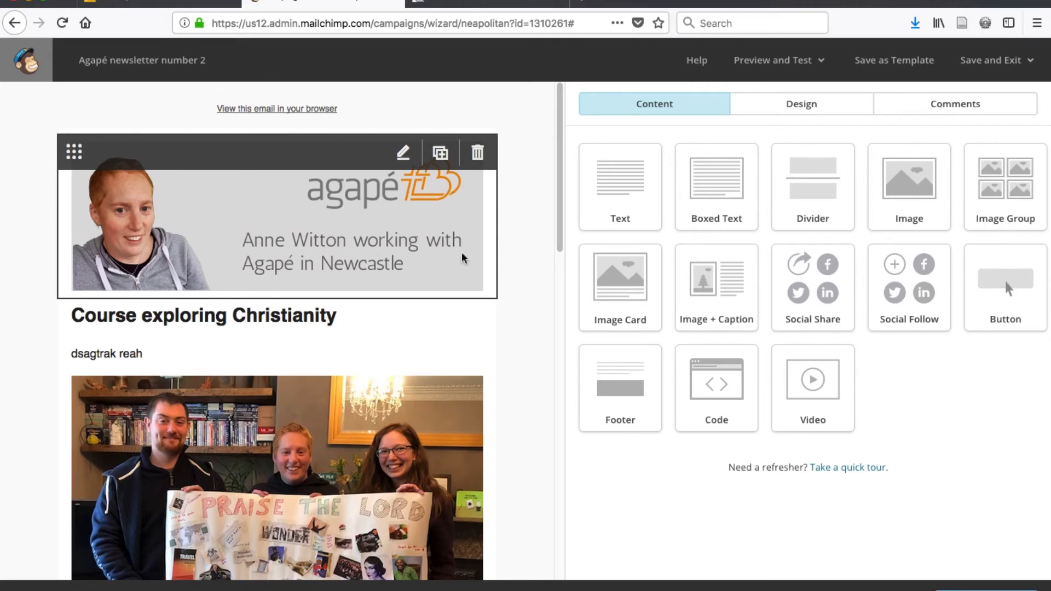
- Change the campaign subject line to 'New course running' and save it
left_click(986, 590)
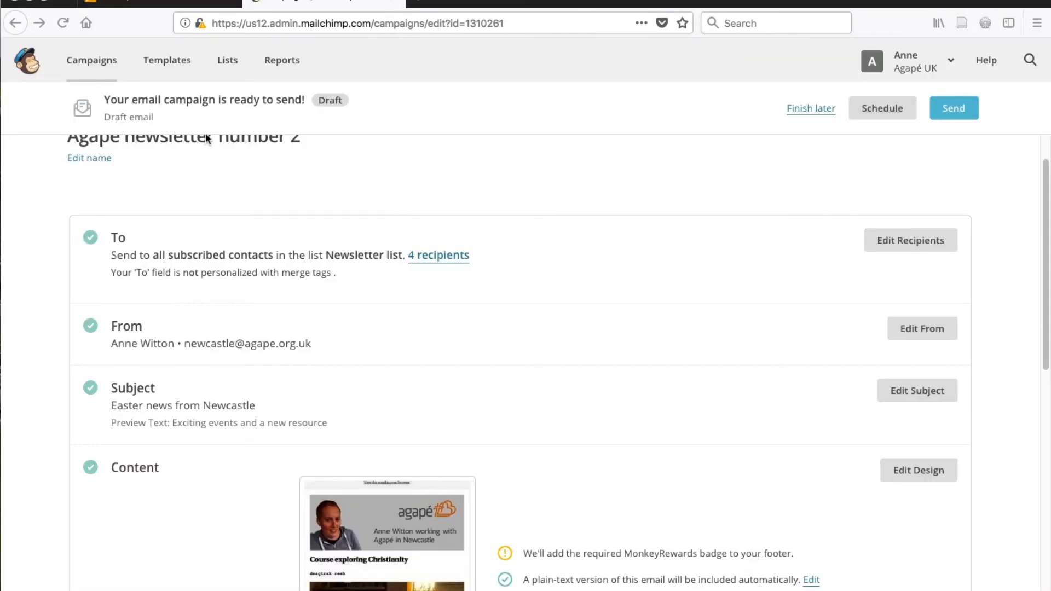
scroll(414, 213, "down", 2)
scroll(438, 230, "up", 2)
scroll(435, 225, "down", 4)
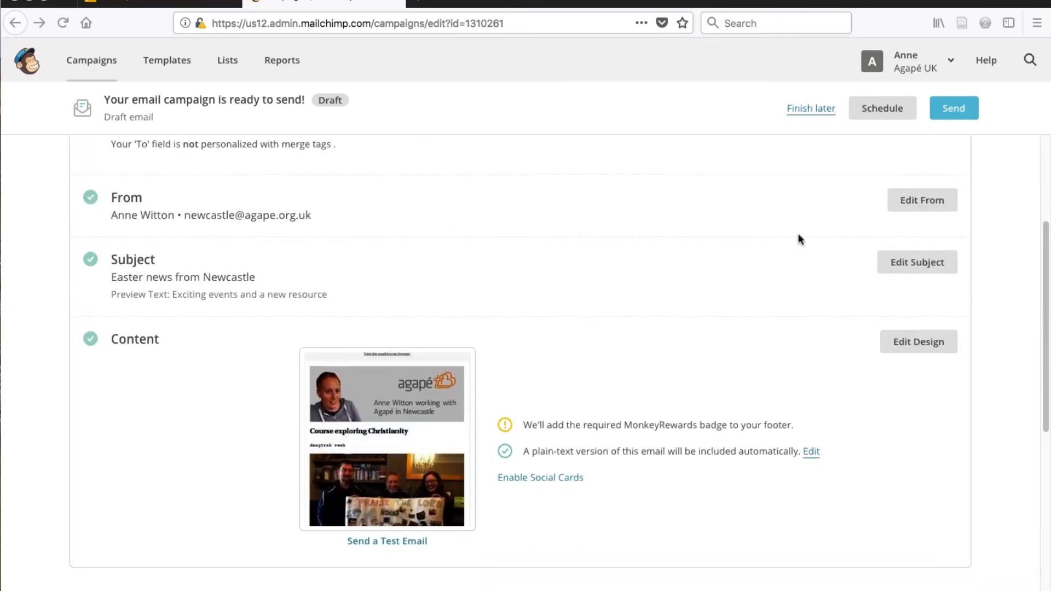
left_click(906, 267)
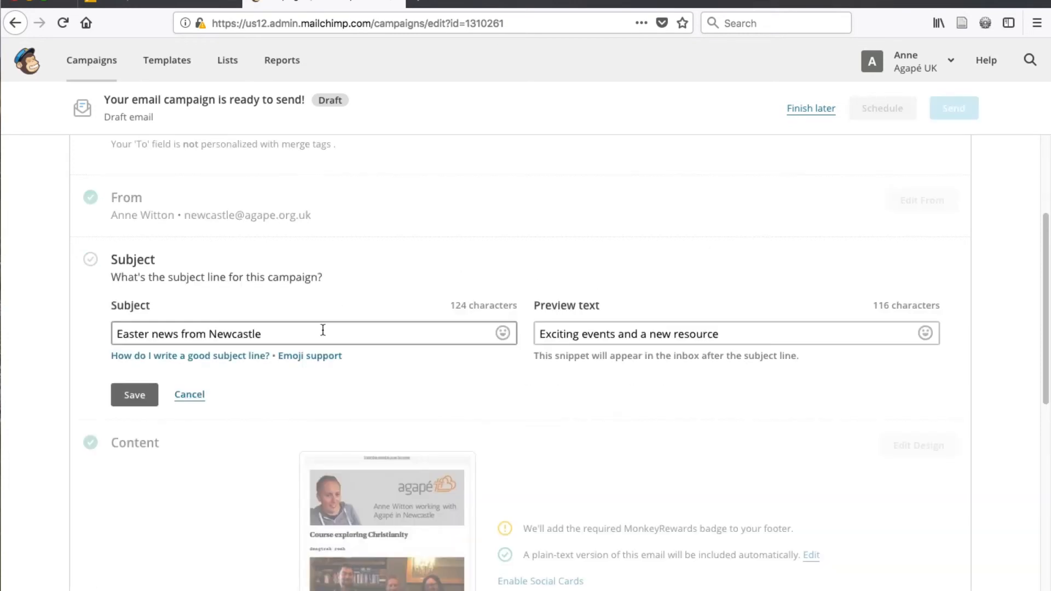
left_click_drag(302, 332, 64, 305)
type("New")
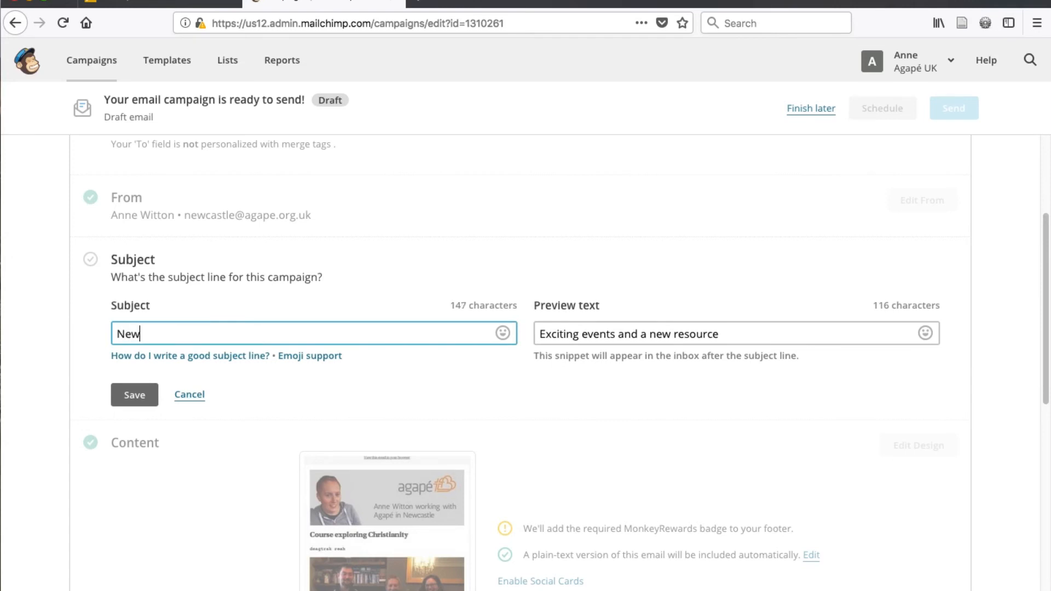
type(" course running")
left_click(736, 334)
left_click_drag(736, 334, 533, 300)
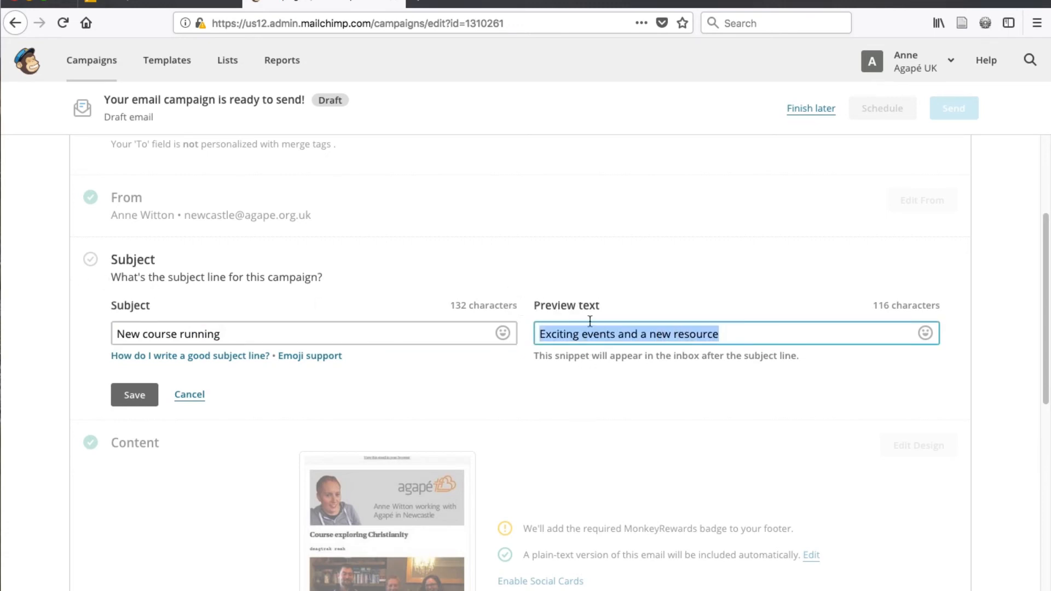
left_click(134, 395)
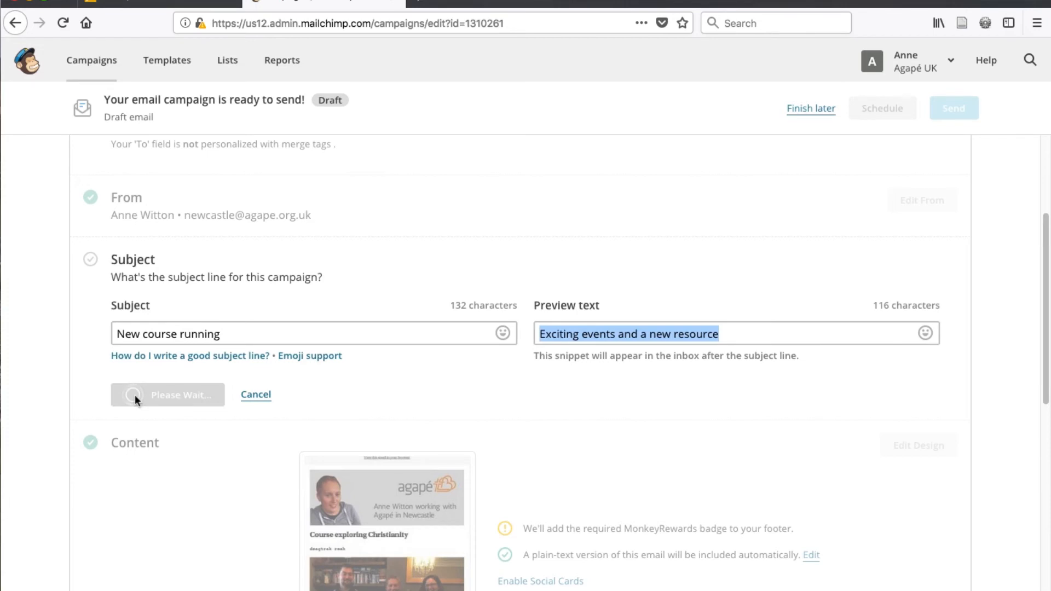
- Review the campaign checklist, then view the still-empty Templates page
scroll(186, 382, "down", 2)
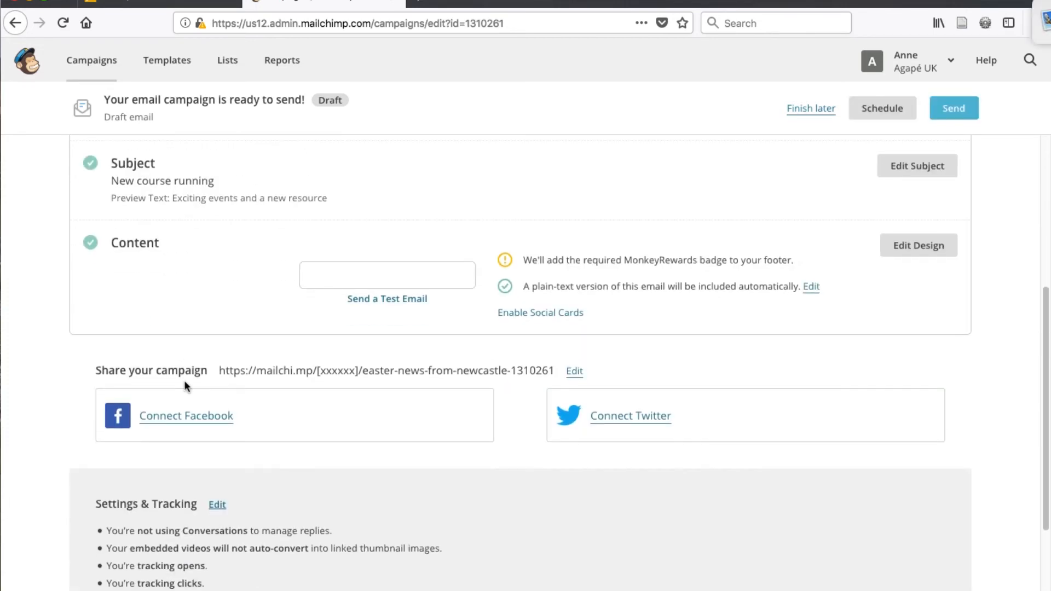
scroll(184, 382, "up", 2)
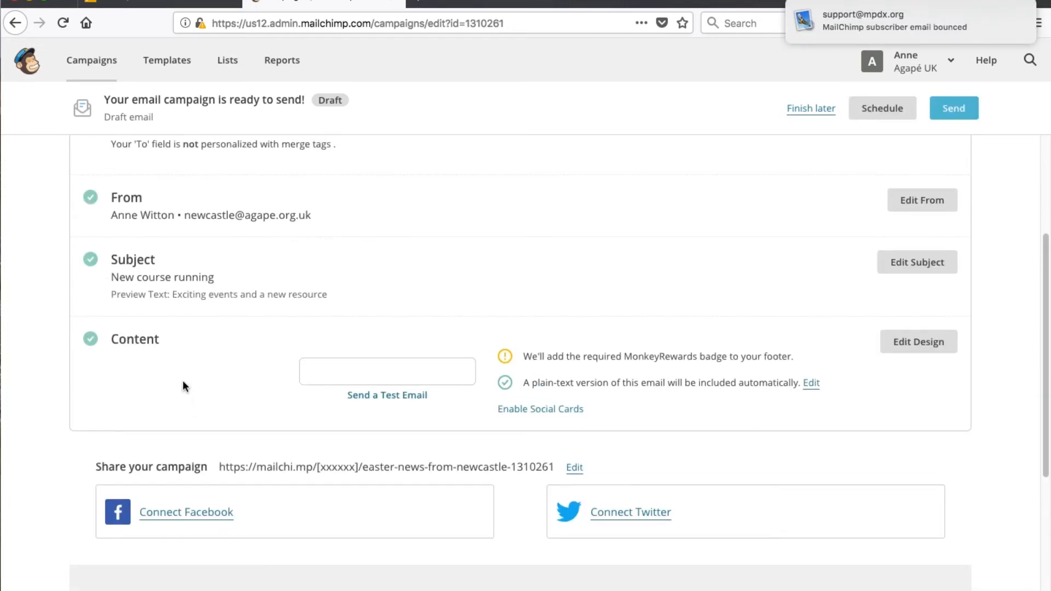
scroll(191, 384, "up", 3)
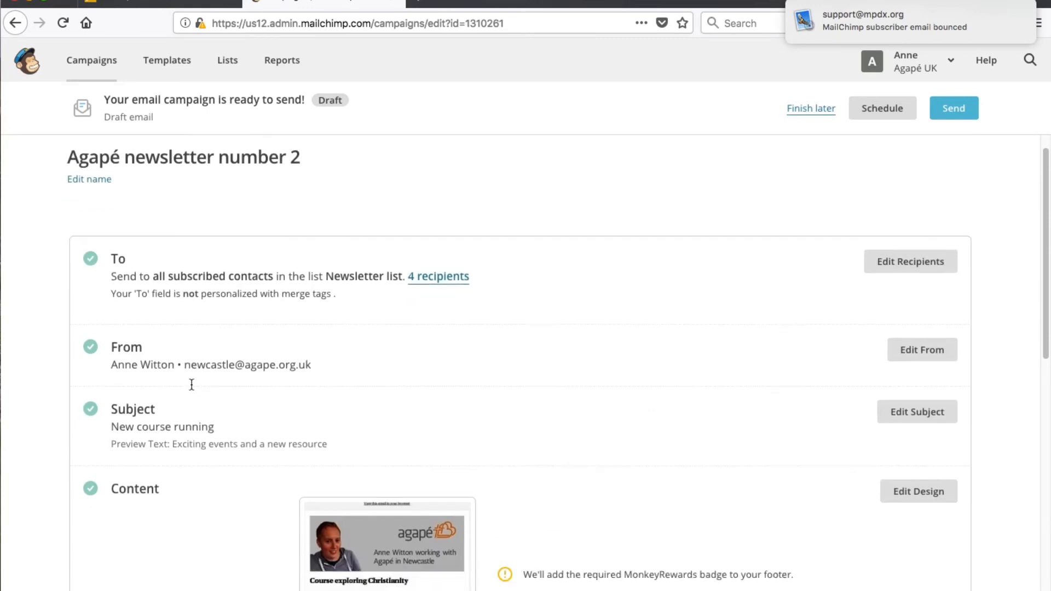
scroll(194, 386, "down", 7)
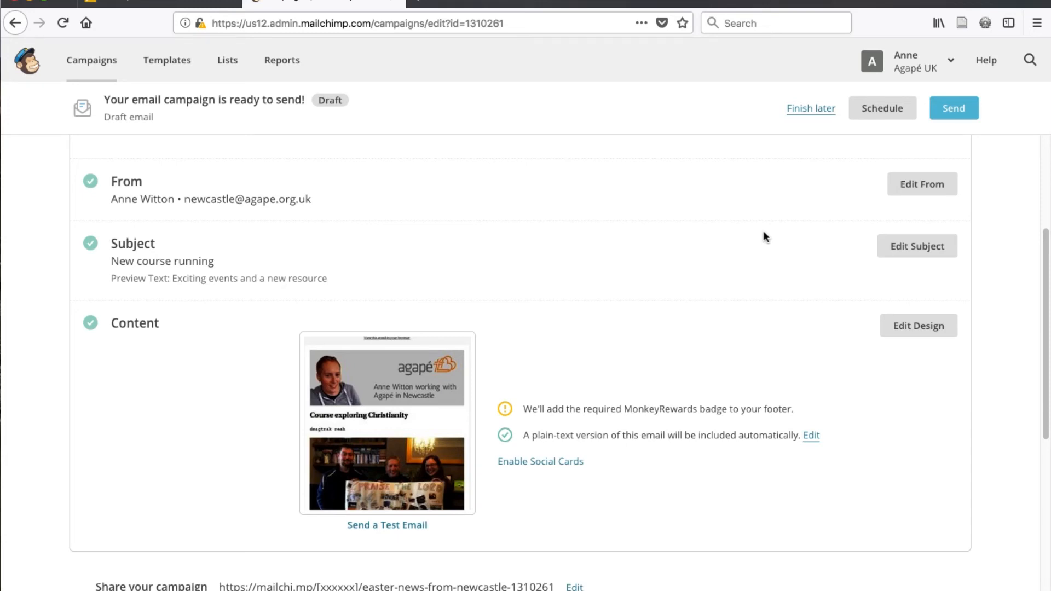
scroll(764, 233, "up", 5)
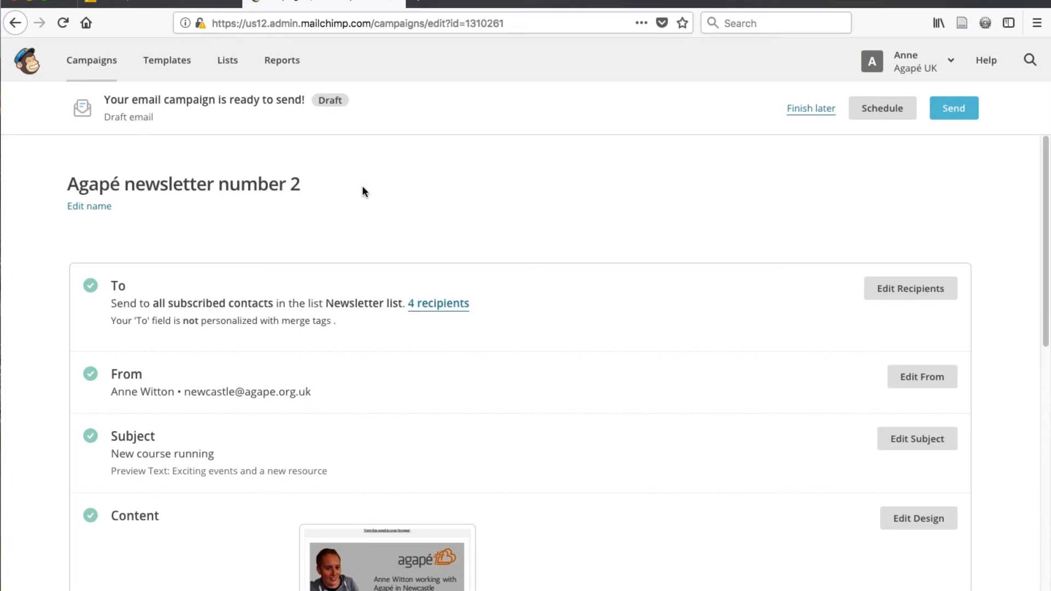
left_click(164, 65)
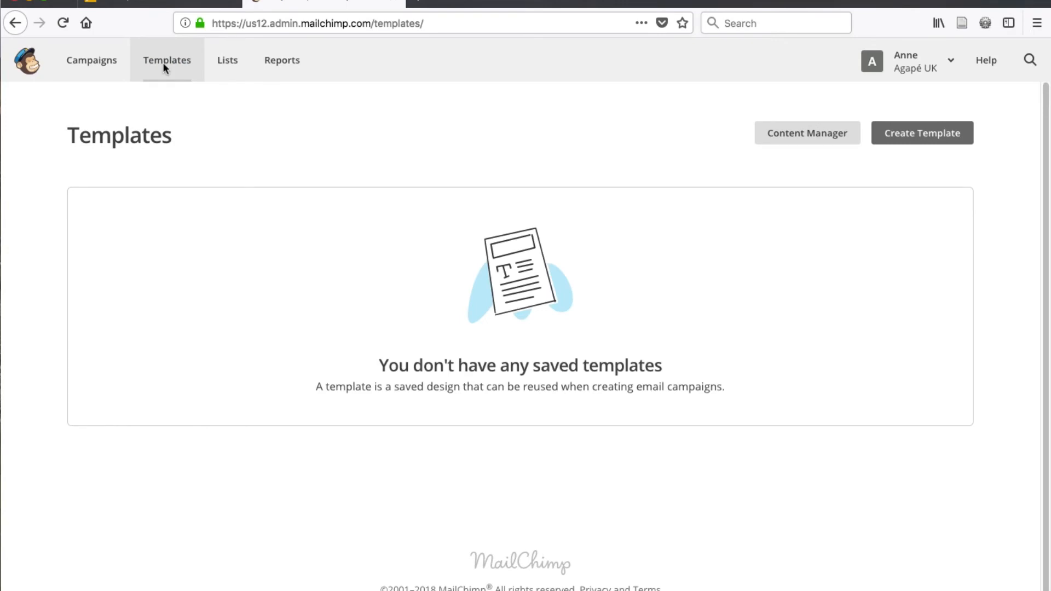
- In Mail, follow the forwarded share link to add the 'Agapé newsletter 2' template
key("super+Tab")
key("super+Tab")
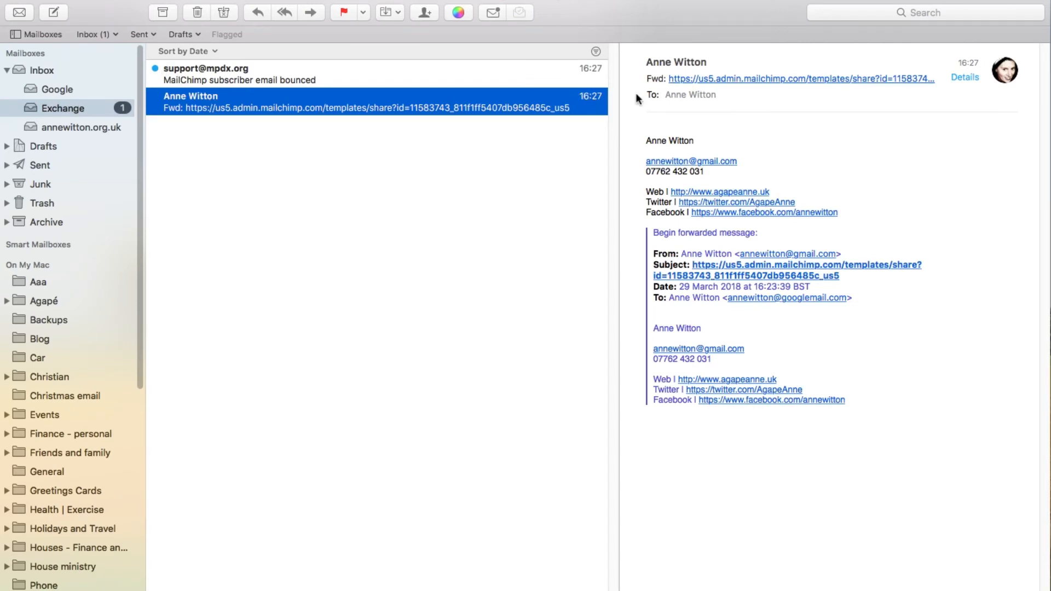
left_click(732, 80)
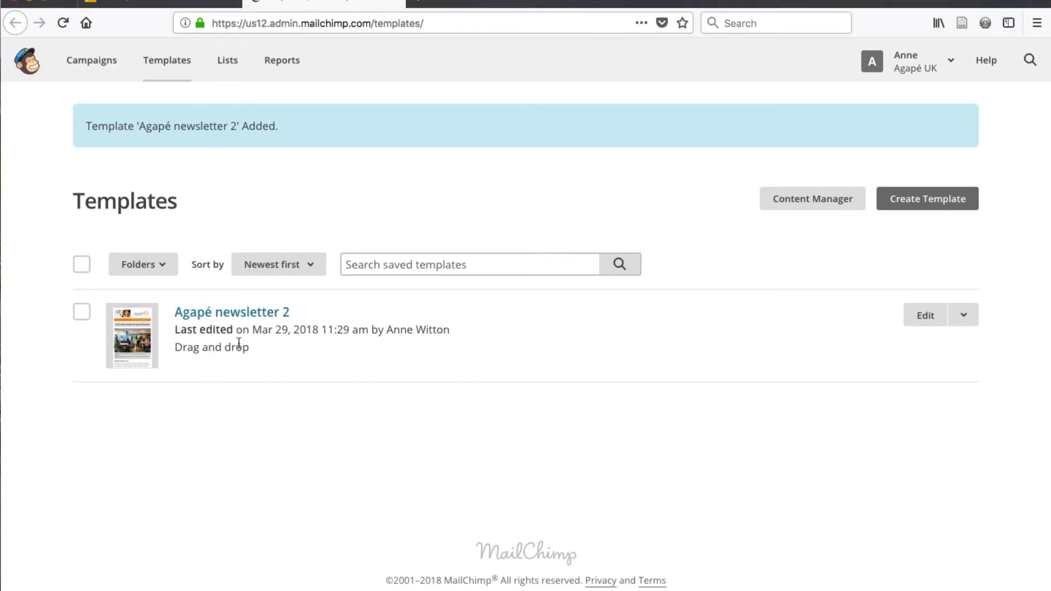
left_click(248, 318)
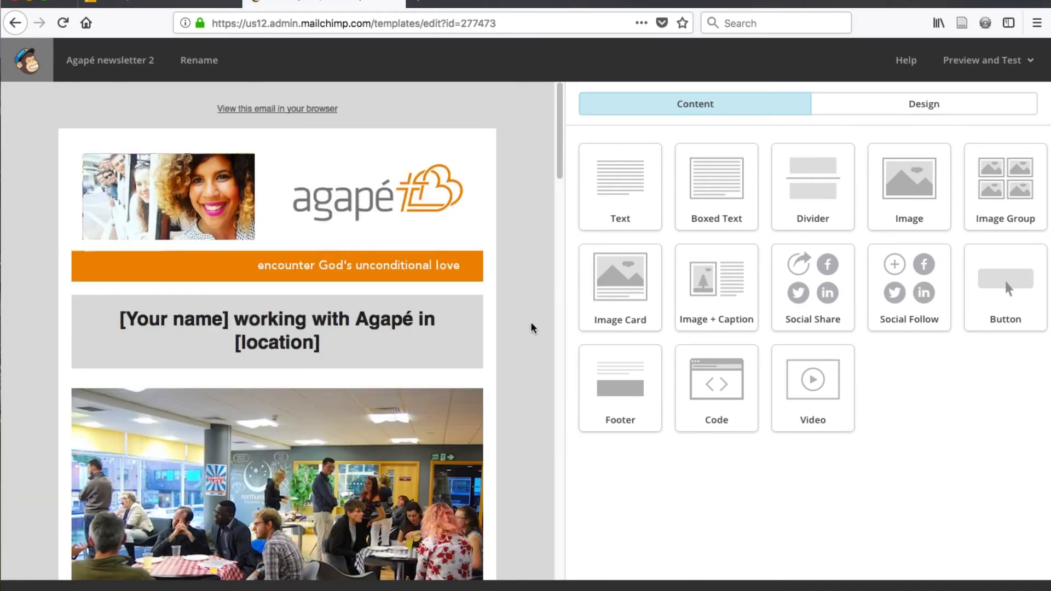
scroll(531, 327, "down", 7)
scroll(531, 324, "up", 8)
scroll(538, 334, "down", 1)
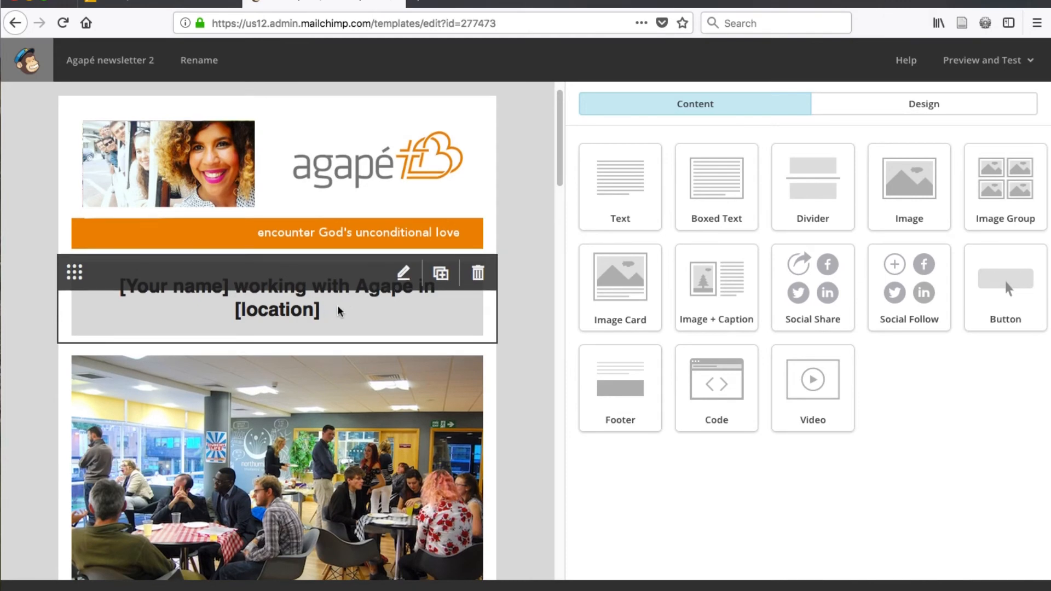
scroll(337, 306, "down", 3)
scroll(340, 310, "down", 1)
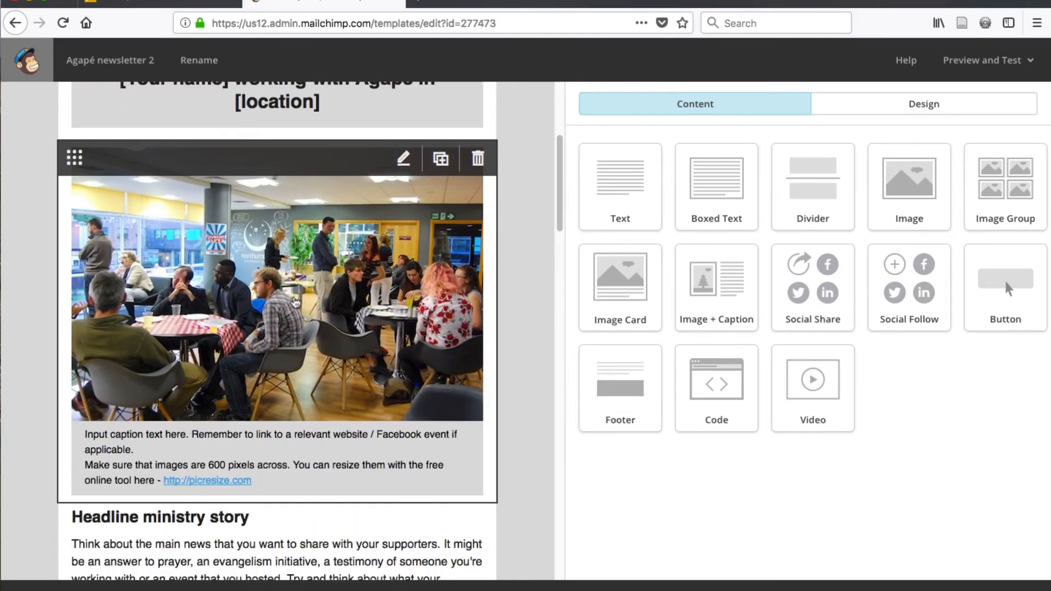
scroll(296, 302, "down", 3)
scroll(294, 301, "down", 4)
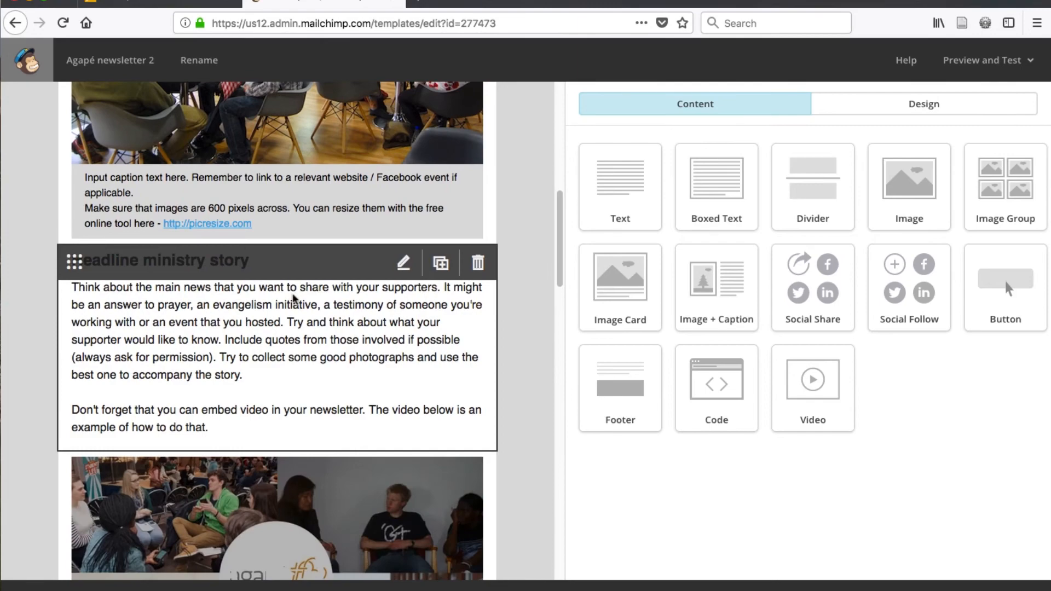
scroll(294, 300, "down", 6)
scroll(295, 299, "up", 2)
scroll(295, 301, "down", 3)
scroll(295, 299, "down", 5)
scroll(294, 297, "up", 15)
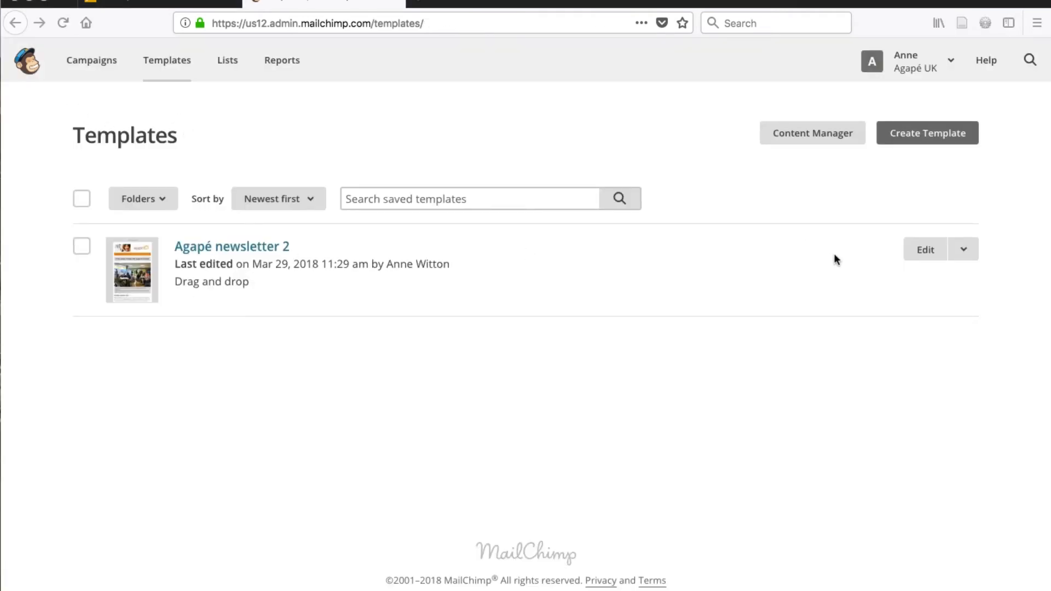
- Create a campaign from the 'Agapé newsletter 2' template addressed to the Newsletter list
left_click(964, 252)
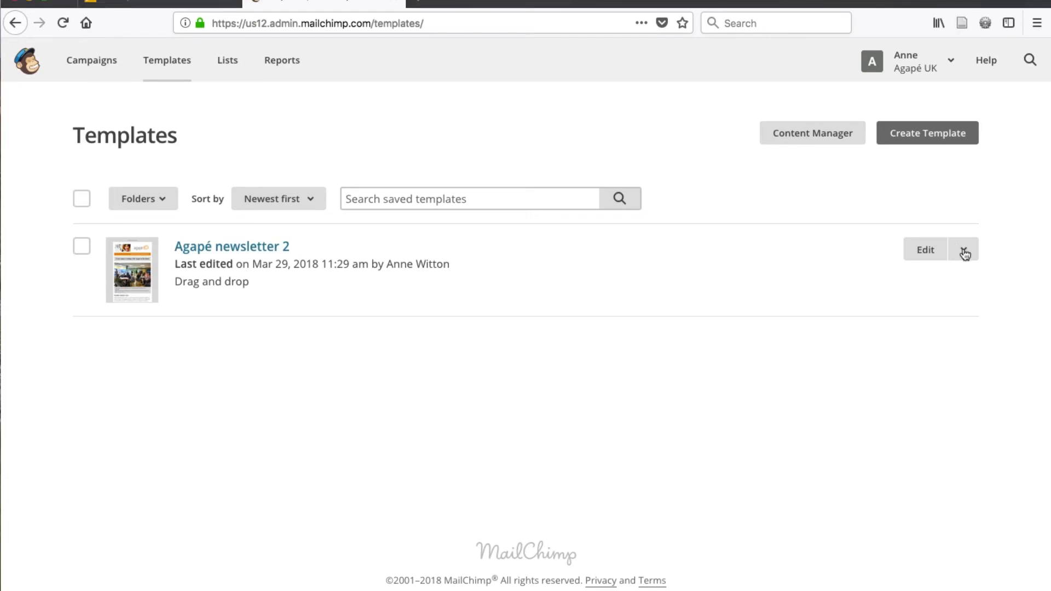
left_click(964, 252)
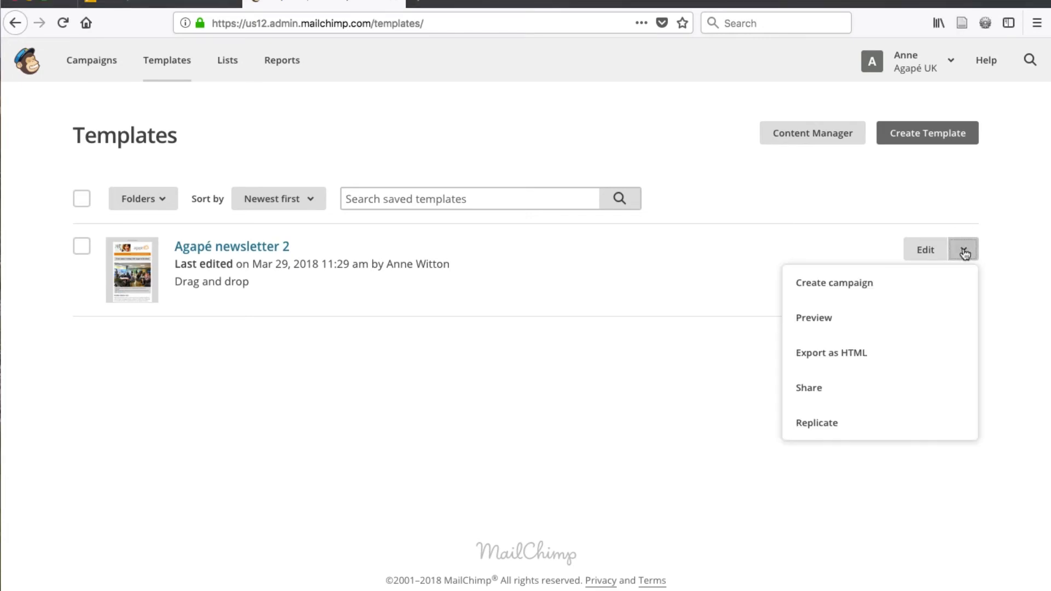
left_click(888, 285)
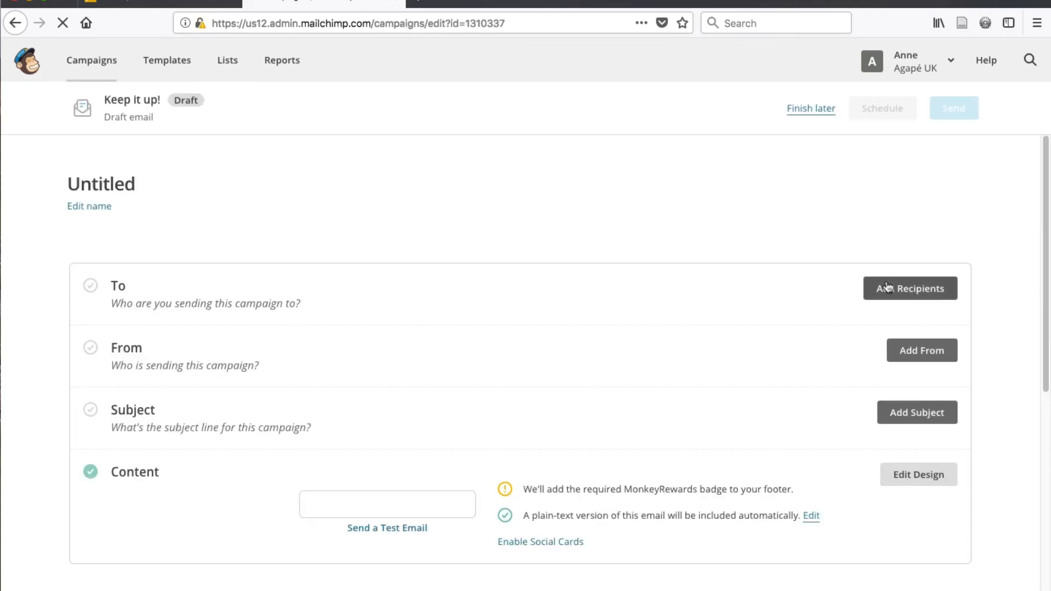
scroll(854, 268, "down", 3)
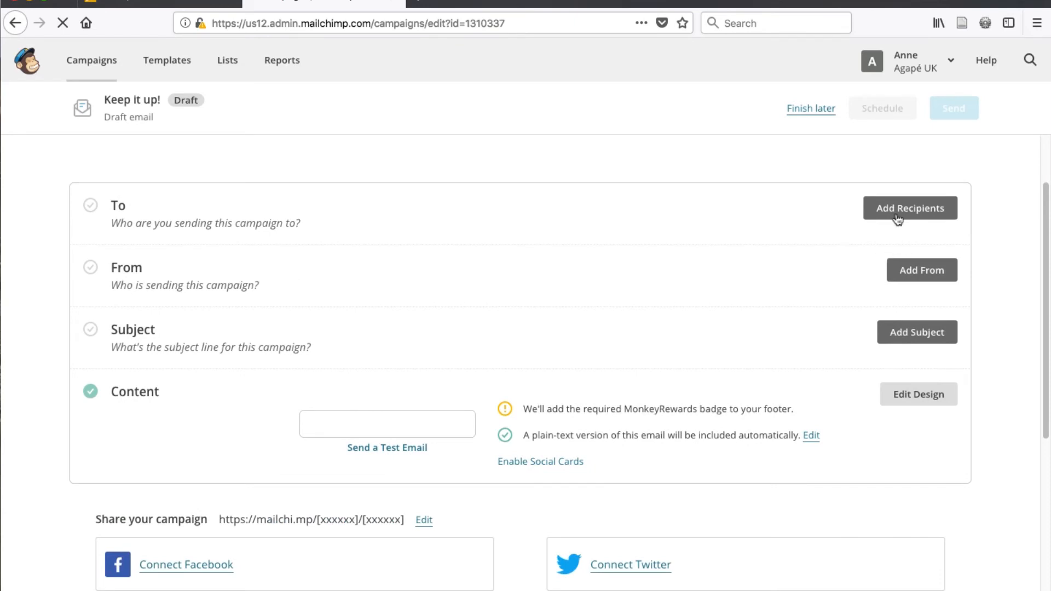
left_click(897, 216)
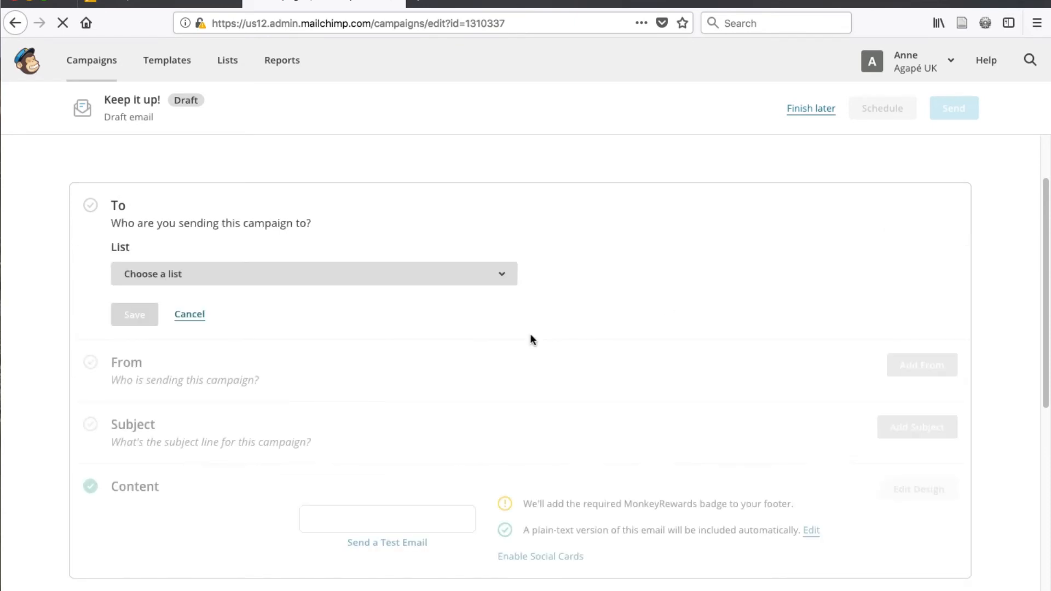
left_click(503, 281)
left_click(408, 345)
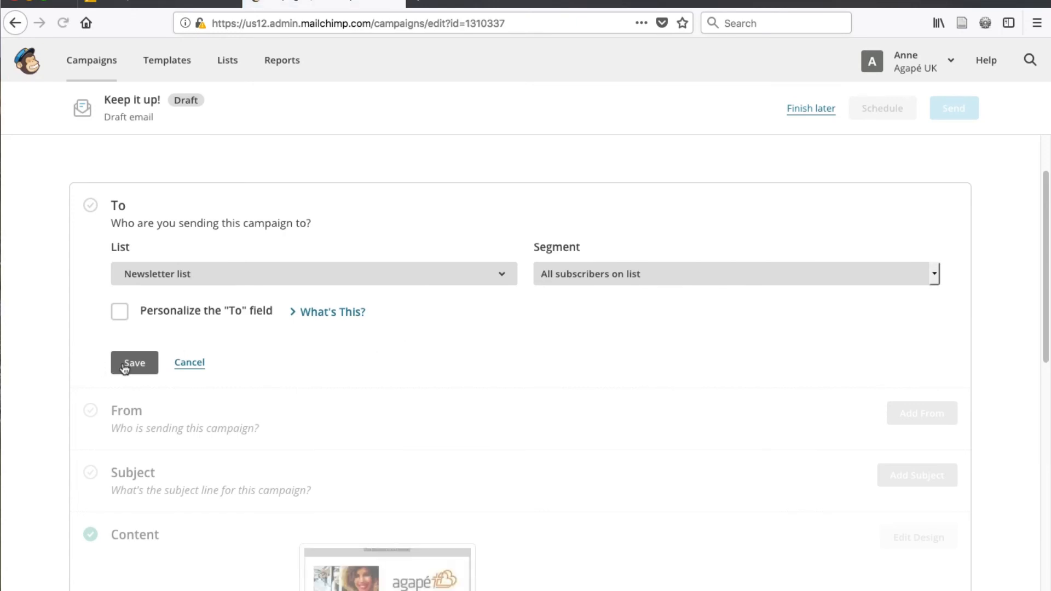
left_click(137, 363)
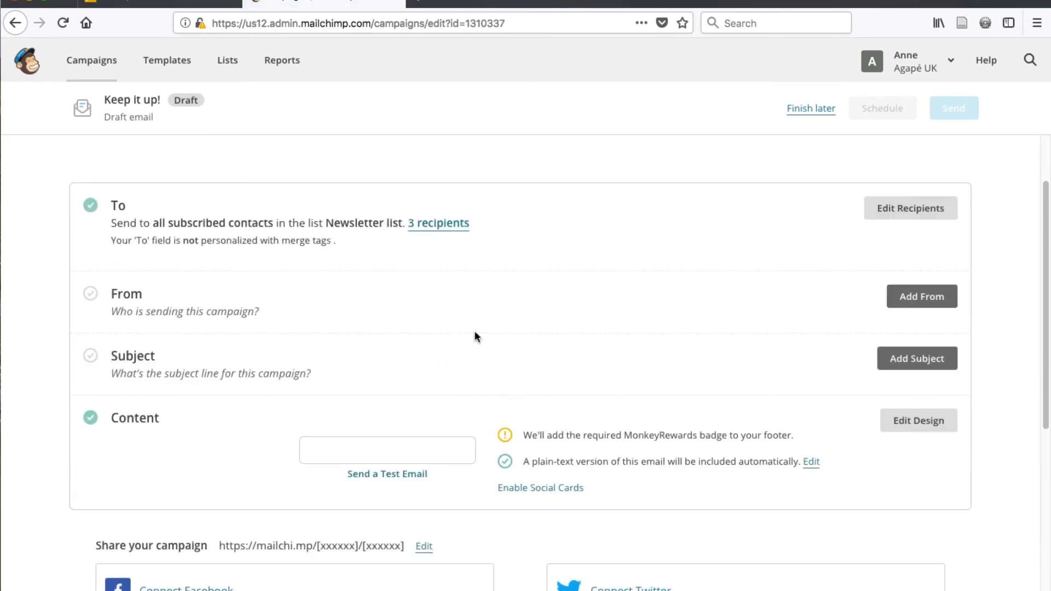
- Save the sender details, set subject 'Test subject' with placeholder preview text, and edit the design
left_click(921, 296)
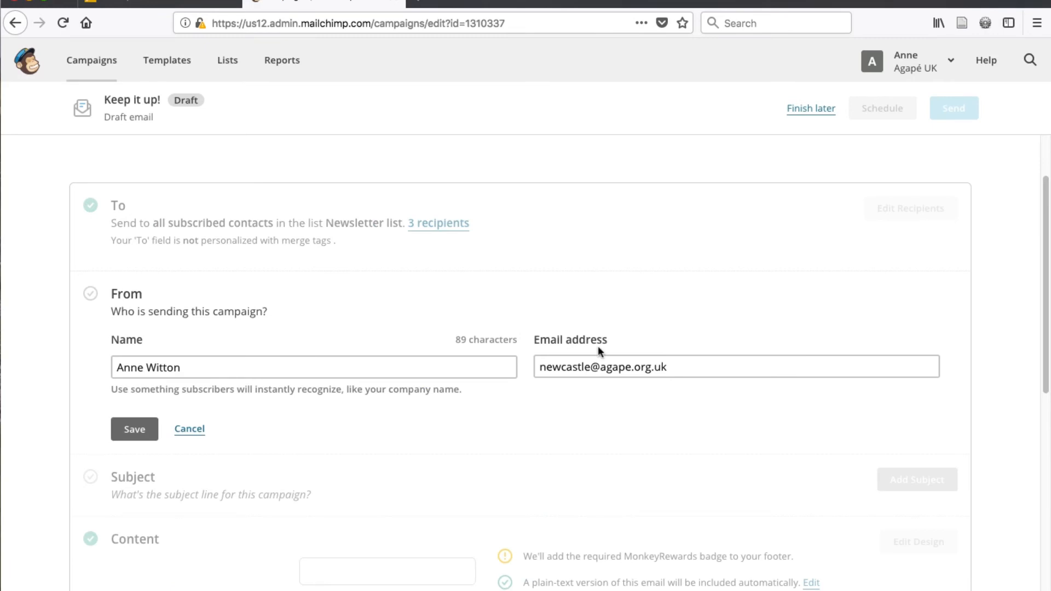
left_click(149, 430)
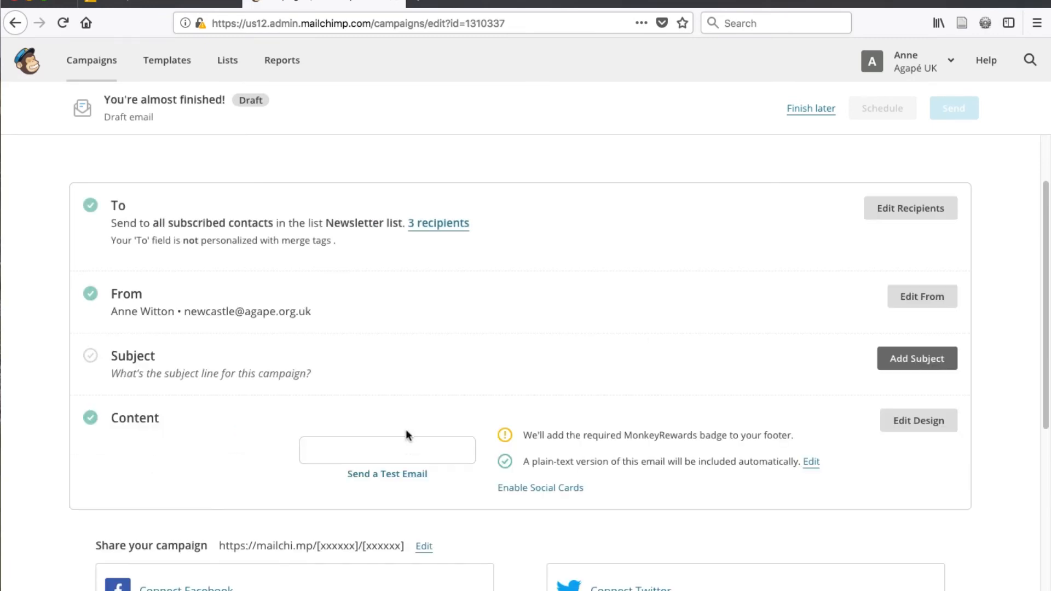
left_click(917, 359)
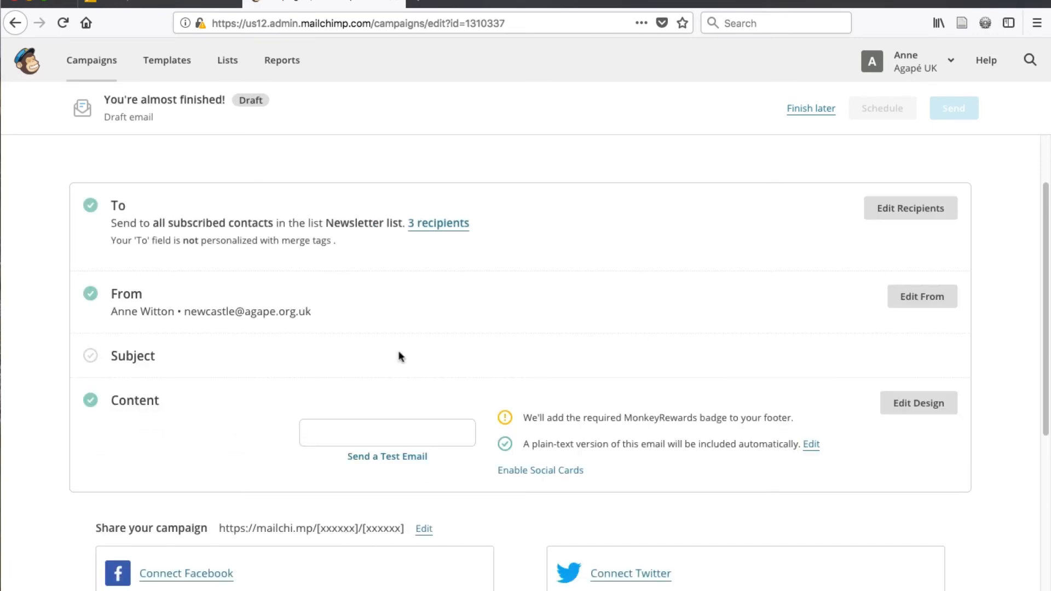
left_click(192, 426)
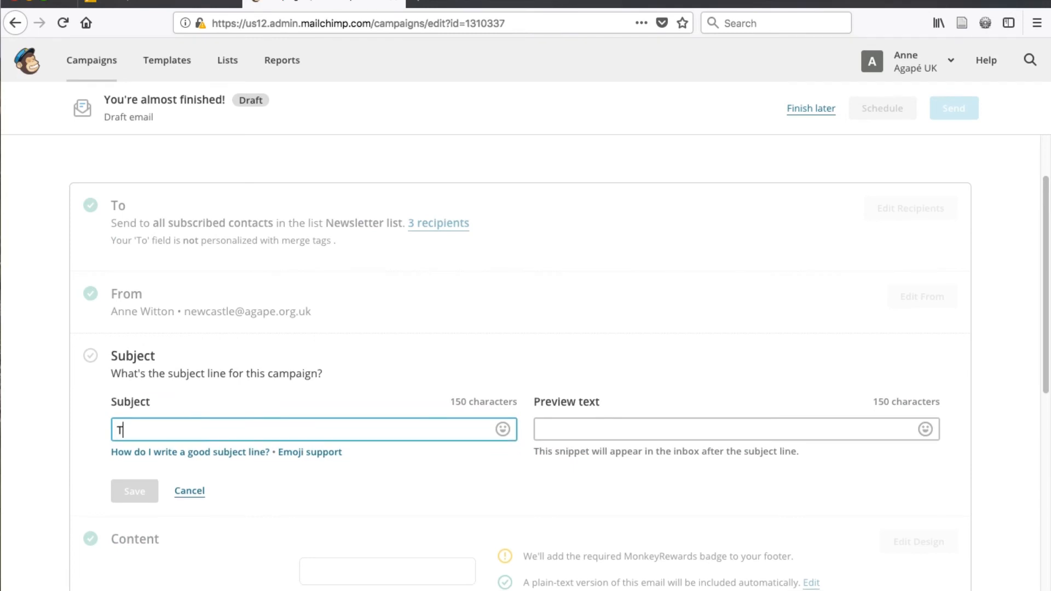
type("Test subject")
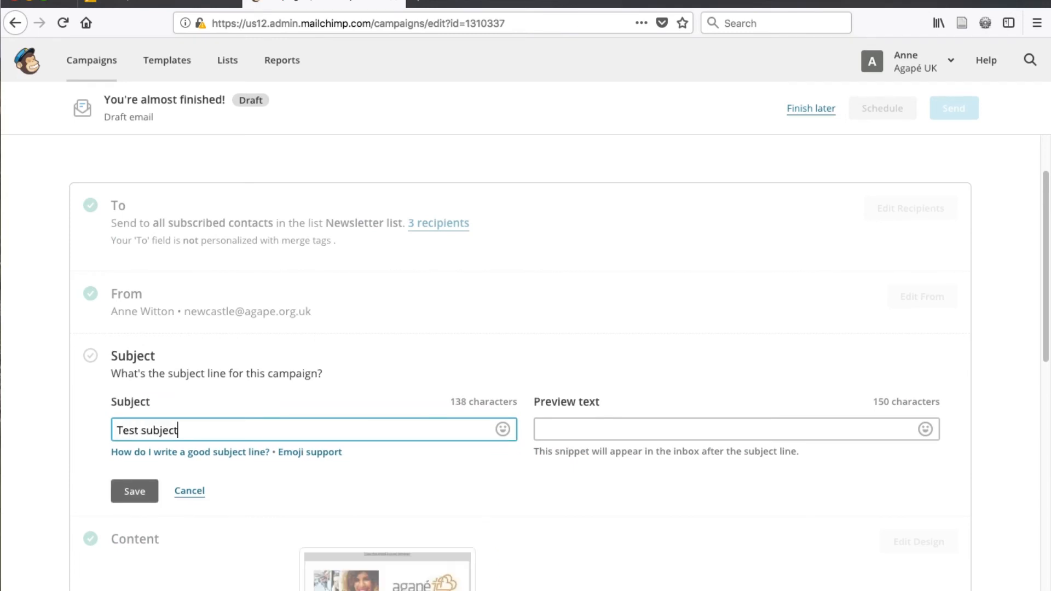
scroll(525, 387, "down", 2)
left_click(562, 335)
type("aerhrh 5erg 3")
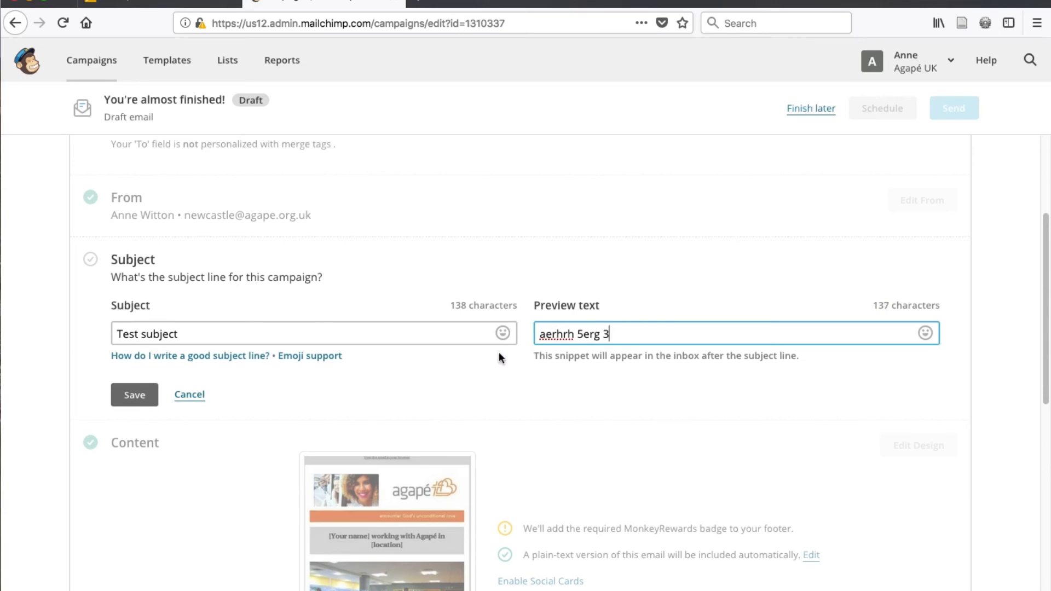
left_click(136, 395)
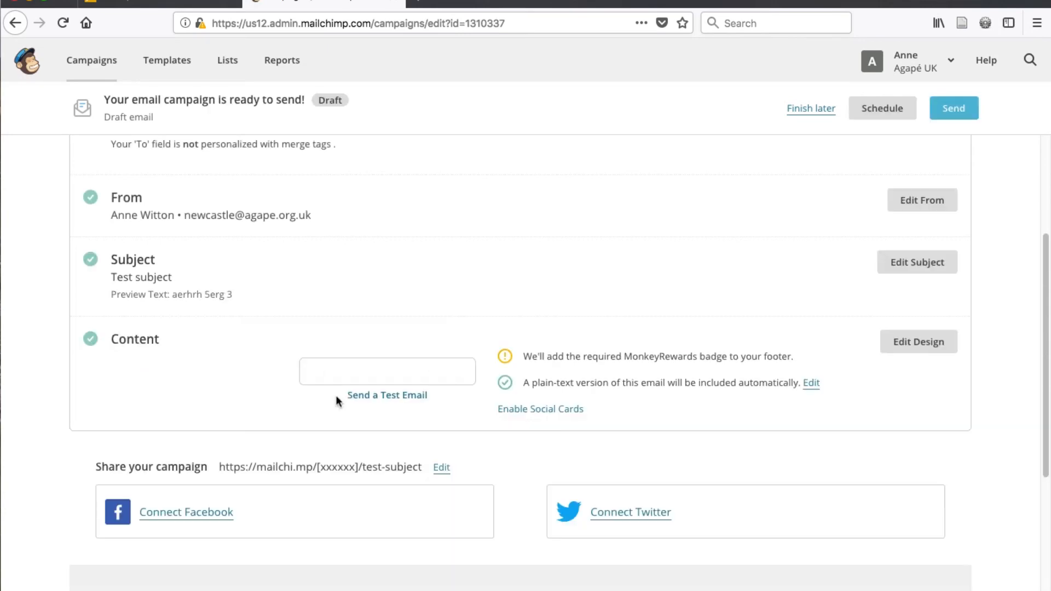
scroll(547, 386, "down", 1)
left_click(918, 310)
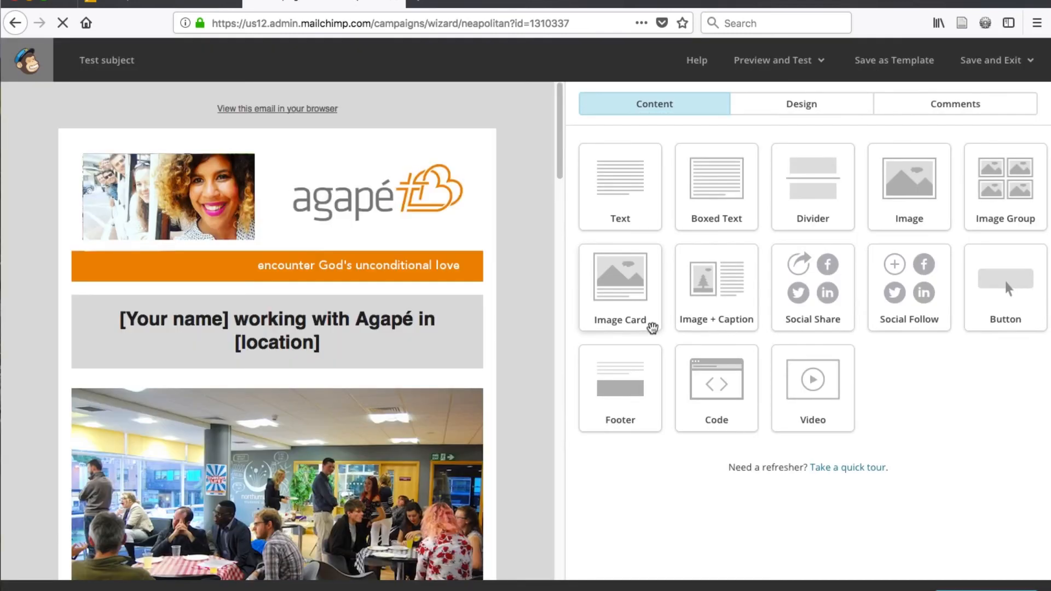
scroll(516, 296, "down", 20)
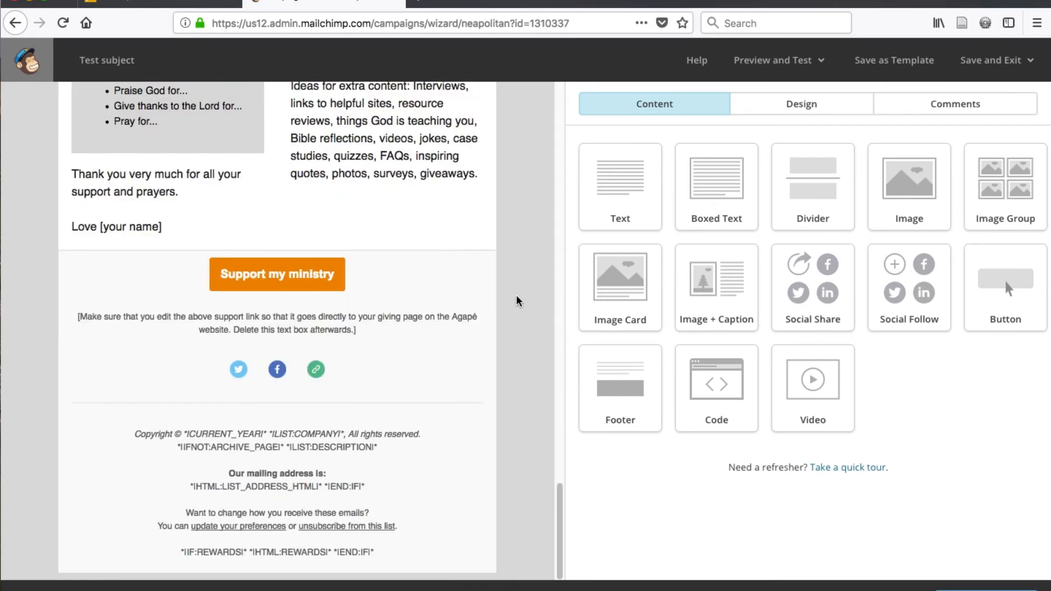
scroll(516, 301, "up", 1)
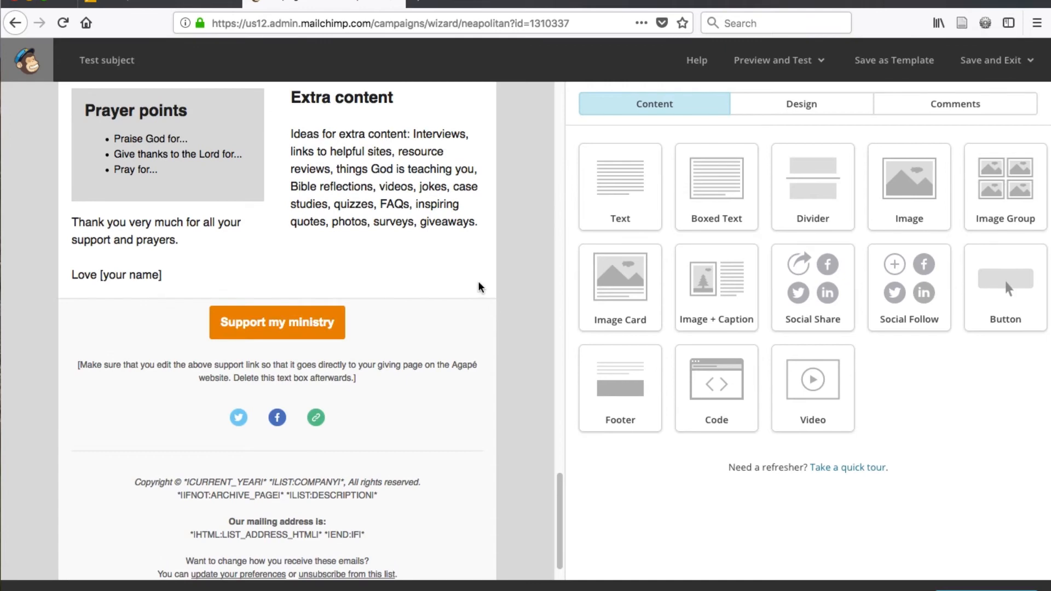
scroll(493, 283, "up", 20)
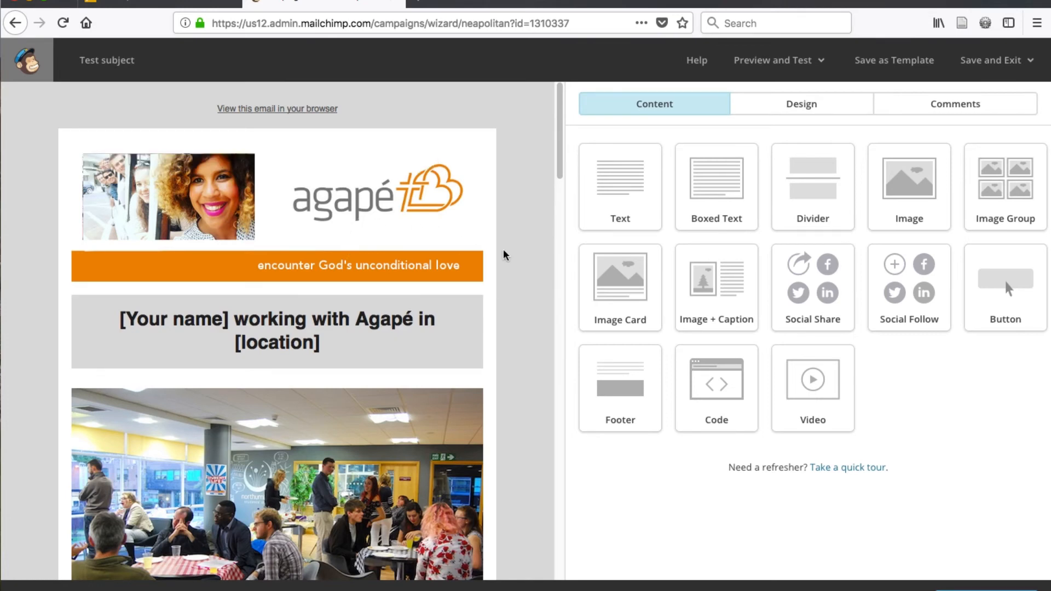
scroll(491, 278, "down", 1)
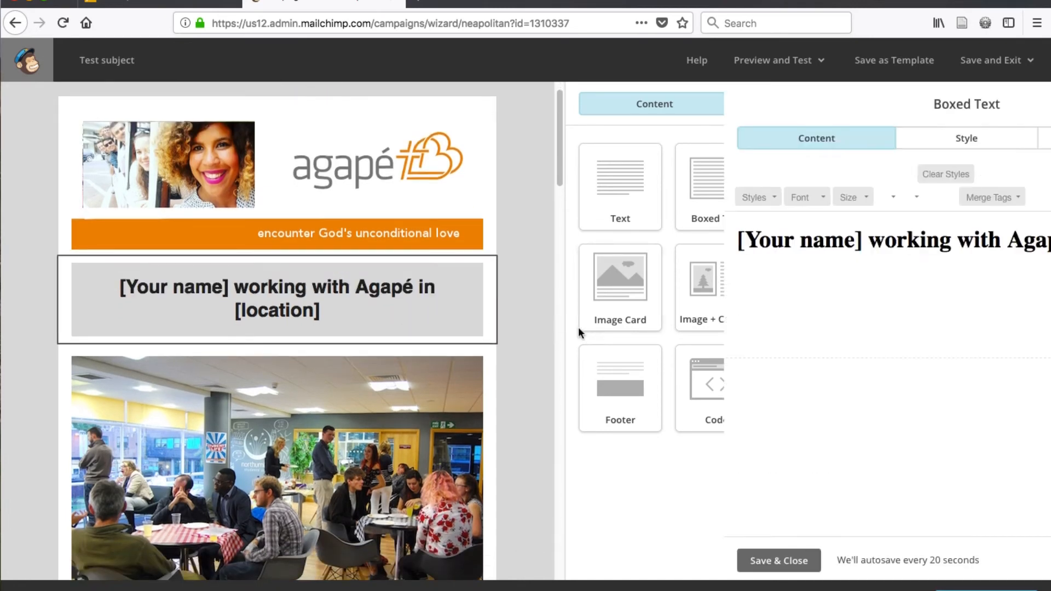
- Fill the heading's [Your name] with the sender's first name and [location] with 'Newcastle', then save
left_click(723, 239)
left_click_drag(724, 240, 617, 239)
type("Miriam")
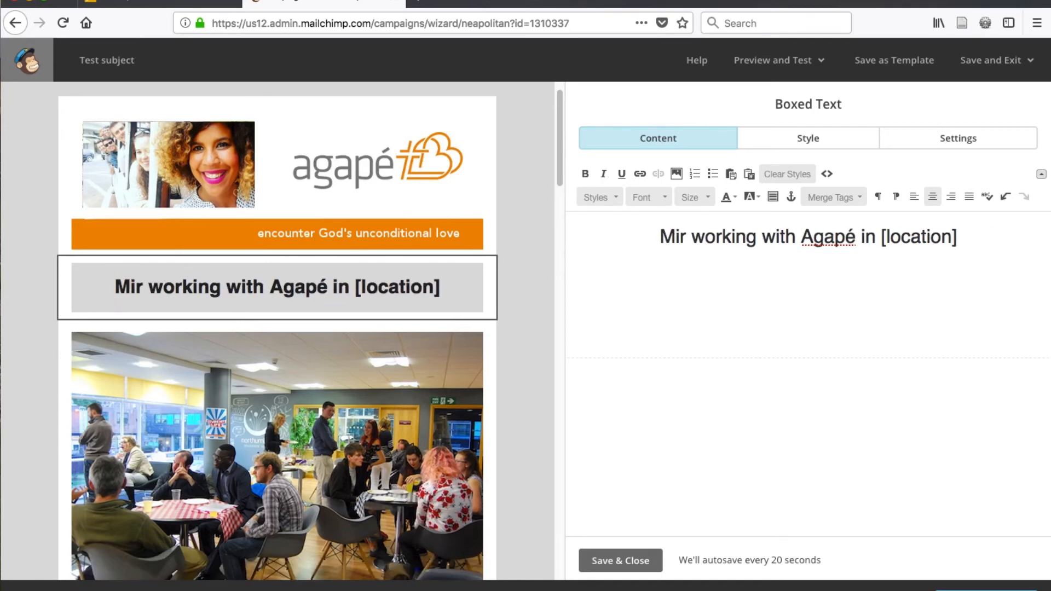
left_click_drag(975, 242, 895, 241)
type("Newcastle")
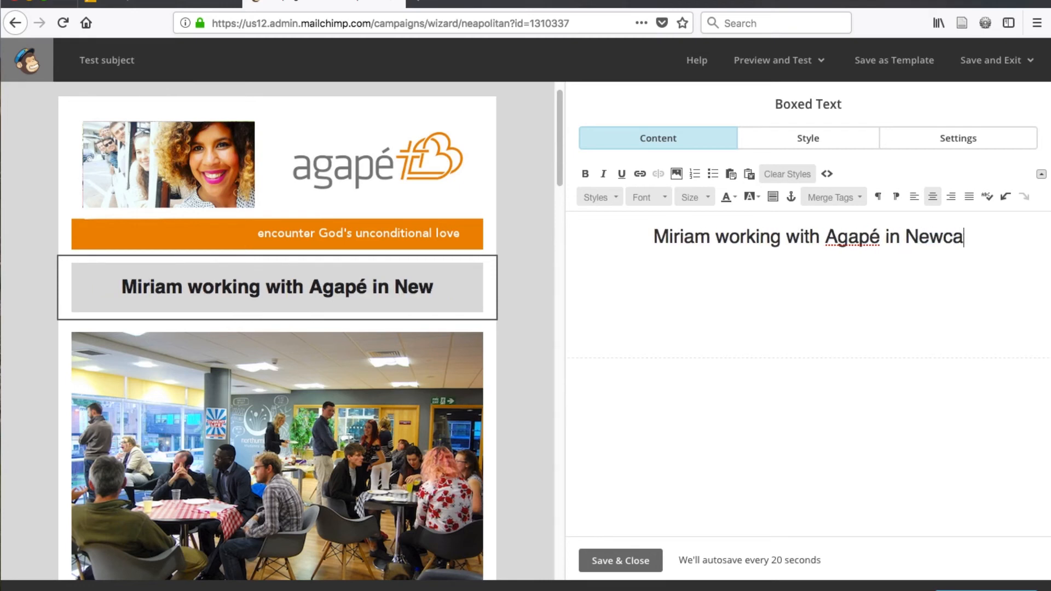
left_click(633, 560)
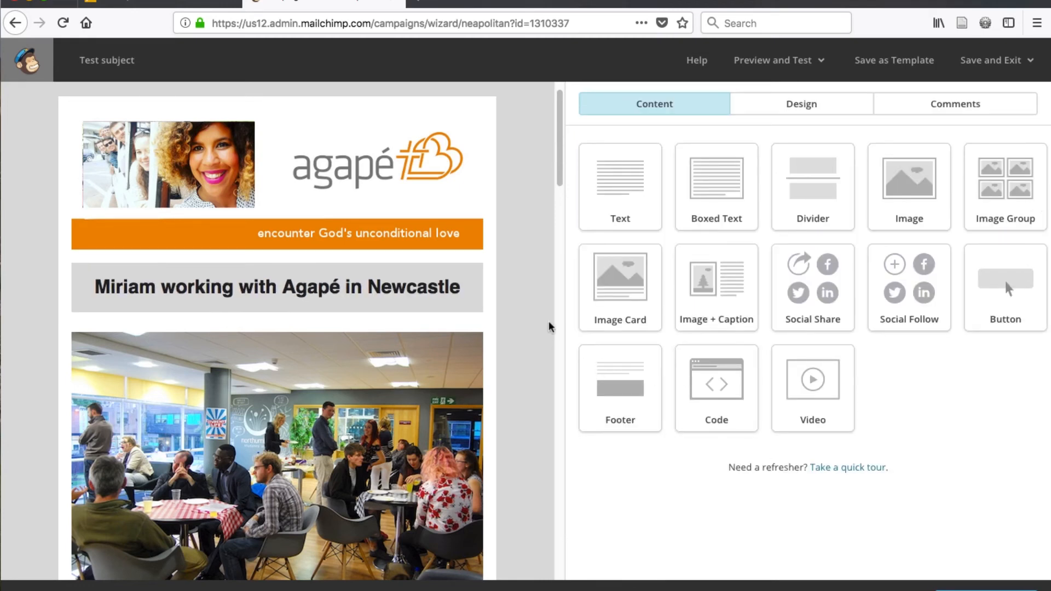
scroll(531, 317, "down", 3)
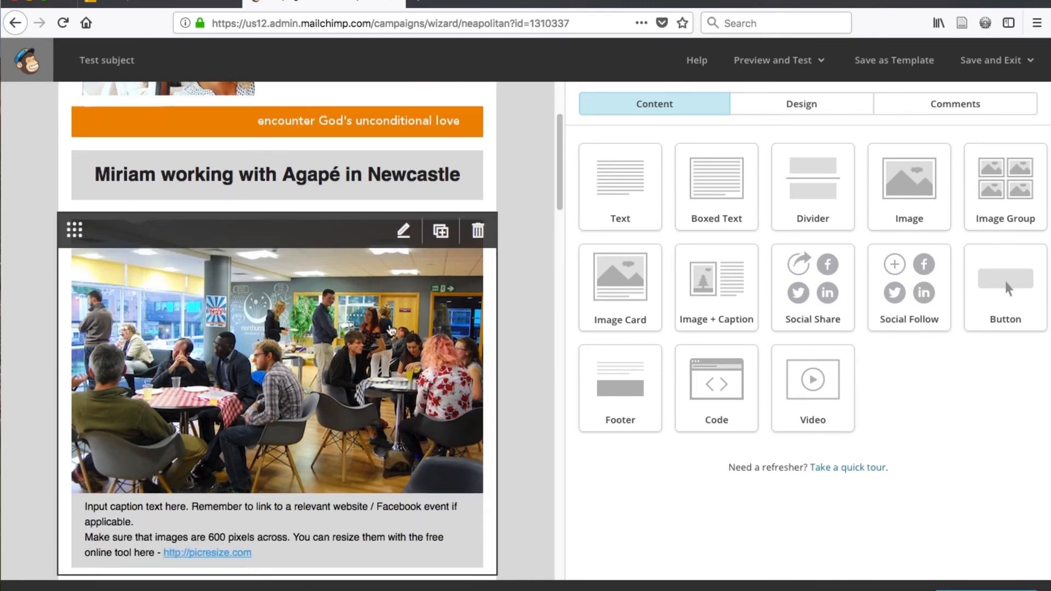
scroll(500, 341, "down", 4)
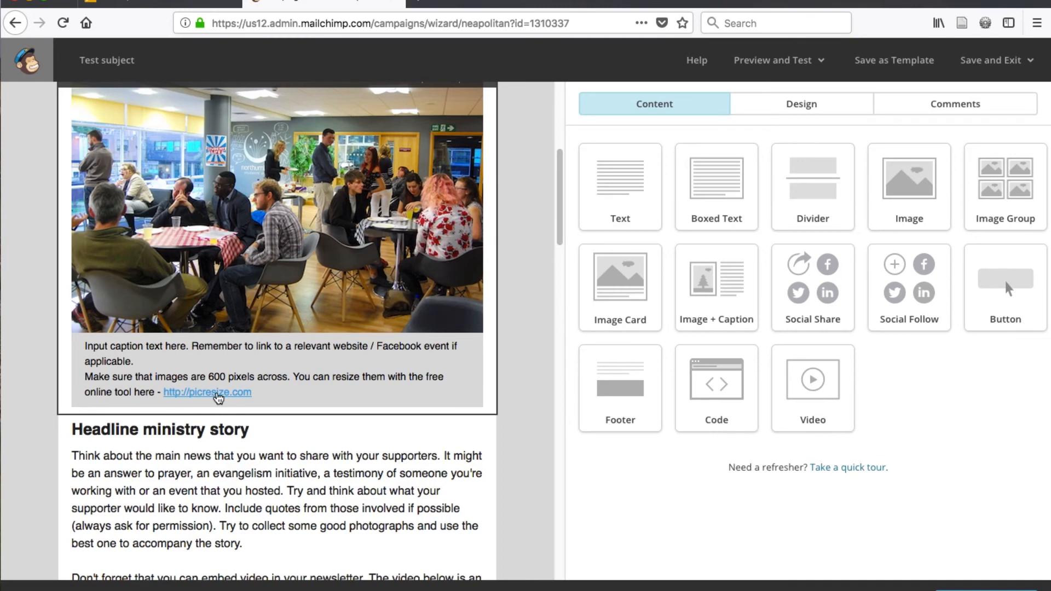
scroll(293, 395, "down", 5)
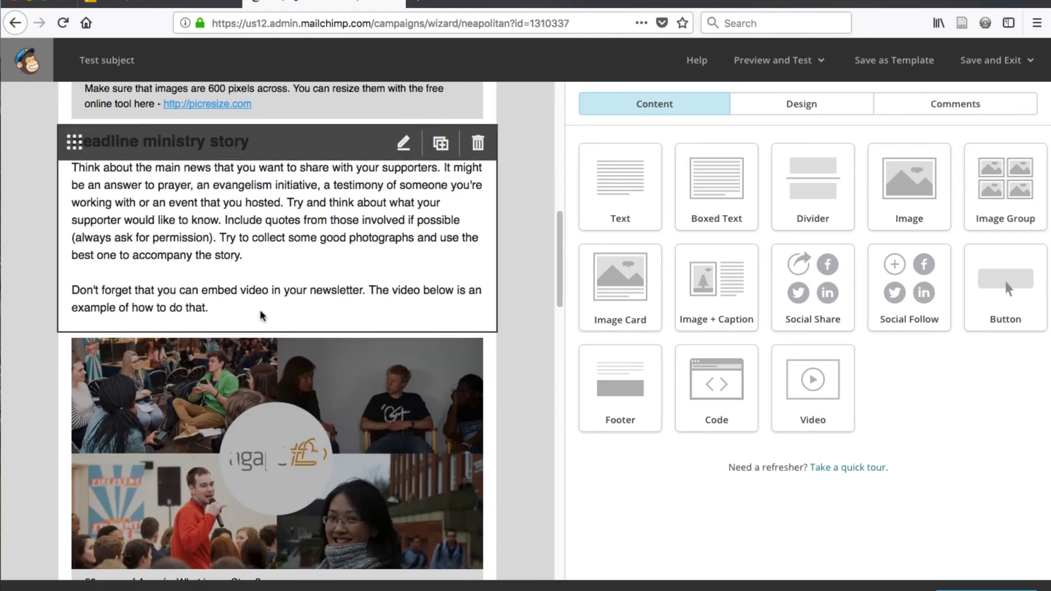
scroll(262, 316, "up", 1)
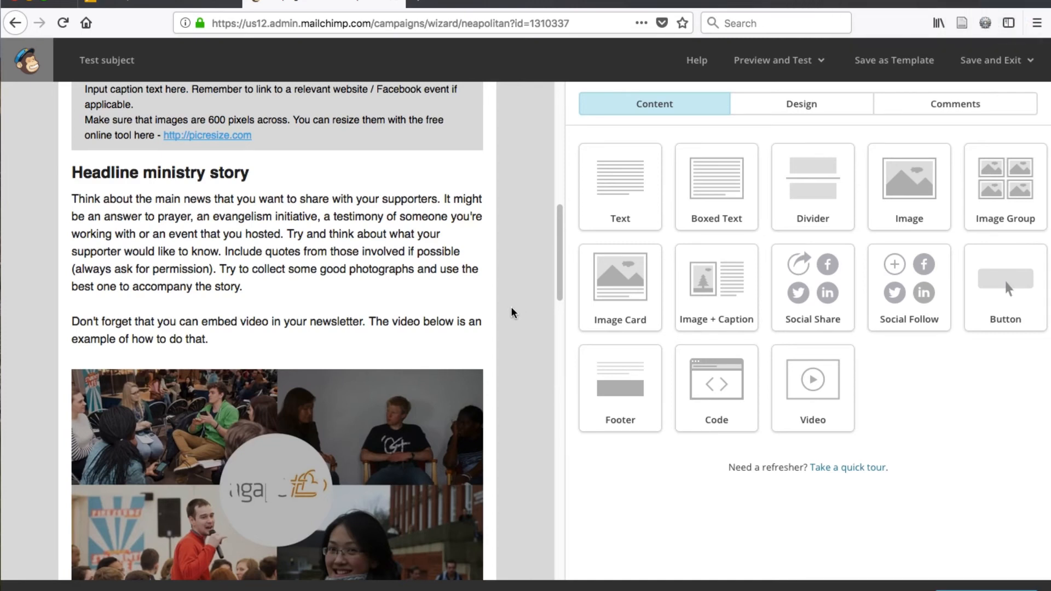
scroll(511, 306, "down", 3)
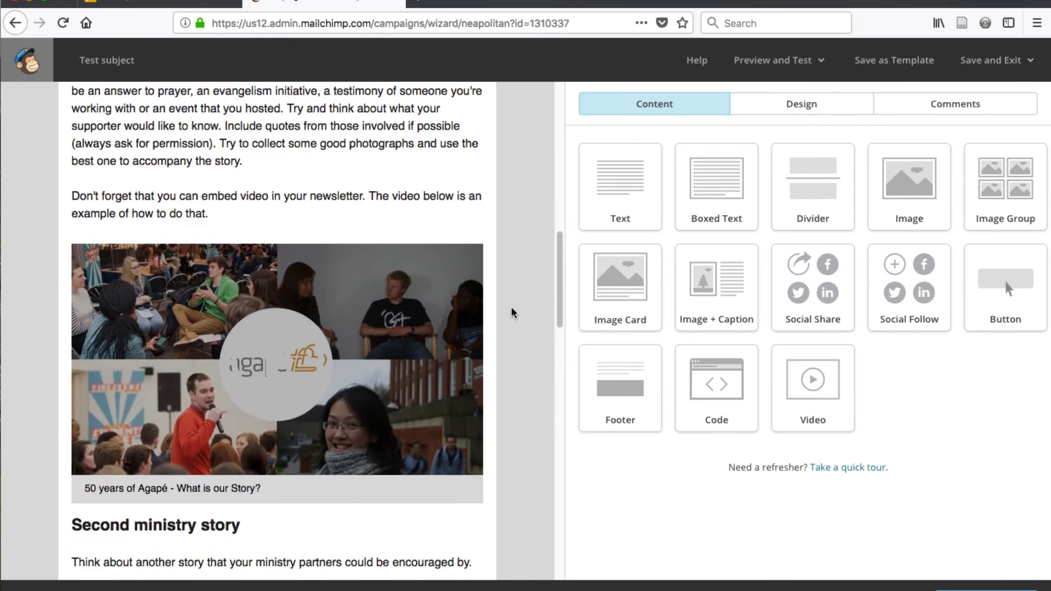
scroll(511, 307, "down", 1)
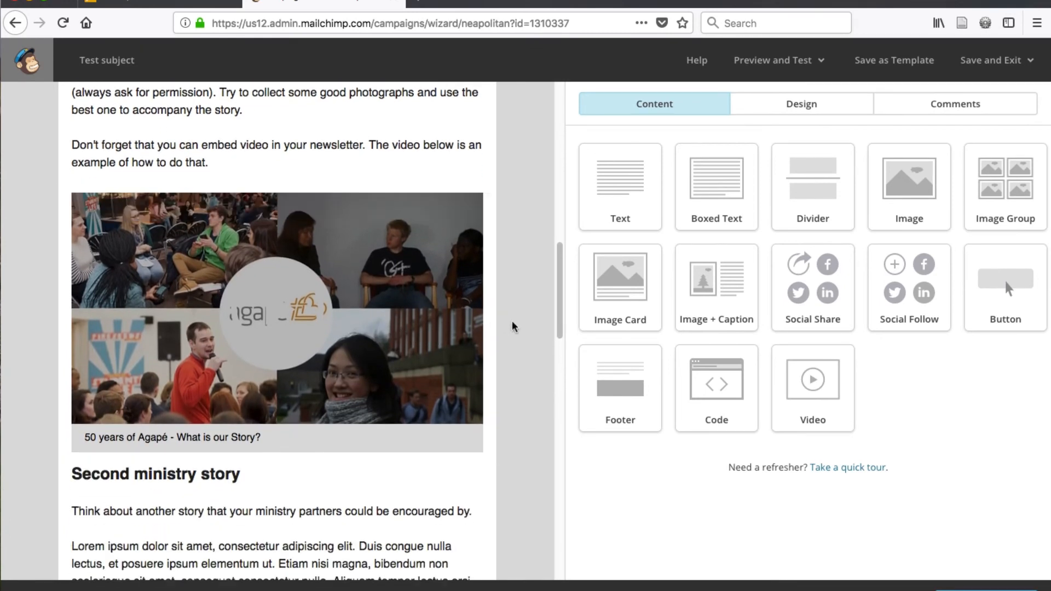
scroll(512, 324, "down", 7)
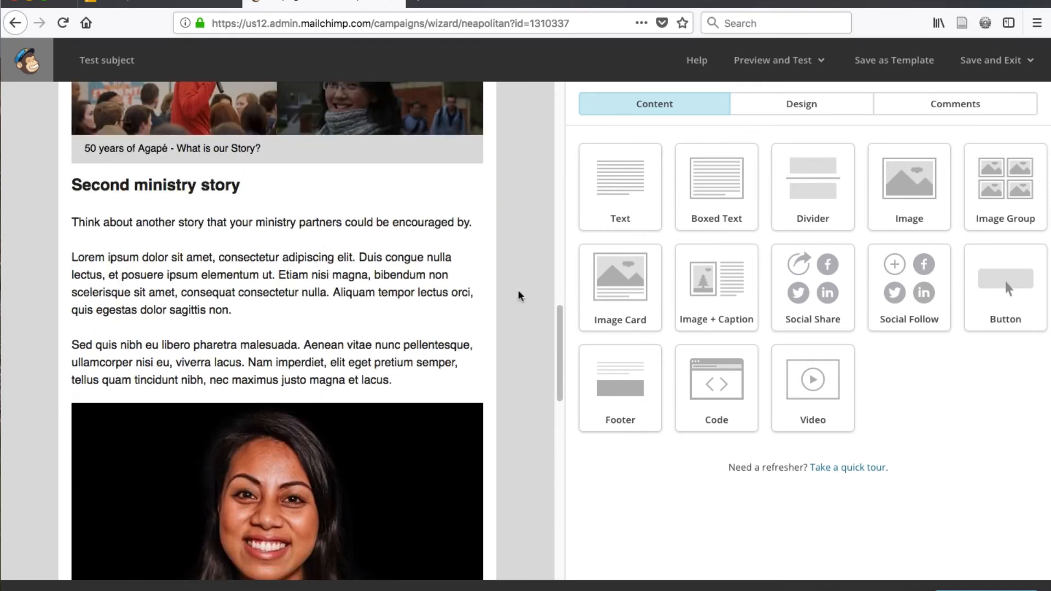
scroll(518, 290, "down", 1)
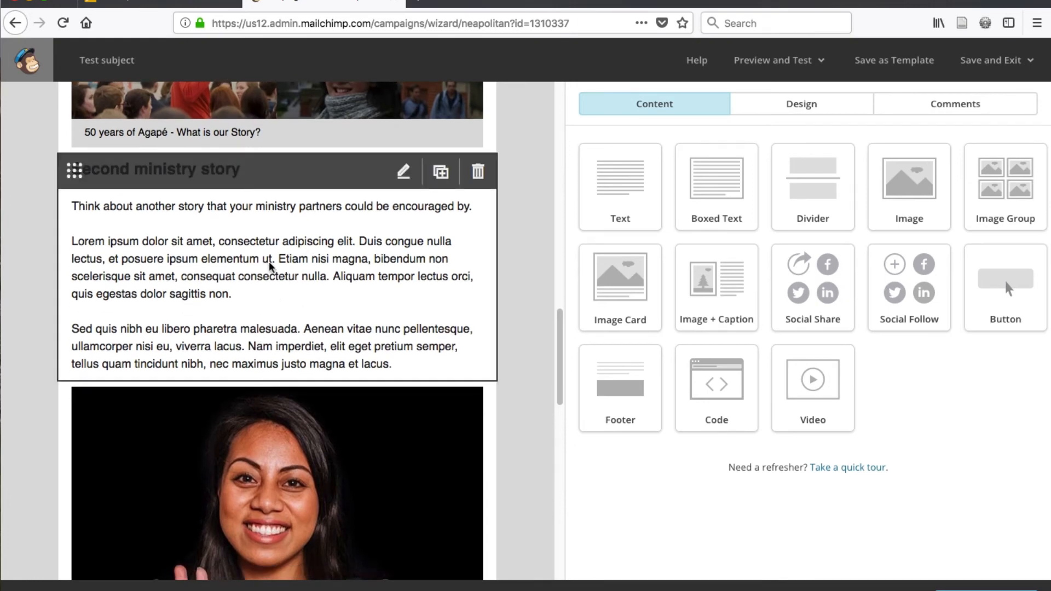
scroll(515, 323, "down", 5)
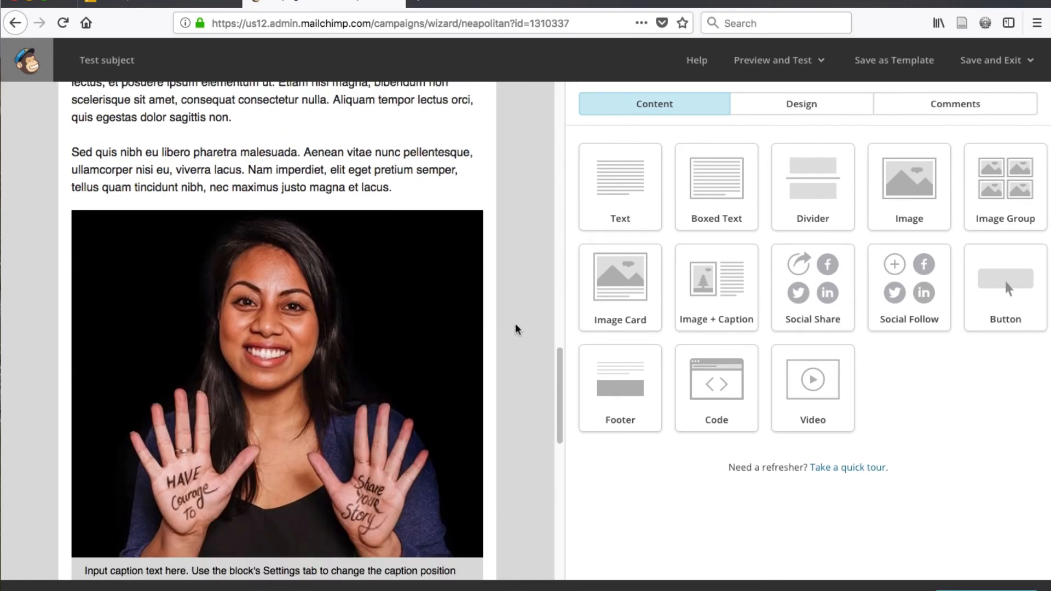
scroll(505, 294, "down", 3)
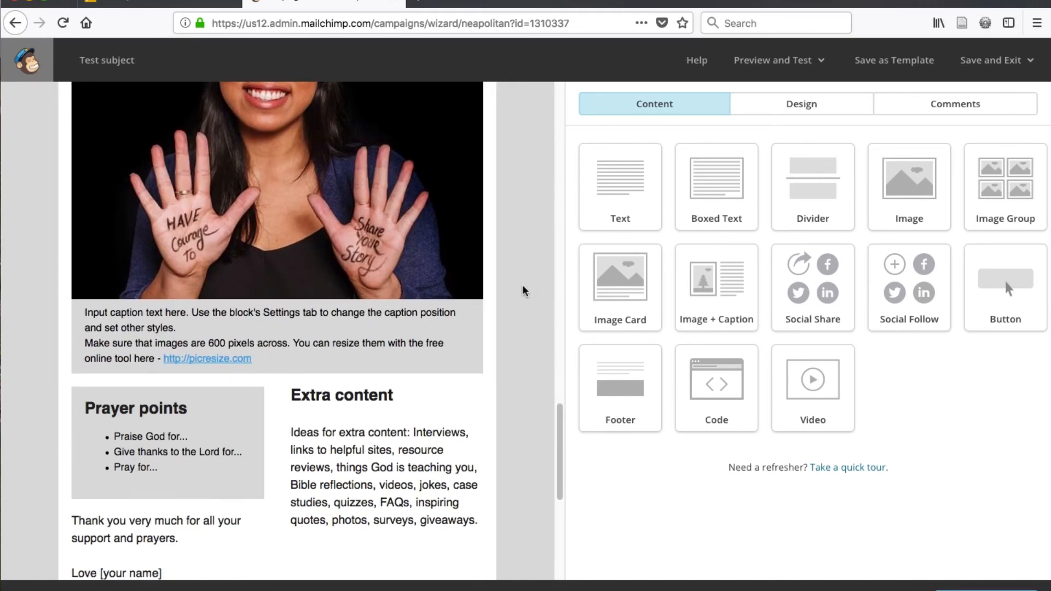
scroll(523, 285, "down", 3)
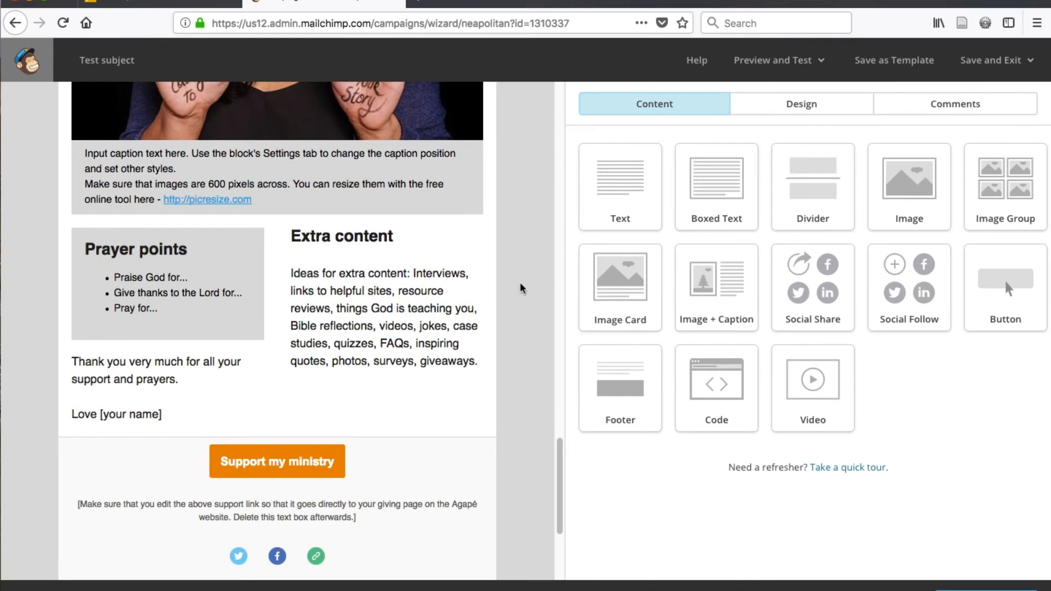
scroll(520, 281, "down", 1)
mouse_move(122, 244)
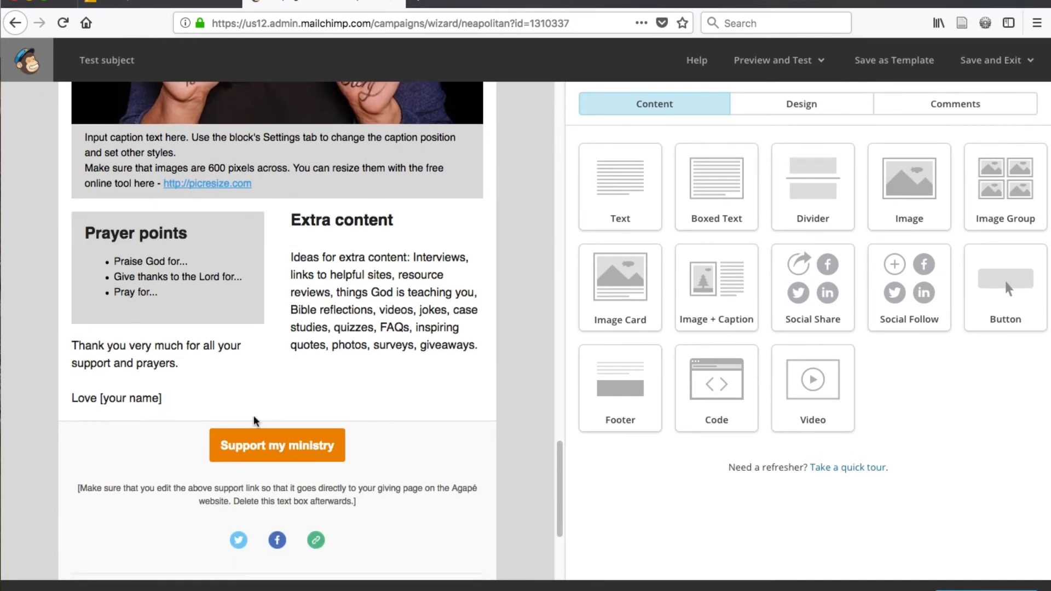
mouse_move(127, 365)
scroll(499, 317, "down", 2)
mouse_move(263, 436)
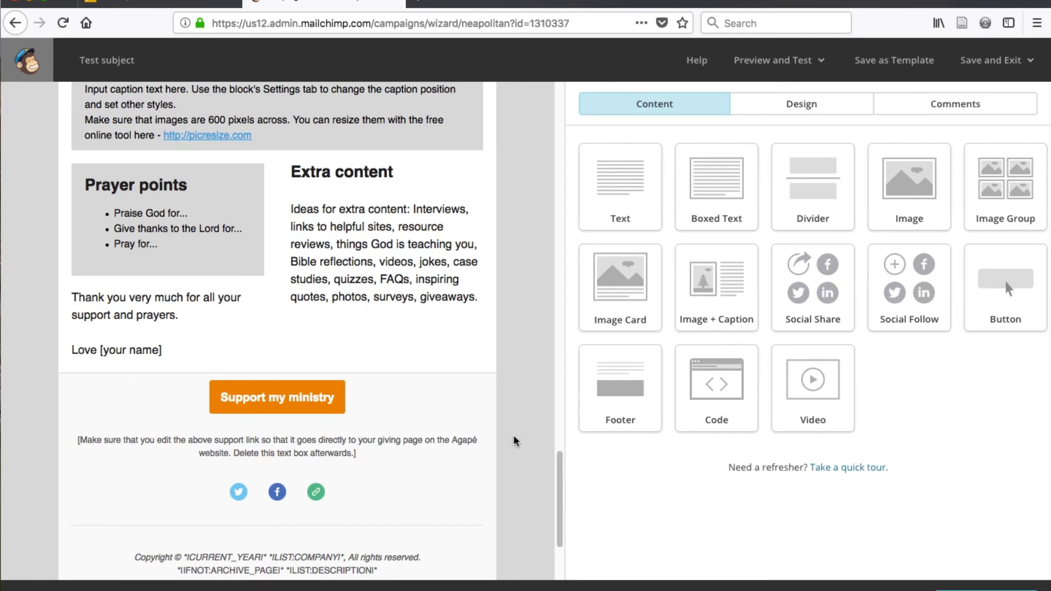
- Verify the Support my ministry button's giving-page link, then delete the reminder note below it
left_click(348, 416)
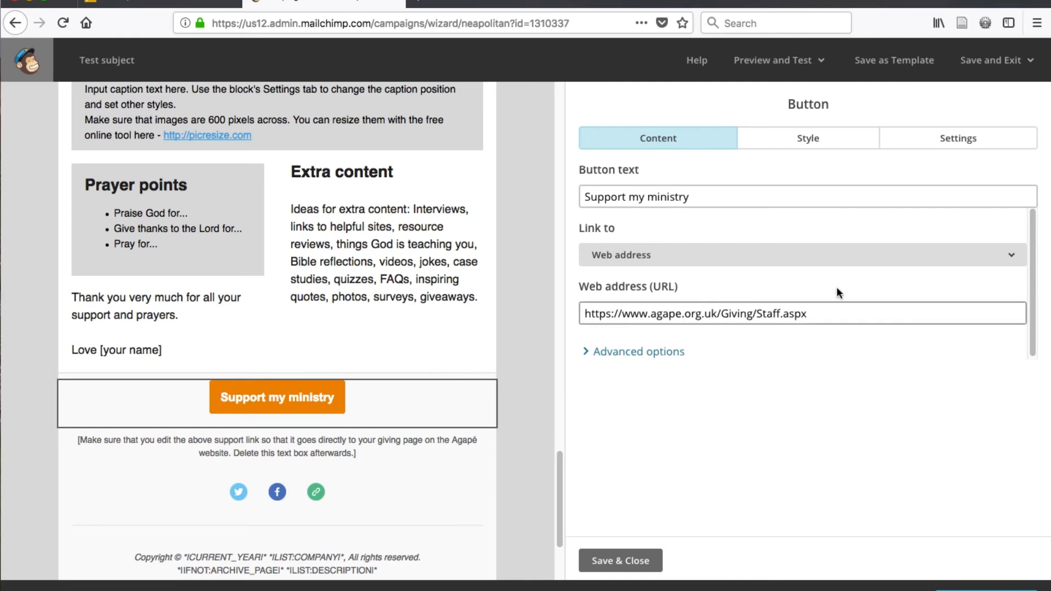
left_click(830, 311)
left_click(620, 561)
left_click(477, 446)
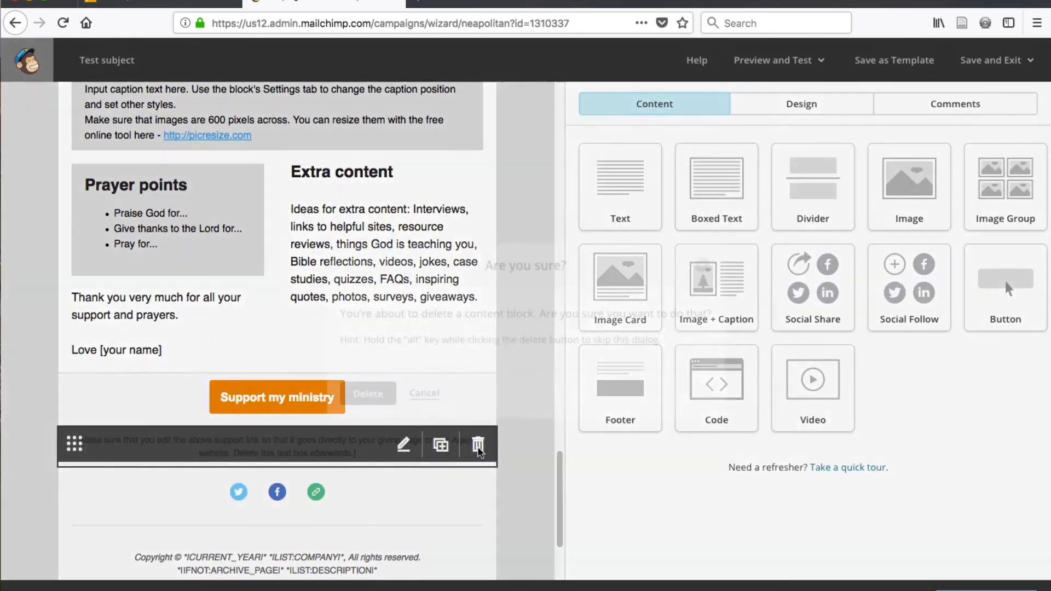
key("Return")
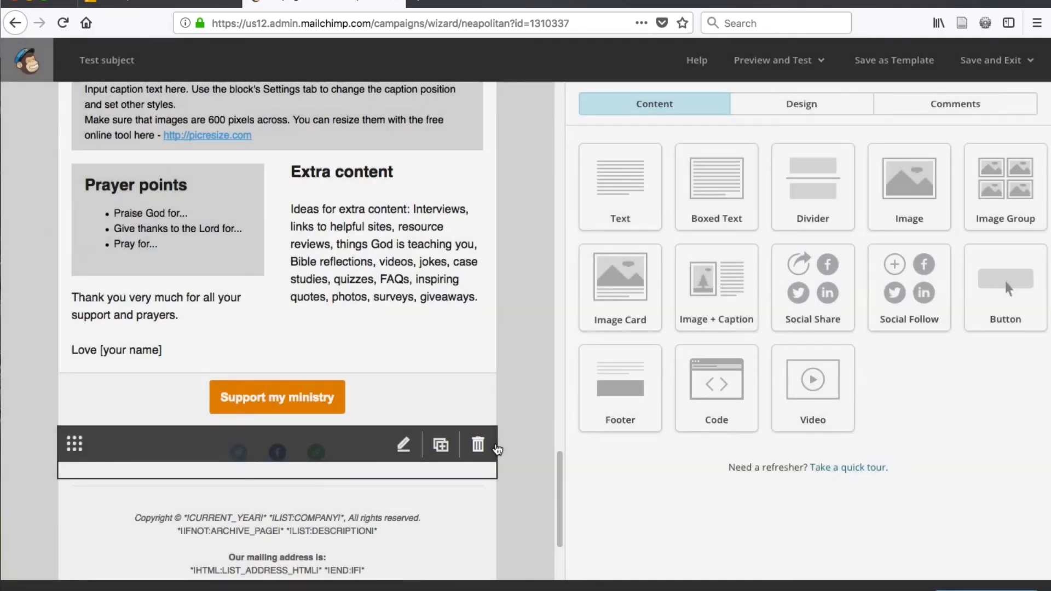
scroll(517, 435, "up", 5)
scroll(516, 435, "up", 15)
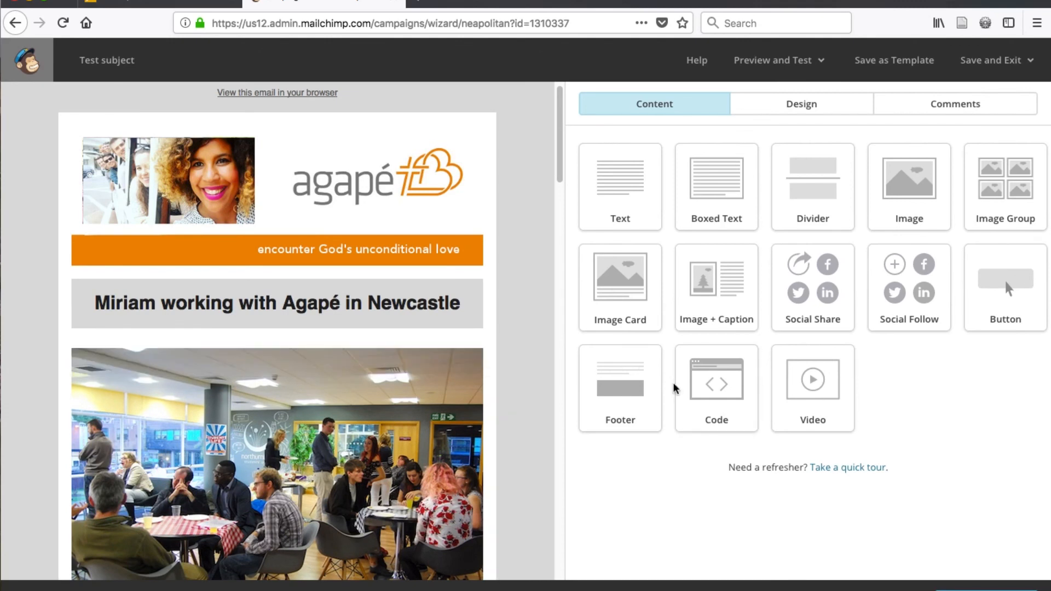
- Save the Test subject design and review the campaign checklist
left_click(973, 587)
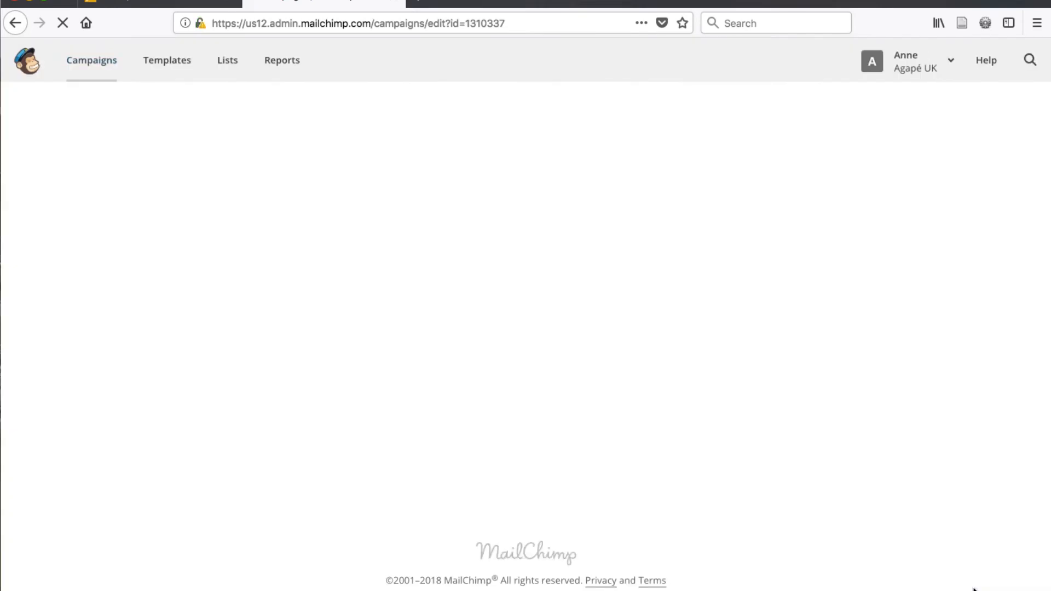
scroll(751, 436, "down", 1)
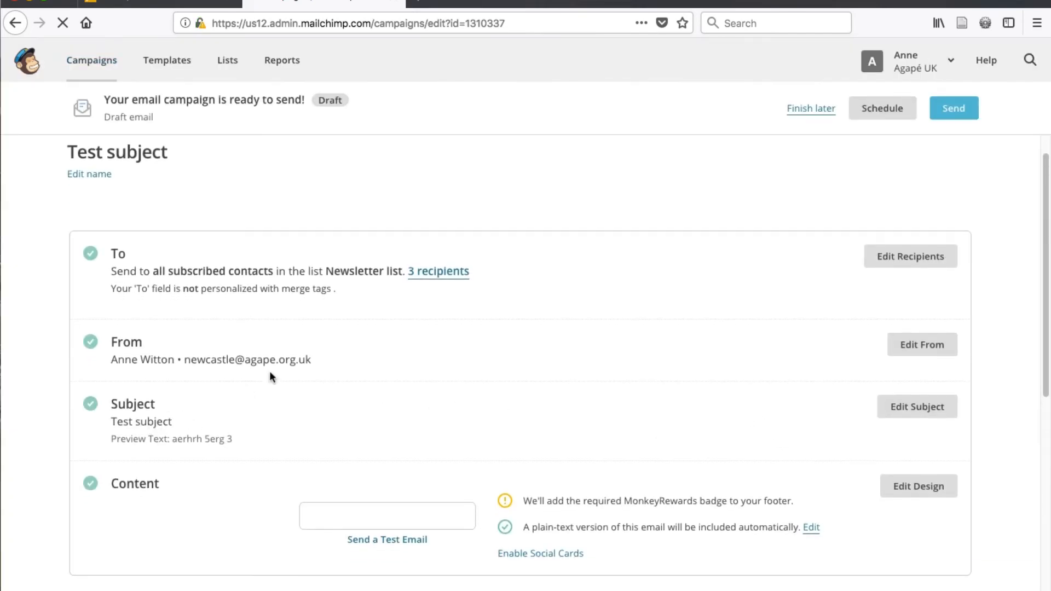
scroll(307, 364, "down", 3)
scroll(338, 354, "down", 1)
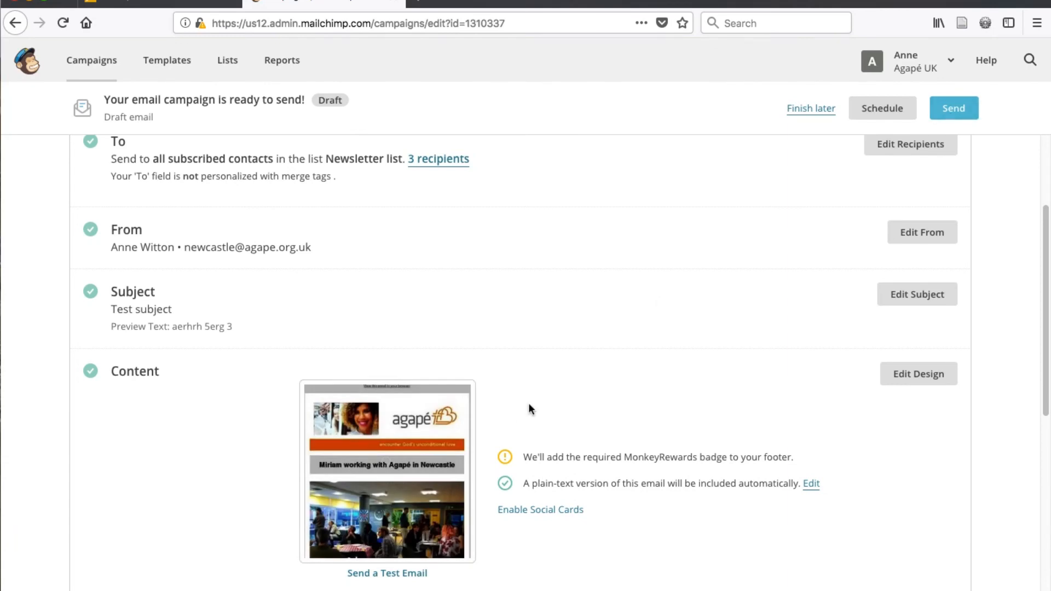
scroll(534, 393, "up", 3)
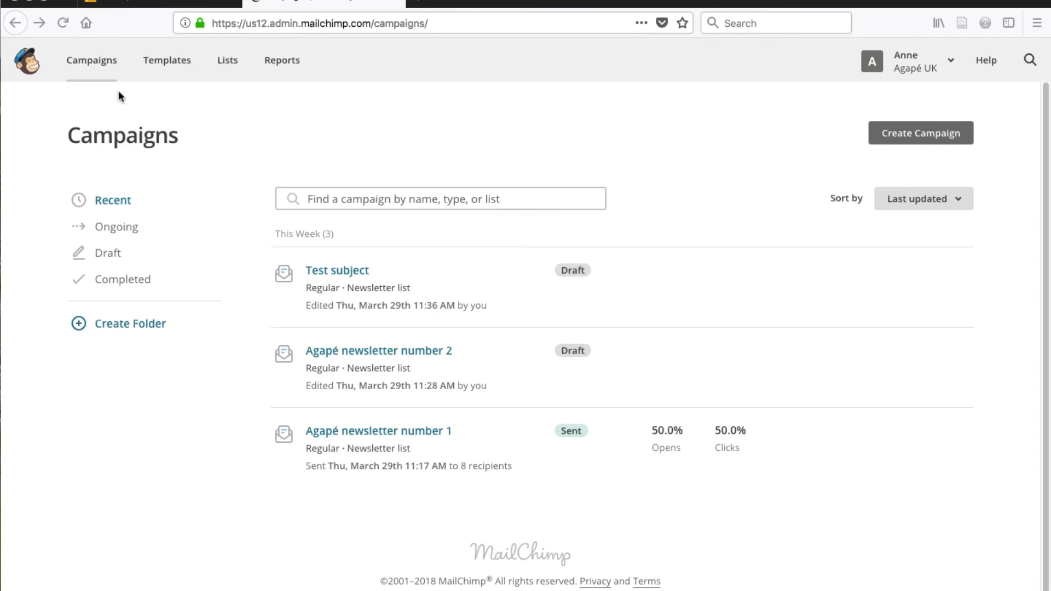
- Open Reports to see Agapé newsletter number 1 with 50.0% opens and 50.0% clicks
left_click(275, 60)
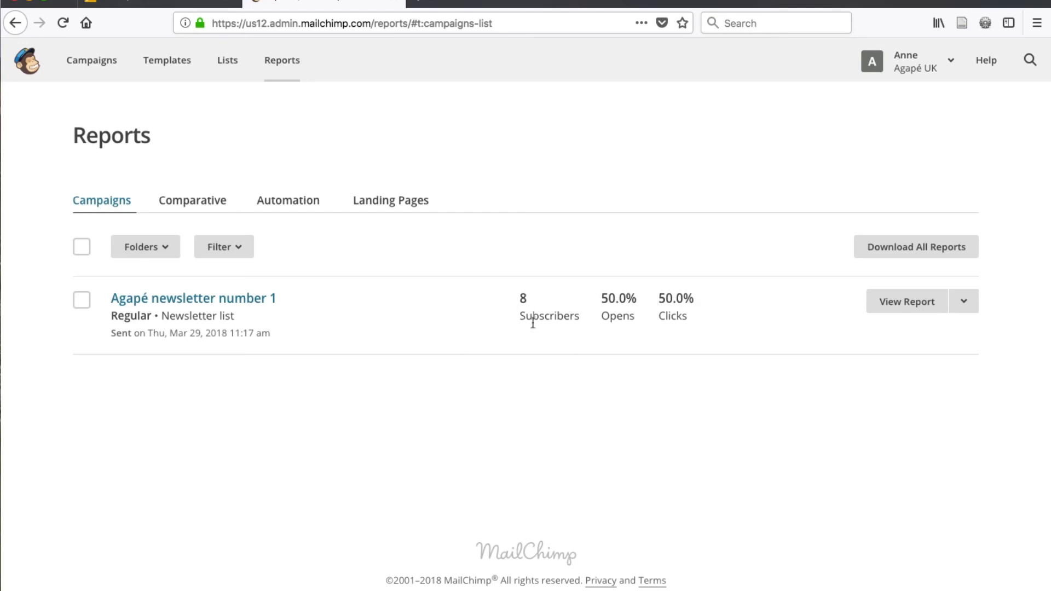
mouse_move(529, 327)
- Open the Agapé Newsletter Number 1 campaign report and scroll through its summary
left_click(261, 302)
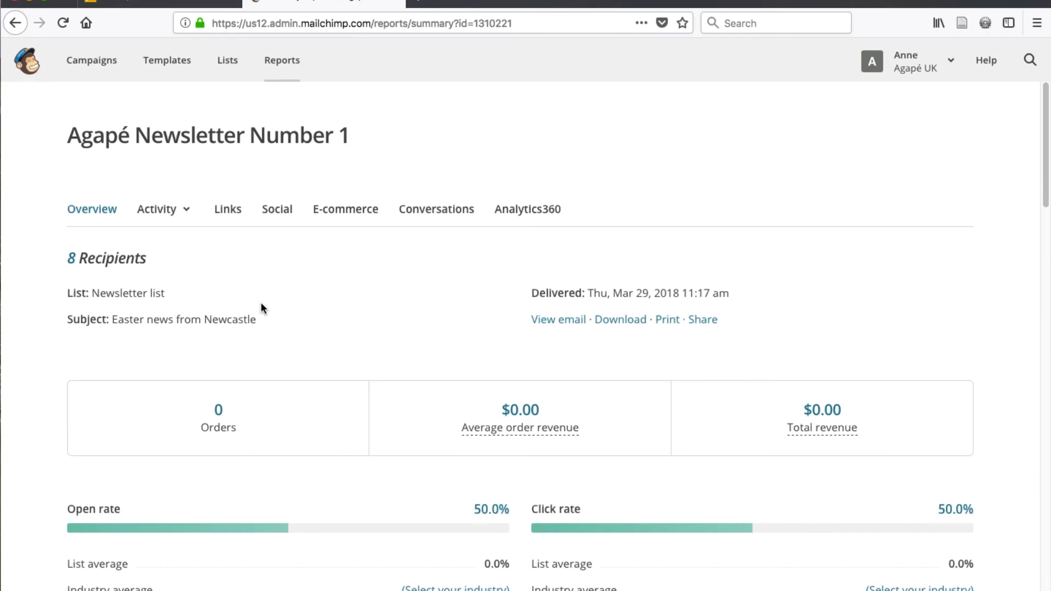
scroll(264, 305, "down", 3)
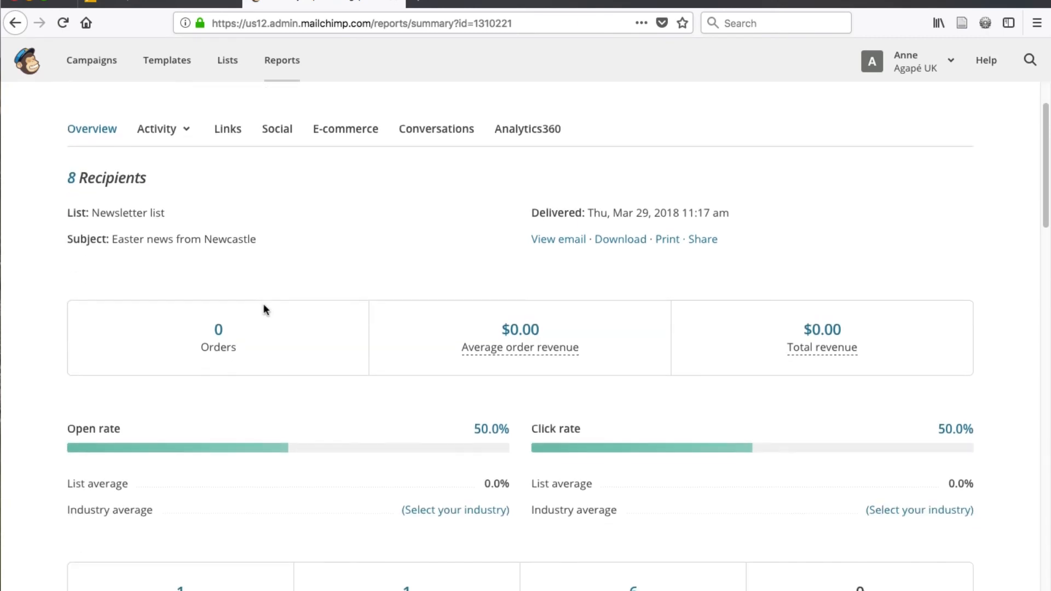
scroll(264, 305, "up", 3)
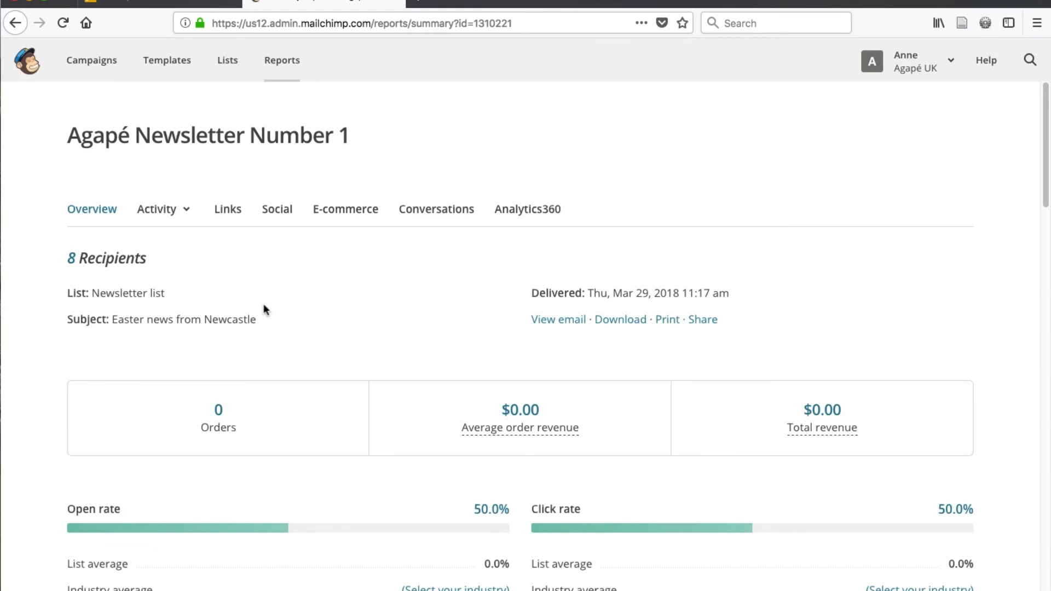
scroll(264, 310, "down", 4)
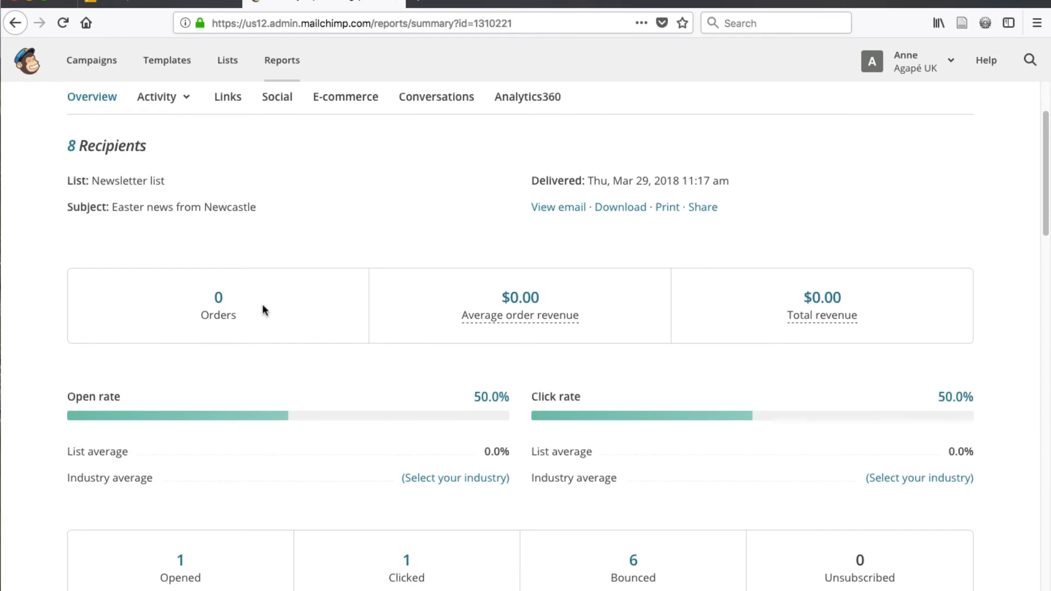
scroll(262, 305, "down", 5)
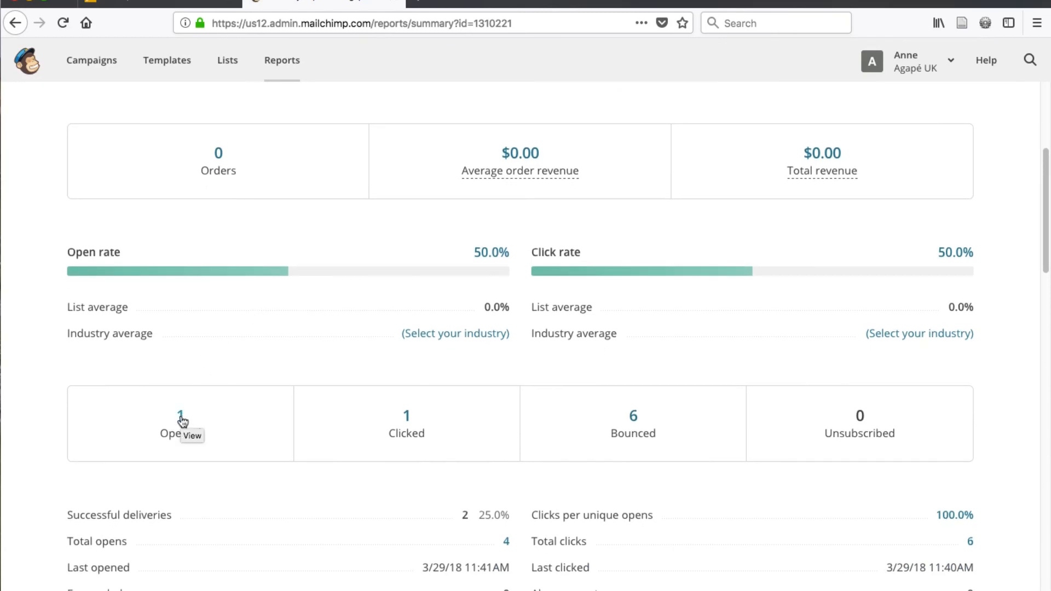
- Check the list of who opened the newsletter, then return to the report overview
left_click(183, 419)
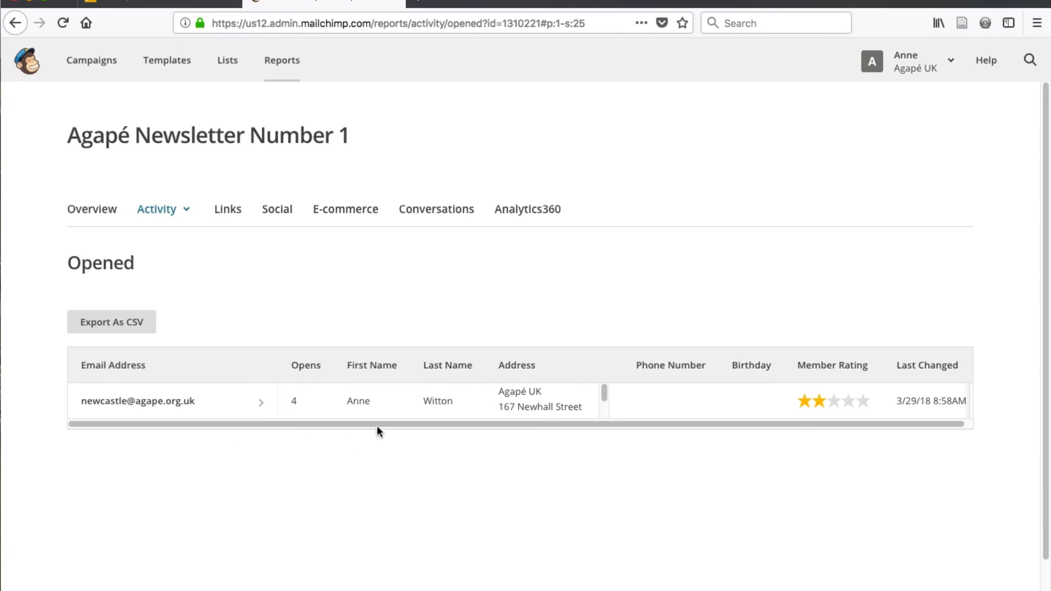
left_click(106, 211)
scroll(416, 318, "down", 5)
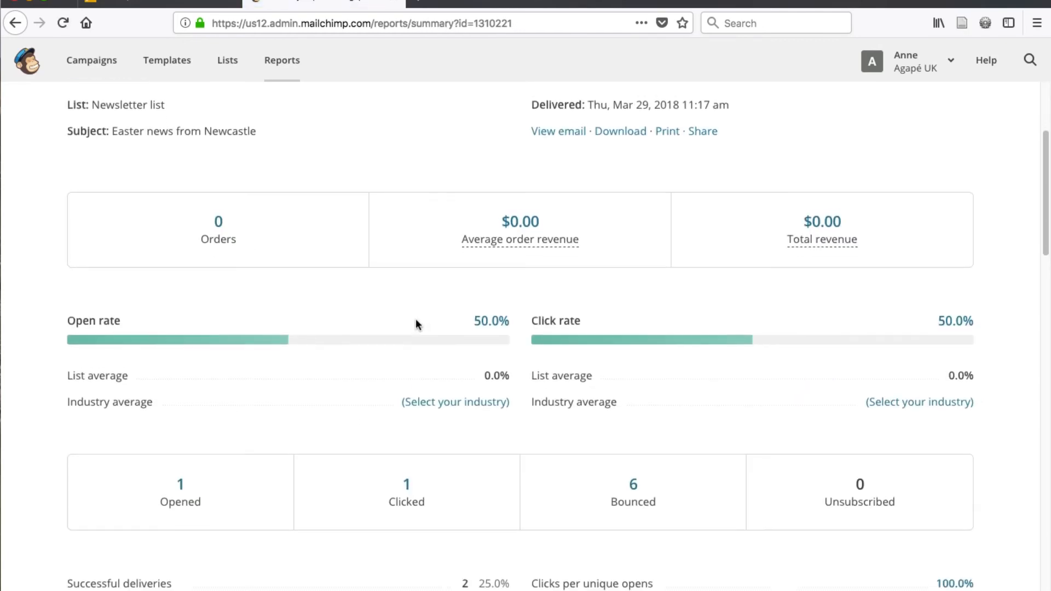
- View the click activity for the newsletter's links
left_click(406, 291)
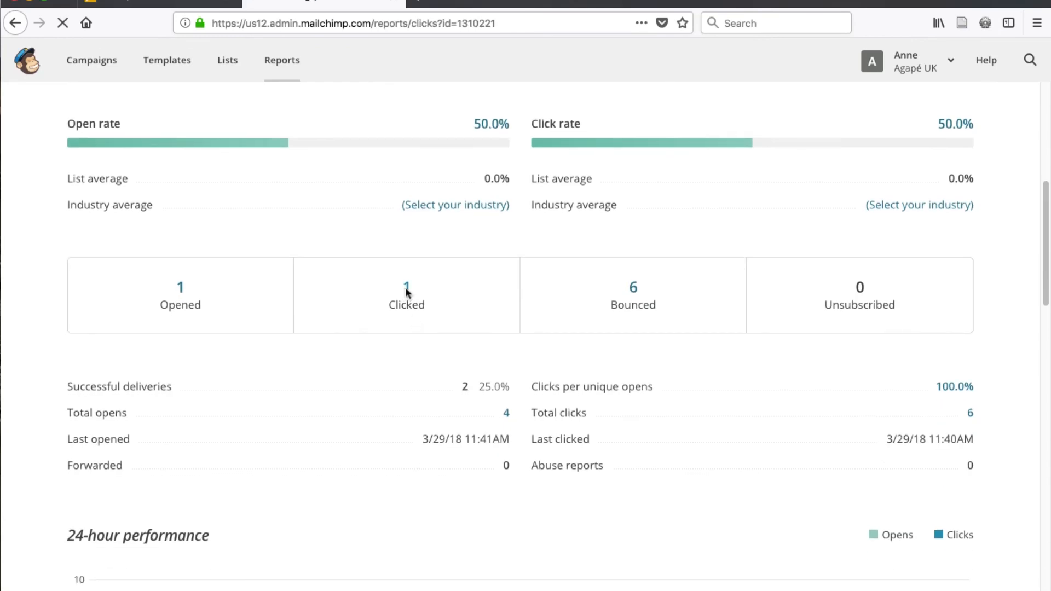
scroll(406, 289, "down", 1)
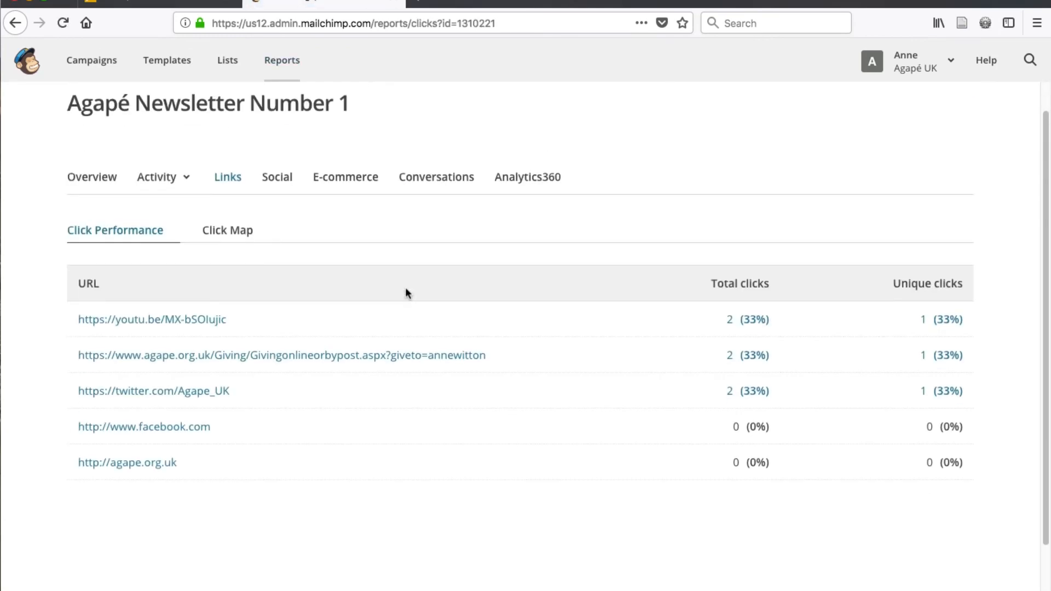
scroll(347, 290, "down", 1)
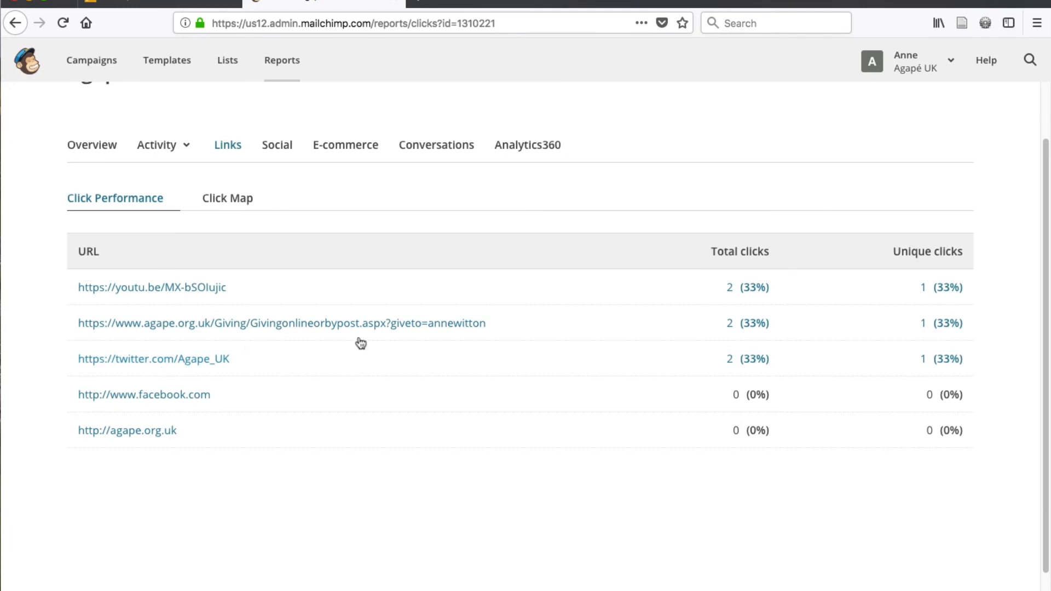
- See who clicked the twitter link, then return to the Reports campaign list
left_click(730, 361)
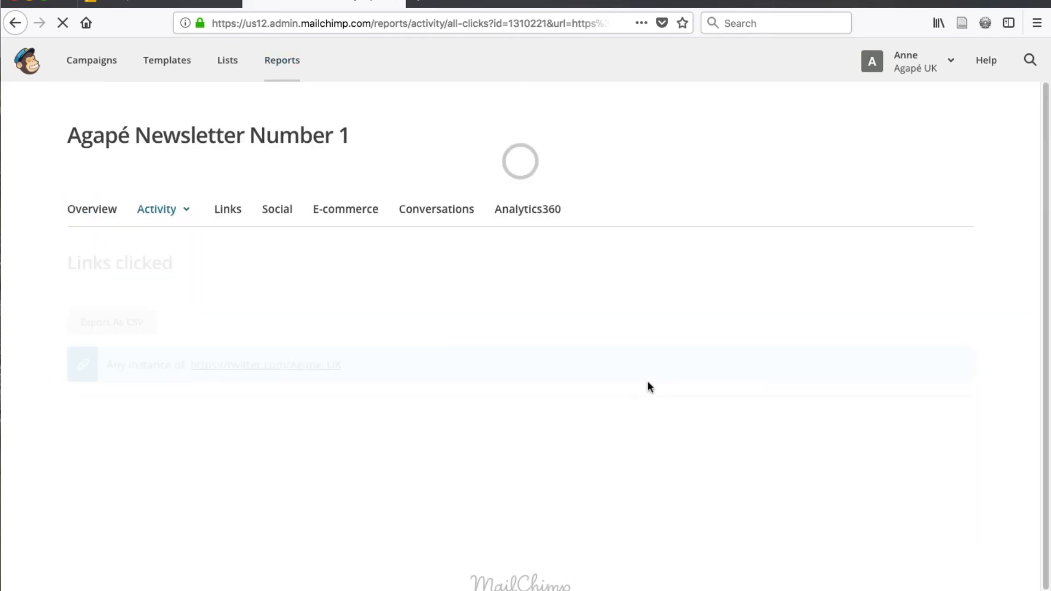
scroll(650, 329, "down", 3)
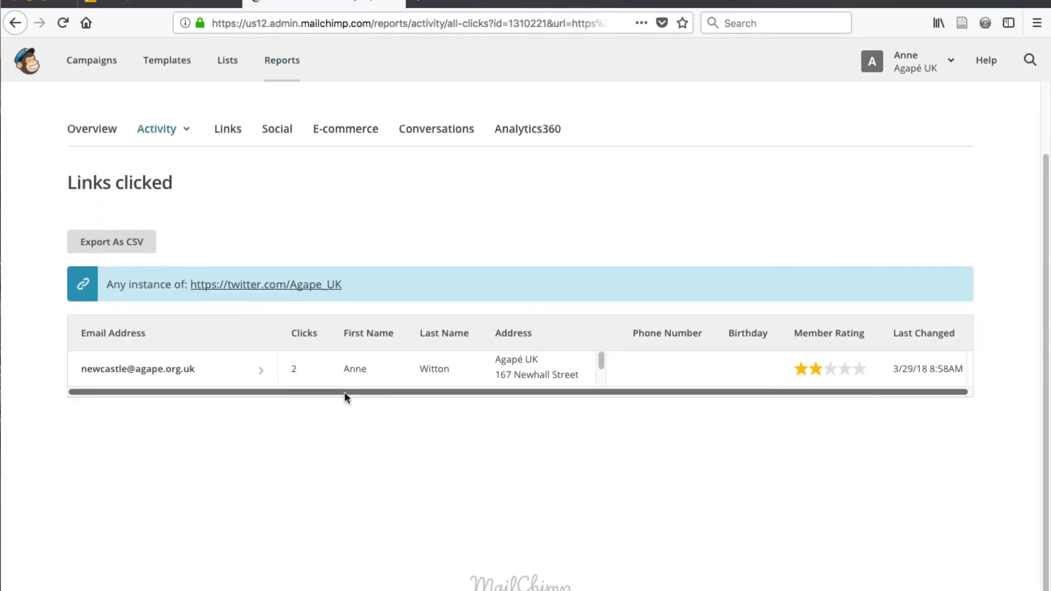
left_click(284, 63)
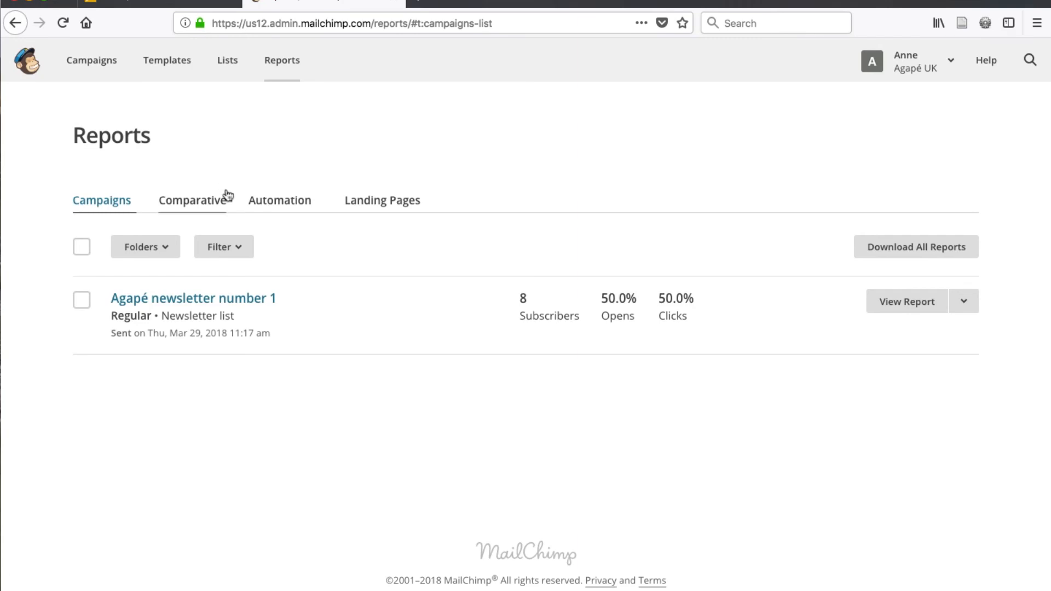
- Review the newsletter's bounce report (6 bounces: 1 soft, 5 hard), then switch to MPDX
left_click(233, 300)
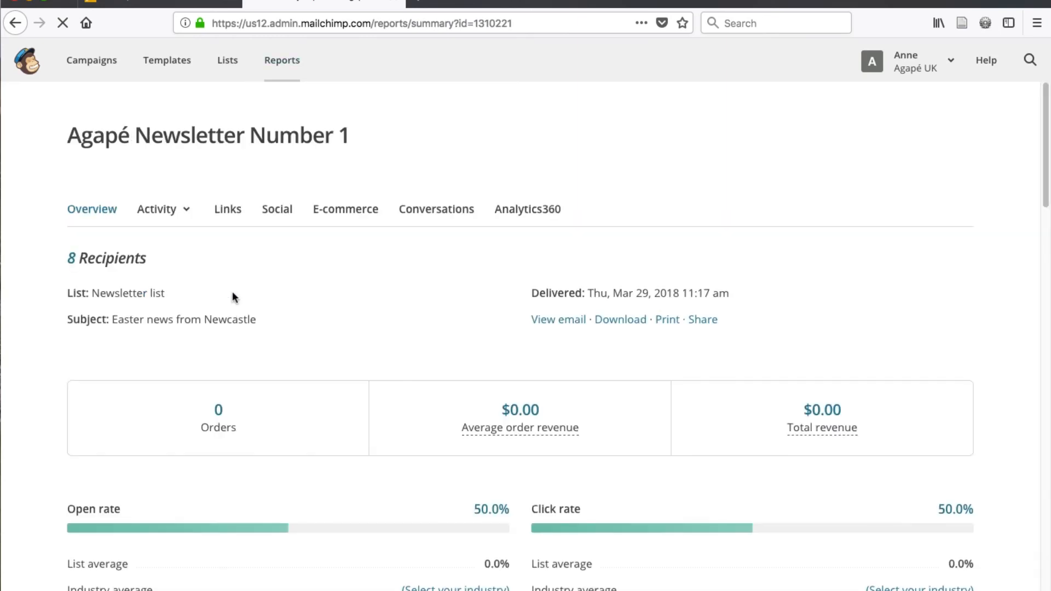
scroll(258, 276, "down", 5)
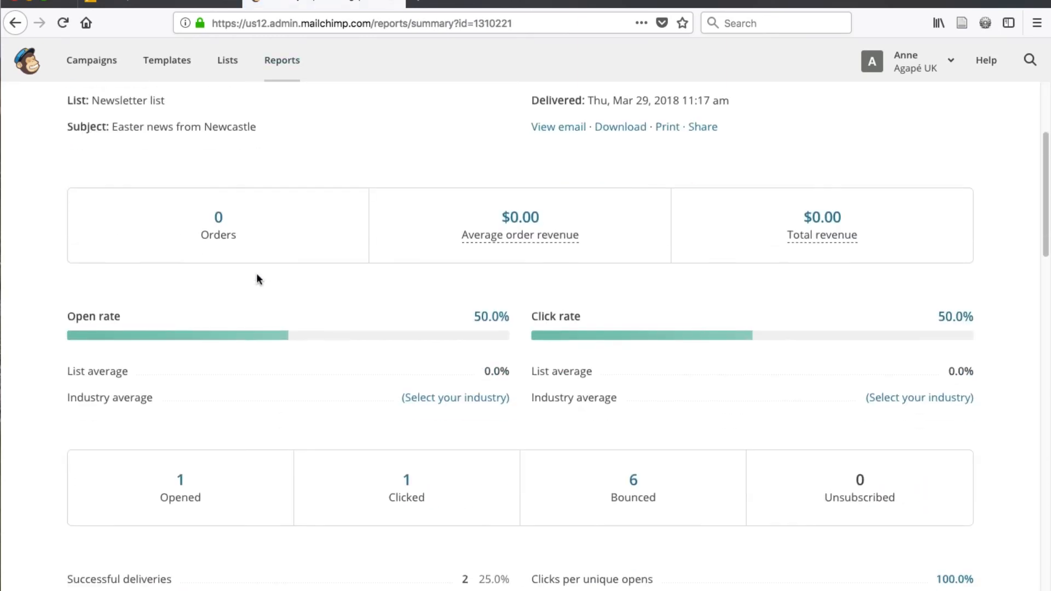
scroll(256, 277, "down", 1)
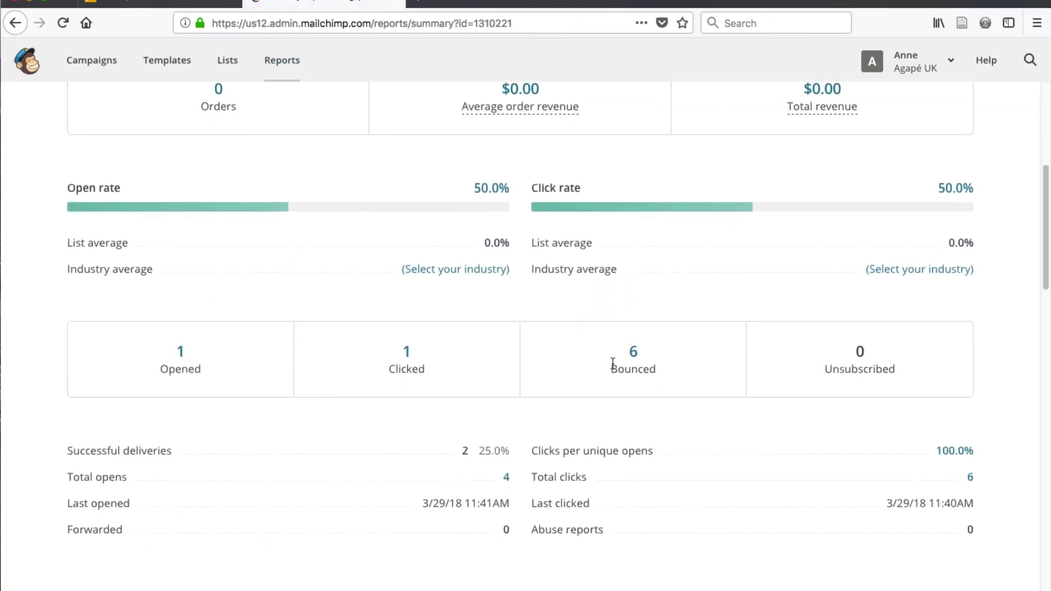
left_click(633, 354)
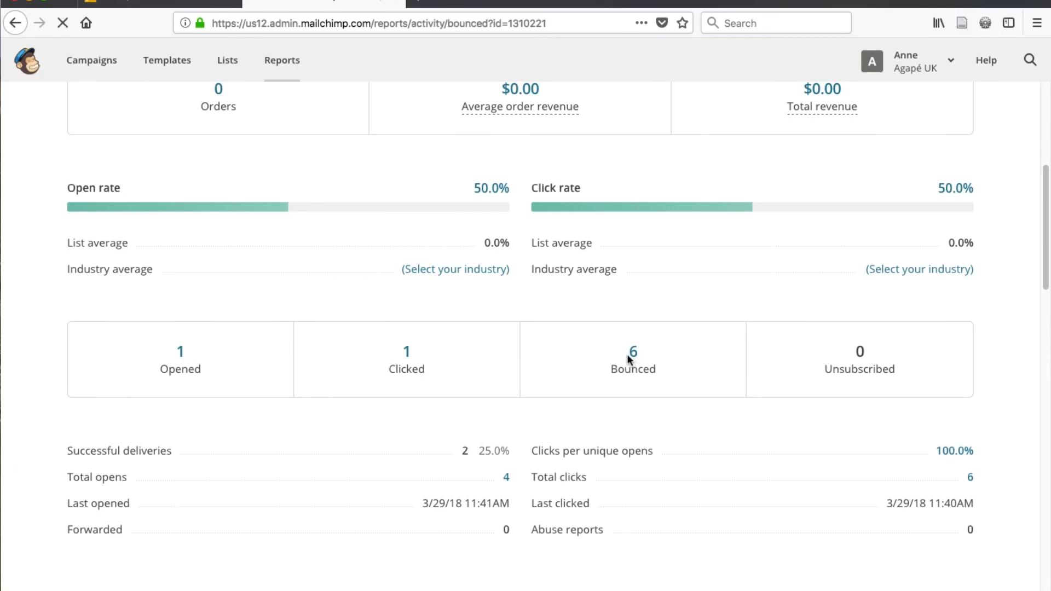
scroll(621, 357, "down", 3)
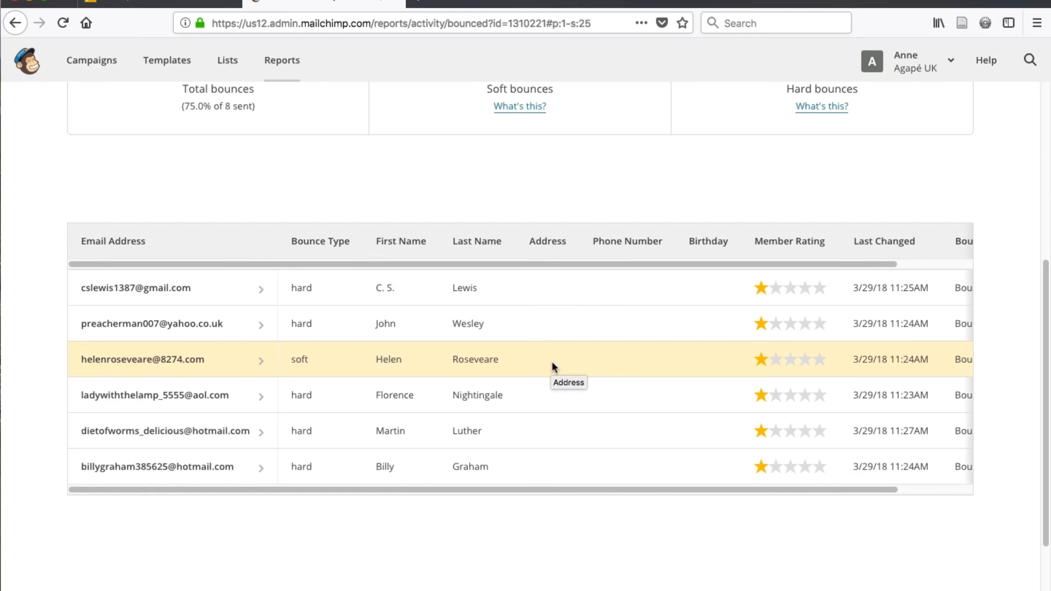
scroll(552, 363, "up", 5)
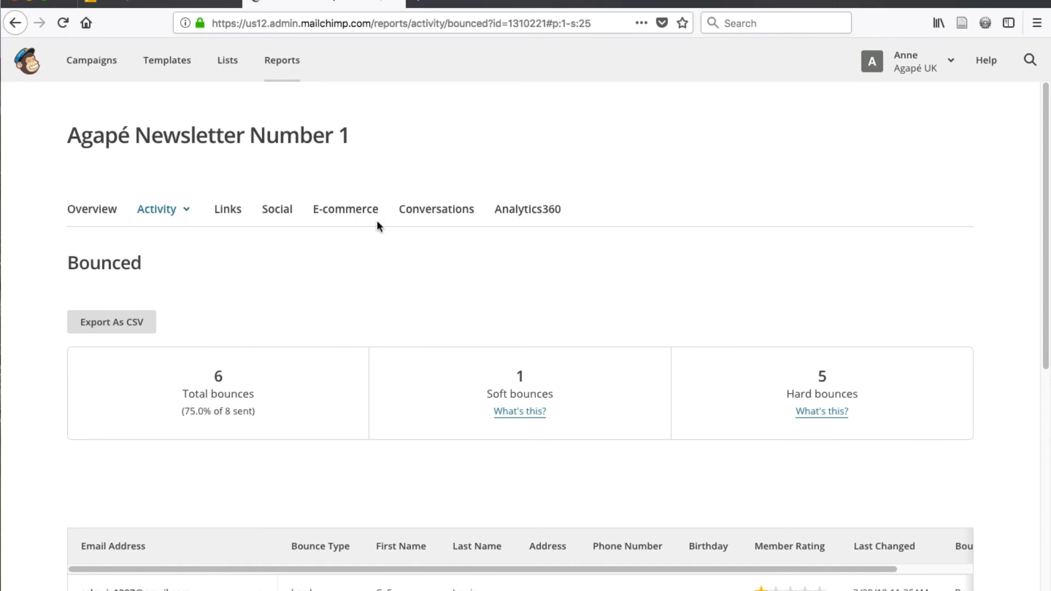
left_click(129, 5)
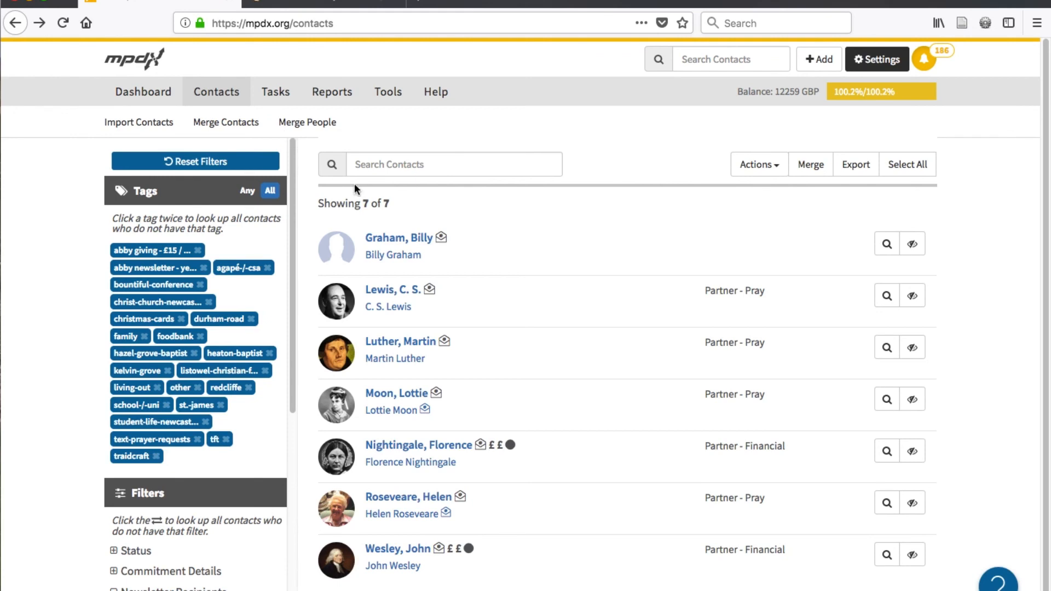
- Open a bounced contact in MPDX and view its completed 'Easter news from Newcastle' email task
scroll(355, 186, "down", 1)
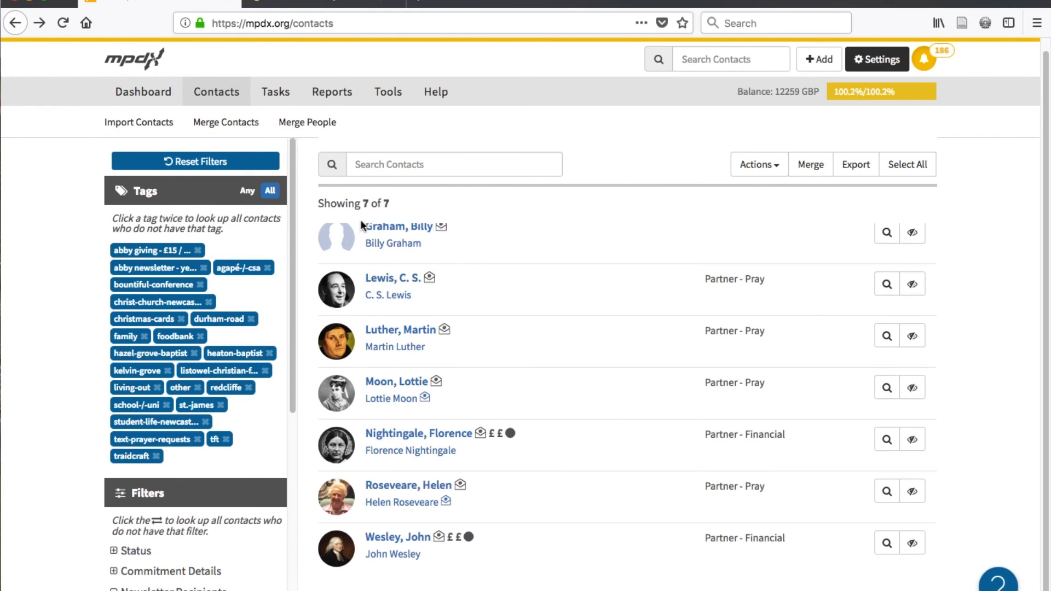
left_click(397, 331)
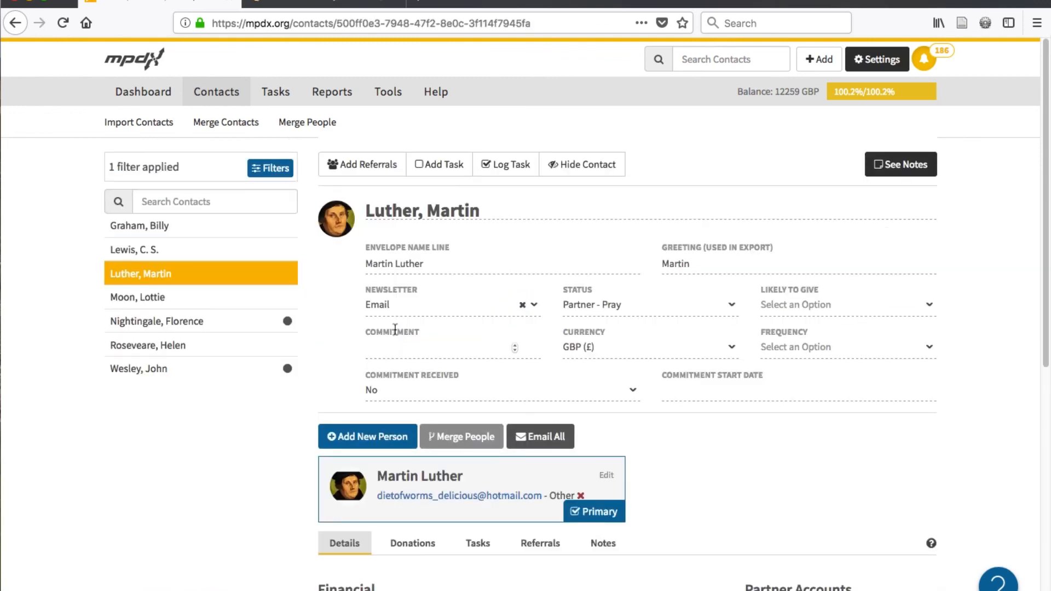
scroll(395, 329, "down", 5)
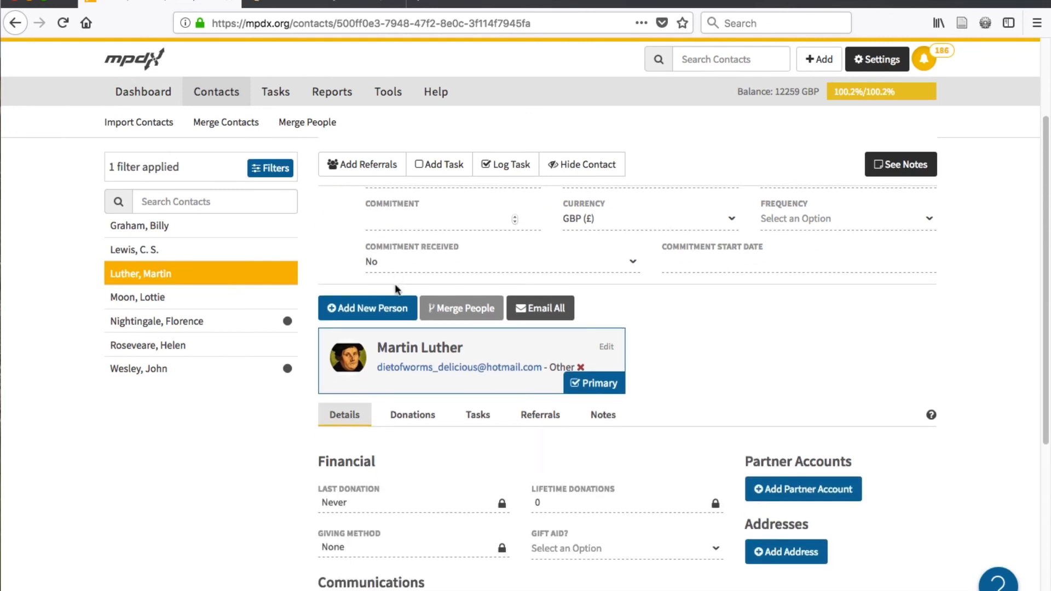
left_click(478, 395)
scroll(471, 360, "down", 4)
scroll(470, 360, "down", 1)
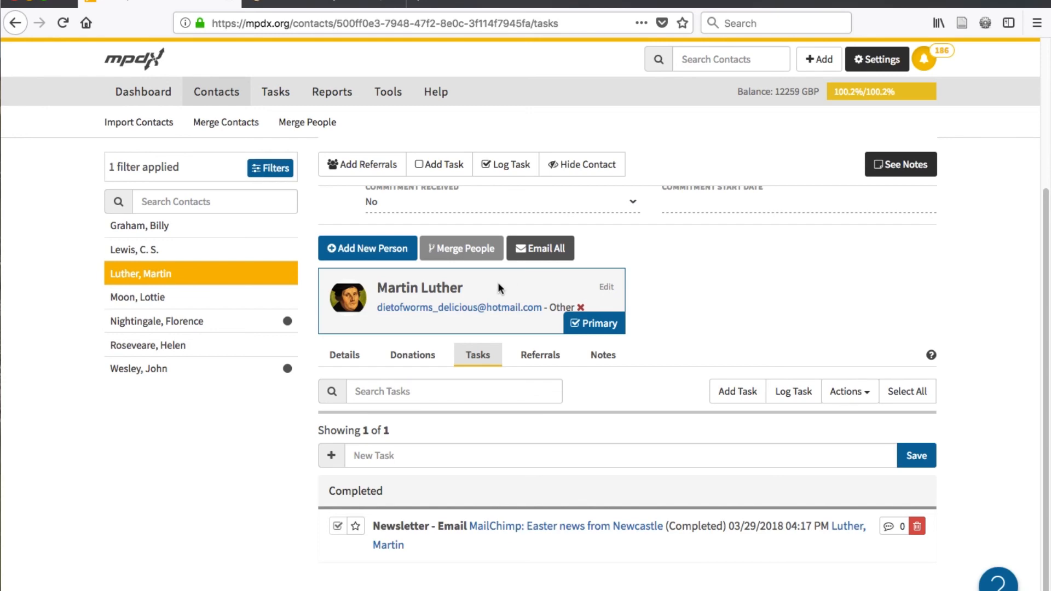
- Check the contact's email address in the Edit Person dialog, then cancel without changes
left_click(607, 289)
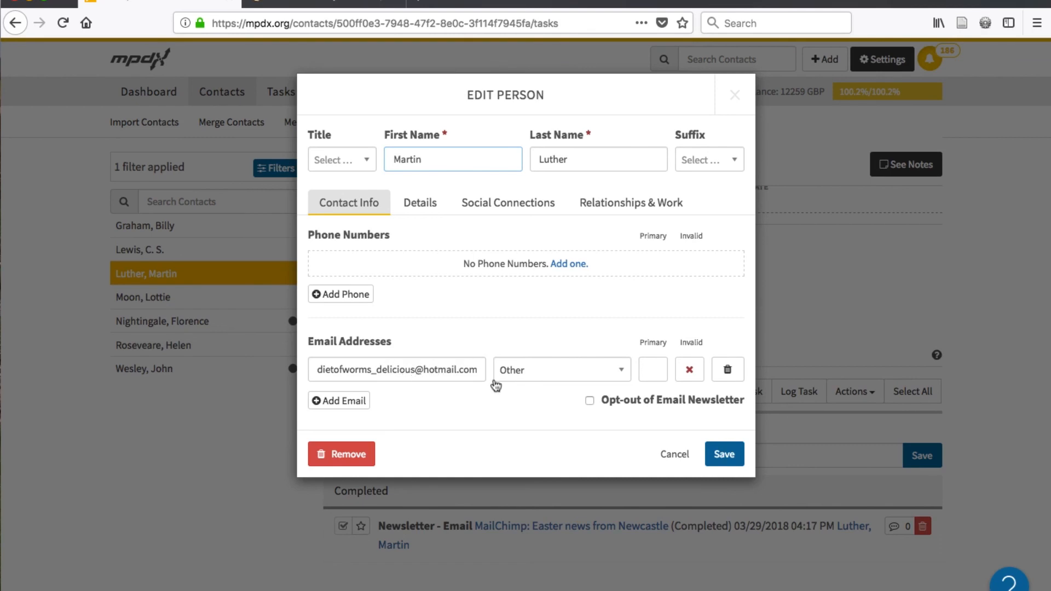
left_click(671, 453)
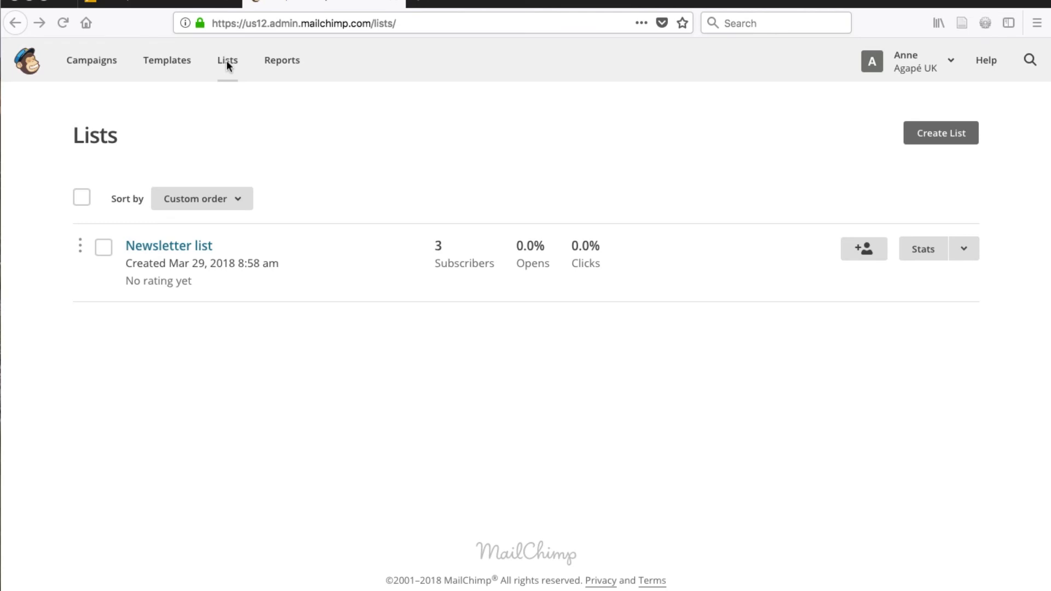
- Choose Signup forms from the Newsletter list's dropdown beside Stats
left_click(966, 250)
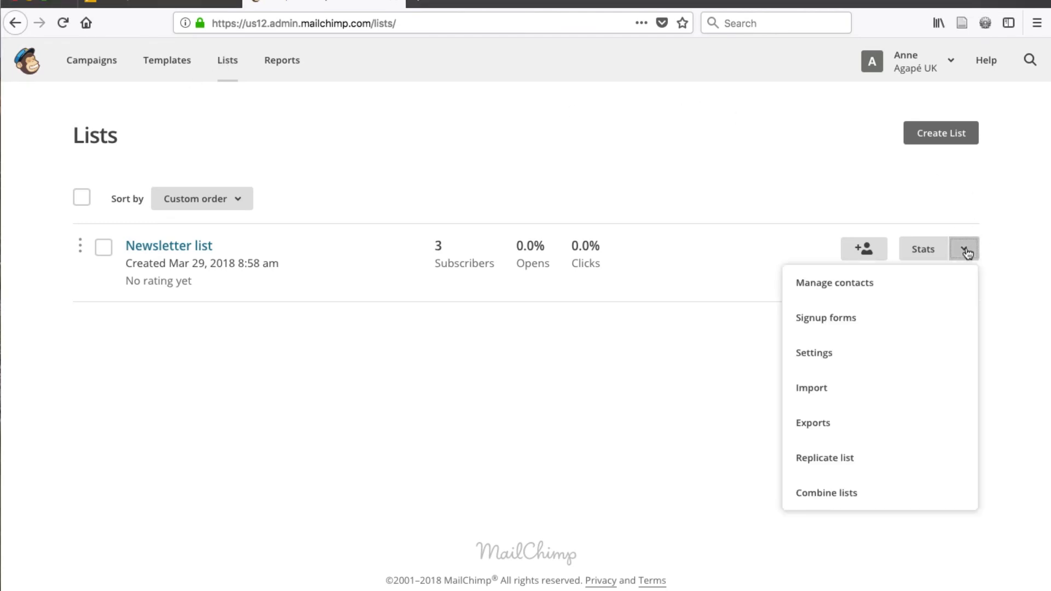
left_click(889, 317)
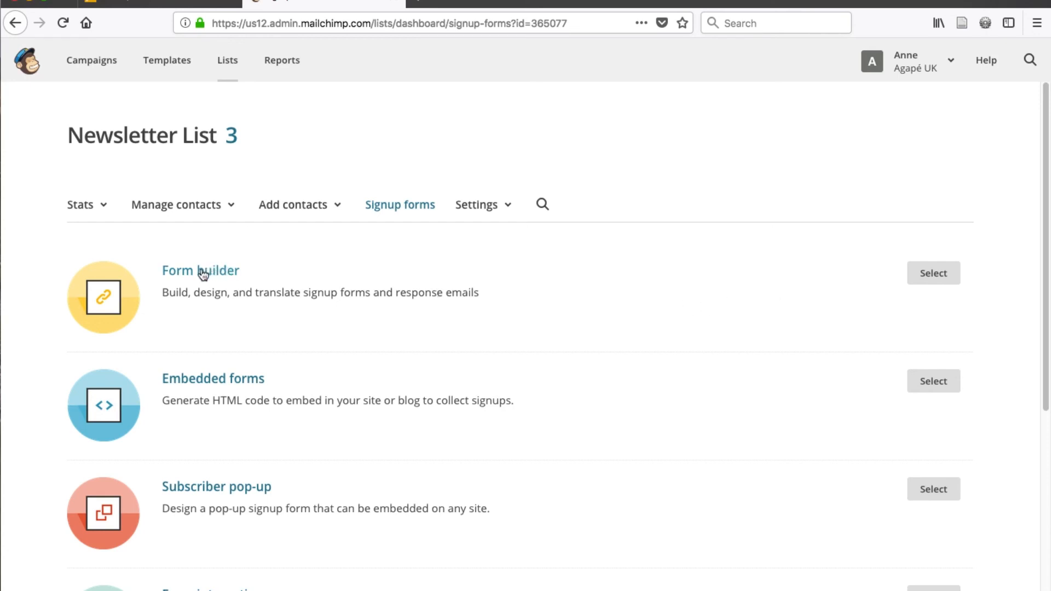
- Open the Form builder for the Newsletter list and start editing the form's intro message
left_click(933, 273)
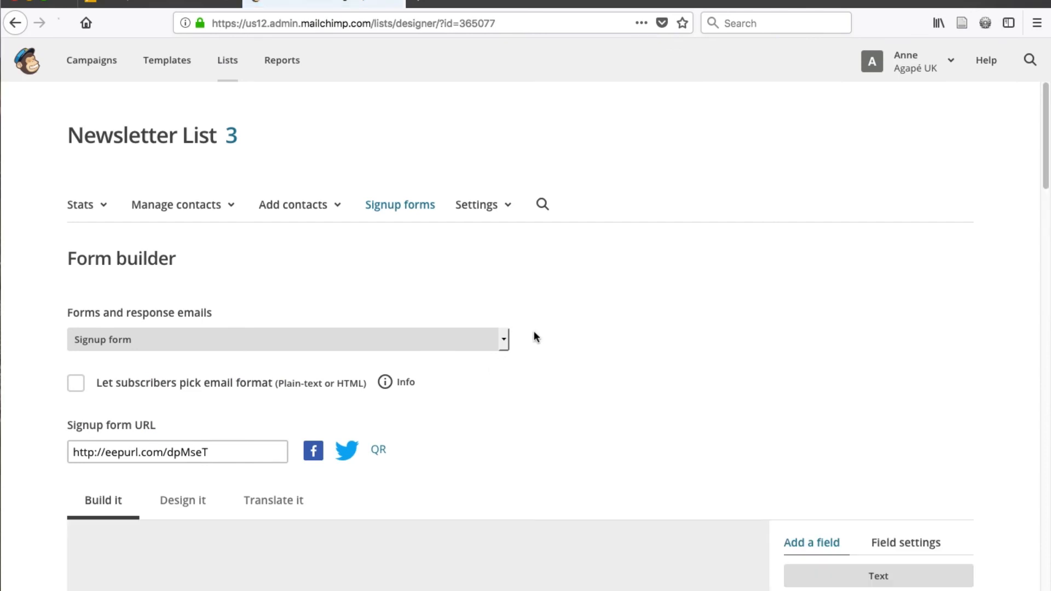
scroll(535, 335, "down", 7)
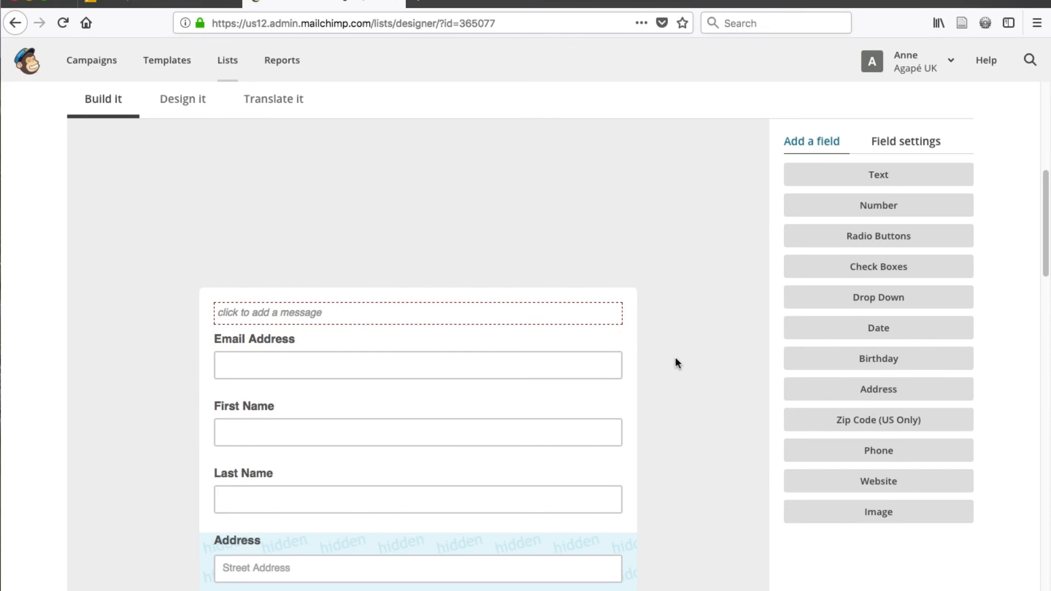
scroll(676, 361, "down", 4)
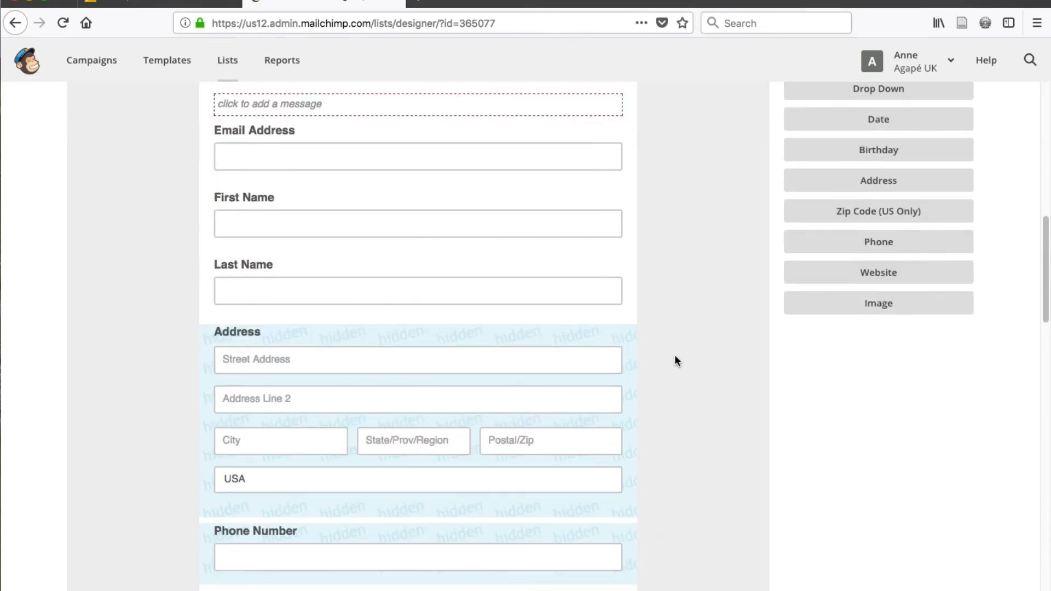
scroll(676, 360, "up", 5)
scroll(675, 360, "down", 2)
scroll(674, 360, "up", 1)
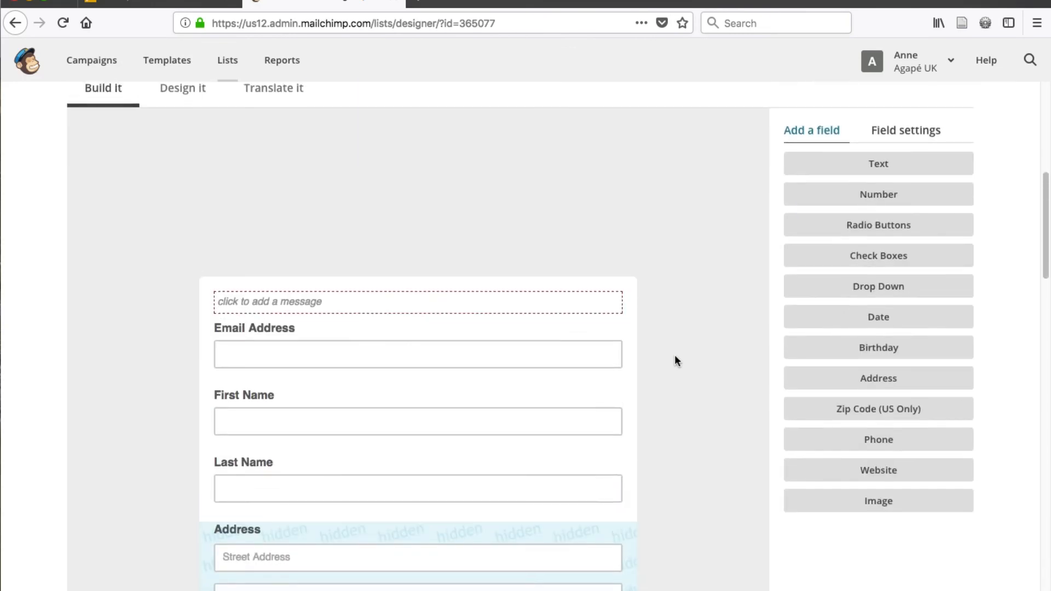
left_click(474, 353)
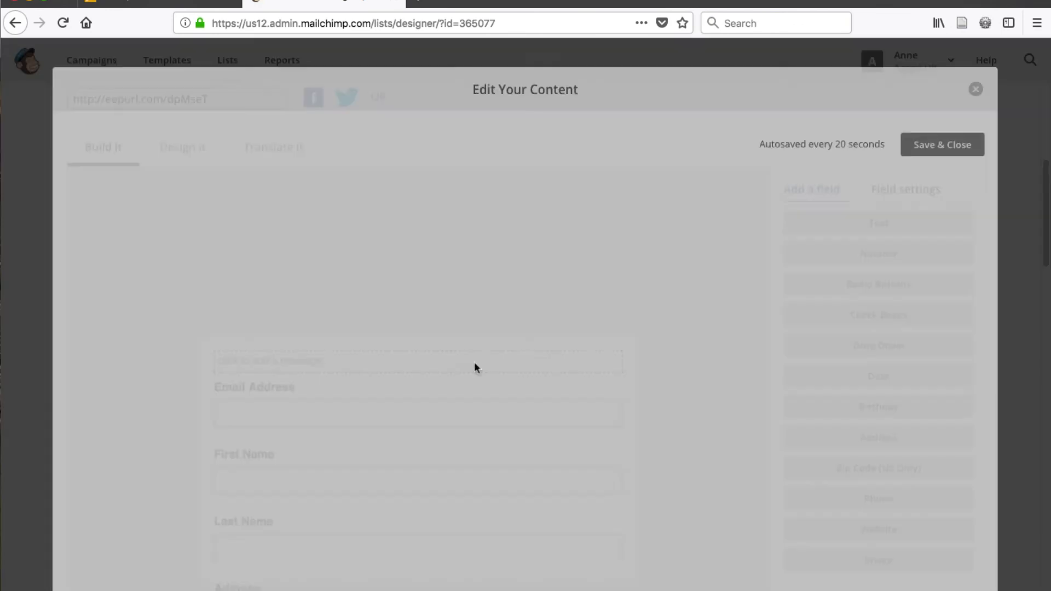
- Save the intro 'Sign up here for [owner's name]'s Agapé newsletter for all the latest updates and prayer points.'
left_click(448, 346)
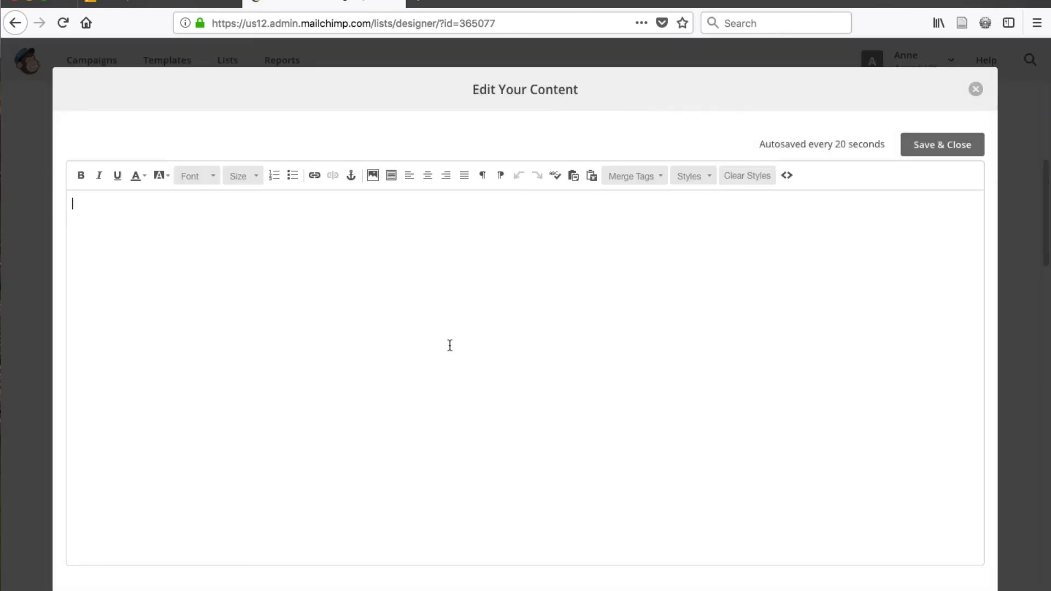
type("Sign up here for ")
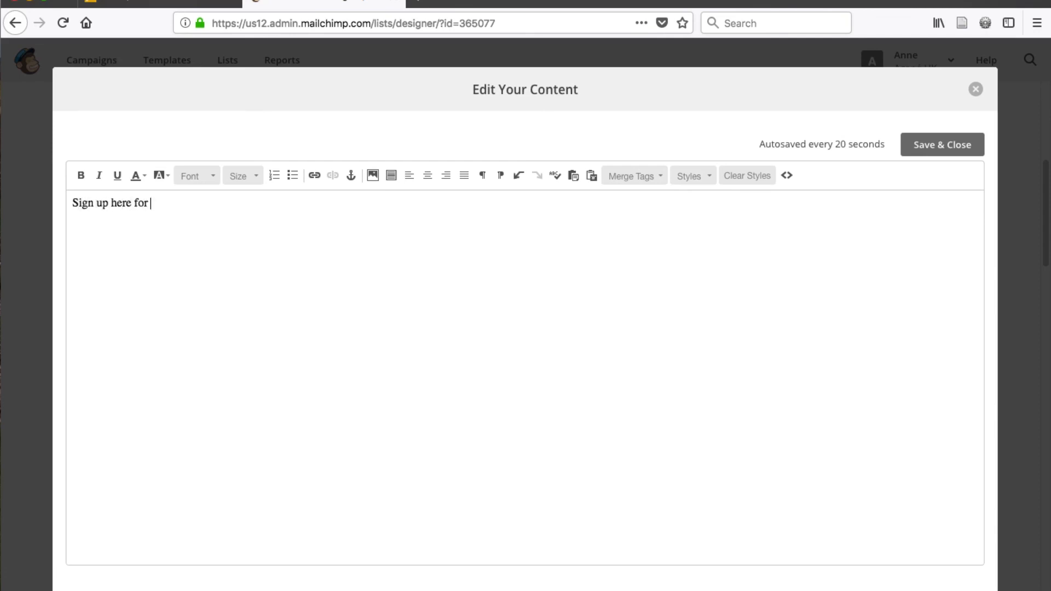
type("s Agap")
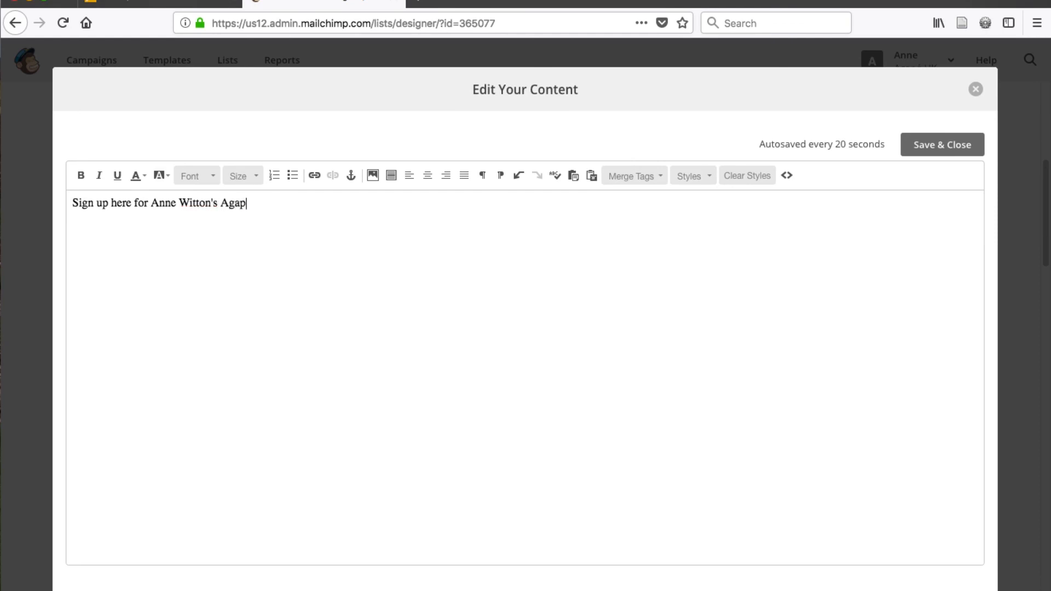
type("é newsletter for all the latest updates andp")
key("BackSpace")
type("prayer points.")
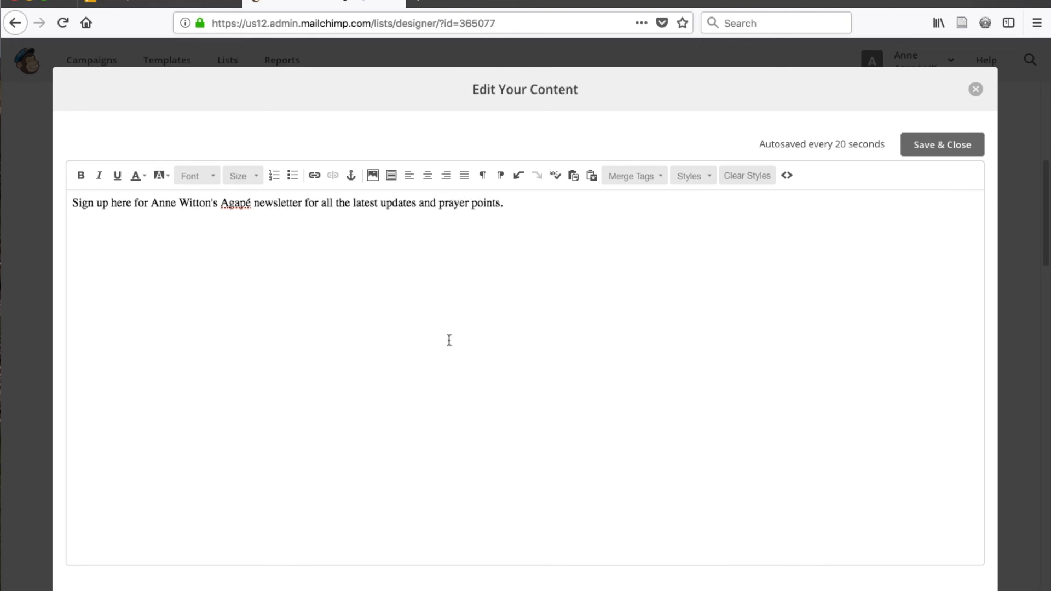
left_click(938, 145)
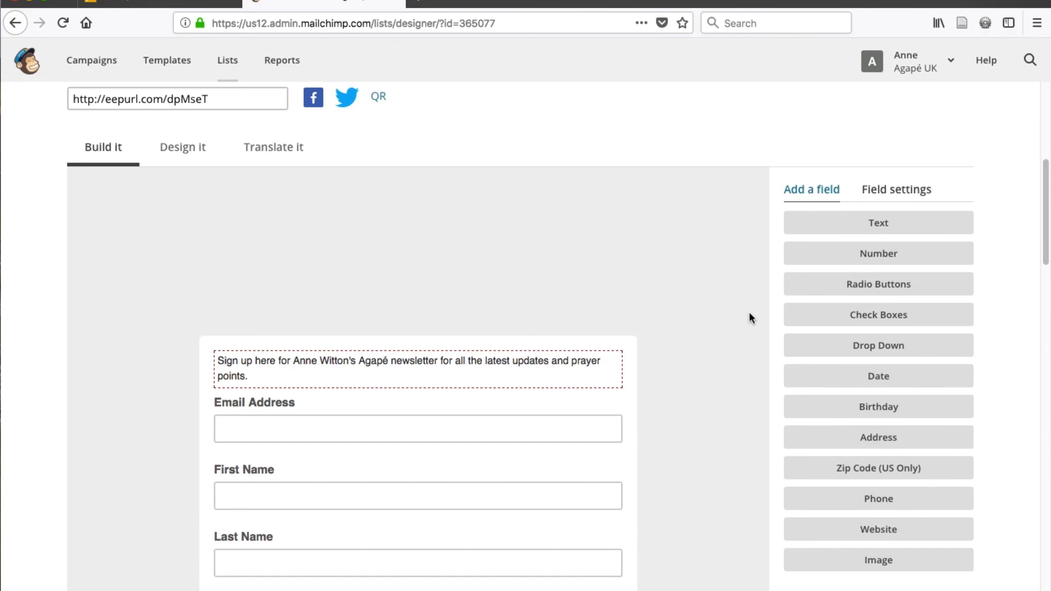
- Insert the agapé banner image as the signup form's header
mouse_move(564, 241)
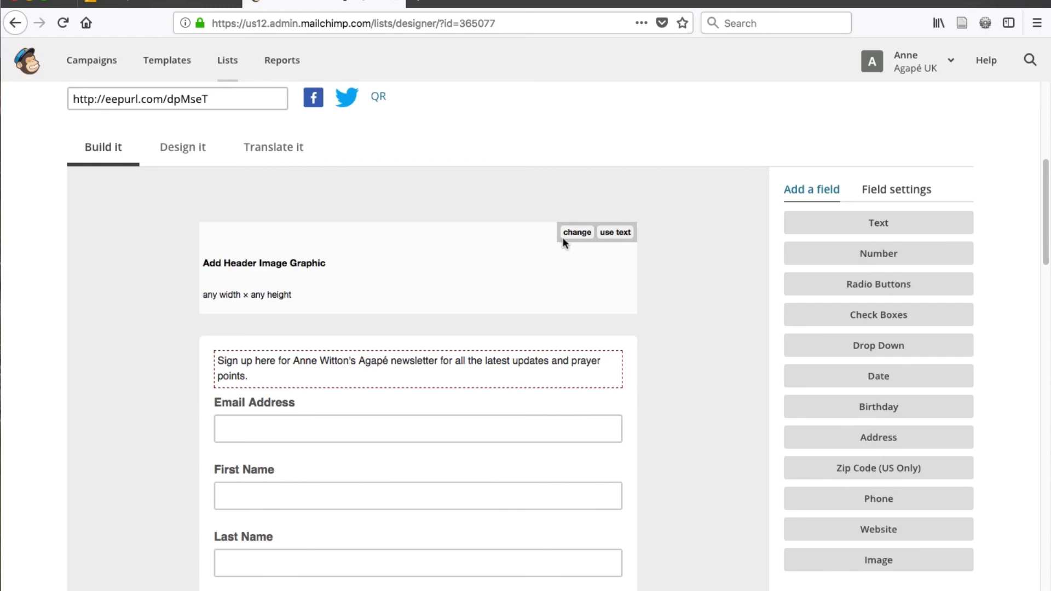
left_click(563, 236)
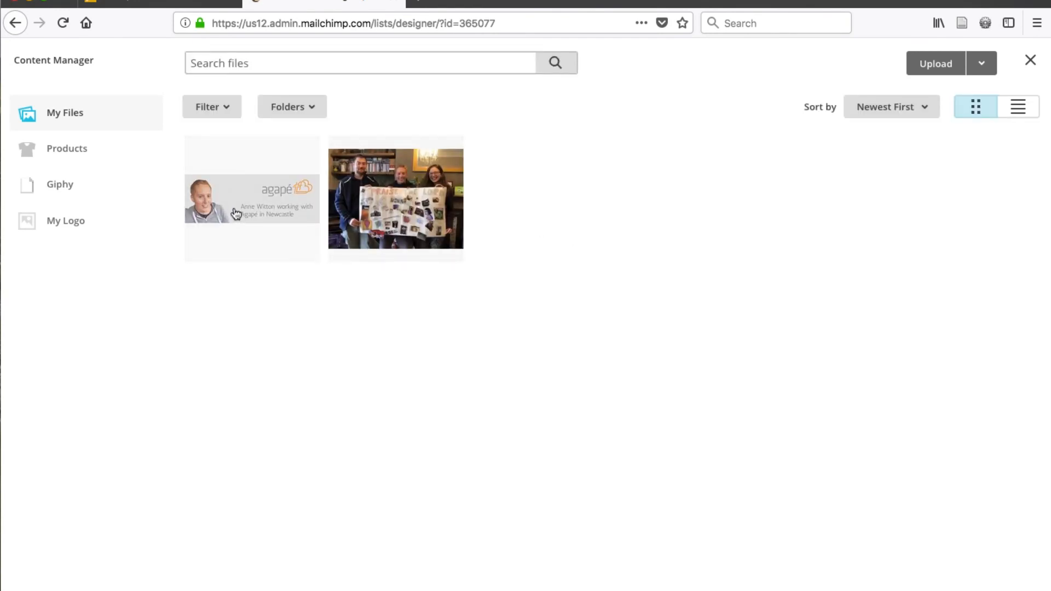
left_click(233, 213)
double_click(234, 213)
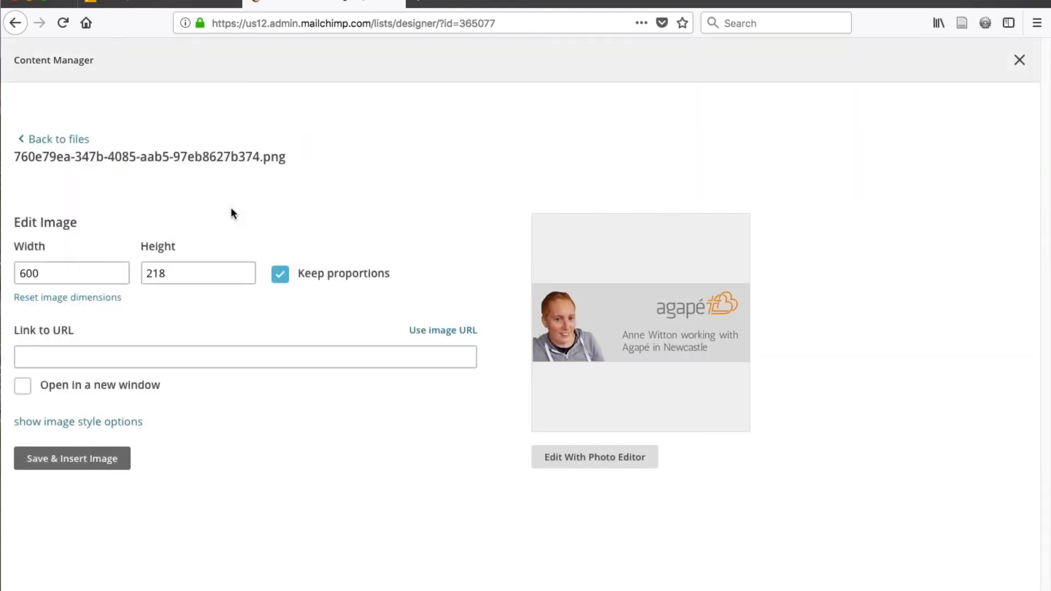
left_click(89, 458)
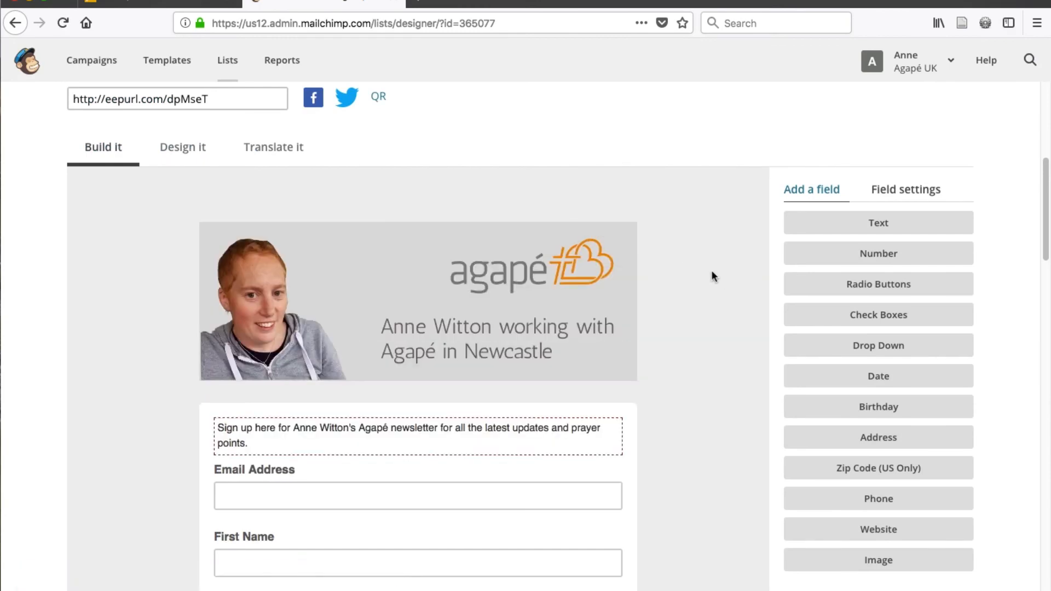
scroll(711, 270, "down", 4)
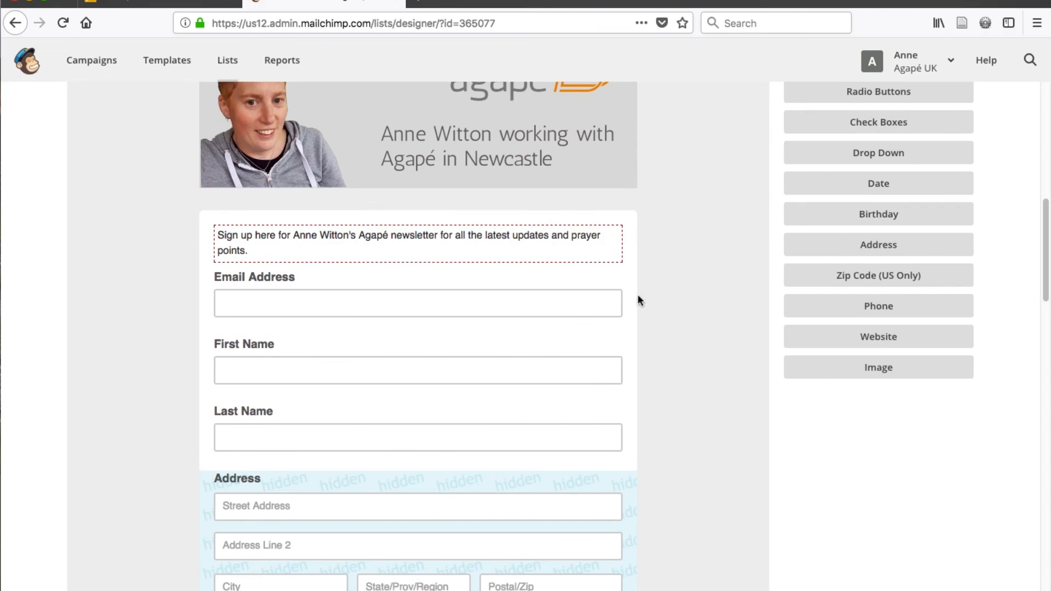
scroll(659, 294, "down", 2)
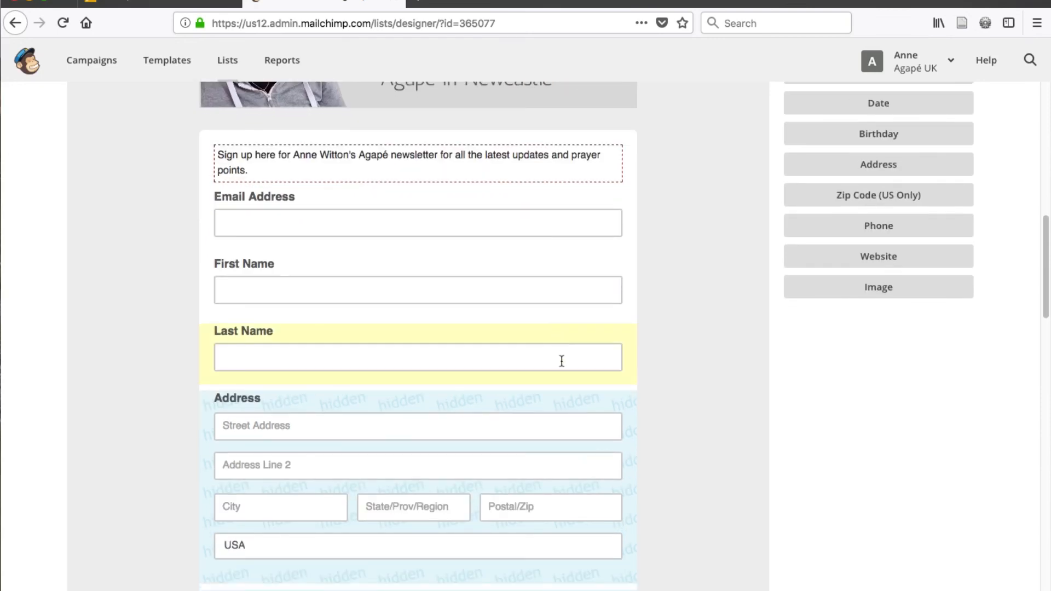
scroll(665, 300, "down", 1)
scroll(574, 286, "down", 10)
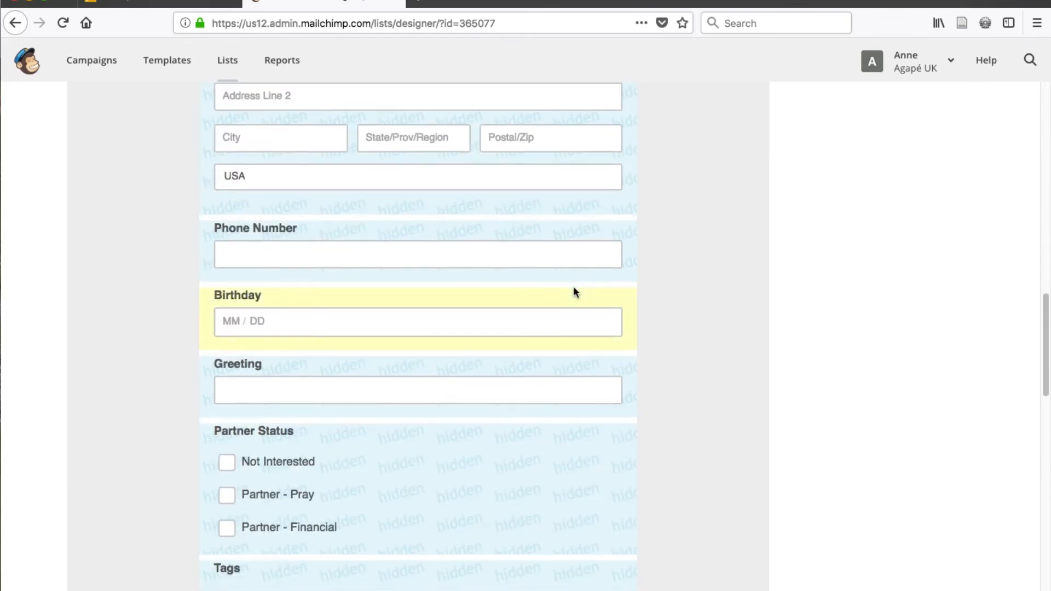
scroll(573, 287, "up", 10)
scroll(575, 287, "up", 7)
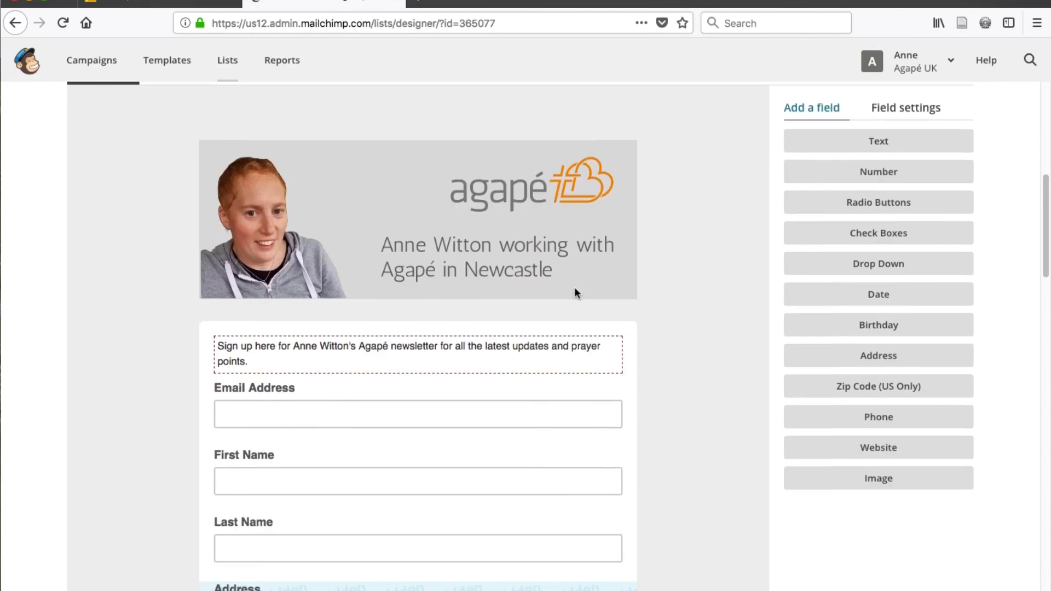
scroll(546, 362, "down", 3)
scroll(546, 362, "up", 9)
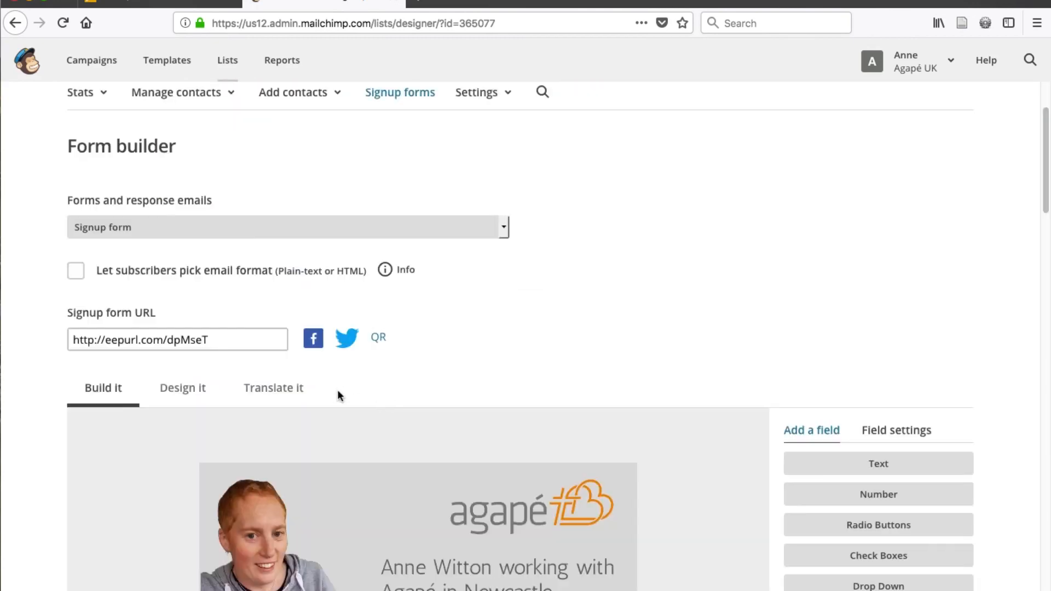
left_click(221, 340)
key("super+c")
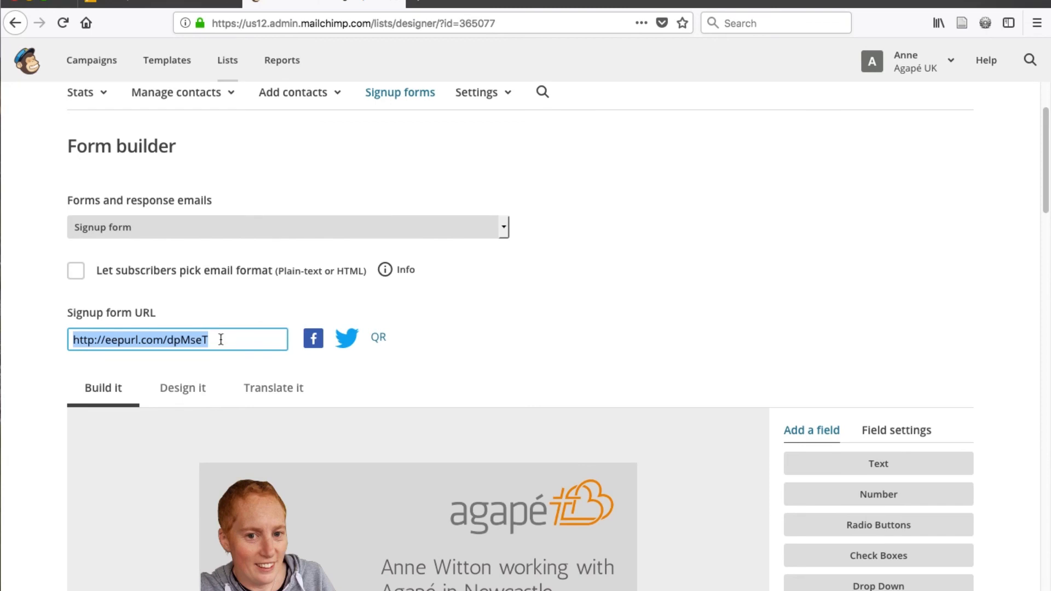
- Load the eepurl signup link in Chrome to verify the banner and intro, then return to Apple Mail
key("super+Tab")
key("super+Tab")
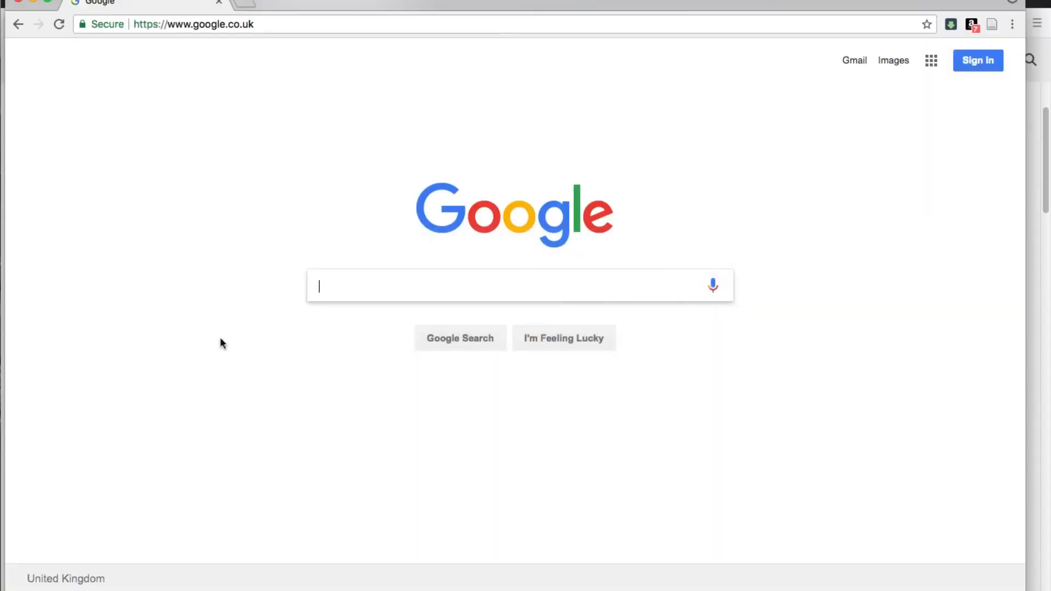
left_click(247, 24)
key("super+v")
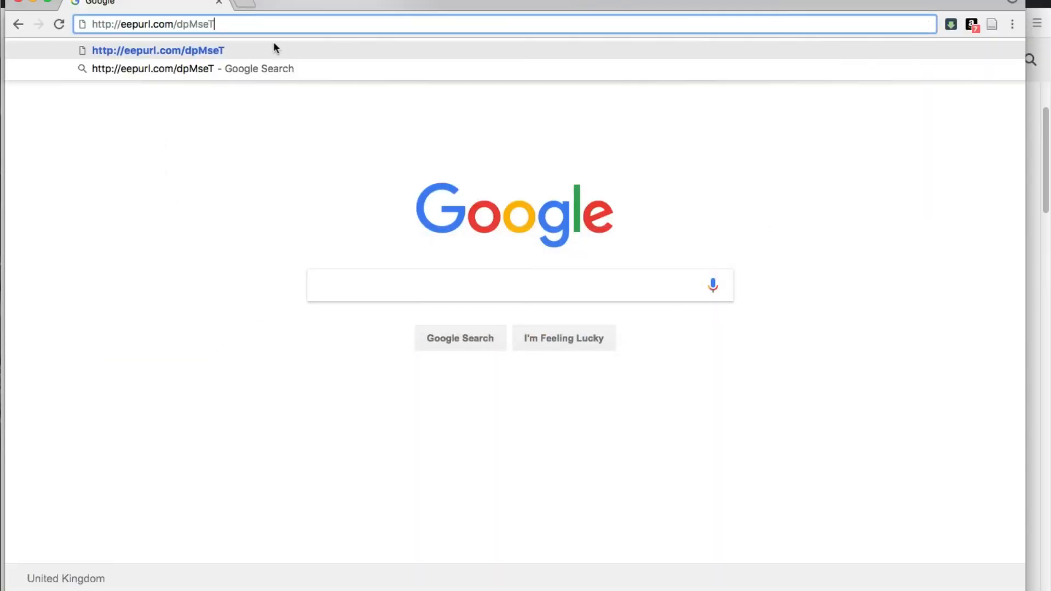
key("Return")
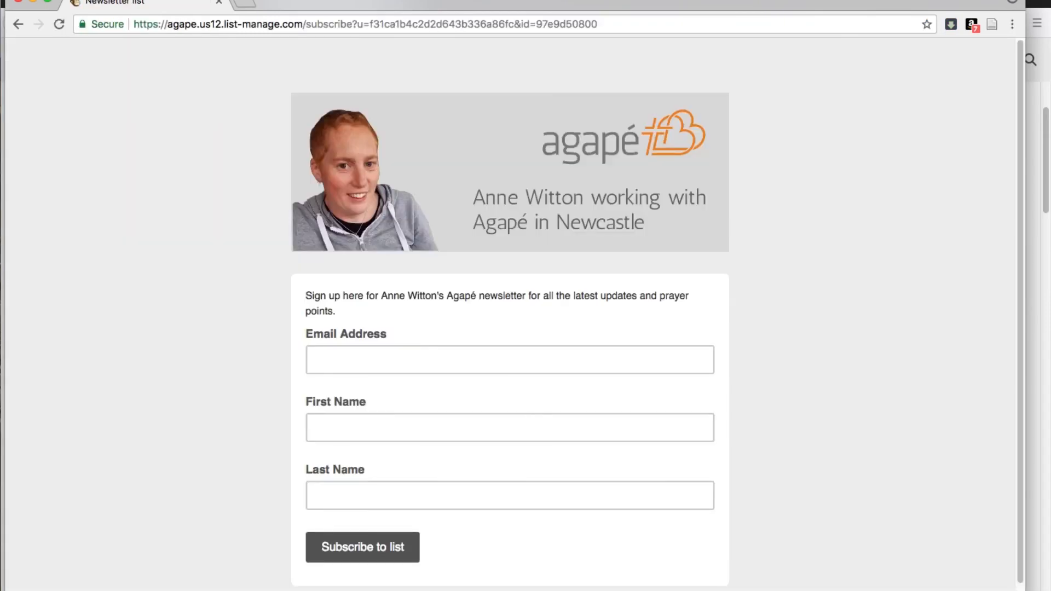
scroll(239, 153, "down", 1)
scroll(238, 152, "up", 1)
key("super+Tab")
key("super+Tab")
key("super+Tab")
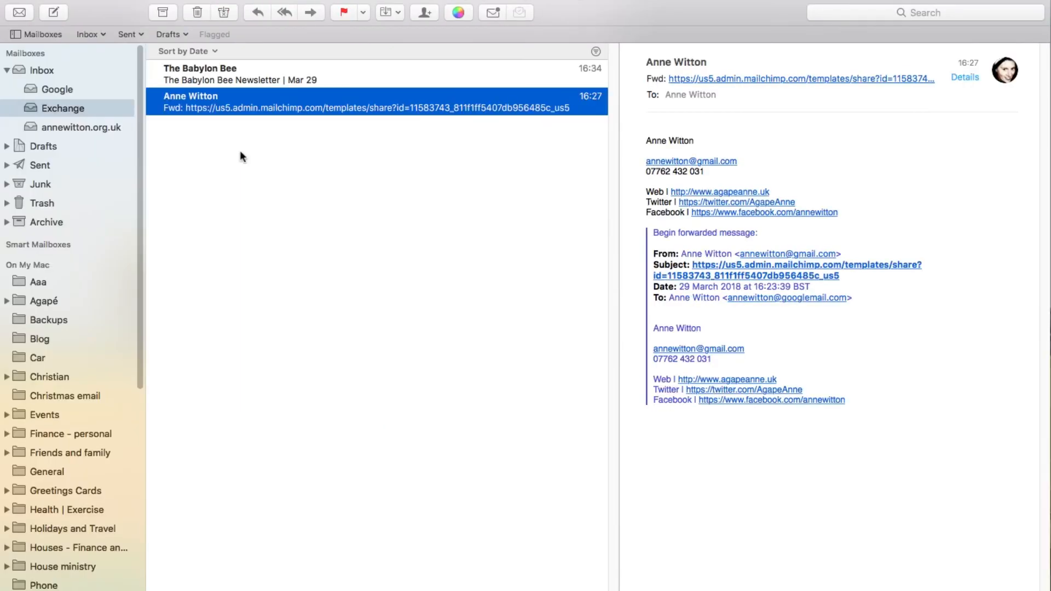
- Load the eepurl link from the Agapé mail signature in Chrome, showing the old prayer letter form
left_click(55, 13)
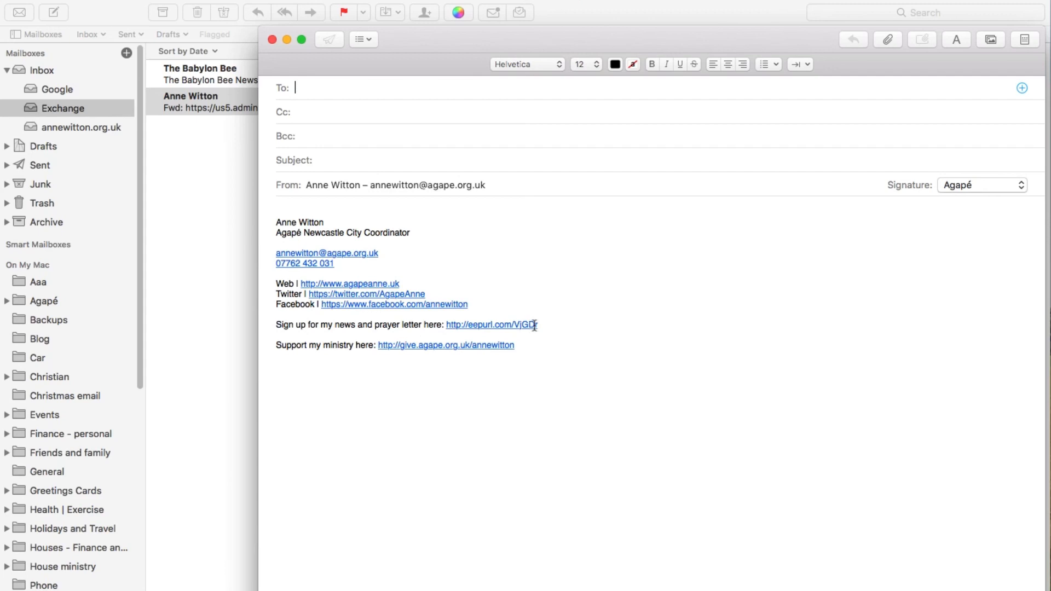
left_click_drag(535, 324, 445, 323)
key("super+c")
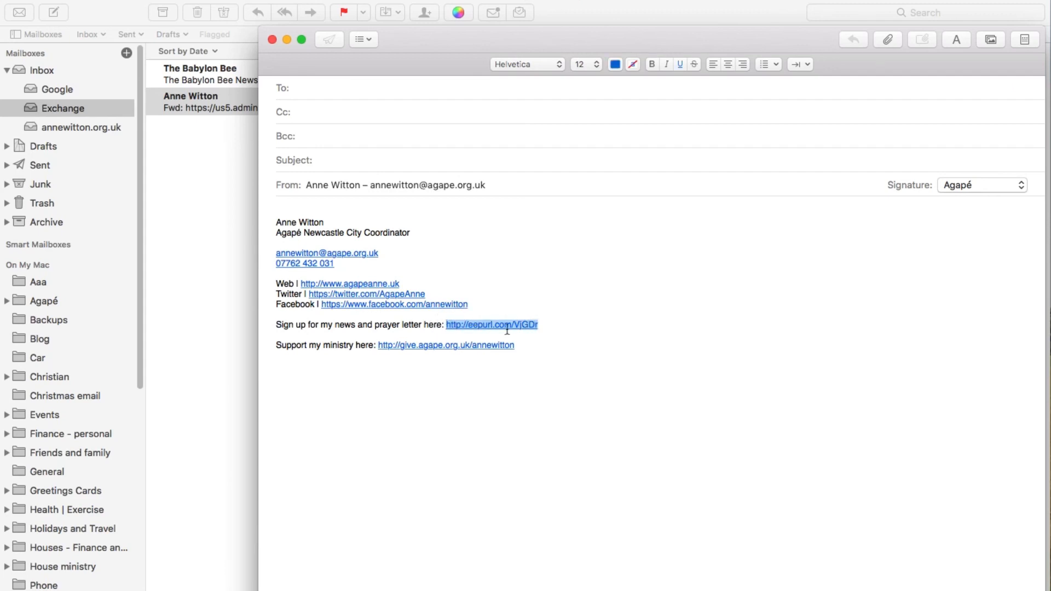
key("super+Tab")
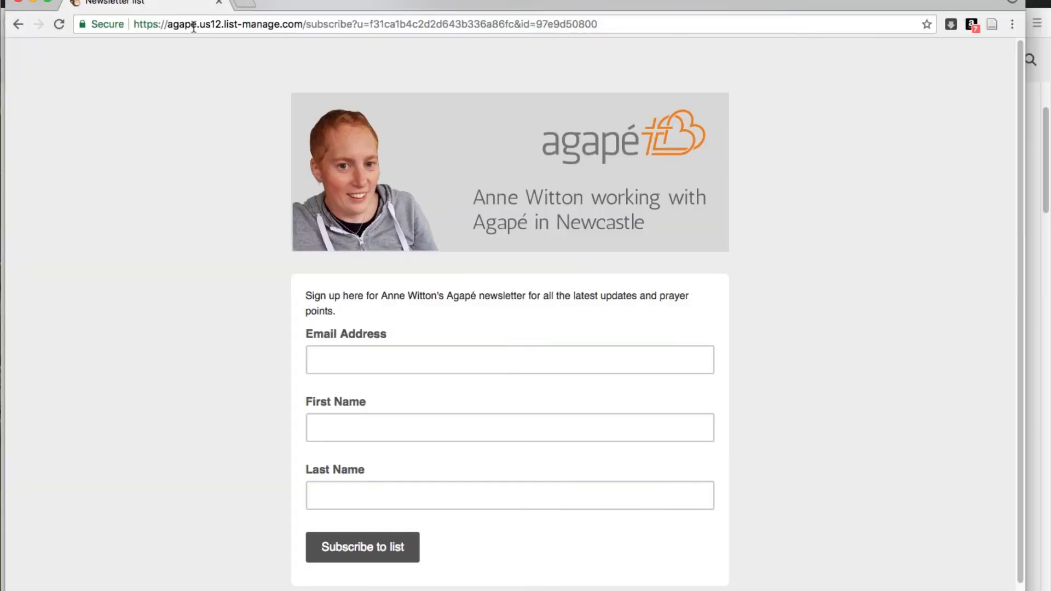
left_click(193, 24)
key("super+v")
key("Return")
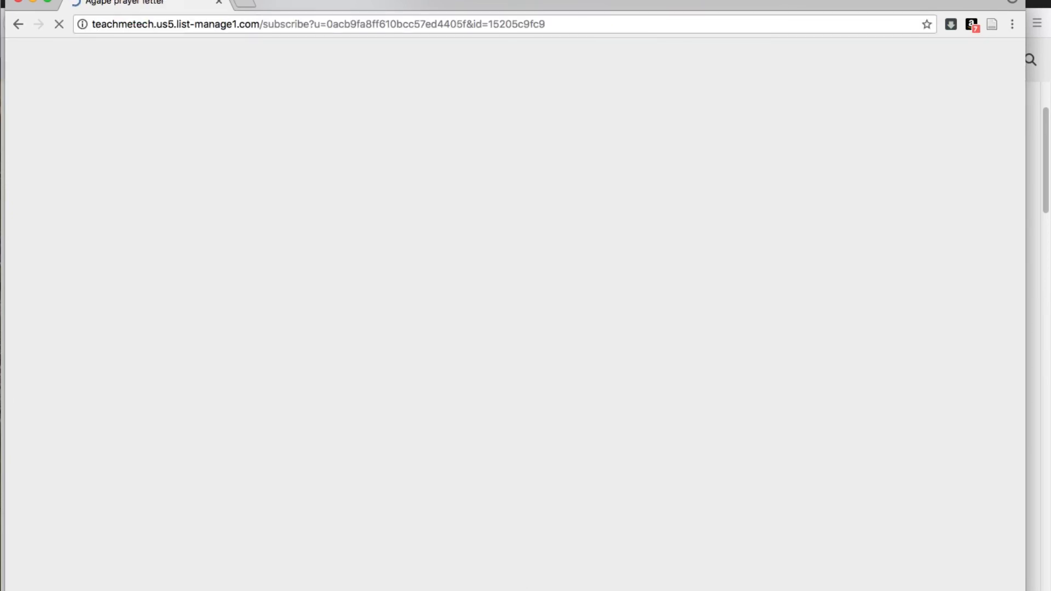